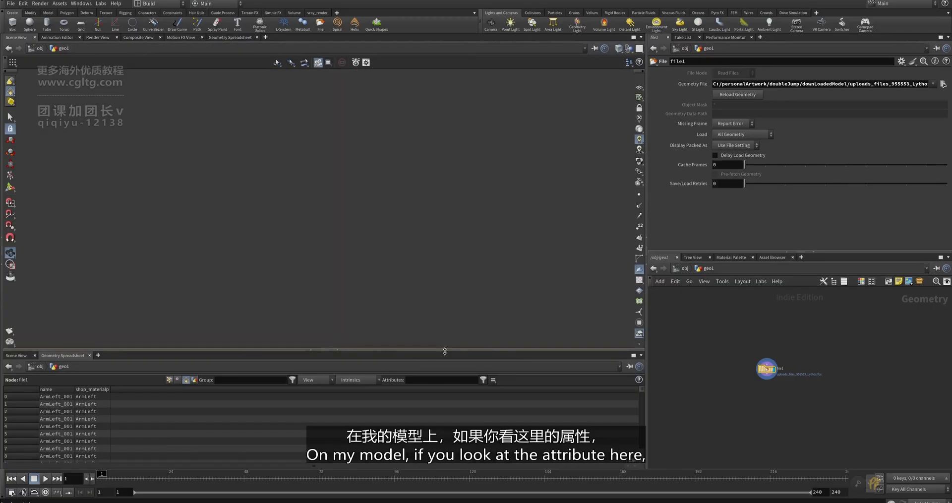
- Widen the Geometry Spreadsheet's name column so part names like ArmLeft_001 read in full
{"action": "left_click_drag", "start_coordinate": [74, 253], "coordinate": [312, 254]}
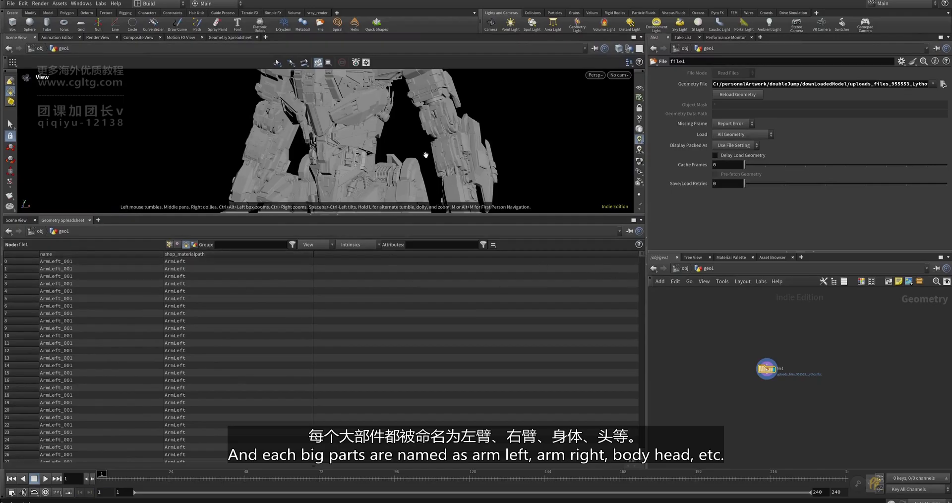
{"action": "scroll", "coordinate": [424, 155], "scroll_direction": "down", "scroll_amount": 3}
{"action": "scroll", "coordinate": [467, 133], "scroll_direction": "down", "scroll_amount": 3}
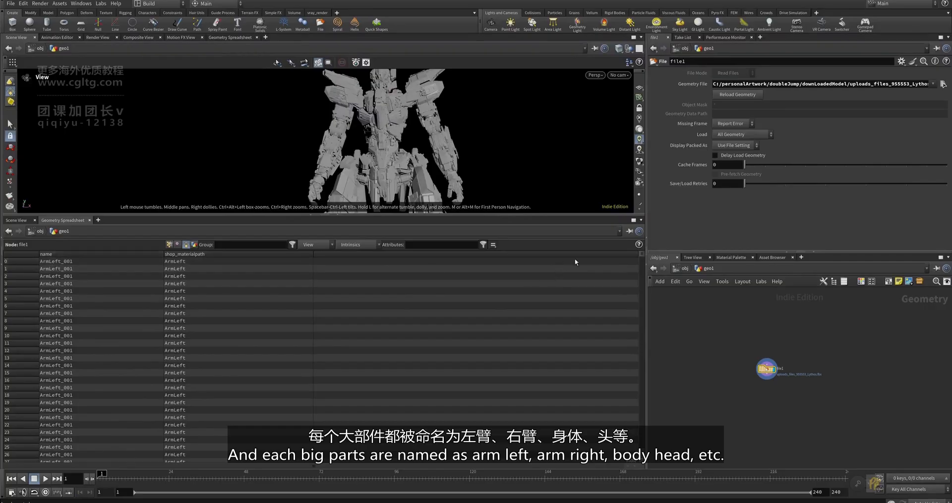
{"action": "left_click_drag", "start_coordinate": [643, 254], "coordinate": [660, 232]}
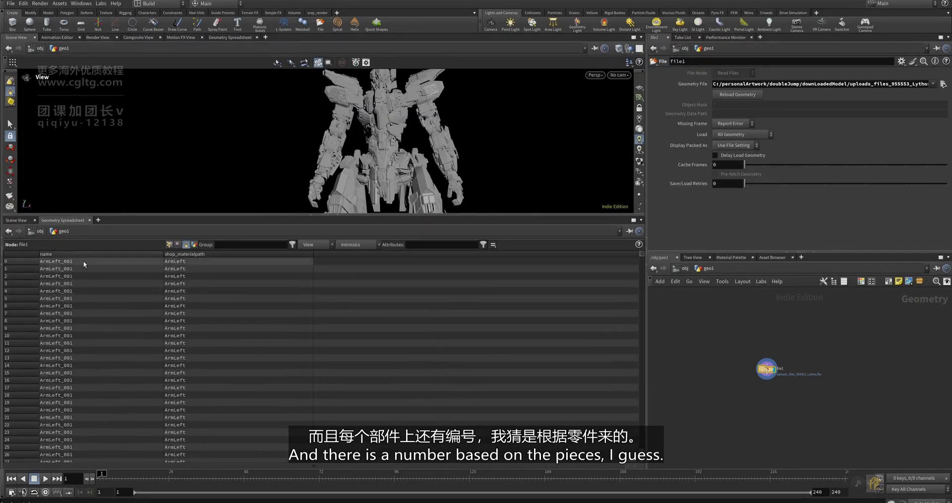
{"action": "scroll", "coordinate": [87, 364], "scroll_direction": "down", "scroll_amount": 1}
{"action": "scroll", "coordinate": [88, 364], "scroll_direction": "down", "scroll_amount": 20}
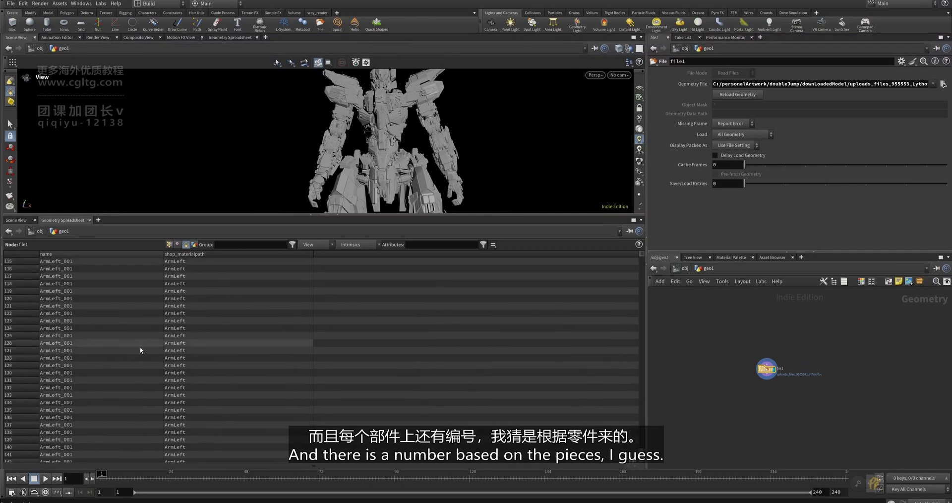
{"action": "mouse_move", "coordinate": [643, 254]}
{"action": "left_mouse_down"}
{"action": "mouse_move", "coordinate": [643, 270]}
{"action": "mouse_move", "coordinate": [645, 246]}
{"action": "left_mouse_up"}
{"action": "scroll", "coordinate": [427, 147], "scroll_direction": "down", "scroll_amount": 1}
{"action": "scroll", "coordinate": [427, 148], "scroll_direction": "up", "scroll_amount": 2}
- Orbit and zoom the viewport around the robot, ending on a front view
{"action": "left_click_drag", "start_coordinate": [428, 149], "coordinate": [453, 179]}
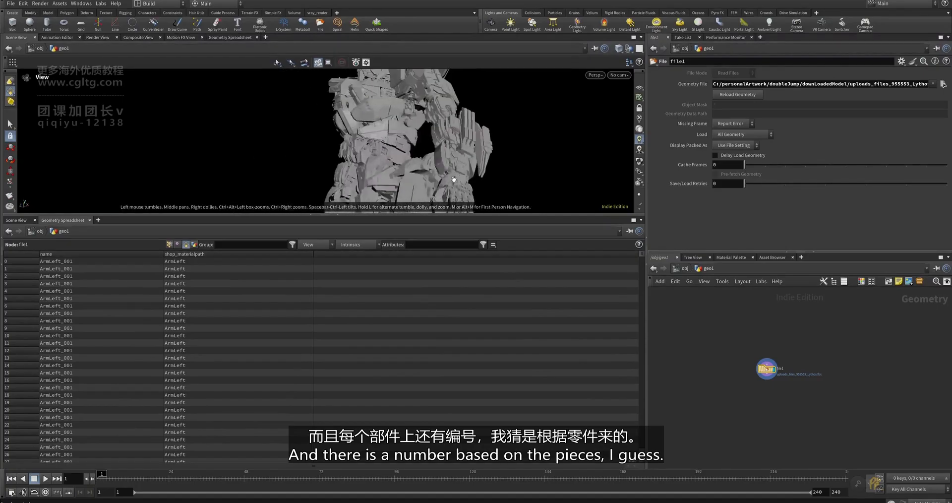
{"action": "middle_click_drag", "start_coordinate": [442, 177], "coordinate": [435, 153]}
{"action": "left_click_drag", "start_coordinate": [435, 153], "coordinate": [408, 204]}
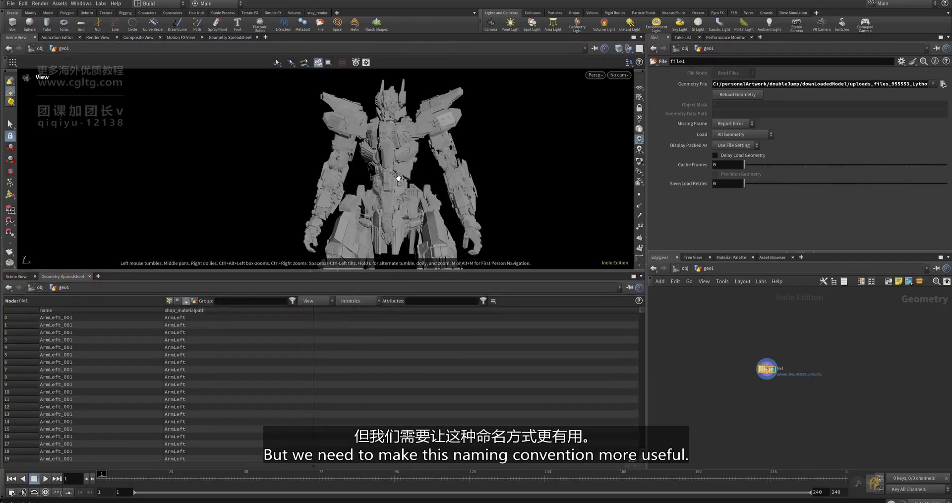
{"action": "left_click_drag", "start_coordinate": [408, 178], "coordinate": [397, 134]}
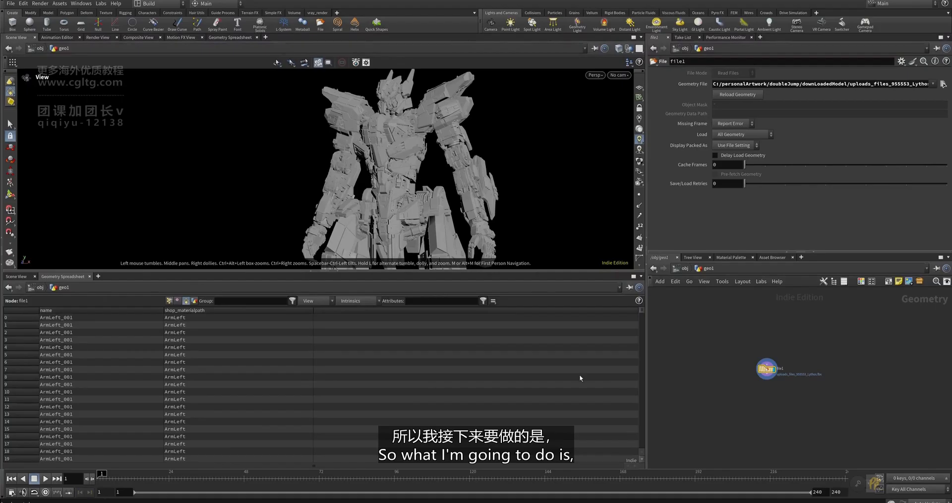
{"action": "left_click", "coordinate": [874, 482]}
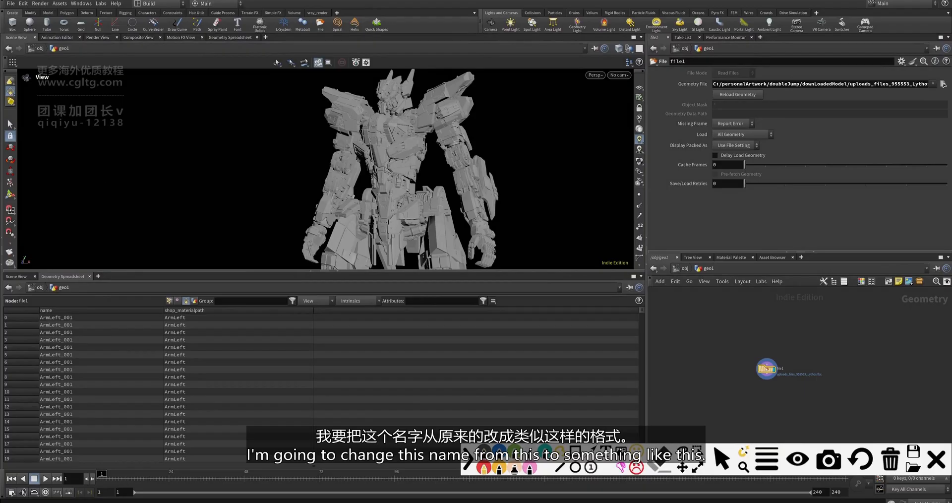
{"action": "mouse_move", "coordinate": [107, 336]}
{"action": "left_mouse_down"}
{"action": "mouse_move", "coordinate": [187, 334]}
{"action": "mouse_move", "coordinate": [171, 346]}
{"action": "left_mouse_up"}
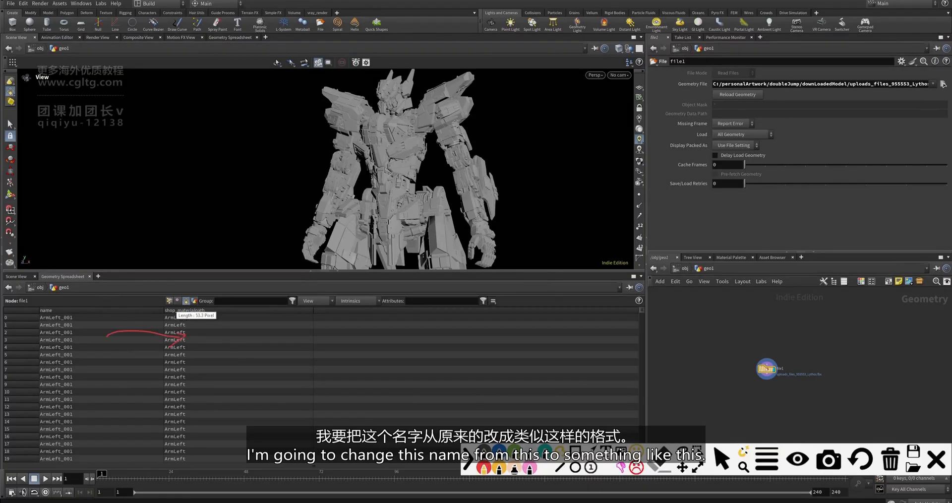
{"action": "mouse_move", "coordinate": [237, 348]}
{"action": "left_mouse_down"}
{"action": "mouse_move", "coordinate": [215, 340]}
{"action": "mouse_move", "coordinate": [280, 349]}
{"action": "mouse_move", "coordinate": [287, 332]}
{"action": "mouse_move", "coordinate": [393, 353]}
{"action": "mouse_move", "coordinate": [446, 337]}
{"action": "mouse_move", "coordinate": [425, 352]}
{"action": "mouse_move", "coordinate": [483, 356]}
{"action": "left_mouse_up"}
{"action": "mouse_move", "coordinate": [486, 346]}
{"action": "left_mouse_down"}
{"action": "mouse_move", "coordinate": [486, 370]}
{"action": "mouse_move", "coordinate": [494, 347]}
{"action": "mouse_move", "coordinate": [490, 355]}
{"action": "left_mouse_up"}
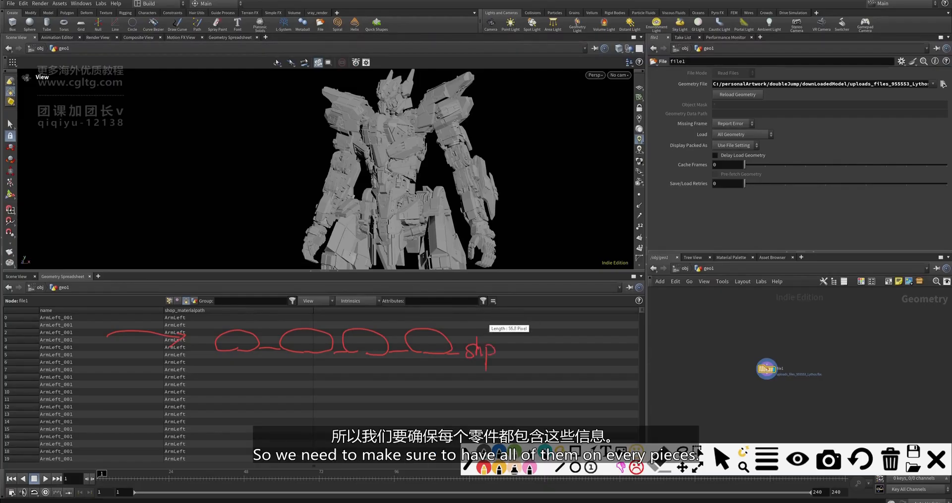
{"action": "left_click_drag", "start_coordinate": [244, 337], "coordinate": [247, 308]}
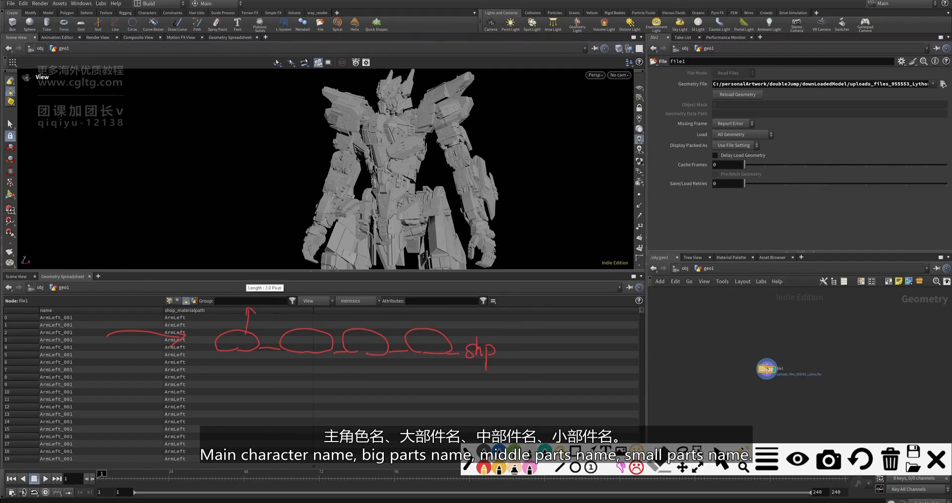
{"action": "mouse_move", "coordinate": [310, 333]}
{"action": "left_mouse_down"}
{"action": "mouse_move", "coordinate": [311, 303]}
{"action": "mouse_move", "coordinate": [316, 310]}
{"action": "left_mouse_up"}
{"action": "mouse_move", "coordinate": [356, 337]}
{"action": "left_mouse_down"}
{"action": "mouse_move", "coordinate": [356, 301]}
{"action": "mouse_move", "coordinate": [361, 308]}
{"action": "left_mouse_up"}
{"action": "mouse_move", "coordinate": [412, 337]}
{"action": "left_mouse_down"}
{"action": "mouse_move", "coordinate": [412, 300]}
{"action": "mouse_move", "coordinate": [417, 309]}
{"action": "left_mouse_up"}
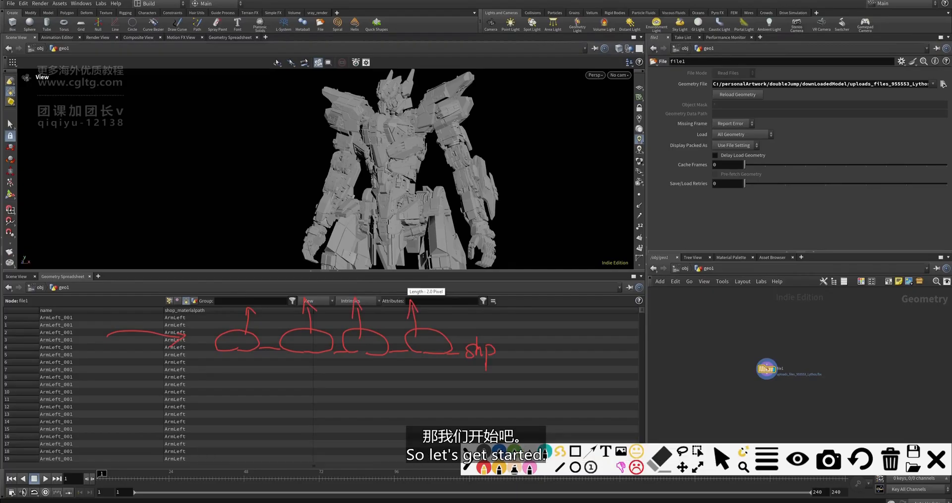
{"action": "key", "text": "ctrl+z"}
{"action": "key", "text": "ctrl+z"}
{"action": "key", "text": "ctrl+z"}
{"action": "key", "text": "ctrl+z"}
{"action": "key", "text": "ctrl+z"}
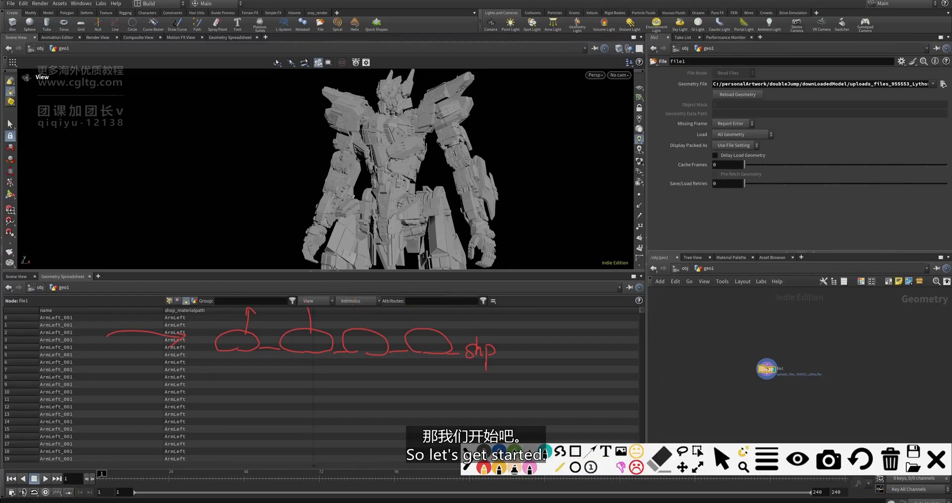
{"action": "left_click", "coordinate": [936, 461]}
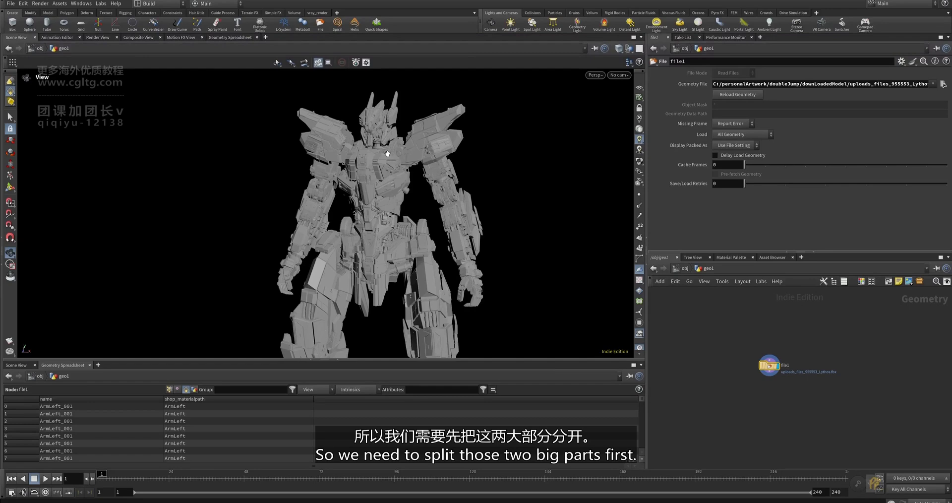
- Show the reference grid and turn the view to face the whole robot frontally
{"action": "scroll", "coordinate": [379, 234], "scroll_direction": "down", "scroll_amount": 3}
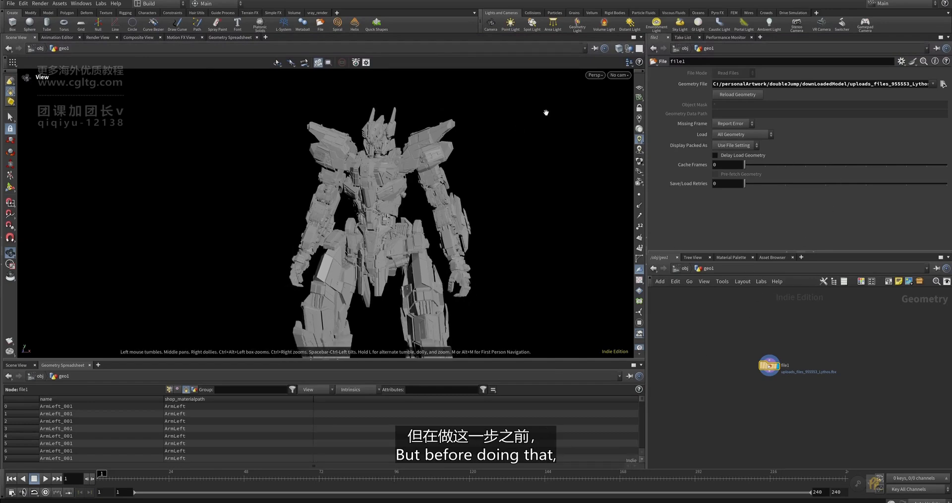
{"action": "scroll", "coordinate": [466, 243], "scroll_direction": "down", "scroll_amount": 3}
{"action": "scroll", "coordinate": [463, 259], "scroll_direction": "down", "scroll_amount": 3}
{"action": "scroll", "coordinate": [415, 246], "scroll_direction": "down", "scroll_amount": 2}
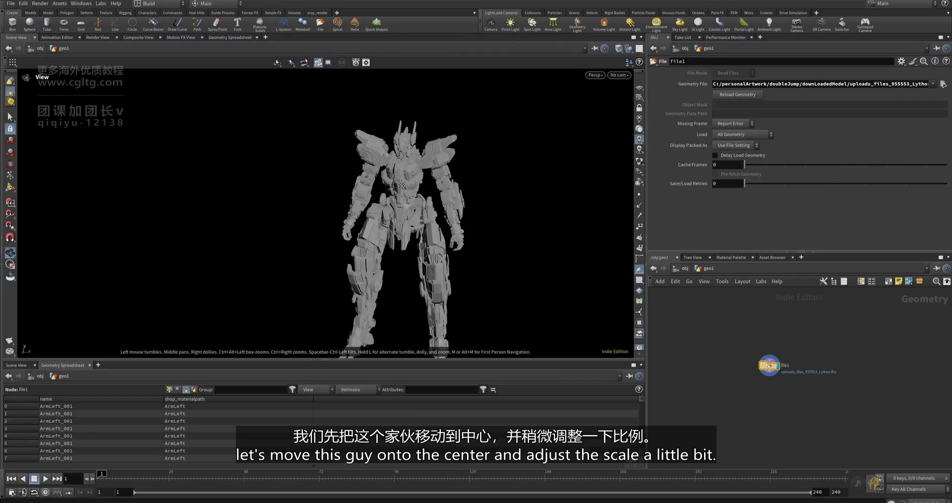
{"action": "middle_click_drag", "start_coordinate": [414, 246], "coordinate": [419, 218]}
{"action": "left_click", "coordinate": [639, 87]}
{"action": "left_click_drag", "start_coordinate": [382, 283], "coordinate": [330, 300]}
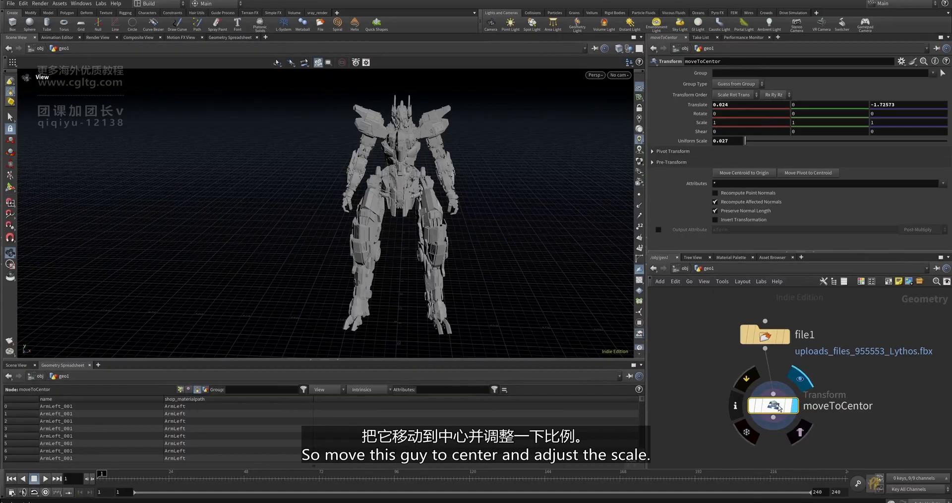
- Line up the moveToCentor node under file1 and frame the whole robot
{"action": "left_click_drag", "start_coordinate": [779, 407], "coordinate": [771, 408]}
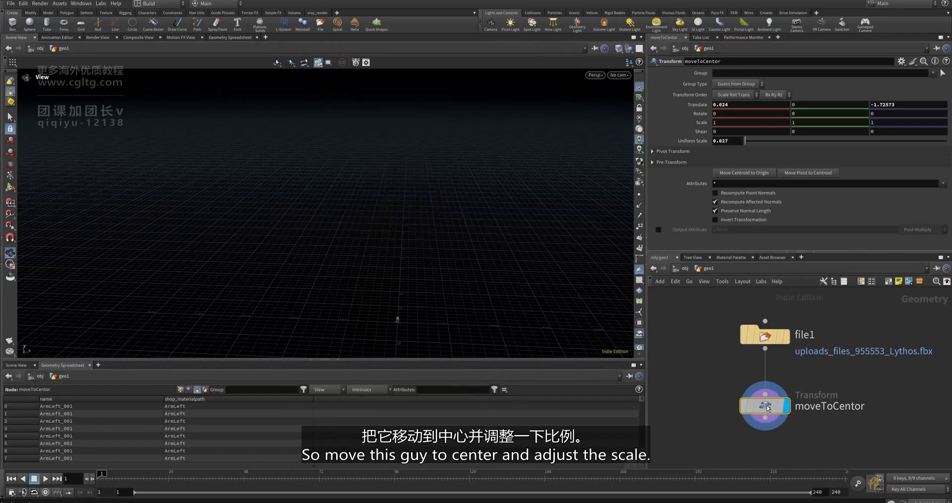
{"action": "key", "text": "alt+space"}
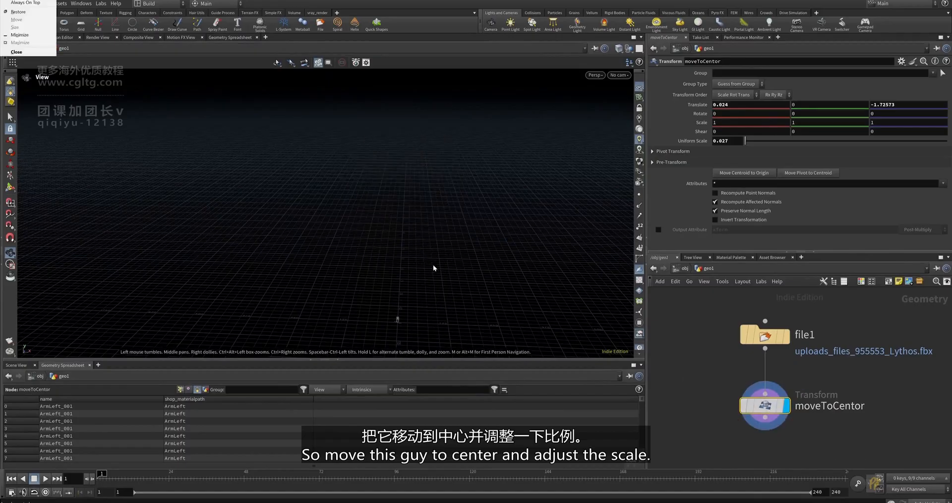
{"action": "key", "text": "Escape"}
{"action": "key", "text": "f"}
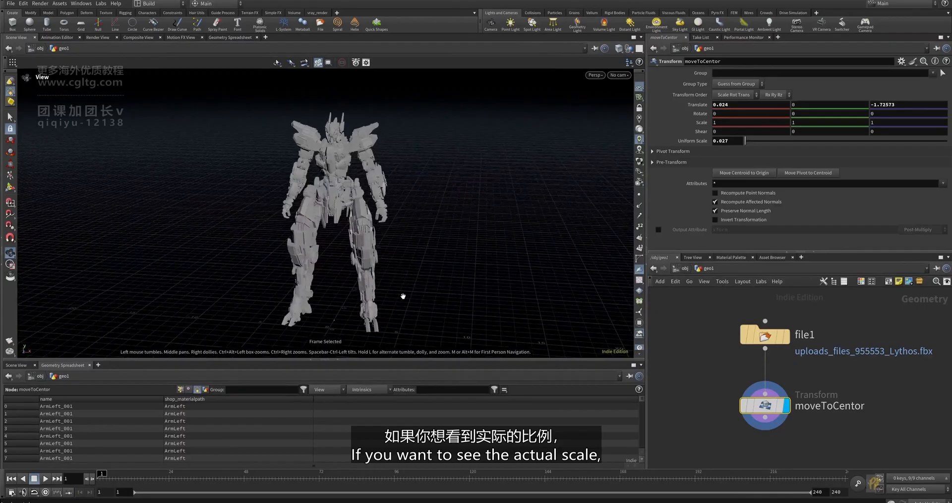
- At /obj, add a Test Geometry: Template Body, compare it with the robot, then re-enter geo1
{"action": "left_click", "coordinate": [685, 267]}
{"action": "key", "text": "Tab"}
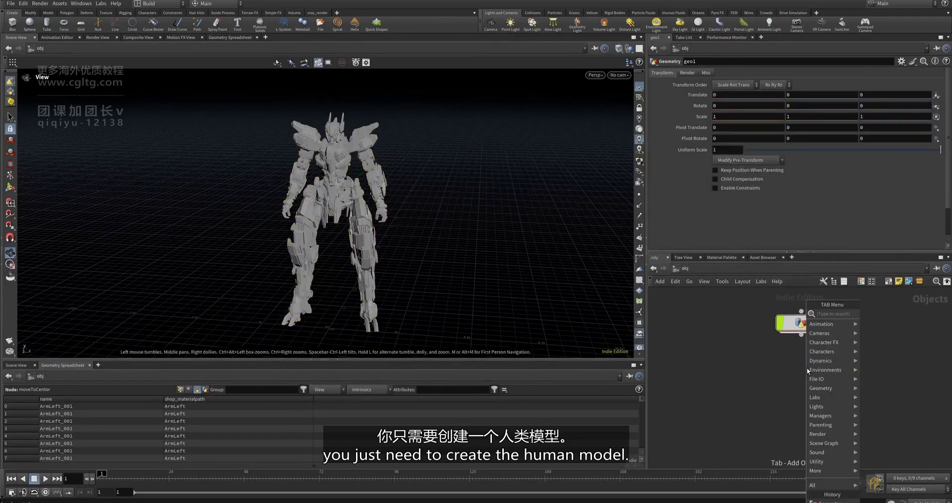
{"action": "type", "text": "test"}
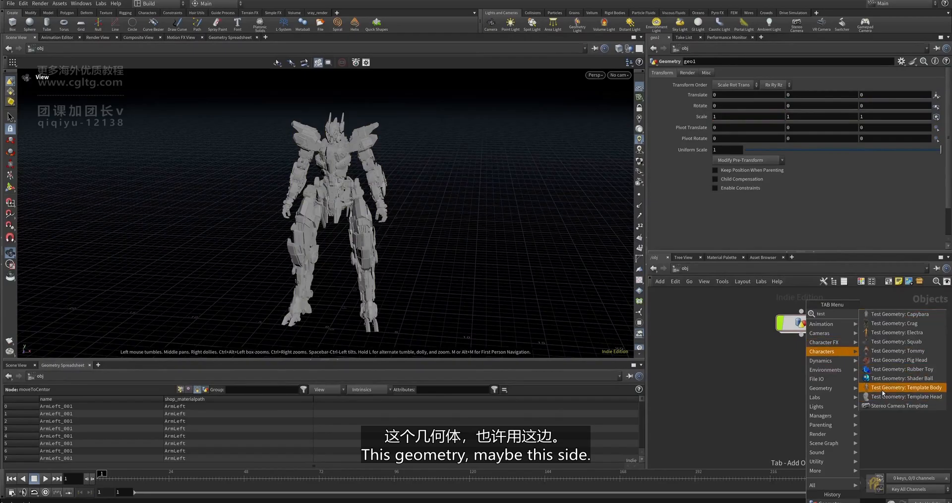
{"action": "left_click", "coordinate": [881, 388]}
{"action": "left_click", "coordinate": [812, 391]}
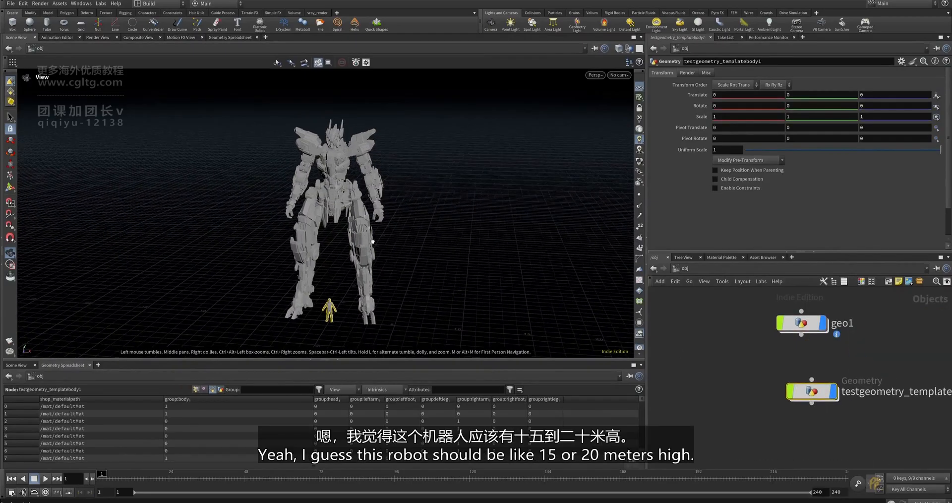
{"action": "left_click_drag", "start_coordinate": [373, 242], "coordinate": [356, 310]}
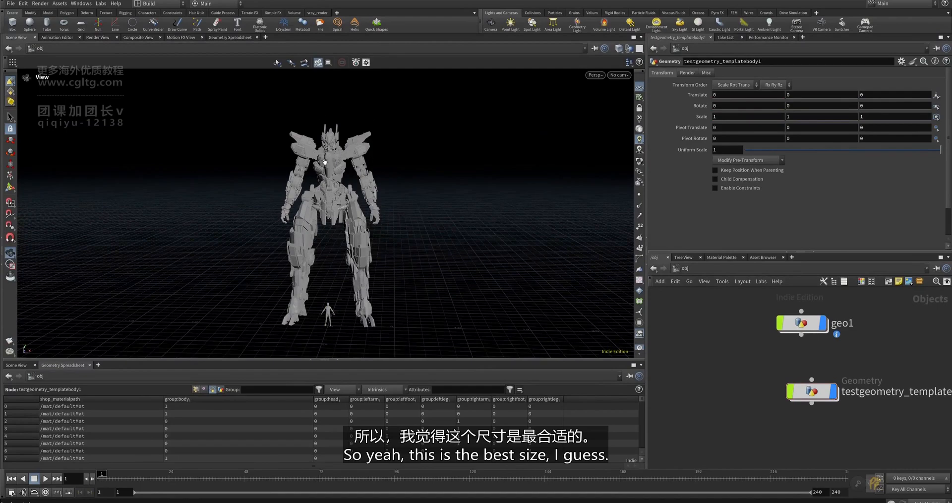
{"action": "double_click", "coordinate": [801, 322]}
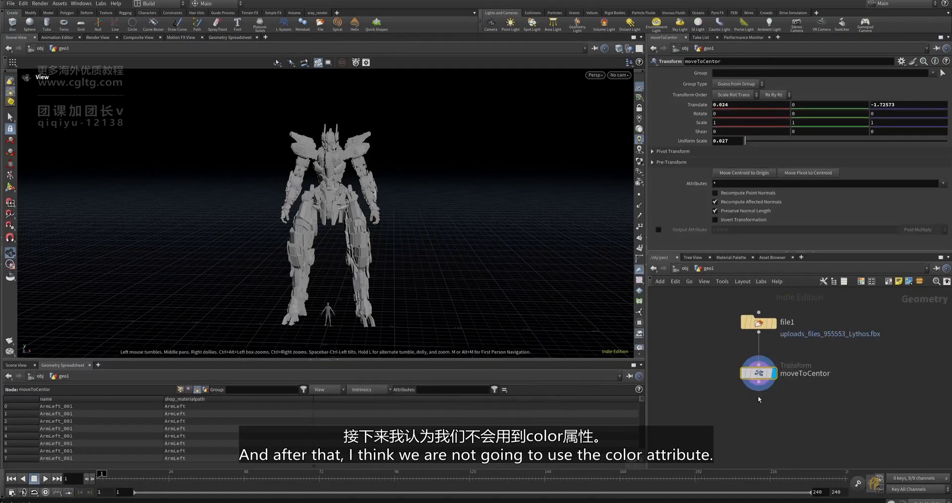
- Enlarge the Geometry Spreadsheet and review its vertex and point attributes
{"action": "left_click_drag", "start_coordinate": [461, 360], "coordinate": [347, 294]}
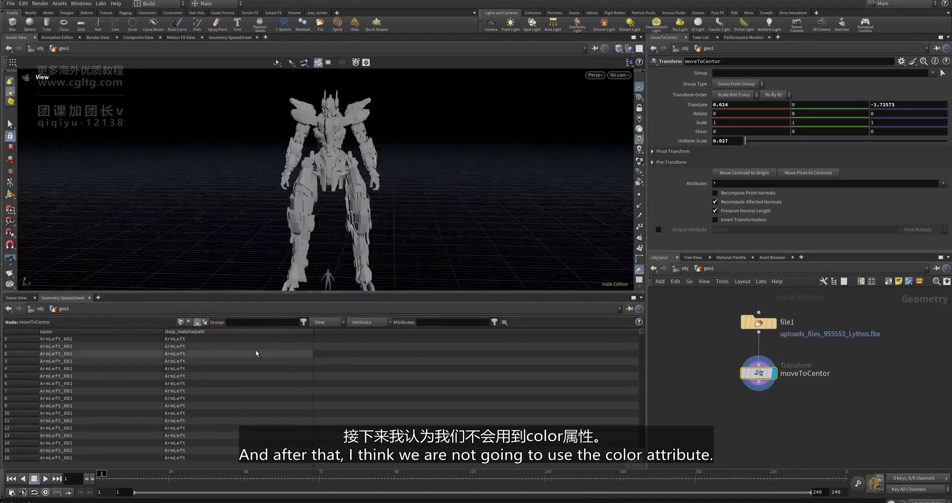
{"action": "left_click", "coordinate": [186, 322]}
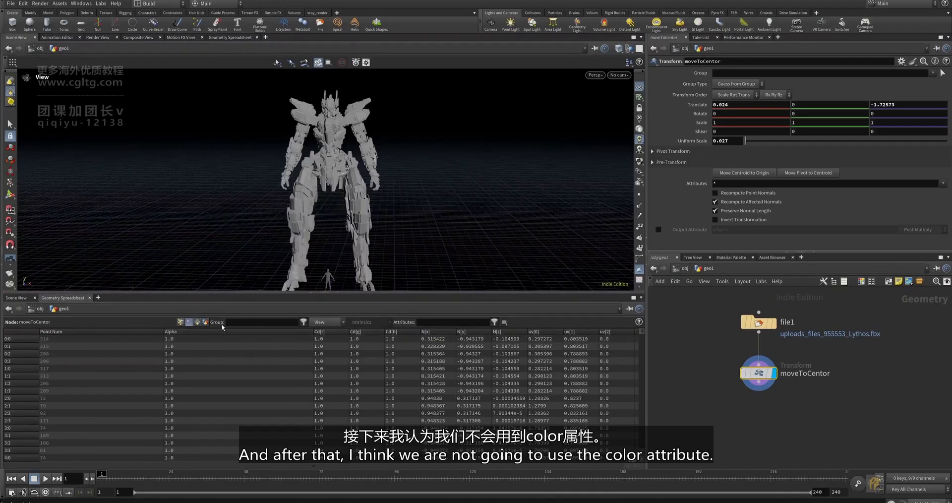
{"action": "left_click", "coordinate": [180, 323]}
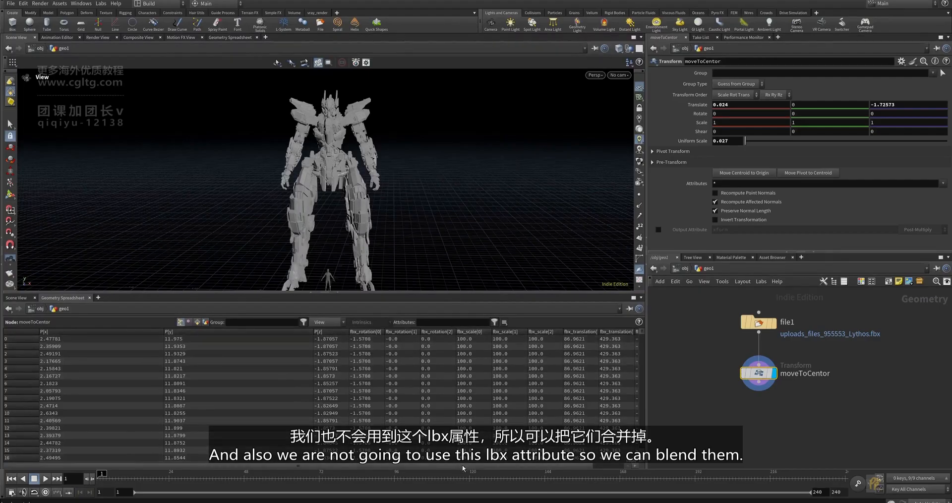
{"action": "left_click_drag", "start_coordinate": [462, 465], "coordinate": [505, 465]}
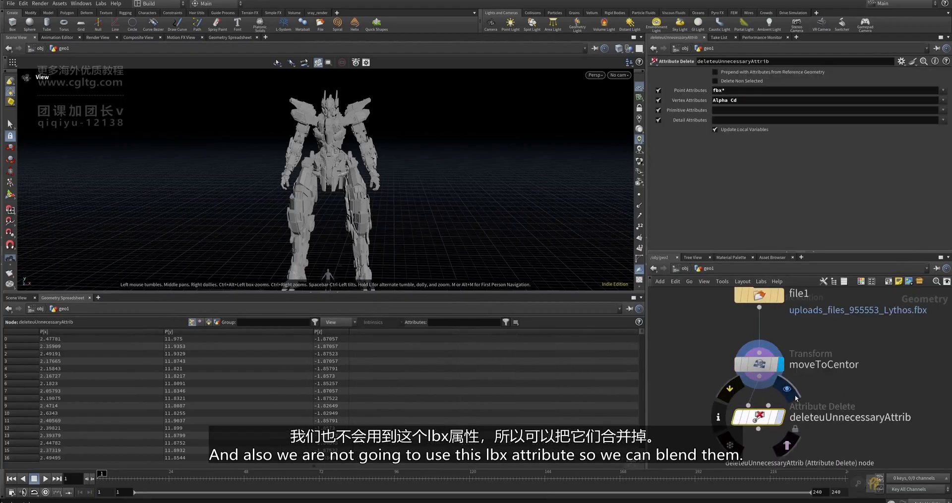
- Narrow the P columns and finish on primitives showing name and shop_materialpath values
{"action": "left_click_drag", "start_coordinate": [314, 331], "coordinate": [103, 336]}
{"action": "left_click", "coordinate": [200, 321]}
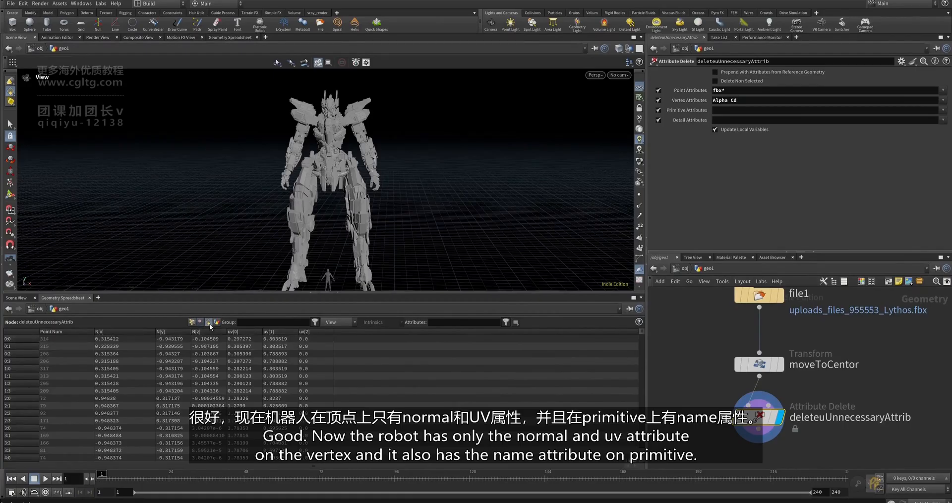
{"action": "left_click", "coordinate": [208, 322]}
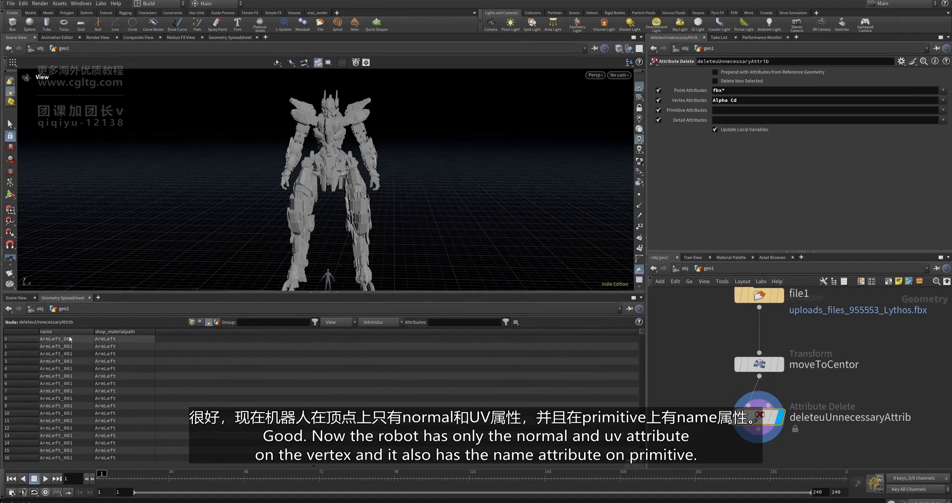
{"action": "left_click", "coordinate": [200, 322]}
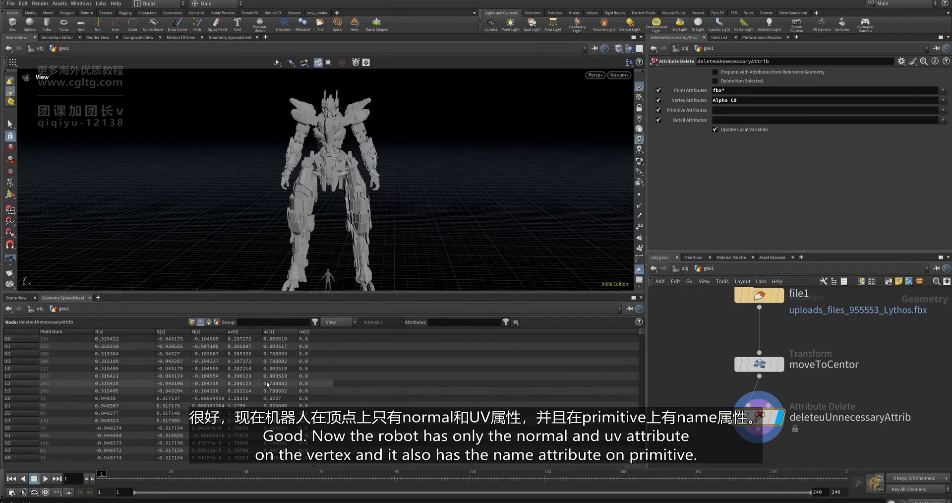
{"action": "left_click", "coordinate": [208, 321]}
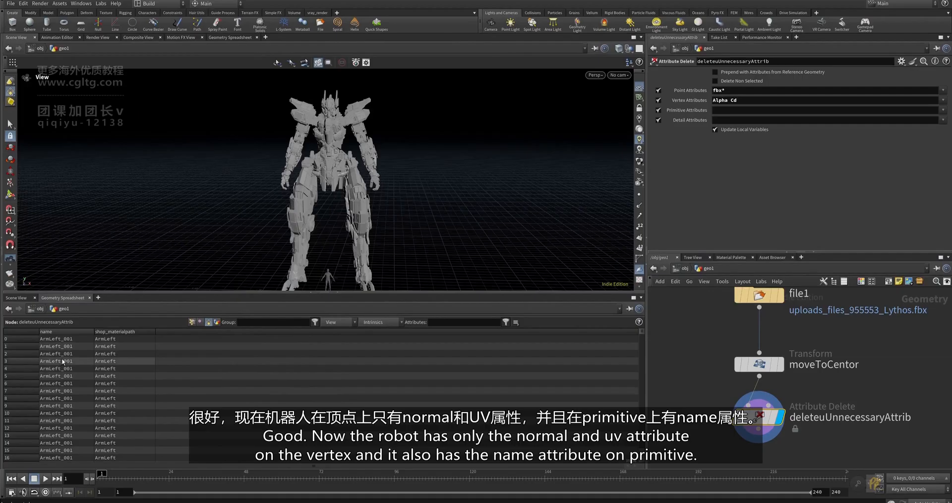
- Move the deleteuUnnecessaryAttrib node up closer to moveToCentor in the network
{"action": "scroll", "coordinate": [753, 387], "scroll_direction": "down", "scroll_amount": 2}
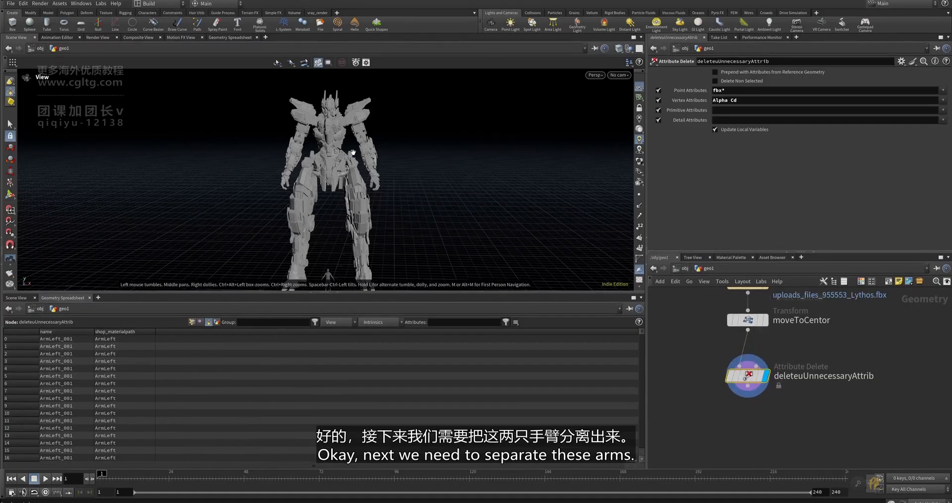
{"action": "scroll", "coordinate": [350, 114], "scroll_direction": "up", "scroll_amount": 3}
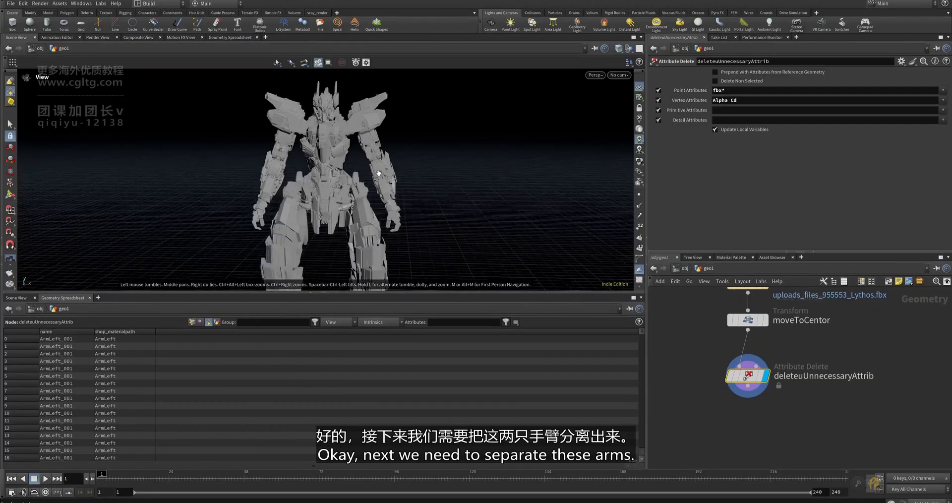
{"action": "scroll", "coordinate": [358, 180], "scroll_direction": "down", "scroll_amount": 2}
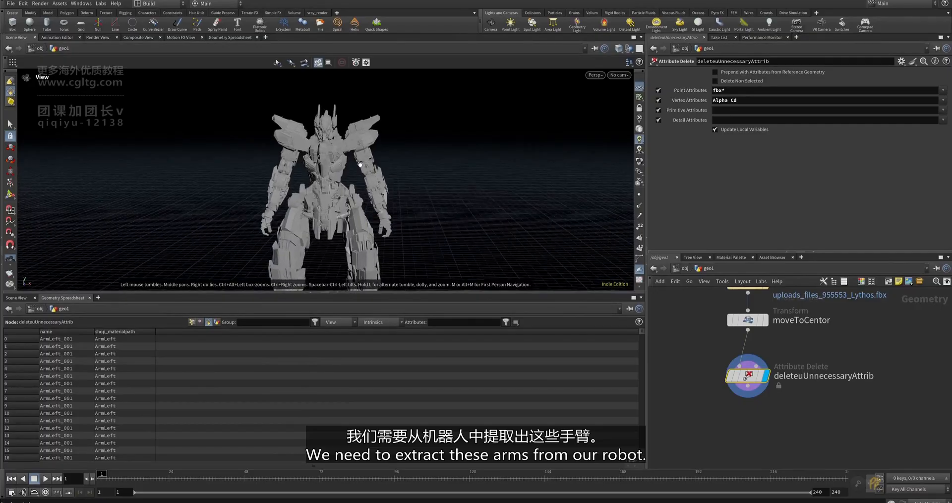
{"action": "scroll", "coordinate": [359, 164], "scroll_direction": "down", "scroll_amount": 2}
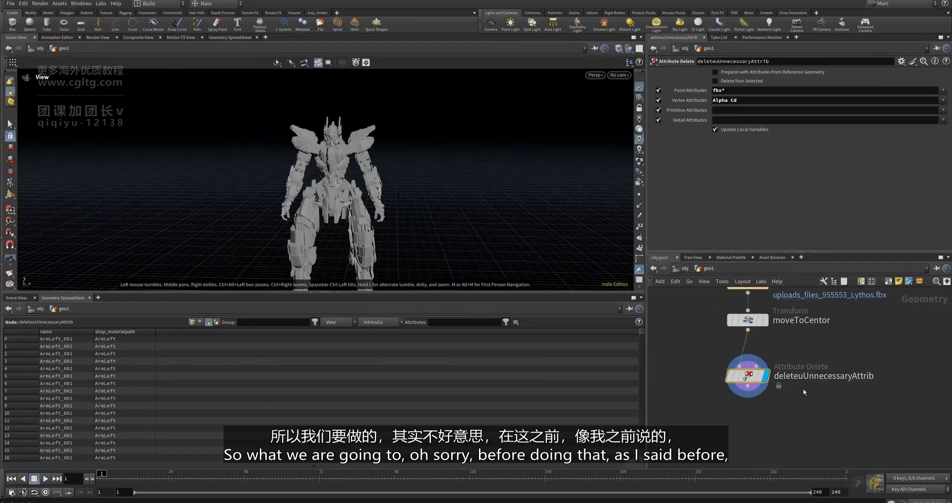
{"action": "middle_click_drag", "start_coordinate": [777, 388], "coordinate": [786, 386]}
{"action": "left_click_drag", "start_coordinate": [757, 375], "coordinate": [756, 368]}
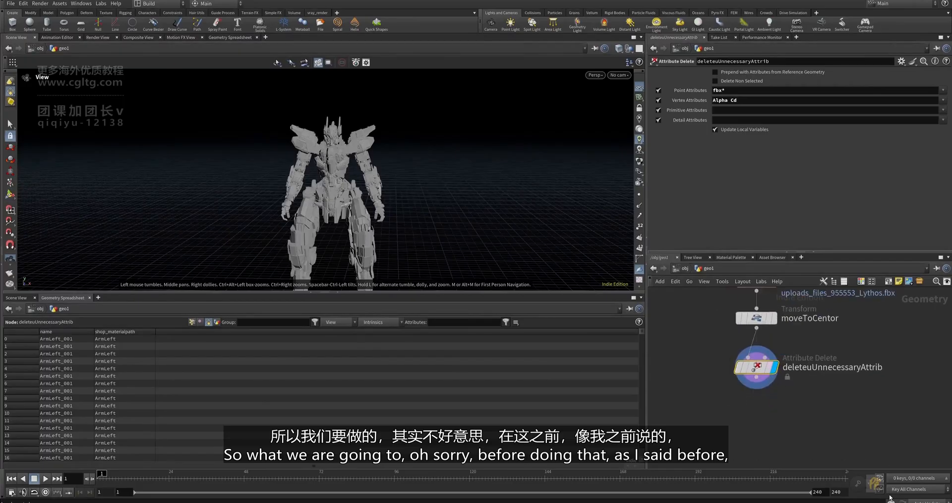
- Circle and arrow a spreadsheet area in red, then undo the strokes and close annotation
{"action": "left_click", "coordinate": [874, 485]}
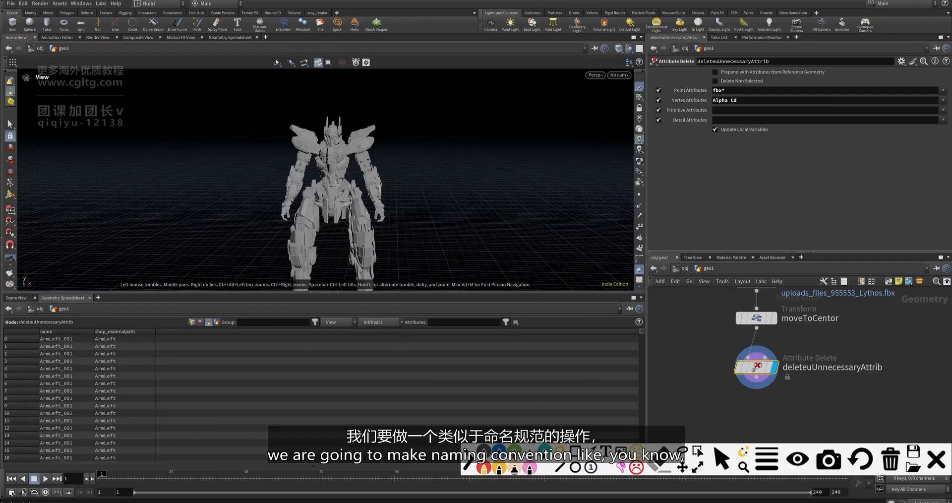
{"action": "mouse_move", "coordinate": [542, 401]}
{"action": "left_mouse_down"}
{"action": "mouse_move", "coordinate": [561, 387]}
{"action": "mouse_move", "coordinate": [569, 394]}
{"action": "mouse_move", "coordinate": [540, 402]}
{"action": "mouse_move", "coordinate": [634, 394]}
{"action": "mouse_move", "coordinate": [630, 404]}
{"action": "mouse_move", "coordinate": [649, 396]}
{"action": "mouse_move", "coordinate": [707, 407]}
{"action": "left_mouse_up"}
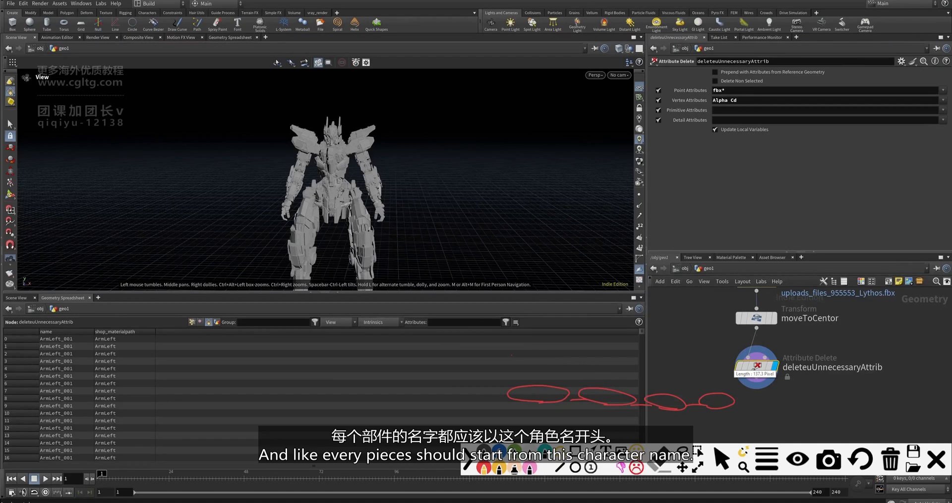
{"action": "left_click_drag", "start_coordinate": [535, 395], "coordinate": [551, 376]}
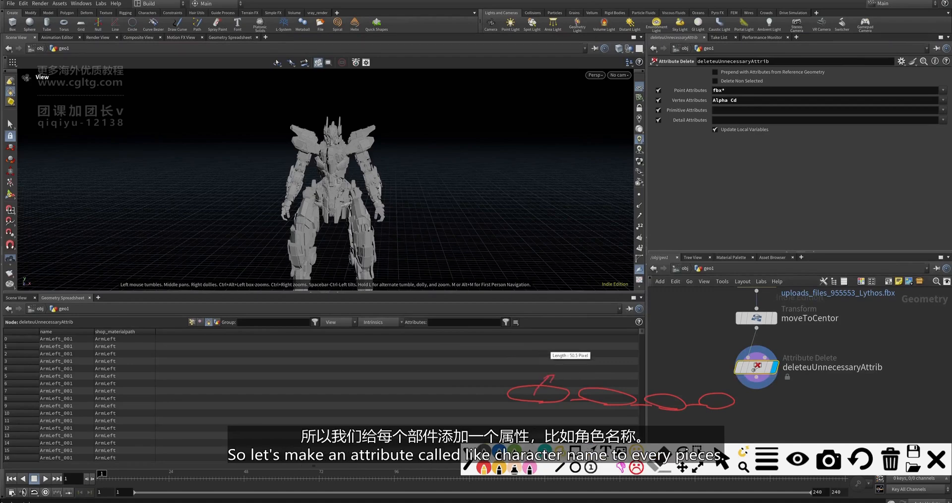
{"action": "key", "text": "ctrl+z"}
{"action": "key", "text": "ctrl+z"}
{"action": "key", "text": "ctrl+z"}
{"action": "key", "text": "ctrl+z"}
{"action": "key", "text": "ctrl+z"}
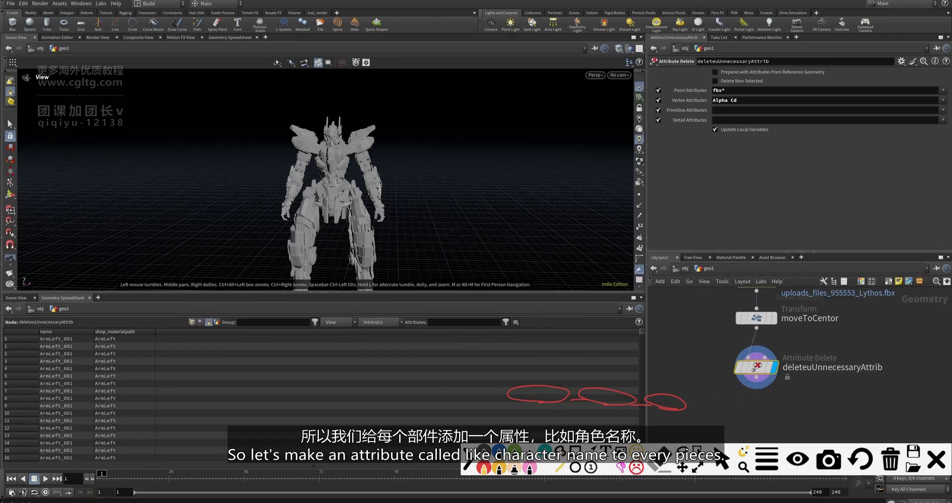
{"action": "key", "text": "ctrl+z"}
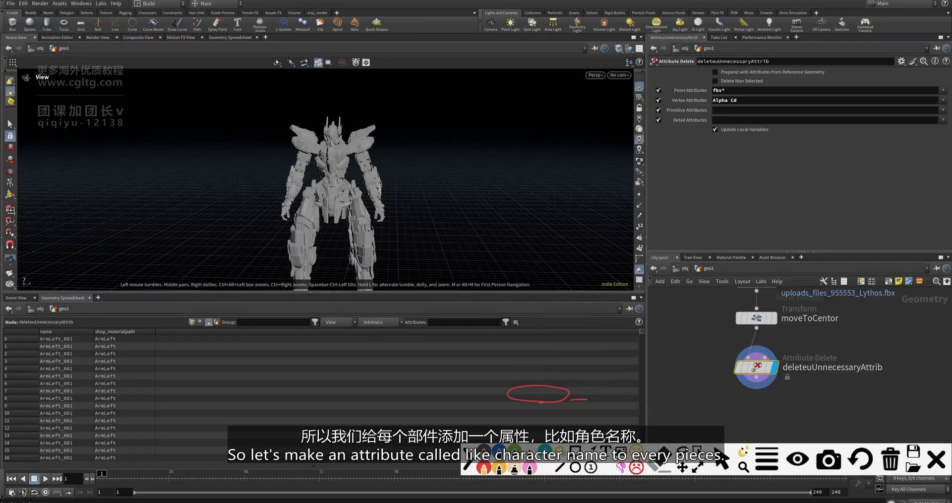
{"action": "left_click", "coordinate": [934, 460]}
- Select file1 to show its loaded file, uploads_files_955553_Lythos.fbx
{"action": "left_click", "coordinate": [844, 421]}
{"action": "scroll", "coordinate": [842, 421], "scroll_direction": "down", "scroll_amount": 3}
{"action": "middle_click_drag", "start_coordinate": [843, 418], "coordinate": [813, 427]}
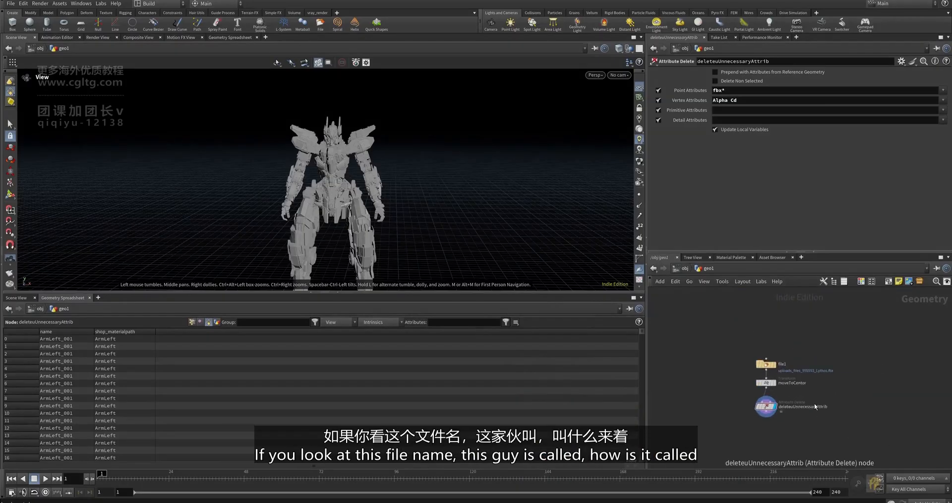
{"action": "scroll", "coordinate": [796, 385], "scroll_direction": "up", "scroll_amount": 3}
{"action": "left_click", "coordinate": [749, 343]}
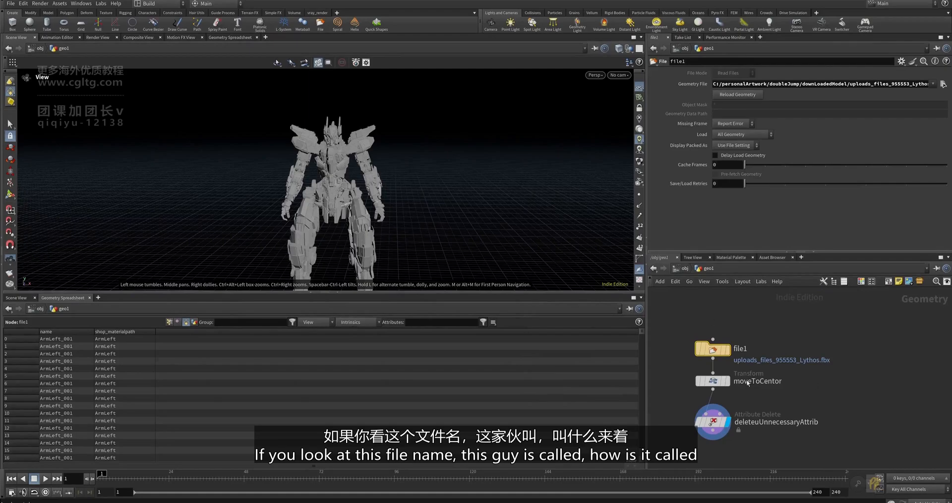
{"action": "scroll", "coordinate": [747, 382], "scroll_direction": "up", "scroll_amount": 2}
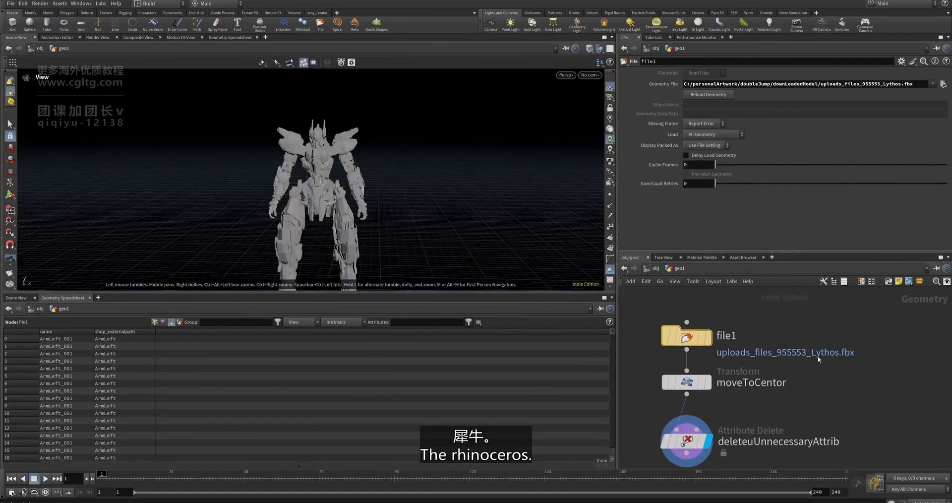
{"action": "scroll", "coordinate": [821, 359], "scroll_direction": "down", "scroll_amount": 2}
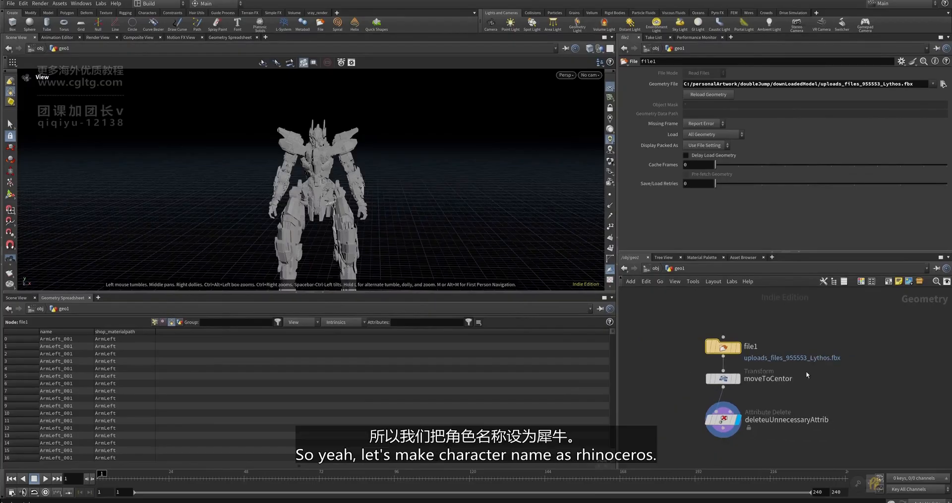
{"action": "scroll", "coordinate": [788, 374], "scroll_direction": "up", "scroll_amount": 2}
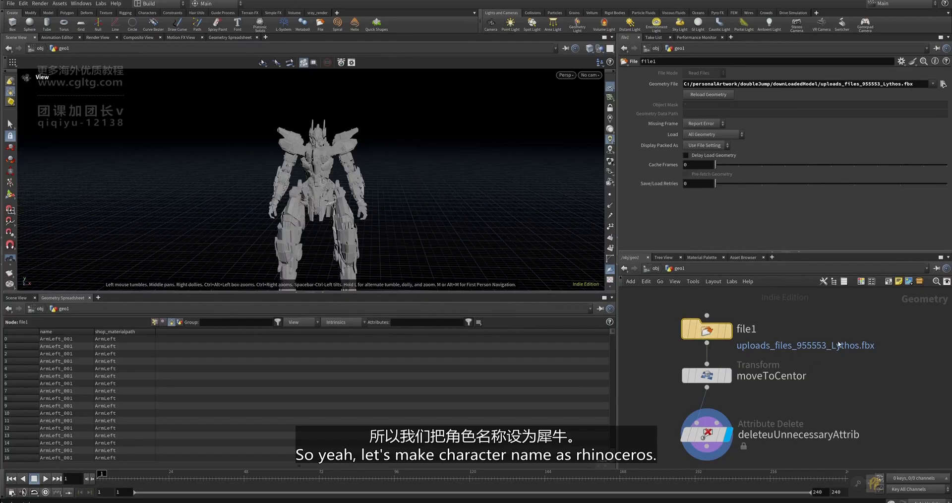
{"action": "scroll", "coordinate": [824, 386], "scroll_direction": "down", "scroll_amount": 3}
{"action": "scroll", "coordinate": [793, 429], "scroll_direction": "up", "scroll_amount": 3}
- Inspect deleteuUnnecessaryAttrib, then display createCharactorName's output with charactorName set to Lythos
{"action": "left_click", "coordinate": [732, 389]}
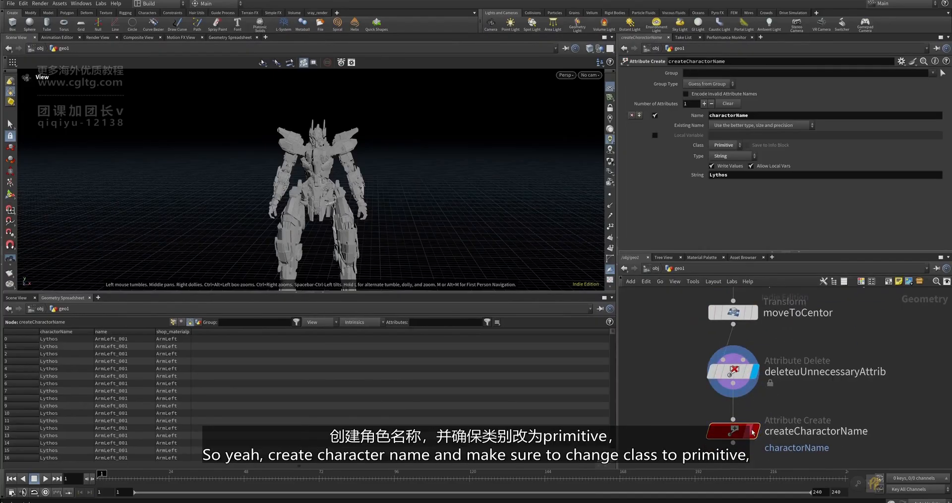
{"action": "left_click", "coordinate": [754, 430]}
{"action": "middle_click_drag", "start_coordinate": [825, 427], "coordinate": [804, 409]}
{"action": "scroll", "coordinate": [804, 410], "scroll_direction": "down", "scroll_amount": 2}
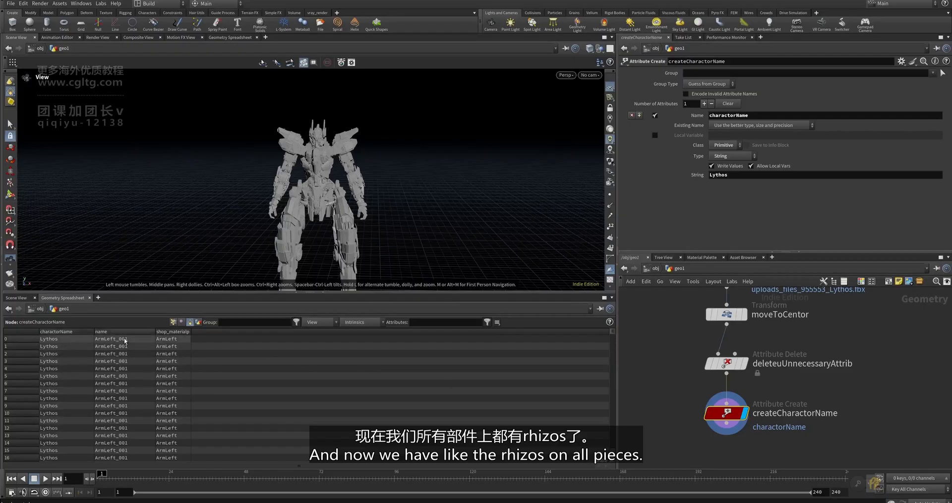
{"action": "mouse_move", "coordinate": [614, 334]}
{"action": "left_mouse_down"}
{"action": "mouse_move", "coordinate": [613, 359]}
{"action": "mouse_move", "coordinate": [614, 333]}
{"action": "left_mouse_up"}
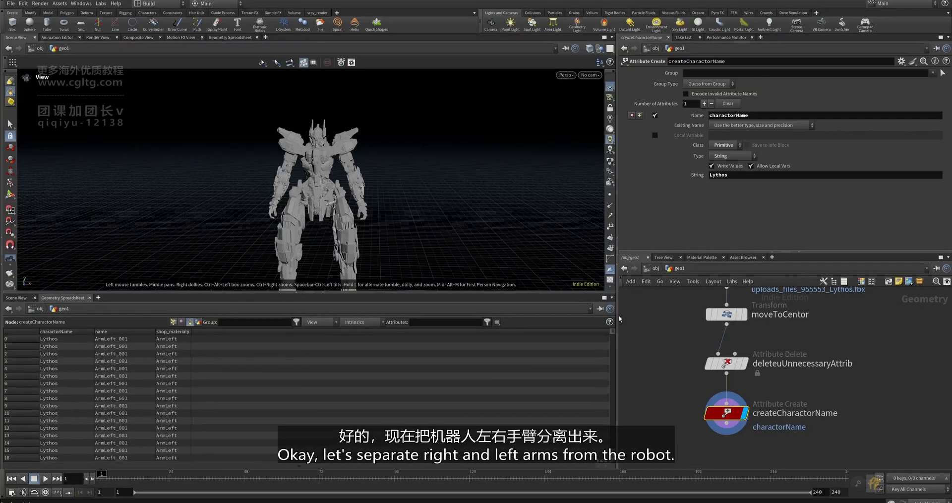
- Paste the splitArmLeft node and check createCharactorName's shop_materialpath values in a wider column
{"action": "scroll", "coordinate": [775, 383], "scroll_direction": "down", "scroll_amount": 4}
{"action": "left_click_drag", "start_coordinate": [775, 411], "coordinate": [729, 300]}
{"action": "scroll", "coordinate": [713, 347], "scroll_direction": "up", "scroll_amount": 3}
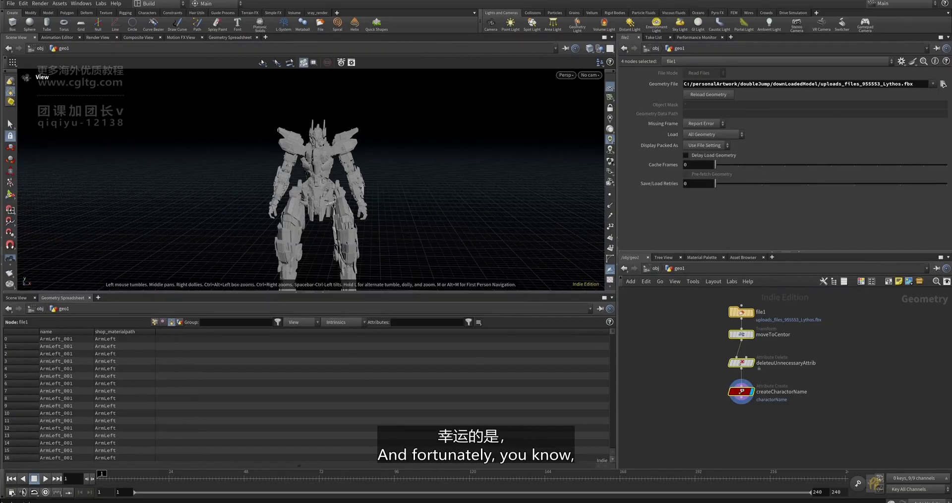
{"action": "scroll", "coordinate": [751, 391], "scroll_direction": "up", "scroll_amount": 3}
{"action": "key", "text": "ctrl+v"}
{"action": "scroll", "coordinate": [795, 341], "scroll_direction": "up", "scroll_amount": 1}
{"action": "left_click_drag", "start_coordinate": [812, 348], "coordinate": [772, 393]}
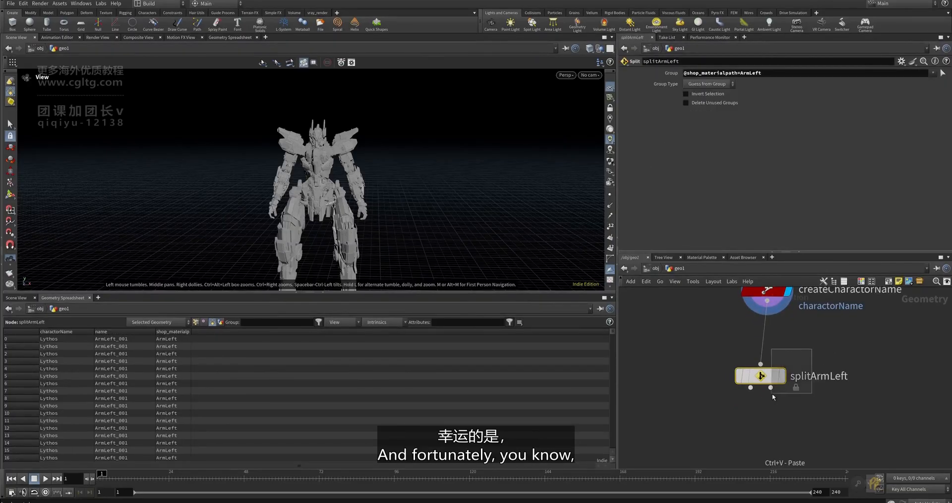
{"action": "middle_click_drag", "start_coordinate": [852, 342], "coordinate": [803, 405]}
{"action": "left_click", "coordinate": [715, 352]}
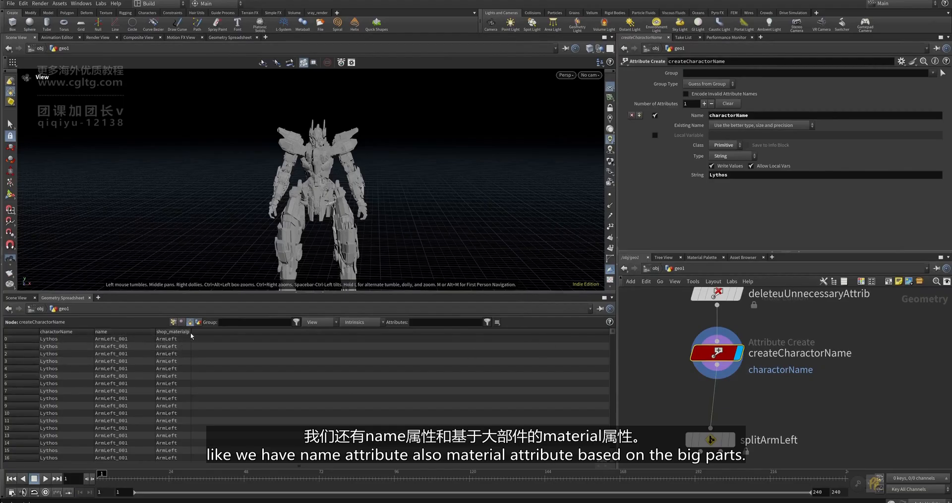
{"action": "left_click_drag", "start_coordinate": [195, 331], "coordinate": [208, 331]}
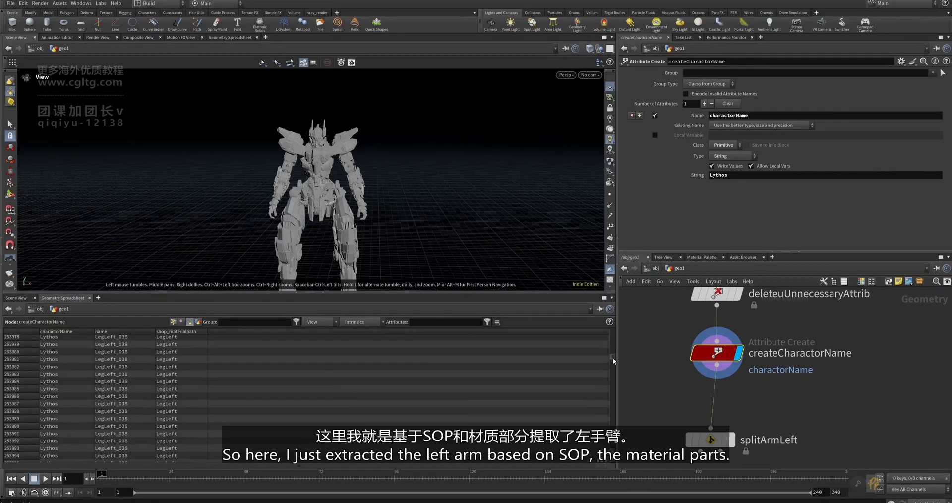
{"action": "scroll", "coordinate": [768, 381], "scroll_direction": "down", "scroll_amount": 1}
- Wire splitArmLeft under createCharactorName and display only the left arm
{"action": "left_click", "coordinate": [780, 430]}
{"action": "left_click_drag", "start_coordinate": [781, 431], "coordinate": [787, 411]}
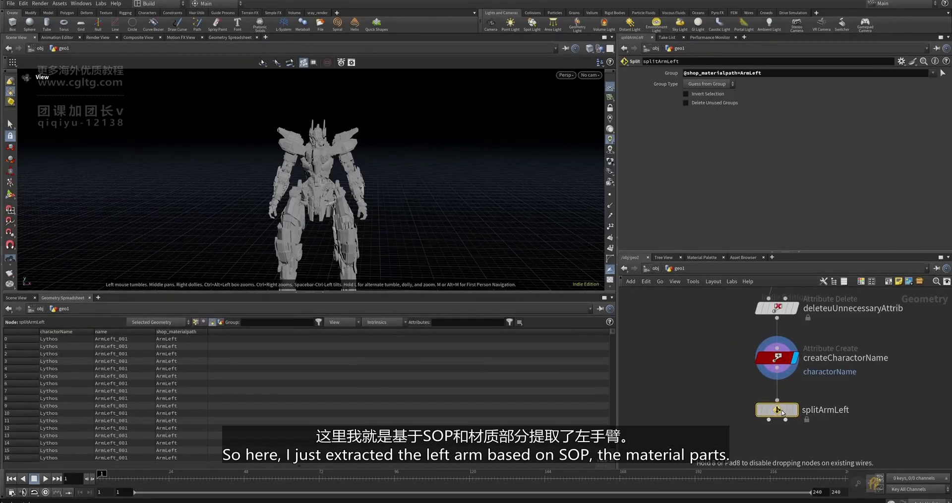
{"action": "left_click", "coordinate": [795, 409]}
{"action": "scroll", "coordinate": [775, 406], "scroll_direction": "down", "scroll_amount": 1}
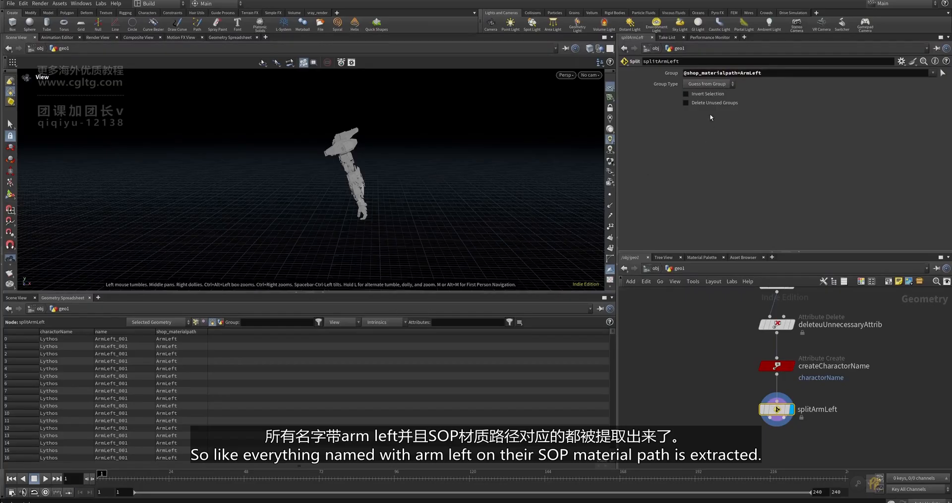
- Wire a new Null node to splitArmLeft's first output
{"action": "middle_click_drag", "start_coordinate": [780, 415], "coordinate": [780, 399]}
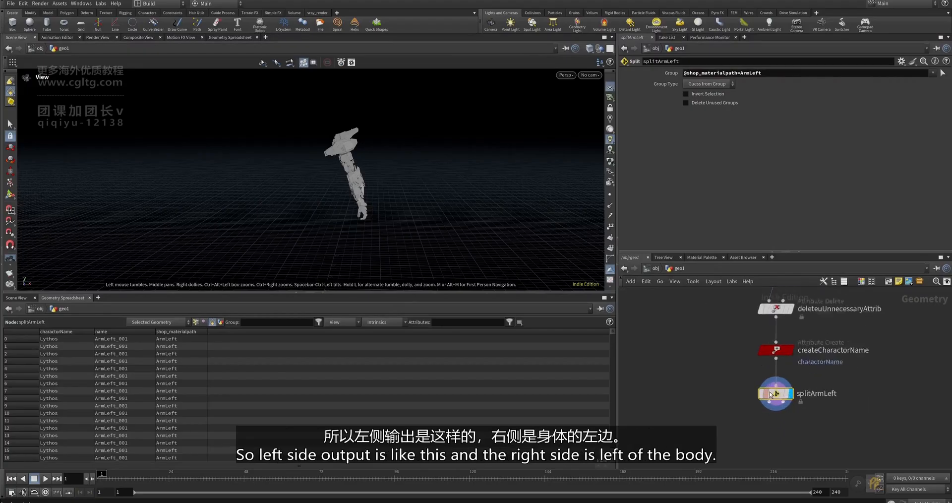
{"action": "scroll", "coordinate": [779, 399], "scroll_direction": "up", "scroll_amount": 2}
{"action": "scroll", "coordinate": [780, 400], "scroll_direction": "down", "scroll_amount": 3}
{"action": "left_click", "coordinate": [767, 370]}
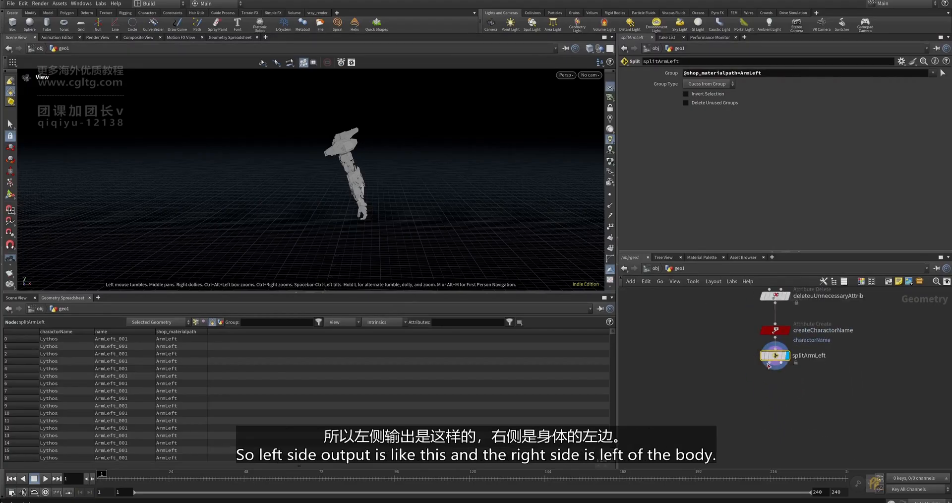
{"action": "left_click", "coordinate": [670, 400]}
{"action": "type", "text": "null"}
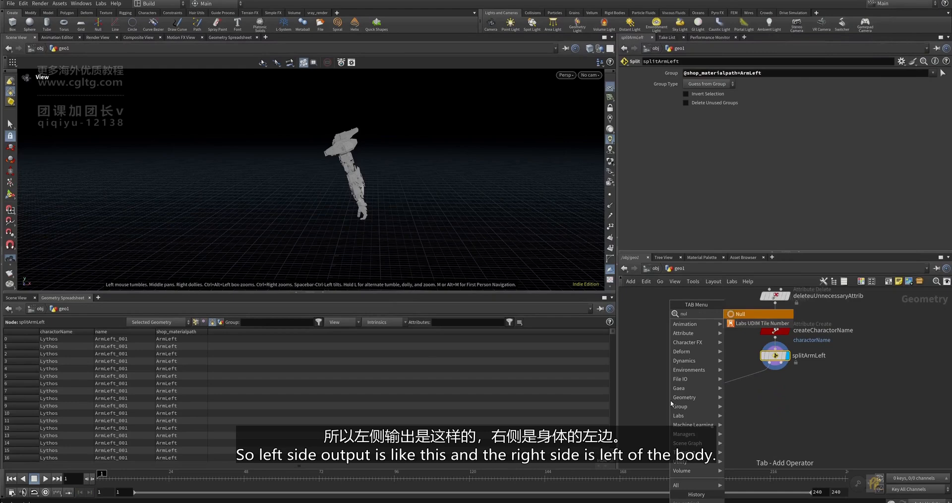
{"action": "key", "text": "Return"}
{"action": "mouse_move", "coordinate": [670, 400]}
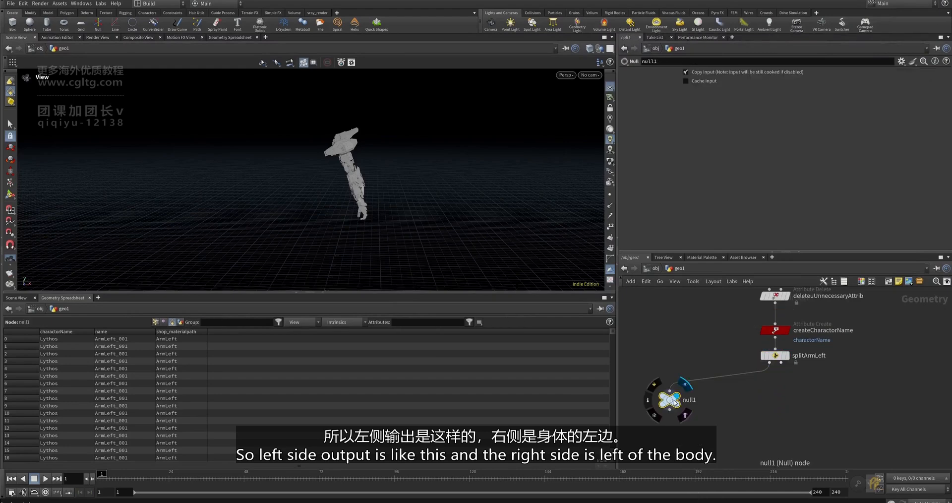
- Duplicate the Null onto splitArmLeft's second output and display each output in turn
{"action": "left_click_drag", "start_coordinate": [671, 402], "coordinate": [836, 407], "text": "alt"}
{"action": "scroll", "coordinate": [787, 371], "scroll_direction": "up", "scroll_amount": 2}
{"action": "left_click", "coordinate": [779, 361]}
{"action": "left_click", "coordinate": [798, 394]}
{"action": "scroll", "coordinate": [808, 406], "scroll_direction": "down", "scroll_amount": 4}
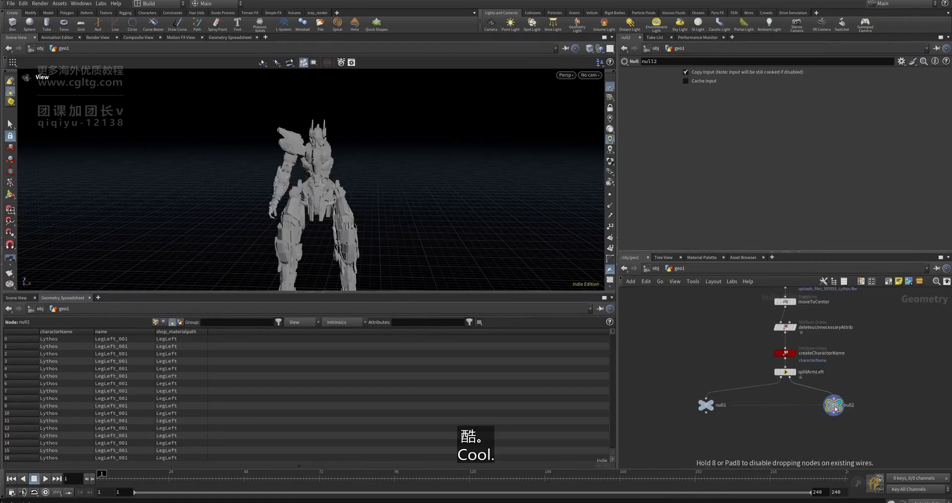
{"action": "scroll", "coordinate": [708, 407], "scroll_direction": "up", "scroll_amount": 3}
{"action": "scroll", "coordinate": [707, 407], "scroll_direction": "up", "scroll_amount": 1}
{"action": "left_click", "coordinate": [708, 407]}
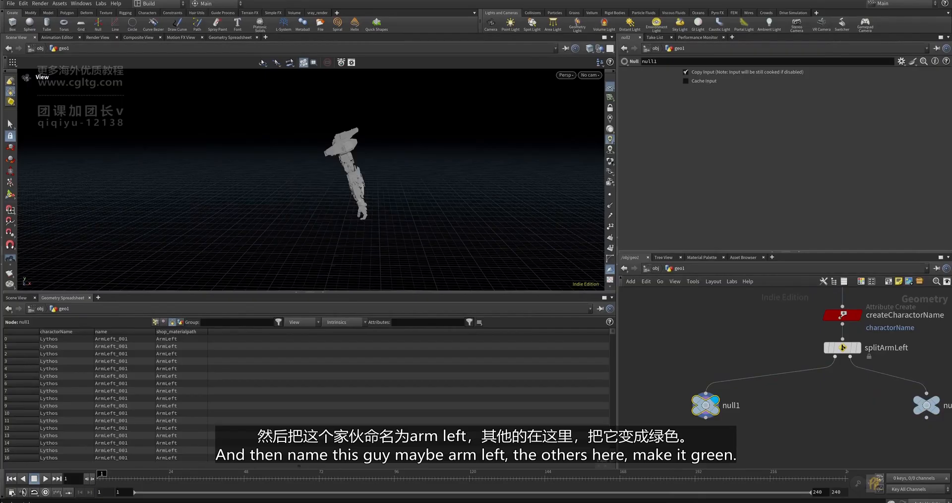
- Rename the first Null to armLeft and shift the second null further right
{"action": "double_click", "coordinate": [730, 404]}
{"action": "type", "text": "armLeft"}
{"action": "key", "text": "Return"}
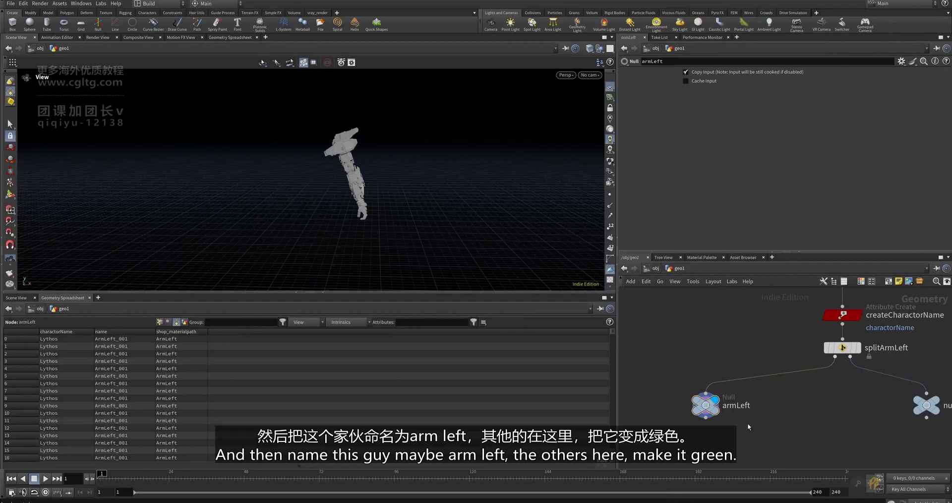
{"action": "scroll", "coordinate": [772, 406], "scroll_direction": "down", "scroll_amount": 2}
{"action": "middle_click_drag", "start_coordinate": [772, 406], "coordinate": [689, 391]}
{"action": "left_click", "coordinate": [799, 395]}
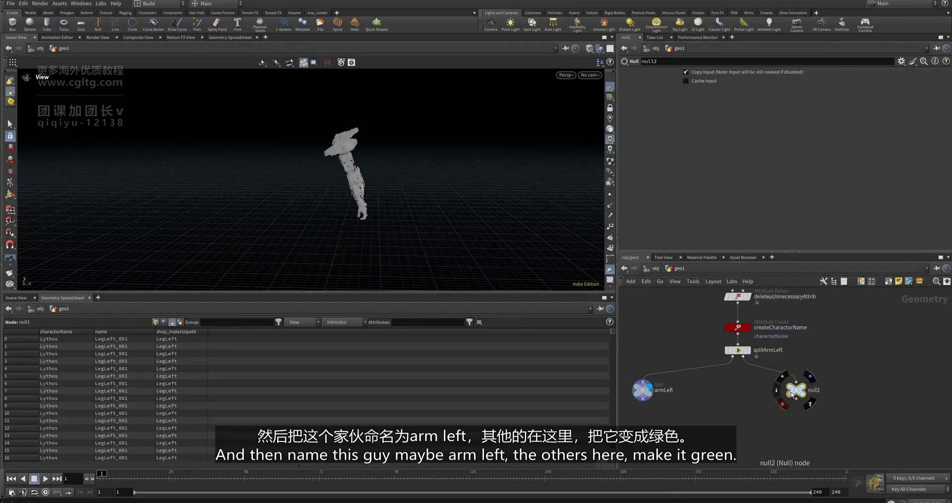
{"action": "left_click_drag", "start_coordinate": [796, 392], "coordinate": [819, 393]}
- Colour the armLeft node green and move it further left
{"action": "scroll", "coordinate": [713, 407], "scroll_direction": "down", "scroll_amount": 1}
{"action": "middle_click_drag", "start_coordinate": [711, 411], "coordinate": [762, 407]}
{"action": "left_click", "coordinate": [714, 386]}
{"action": "scroll", "coordinate": [748, 407], "scroll_direction": "up", "scroll_amount": 4}
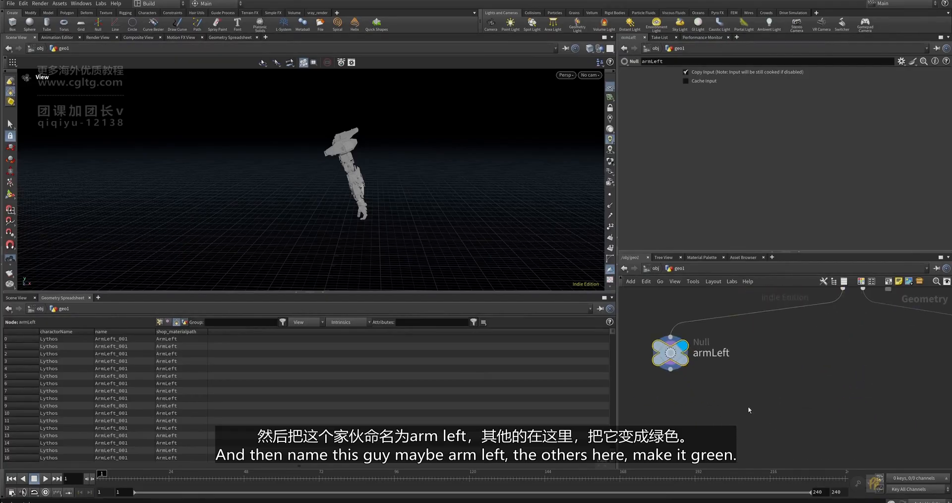
{"action": "left_click", "coordinate": [861, 282]}
{"action": "left_click", "coordinate": [919, 447]}
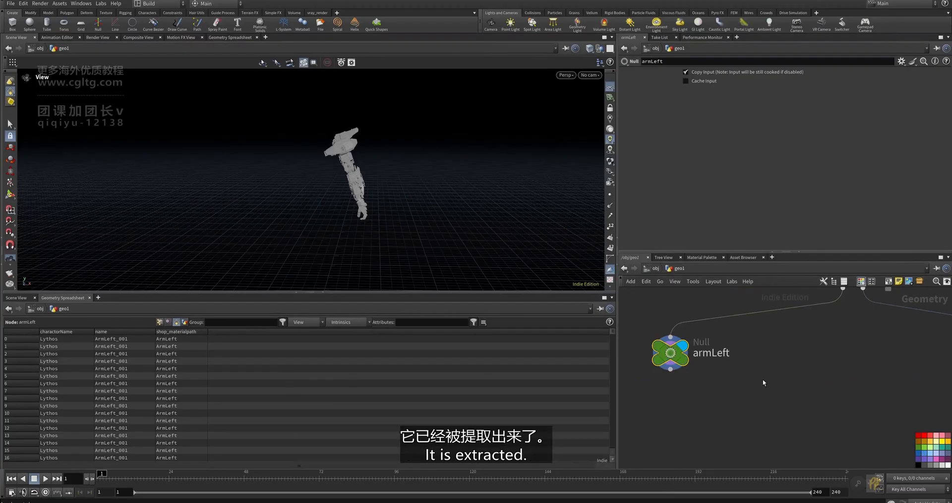
{"action": "left_click", "coordinate": [859, 283]}
{"action": "scroll", "coordinate": [793, 353], "scroll_direction": "down", "scroll_amount": 4}
{"action": "left_click_drag", "start_coordinate": [748, 355], "coordinate": [722, 351]}
{"action": "middle_click_drag", "start_coordinate": [738, 365], "coordinate": [727, 376]}
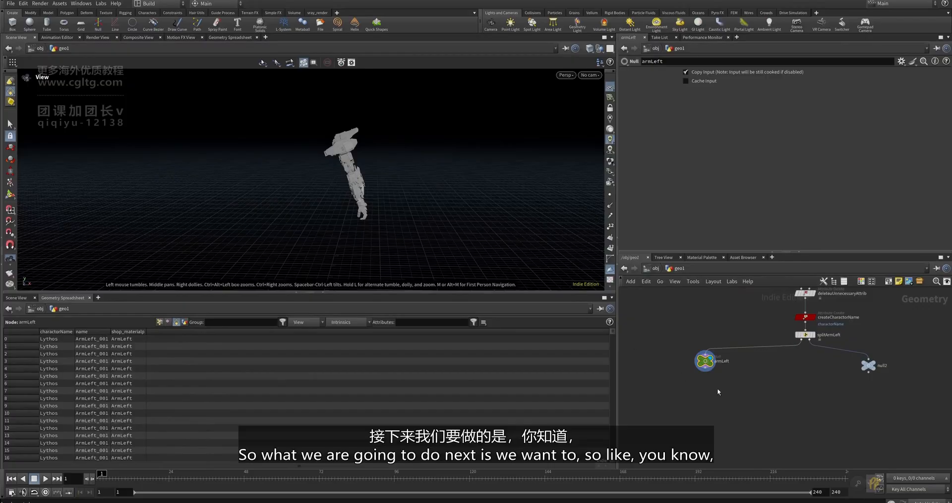
{"action": "left_click", "coordinate": [875, 484]}
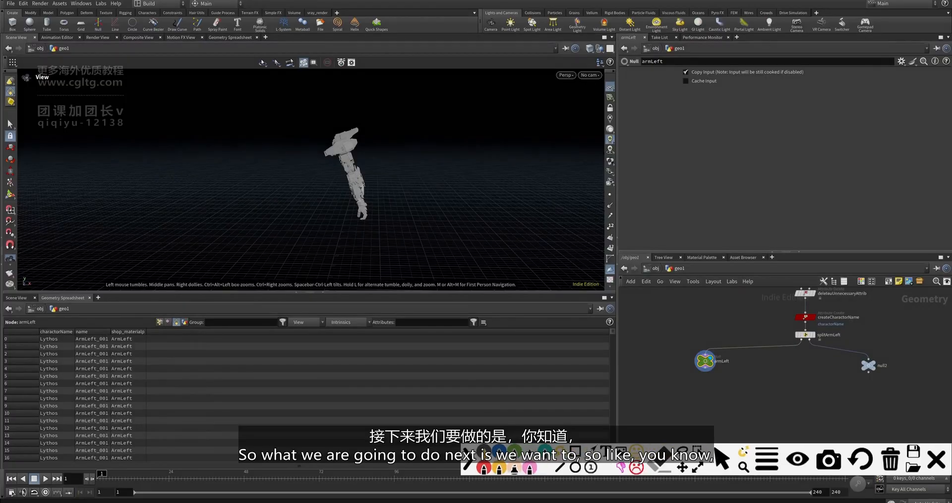
{"action": "left_click", "coordinate": [486, 467]}
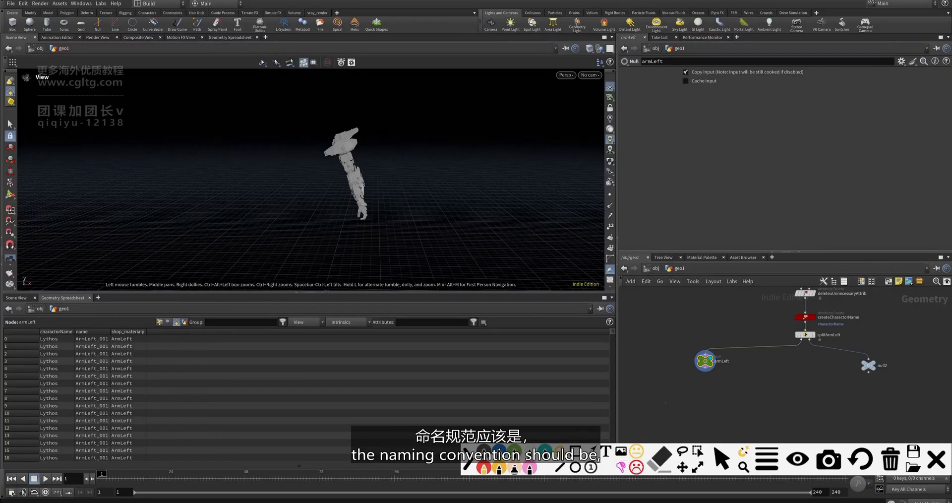
{"action": "left_click_drag", "start_coordinate": [664, 388], "coordinate": [666, 390]}
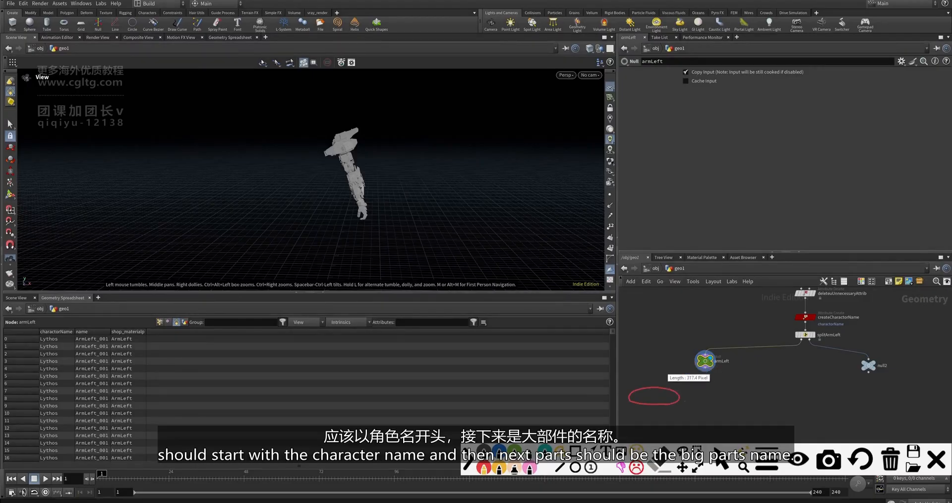
{"action": "mouse_move", "coordinate": [678, 398]}
{"action": "left_mouse_down"}
{"action": "mouse_move", "coordinate": [692, 392]}
{"action": "mouse_move", "coordinate": [714, 402]}
{"action": "left_mouse_up"}
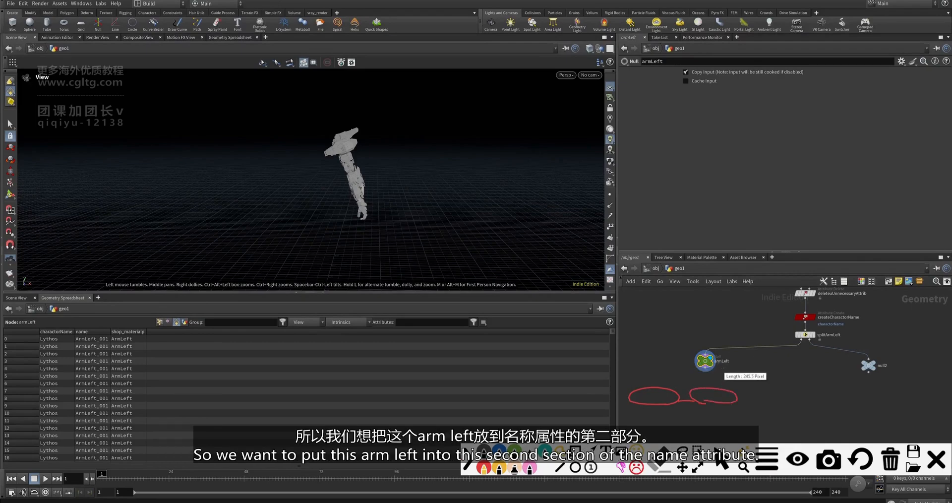
{"action": "mouse_move", "coordinate": [714, 353]}
{"action": "left_mouse_down"}
{"action": "mouse_move", "coordinate": [732, 355]}
{"action": "mouse_move", "coordinate": [712, 386]}
{"action": "mouse_move", "coordinate": [748, 401]}
{"action": "mouse_move", "coordinate": [787, 392]}
{"action": "mouse_move", "coordinate": [759, 404]}
{"action": "left_mouse_up"}
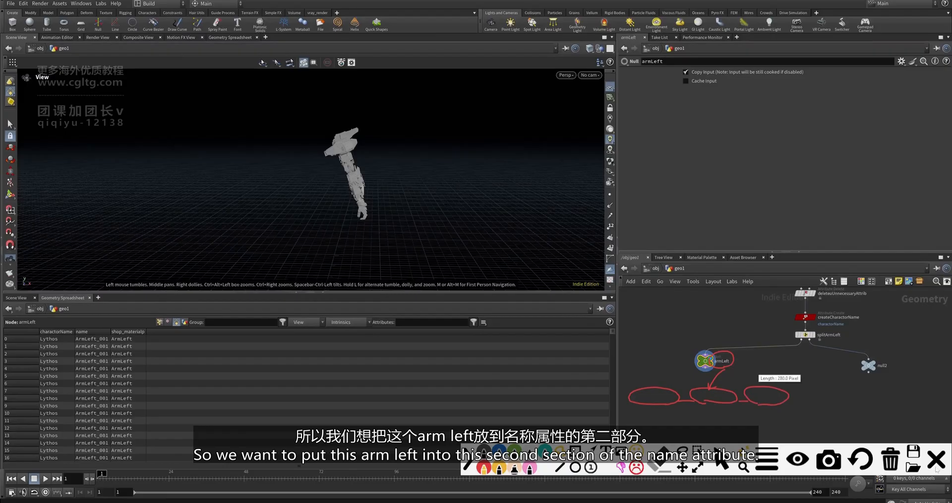
- Add an Attribute Create node wired directly below the armLeft null
{"action": "left_click", "coordinate": [935, 462]}
{"action": "scroll", "coordinate": [705, 376], "scroll_direction": "up", "scroll_amount": 3}
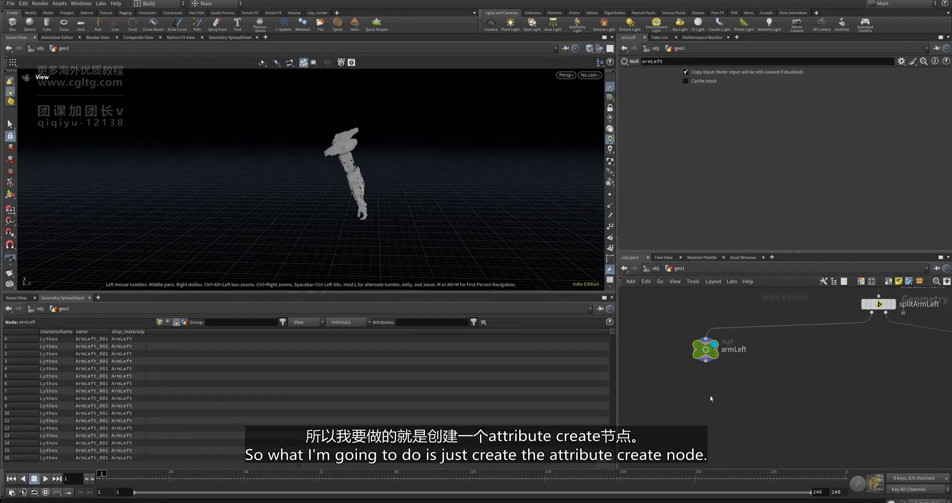
{"action": "key", "text": "Tab"}
{"action": "type", "text": "atti"}
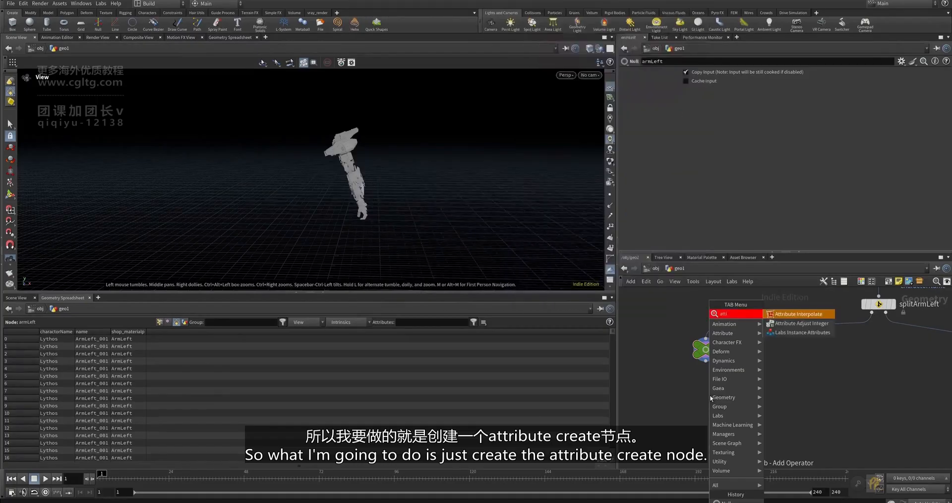
{"action": "key", "text": "BackSpace"}
{"action": "key", "text": "BackSpace"}
{"action": "key", "text": "BackSpace"}
{"action": "key", "text": "BackSpace"}
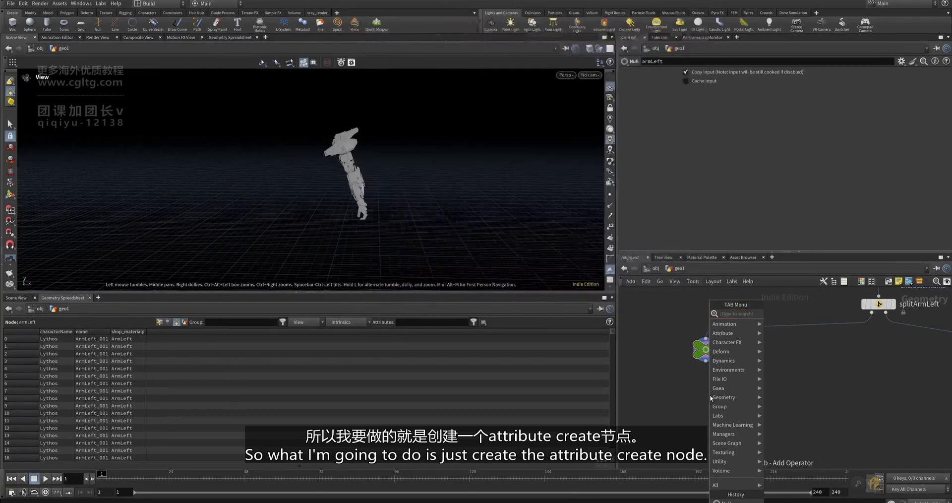
{"action": "type", "text": "attributecrea"}
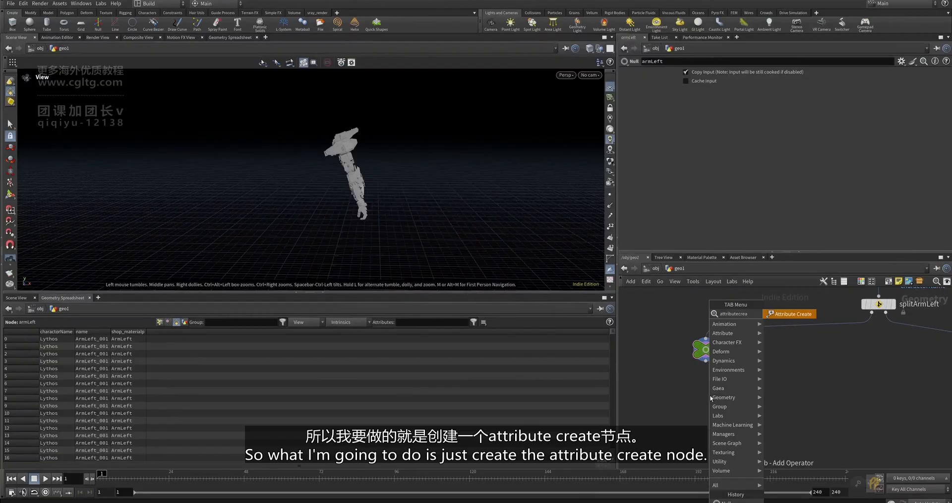
{"action": "key", "text": "Return"}
{"action": "left_click", "coordinate": [709, 395]}
{"action": "scroll", "coordinate": [709, 395], "scroll_direction": "up", "scroll_amount": 2}
{"action": "left_click_drag", "start_coordinate": [704, 345], "coordinate": [704, 382]}
- Set the attribute class to Primitive and type to String, with armLeft as its value
{"action": "left_click", "coordinate": [725, 145]}
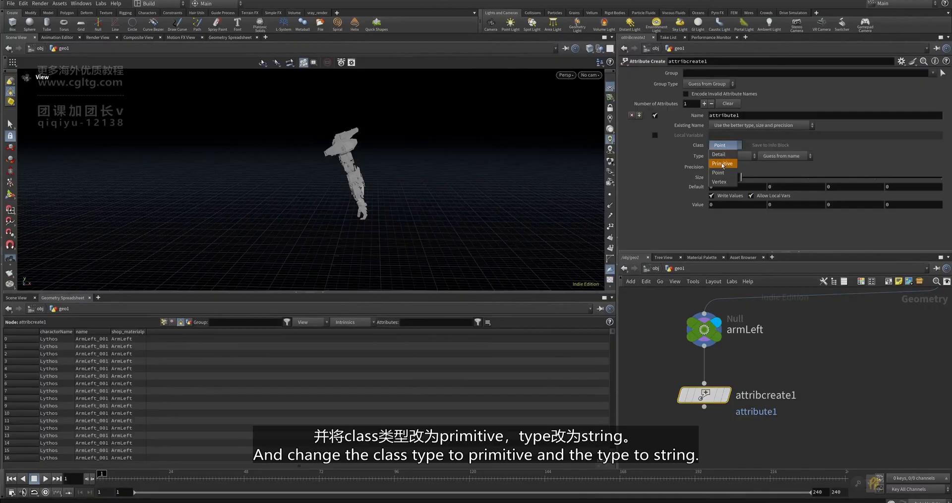
{"action": "left_click", "coordinate": [721, 164]}
{"action": "left_click", "coordinate": [724, 157]}
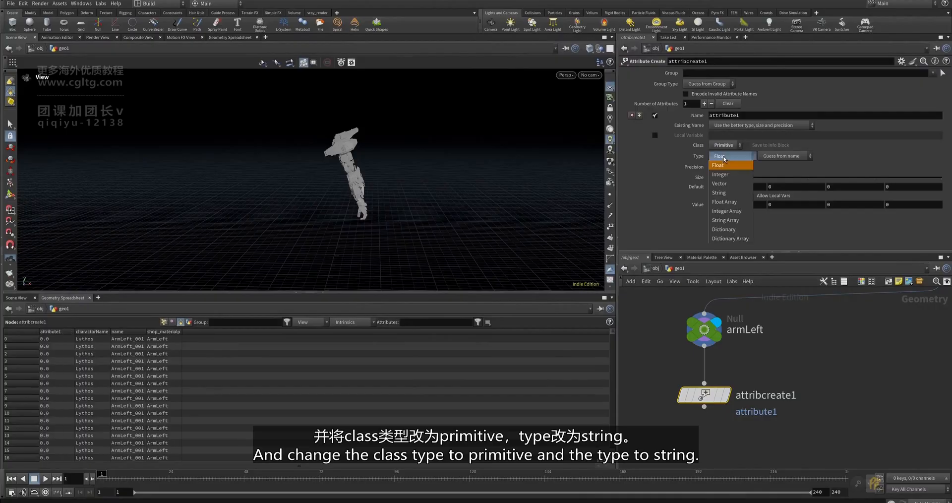
{"action": "left_click", "coordinate": [726, 192]}
{"action": "scroll", "coordinate": [721, 402], "scroll_direction": "down", "scroll_amount": 2}
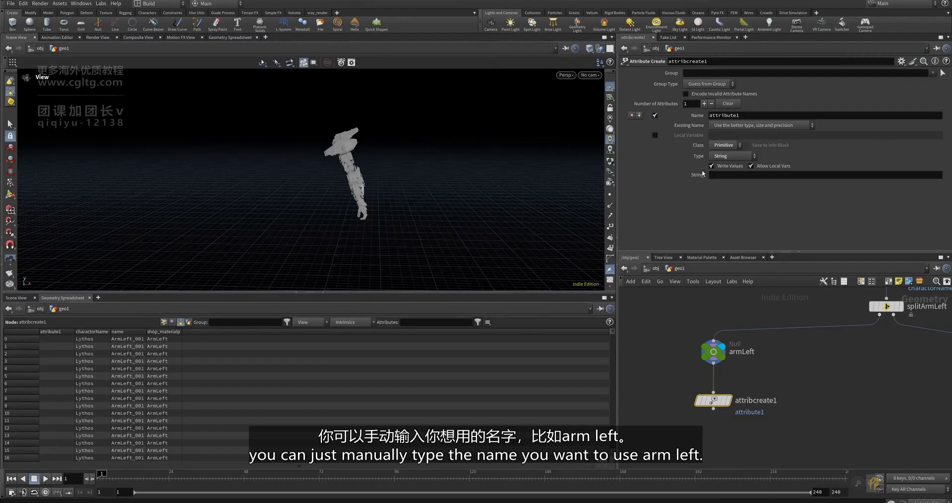
{"action": "double_click", "coordinate": [750, 352]}
{"action": "key", "text": "ctrl+c"}
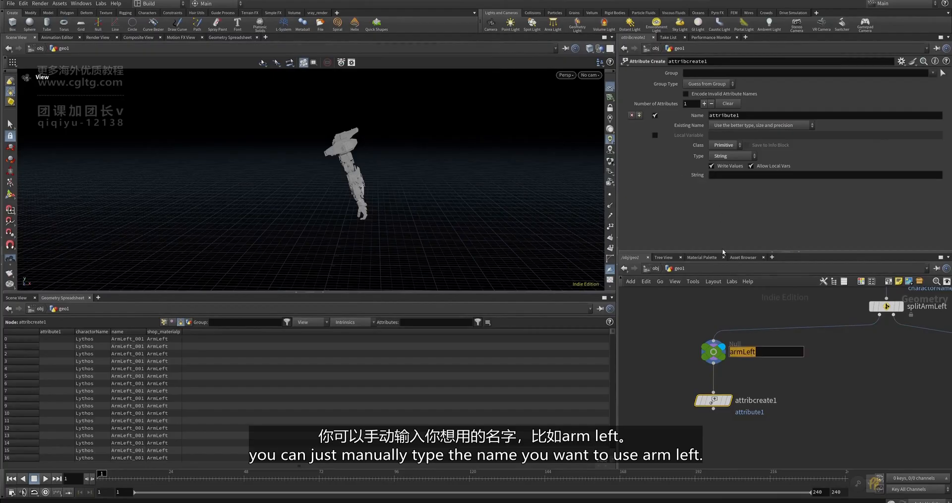
{"action": "left_click", "coordinate": [720, 176]}
{"action": "key", "text": "ctrl+v"}
{"action": "left_click", "coordinate": [824, 415]}
{"action": "left_click", "coordinate": [719, 400]}
{"action": "scroll", "coordinate": [726, 395], "scroll_direction": "up", "scroll_amount": 2}
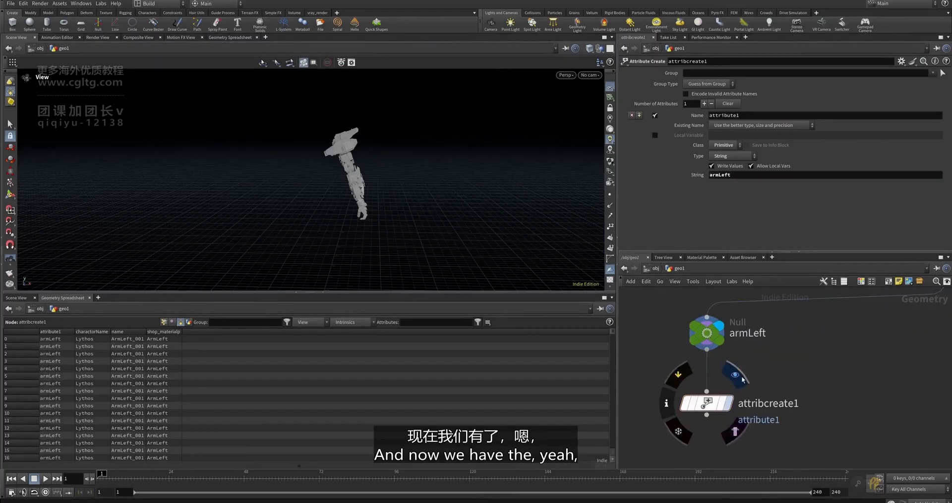
{"action": "left_click", "coordinate": [728, 403]}
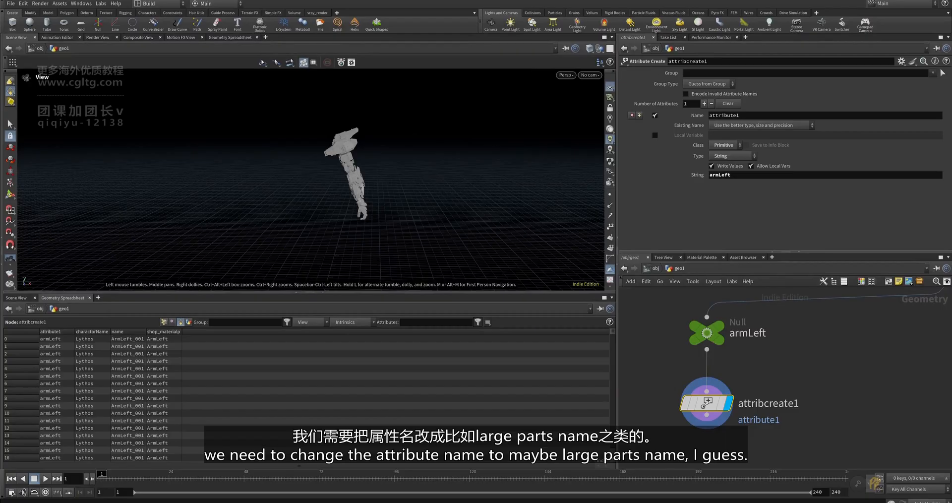
- Name the attribute largePartsName, tidy the node layout, and select the armLeft String text
{"action": "double_click", "coordinate": [754, 115]}
{"action": "type", "text": "largePartsName"}
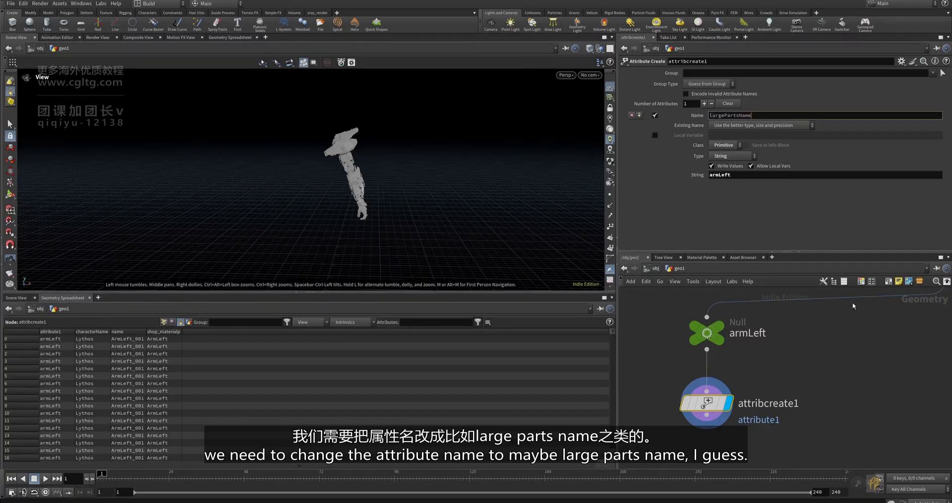
{"action": "key", "text": "Return"}
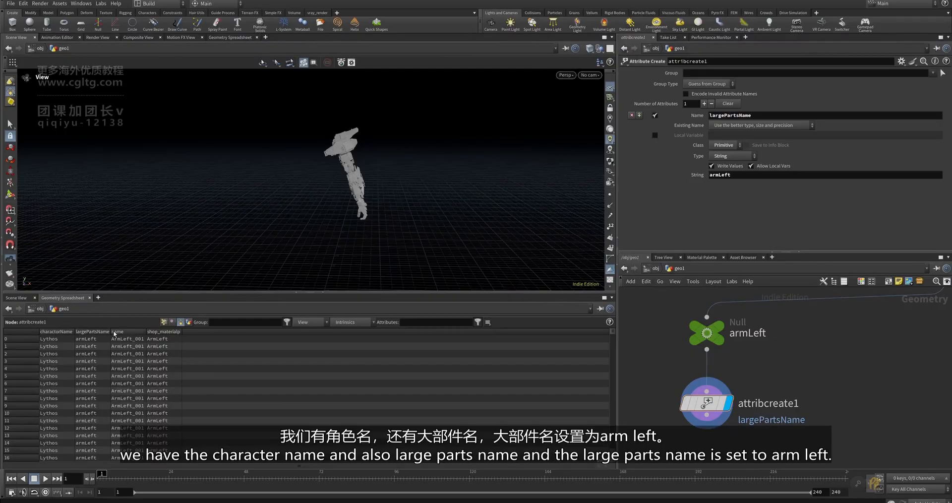
{"action": "left_click_drag", "start_coordinate": [112, 332], "coordinate": [153, 333]}
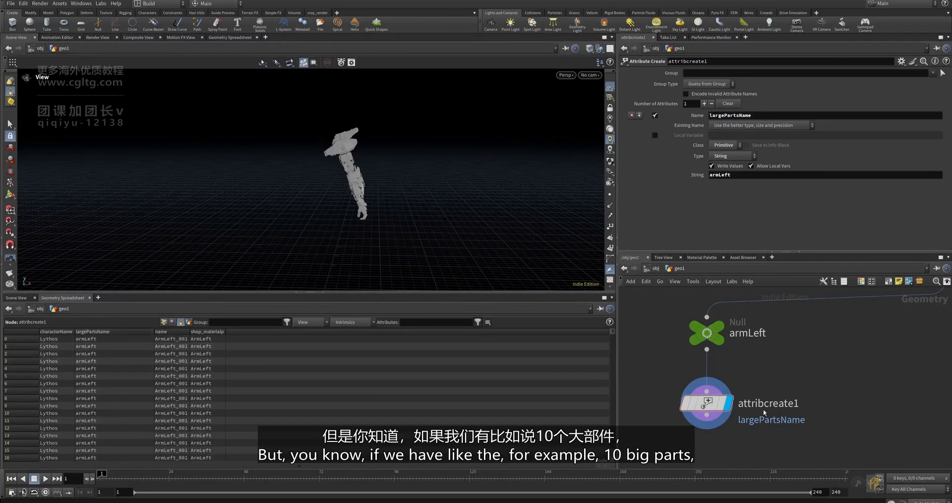
{"action": "scroll", "coordinate": [776, 405], "scroll_direction": "down", "scroll_amount": 6}
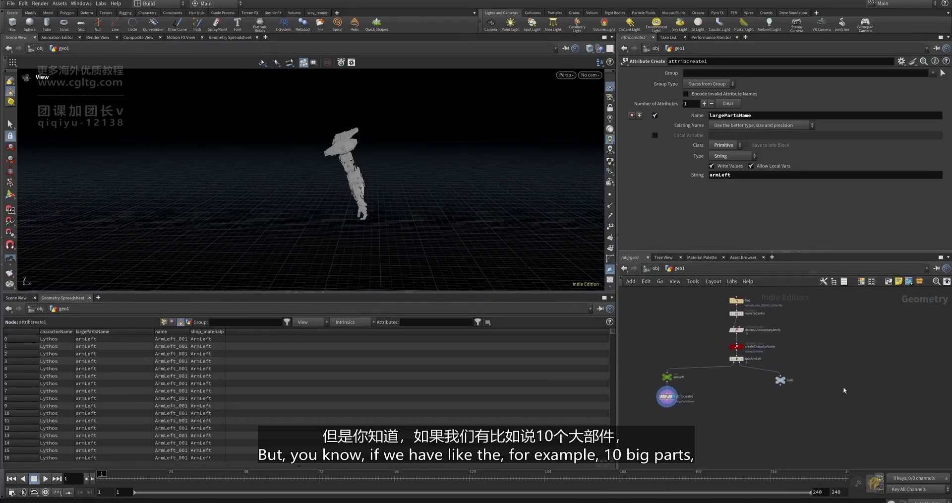
{"action": "scroll", "coordinate": [765, 399], "scroll_direction": "up", "scroll_amount": 4}
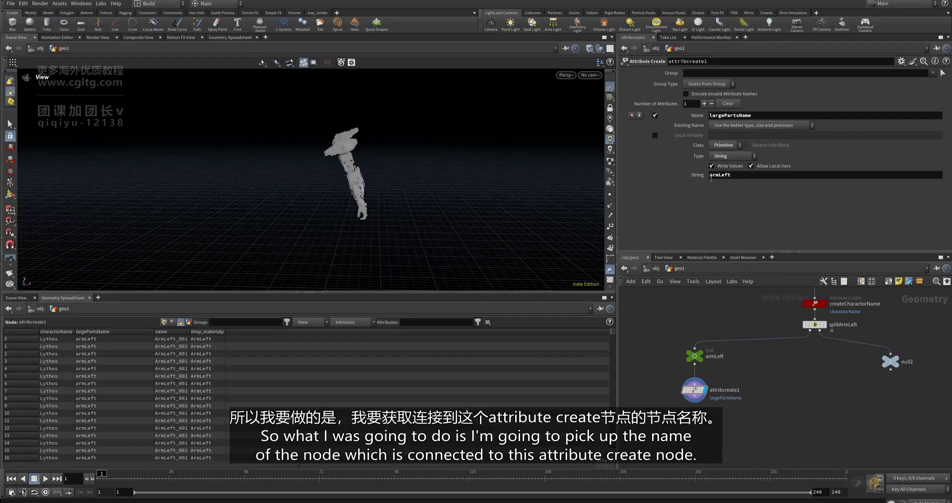
{"action": "scroll", "coordinate": [738, 375], "scroll_direction": "up", "scroll_amount": 2}
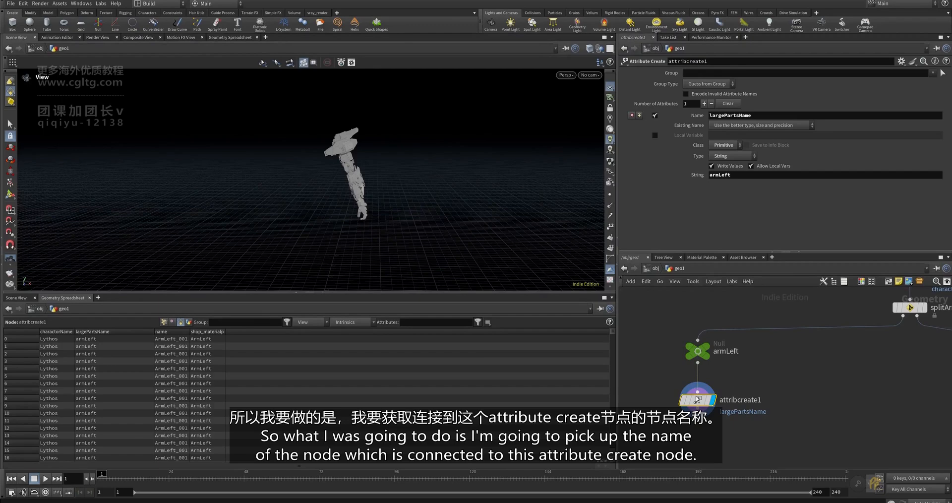
{"action": "mouse_move", "coordinate": [696, 403]}
{"action": "left_mouse_down"}
{"action": "mouse_move", "coordinate": [708, 408]}
{"action": "mouse_move", "coordinate": [696, 419]}
{"action": "left_mouse_up"}
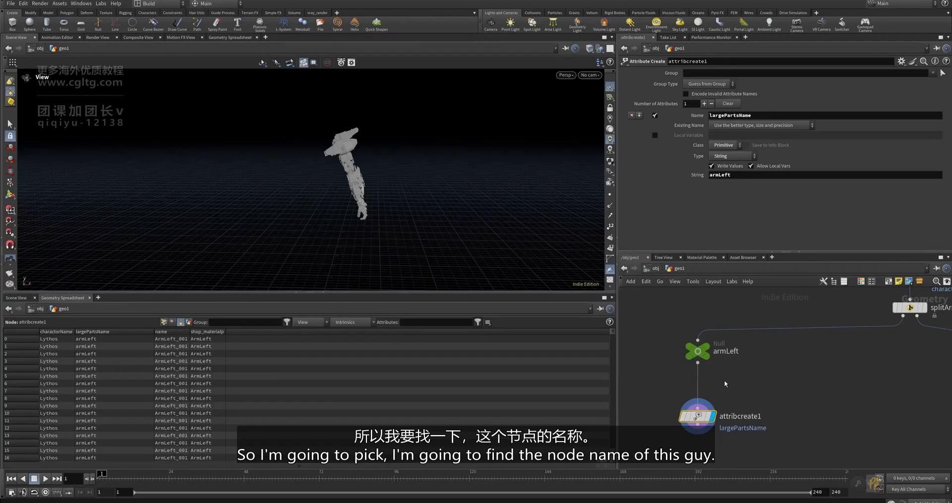
{"action": "mouse_move", "coordinate": [700, 354]}
{"action": "left_mouse_down"}
{"action": "mouse_move", "coordinate": [675, 344]}
{"action": "mouse_move", "coordinate": [700, 357]}
{"action": "left_mouse_up"}
{"action": "middle_click_drag", "start_coordinate": [731, 404], "coordinate": [742, 392]}
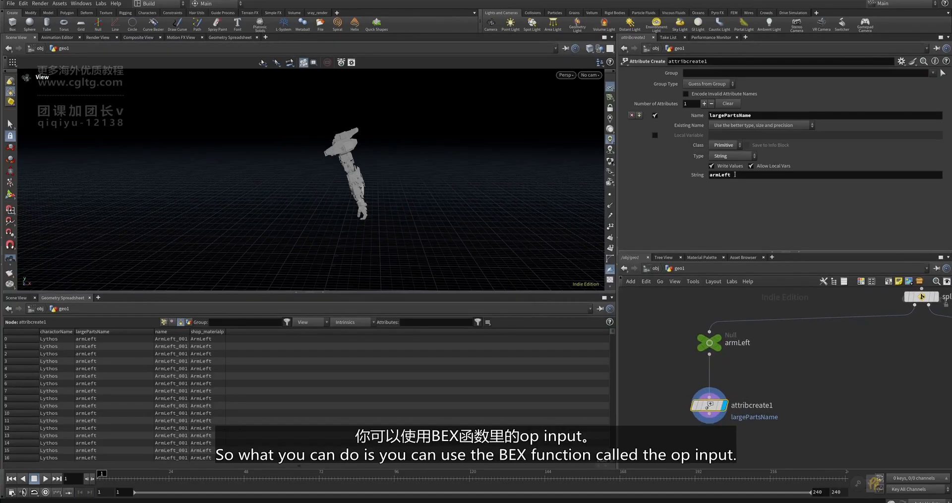
{"action": "left_click_drag", "start_coordinate": [735, 175], "coordinate": [642, 173]}
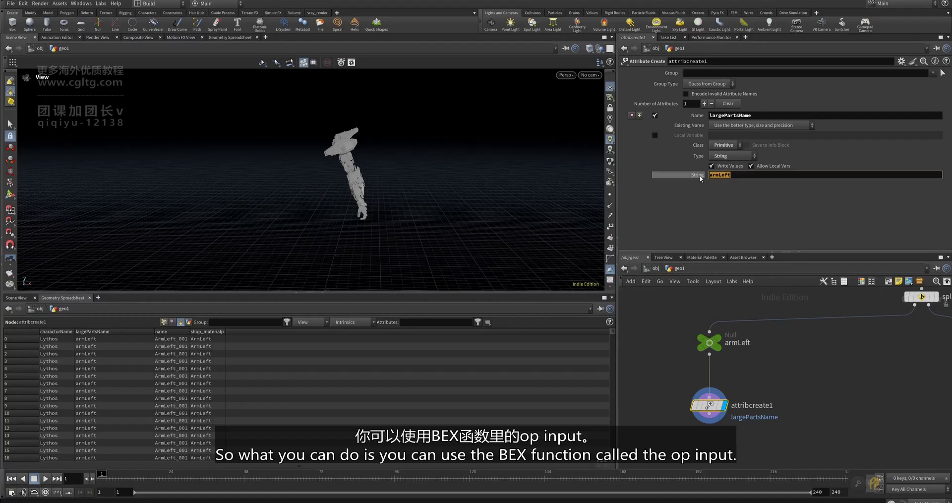
- Replace the String value armLeft with the expression `opinput(".",0)`
{"action": "key", "text": "BackSpace"}
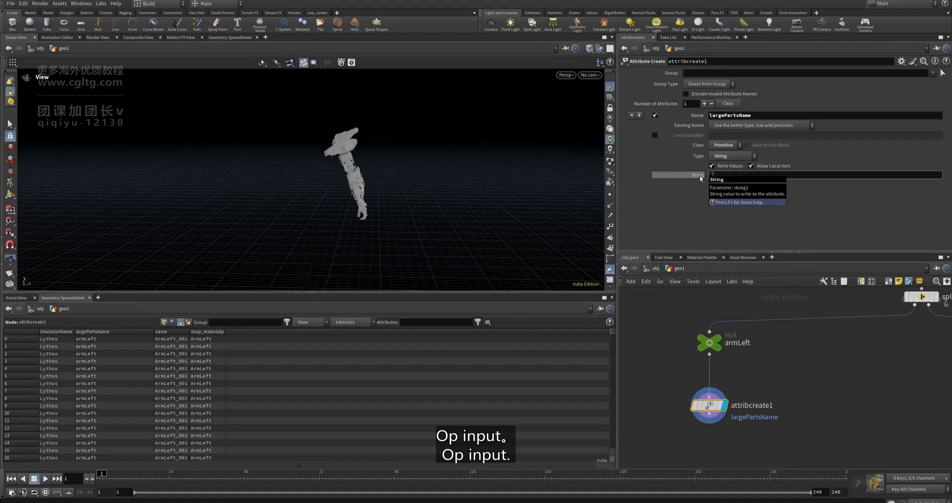
{"action": "type", "text": "`opinpu"}
{"action": "key", "text": "BackSpace"}
{"action": "key", "text": "BackSpace"}
{"action": "left_click", "coordinate": [741, 197]}
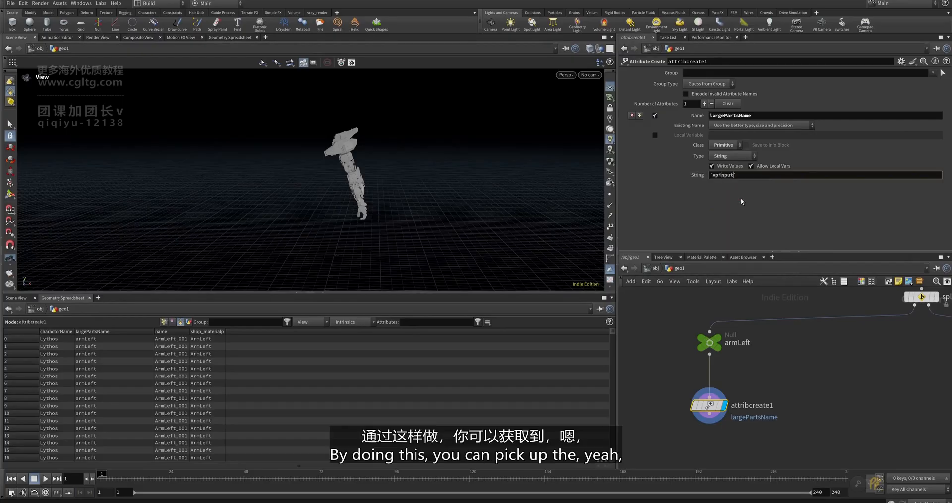
{"action": "type", "text": "("}
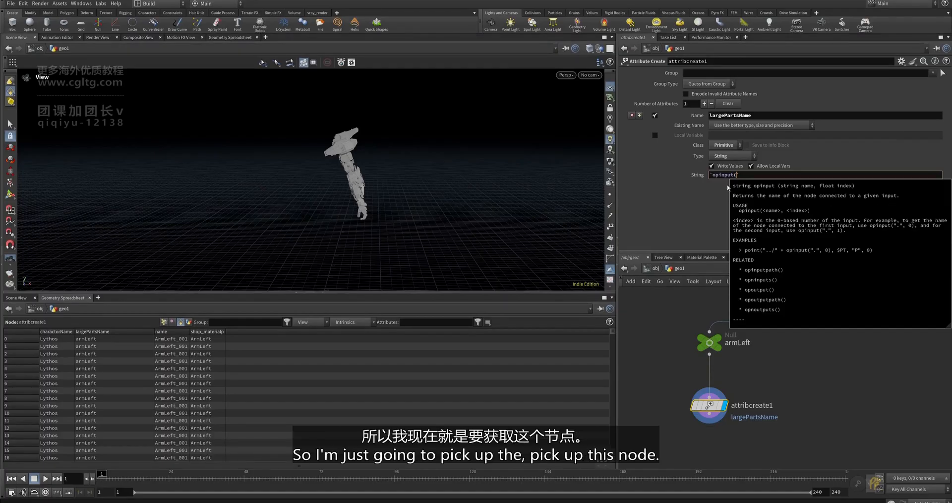
{"action": "type", "text": "\""}
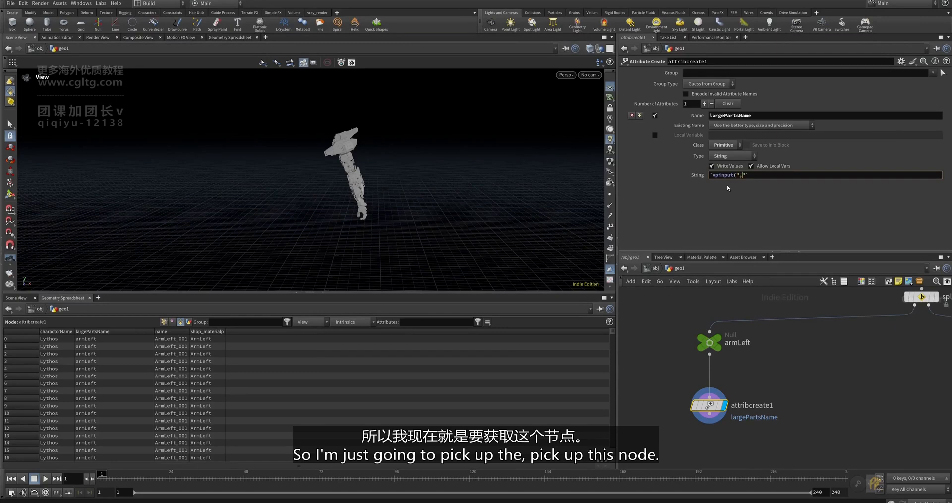
{"action": "type", "text": ".\","}
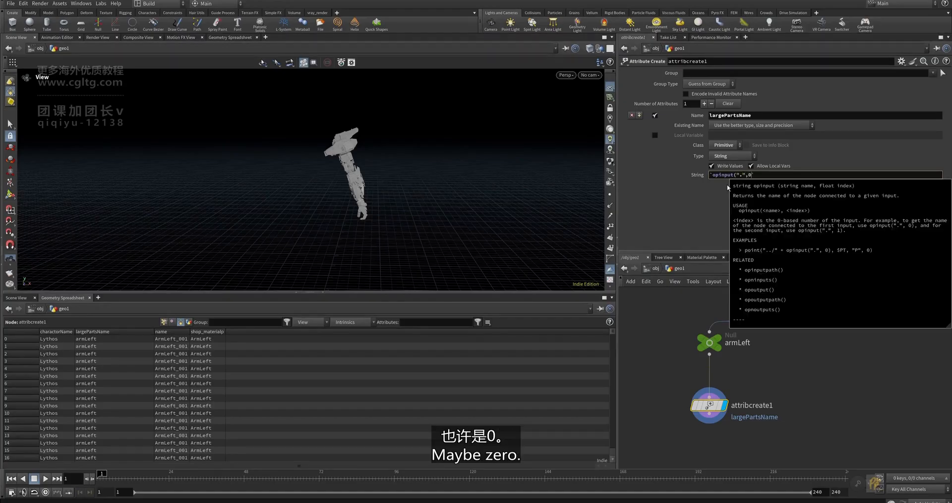
{"action": "type", "text": "0)`"}
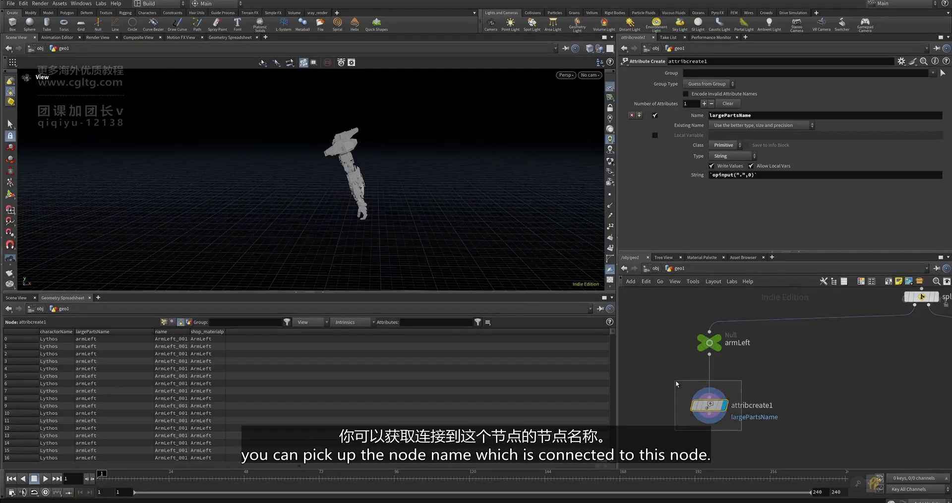
{"action": "scroll", "coordinate": [676, 382], "scroll_direction": "down", "scroll_amount": 2}
{"action": "scroll", "coordinate": [711, 378], "scroll_direction": "down", "scroll_amount": 1}
- Box-select the armLeft and attribcreate1 nodes together
{"action": "left_click_drag", "start_coordinate": [737, 457], "coordinate": [658, 328]}
{"action": "scroll", "coordinate": [714, 374], "scroll_direction": "up", "scroll_amount": 1}
{"action": "left_click", "coordinate": [727, 383]}
{"action": "left_click_drag", "start_coordinate": [742, 429], "coordinate": [664, 338]}
{"action": "scroll", "coordinate": [719, 373], "scroll_direction": "down", "scroll_amount": 3}
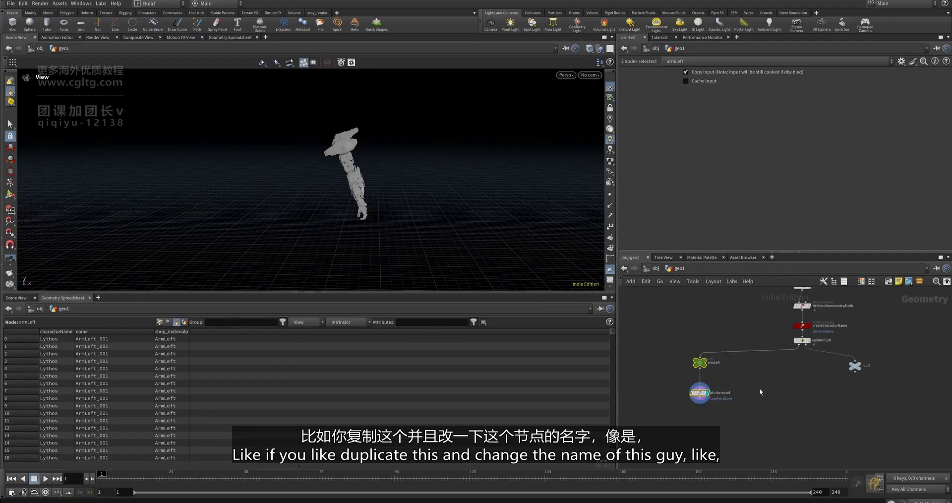
{"action": "key", "text": "ctrl+v"}
{"action": "scroll", "coordinate": [766, 378], "scroll_direction": "up", "scroll_amount": 4}
{"action": "left_click", "coordinate": [794, 375]}
{"action": "left_click", "coordinate": [795, 374]}
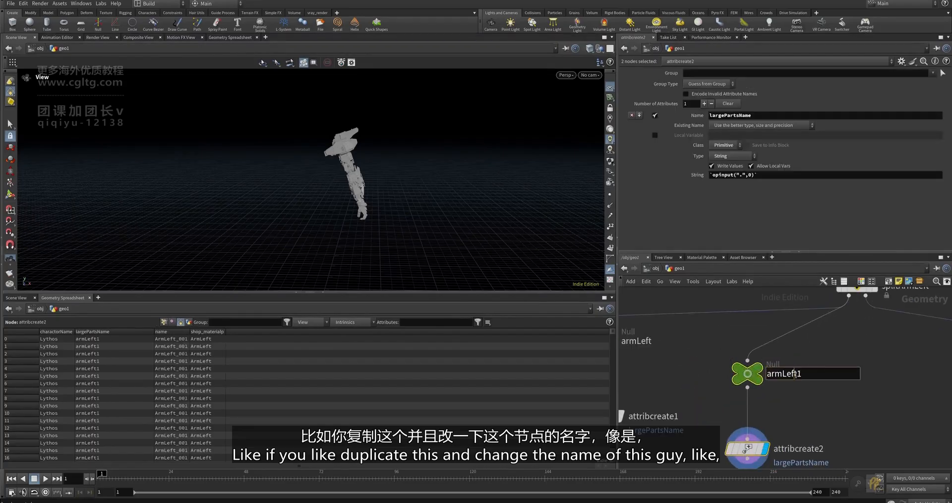
{"action": "left_click_drag", "start_coordinate": [813, 373], "coordinate": [720, 353]}
{"action": "type", "text": "te"}
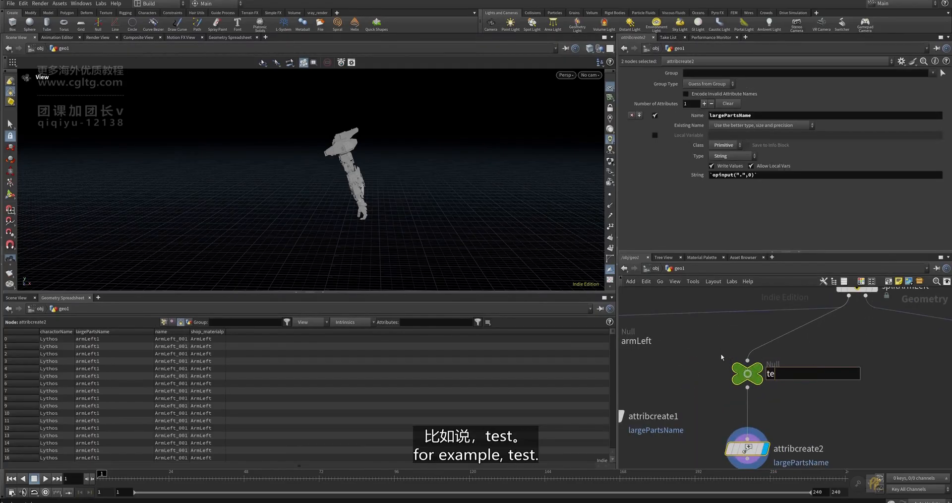
{"action": "type", "text": "st"}
{"action": "key", "text": "Return"}
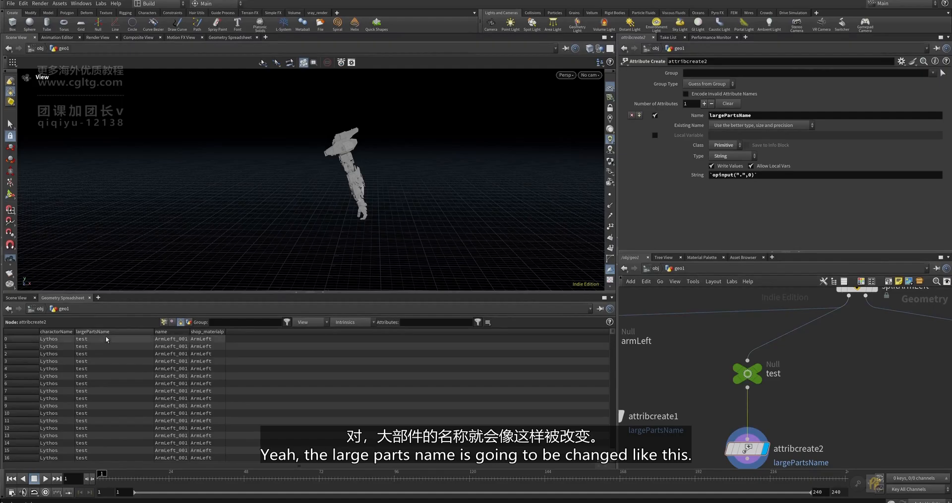
{"action": "scroll", "coordinate": [738, 406], "scroll_direction": "down", "scroll_amount": 4}
{"action": "left_click_drag", "start_coordinate": [774, 445], "coordinate": [727, 384]}
{"action": "key", "text": "Delete"}
{"action": "left_click", "coordinate": [673, 411]}
{"action": "scroll", "coordinate": [675, 411], "scroll_direction": "up", "scroll_amount": 3}
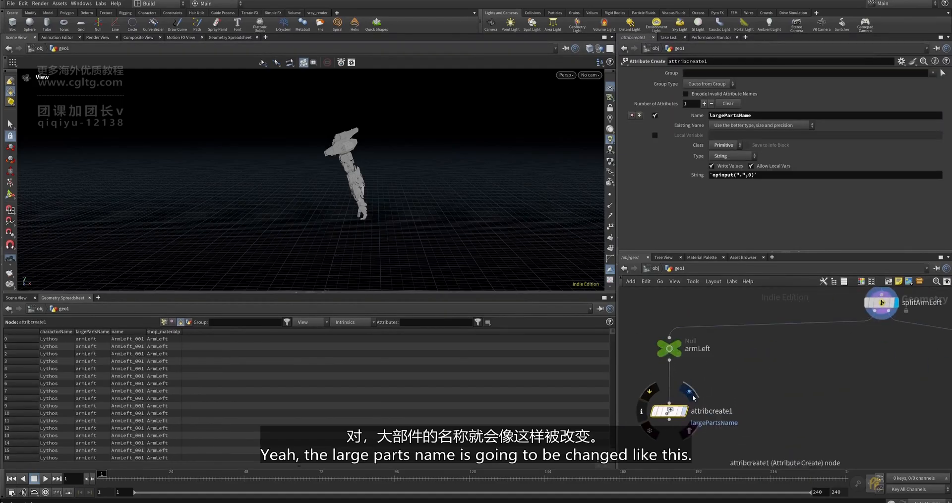
{"action": "left_click", "coordinate": [692, 395]}
{"action": "left_click_drag", "start_coordinate": [670, 411], "coordinate": [670, 387]}
{"action": "left_click_drag", "start_coordinate": [670, 387], "coordinate": [670, 386]}
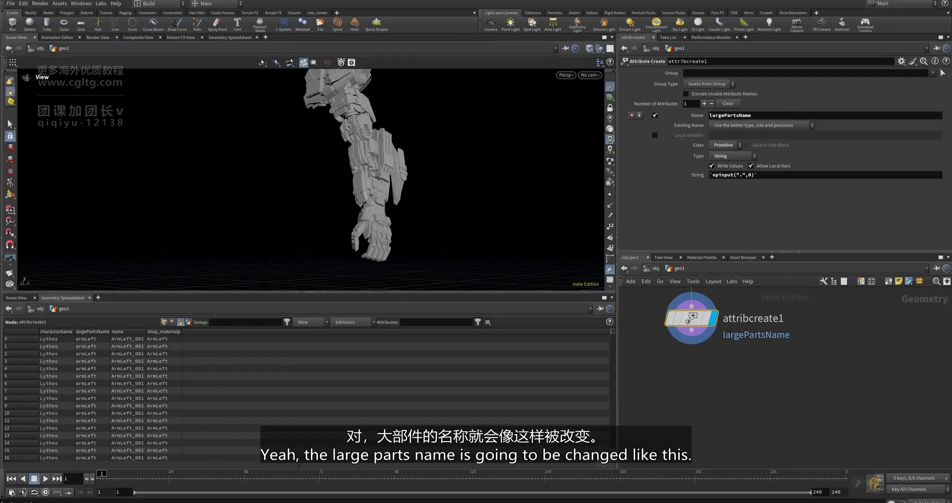
{"action": "scroll", "coordinate": [724, 370], "scroll_direction": "down", "scroll_amount": 4}
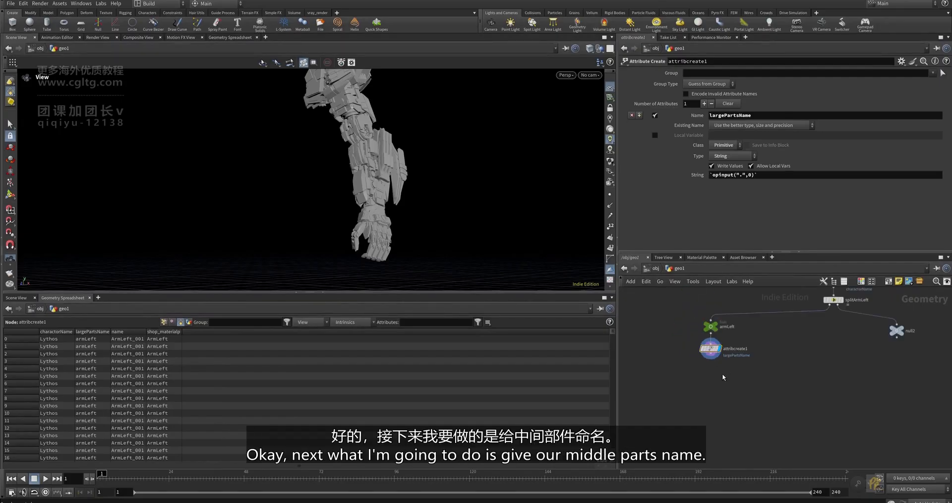
{"action": "left_click_drag", "start_coordinate": [372, 226], "coordinate": [380, 181]}
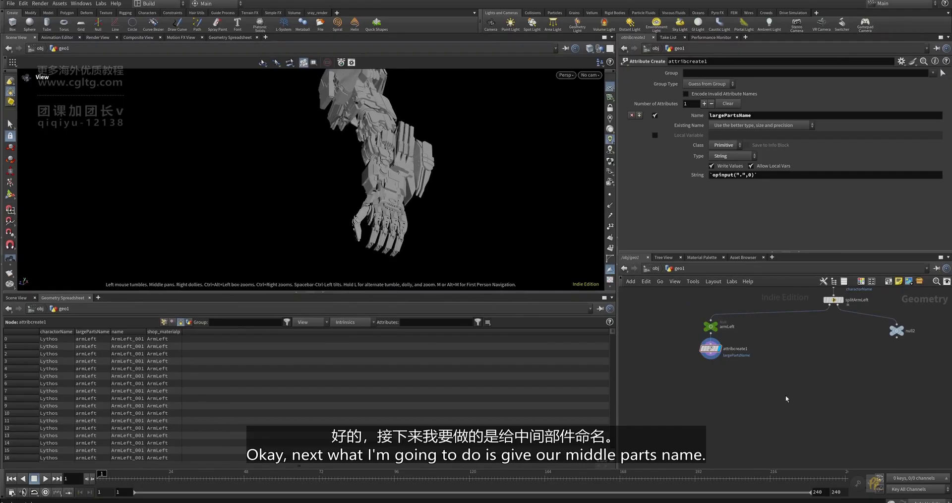
{"action": "left_click", "coordinate": [874, 482]}
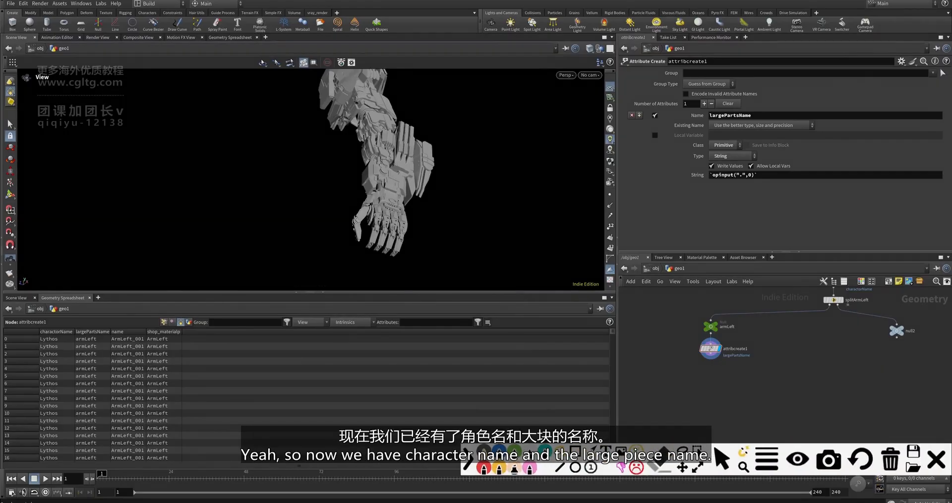
{"action": "mouse_move", "coordinate": [669, 394]}
{"action": "left_mouse_down"}
{"action": "mouse_move", "coordinate": [654, 411]}
{"action": "mouse_move", "coordinate": [827, 418]}
{"action": "mouse_move", "coordinate": [794, 418]}
{"action": "left_mouse_up"}
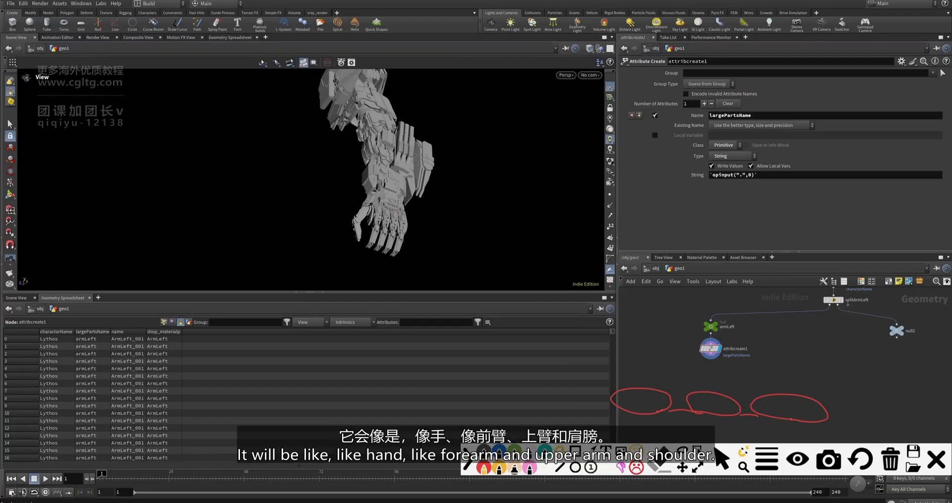
{"action": "left_click_drag", "start_coordinate": [392, 190], "coordinate": [404, 192]}
{"action": "mouse_move", "coordinate": [382, 136]}
{"action": "left_mouse_down"}
{"action": "mouse_move", "coordinate": [380, 187]}
{"action": "mouse_move", "coordinate": [400, 133]}
{"action": "left_mouse_up"}
{"action": "mouse_move", "coordinate": [381, 103]}
{"action": "left_mouse_down"}
{"action": "mouse_move", "coordinate": [368, 93]}
{"action": "mouse_move", "coordinate": [384, 107]}
{"action": "mouse_move", "coordinate": [328, 125]}
{"action": "mouse_move", "coordinate": [381, 74]}
{"action": "left_mouse_up"}
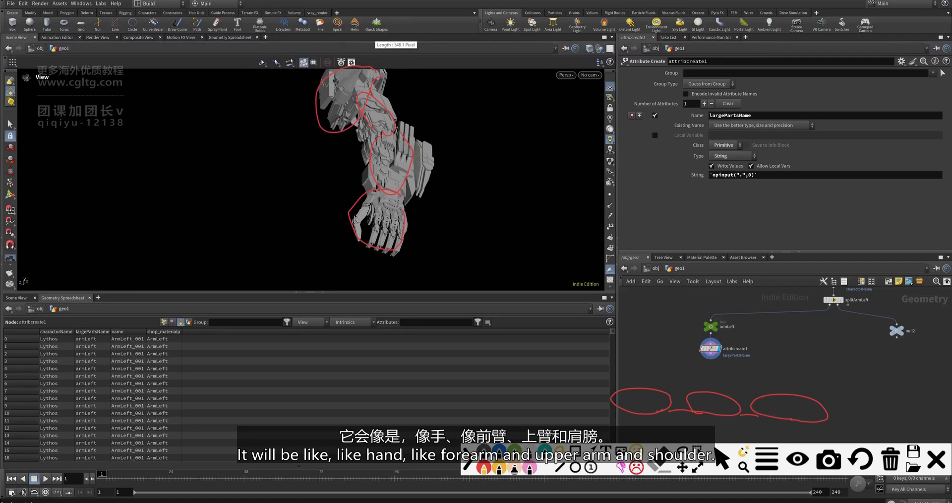
{"action": "left_click", "coordinate": [937, 458]}
{"action": "scroll", "coordinate": [716, 388], "scroll_direction": "up", "scroll_amount": 3}
{"action": "scroll", "coordinate": [736, 358], "scroll_direction": "down", "scroll_amount": 5}
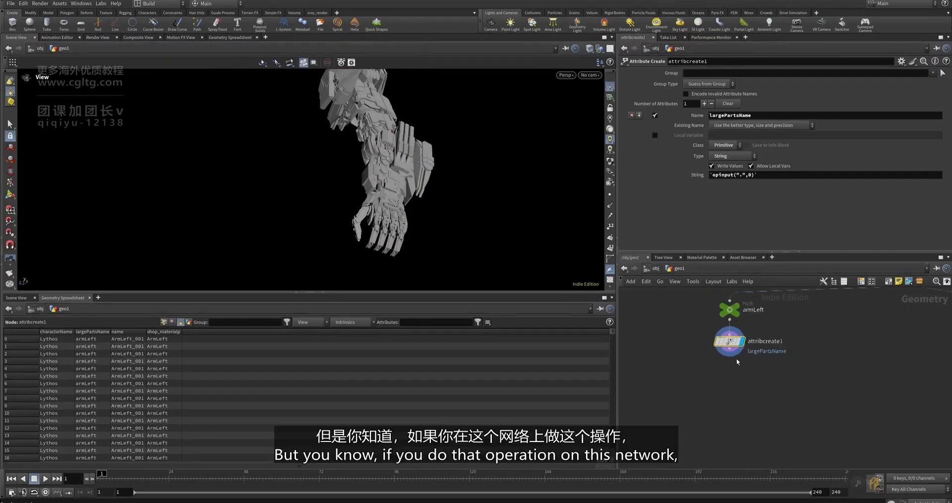
{"action": "scroll", "coordinate": [714, 367], "scroll_direction": "down", "scroll_amount": 2}
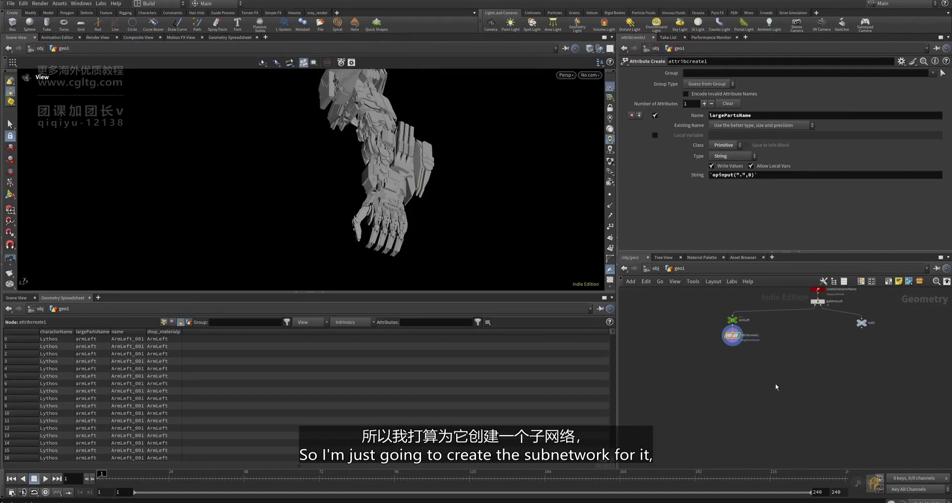
- Add a Null node wired below attribcreate1
{"action": "scroll", "coordinate": [733, 353], "scroll_direction": "up", "scroll_amount": 2}
{"action": "scroll", "coordinate": [732, 352], "scroll_direction": "up", "scroll_amount": 3}
{"action": "left_click", "coordinate": [732, 325]}
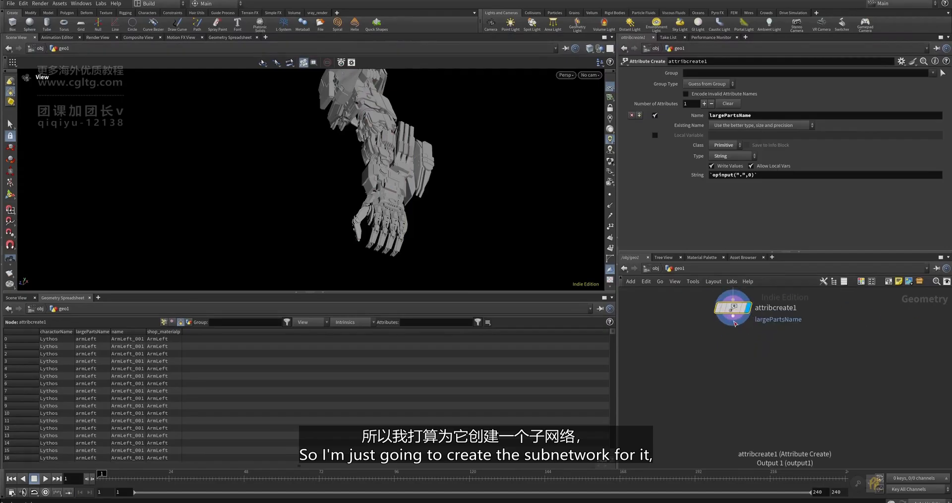
{"action": "left_click", "coordinate": [730, 349]}
{"action": "type", "text": "null"}
{"action": "key", "text": "Return"}
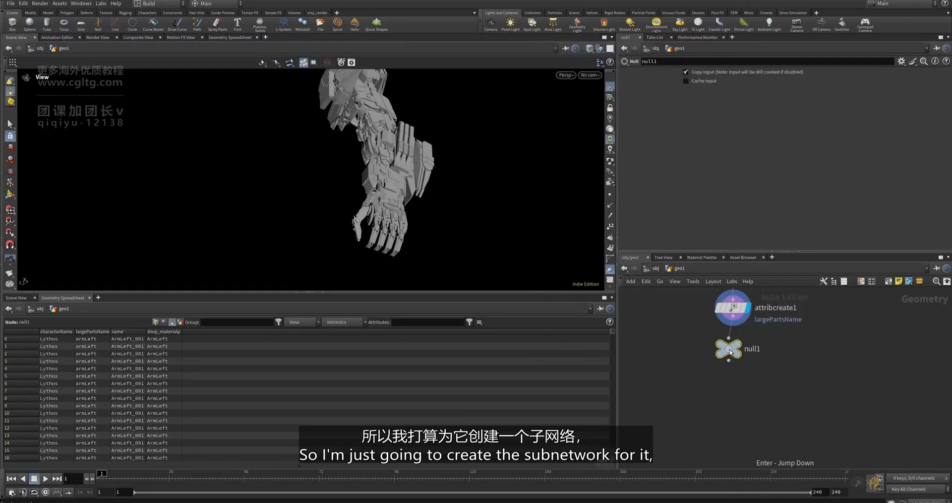
- Collapse the null into a subnetwork named nameingSmallerParts and go inside it
{"action": "key", "text": "shift+c"}
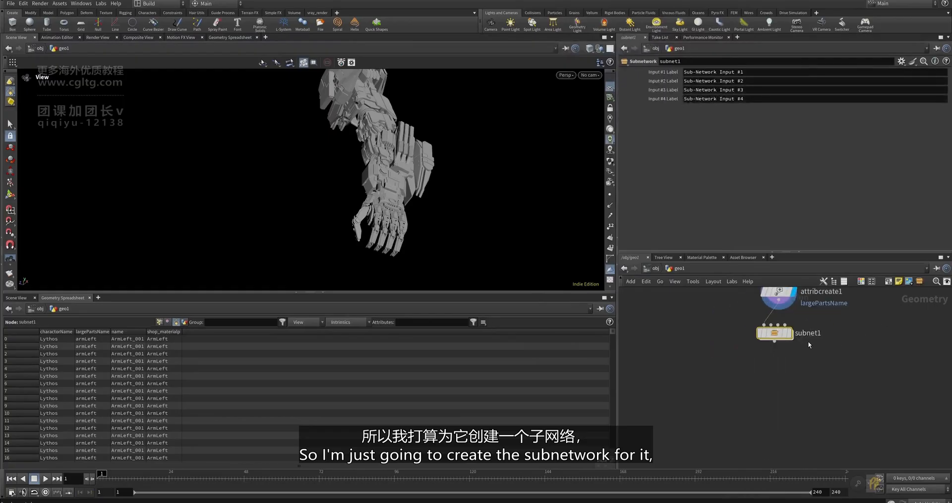
{"action": "key", "text": "BackSpace"}
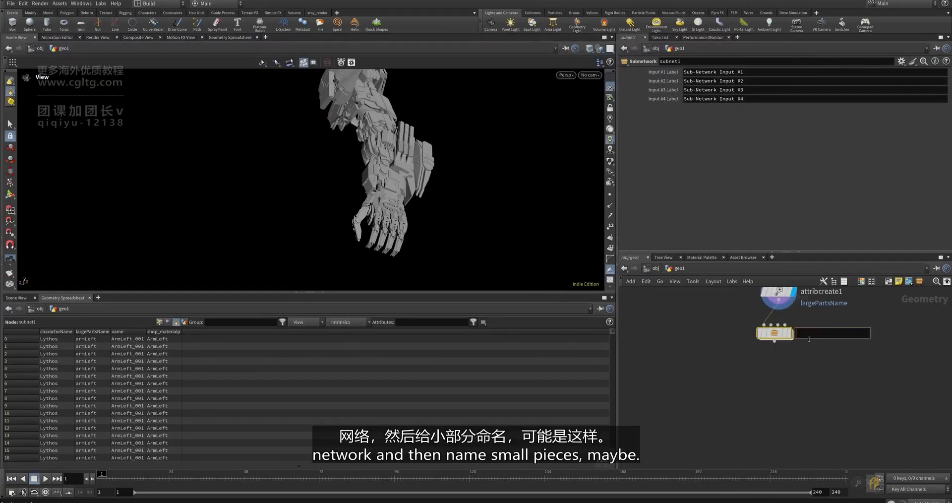
{"action": "type", "text": "naming"}
{"action": "key", "text": "BackSpace"}
{"action": "key", "text": "BackSpace"}
{"action": "key", "text": "BackSpace"}
{"action": "key", "text": "BackSpace"}
{"action": "key", "text": "BackSpace"}
{"action": "key", "text": "BackSpace"}
{"action": "type", "text": "nameingSmallerParts"}
{"action": "key", "text": "Return"}
{"action": "double_click", "coordinate": [746, 379]}
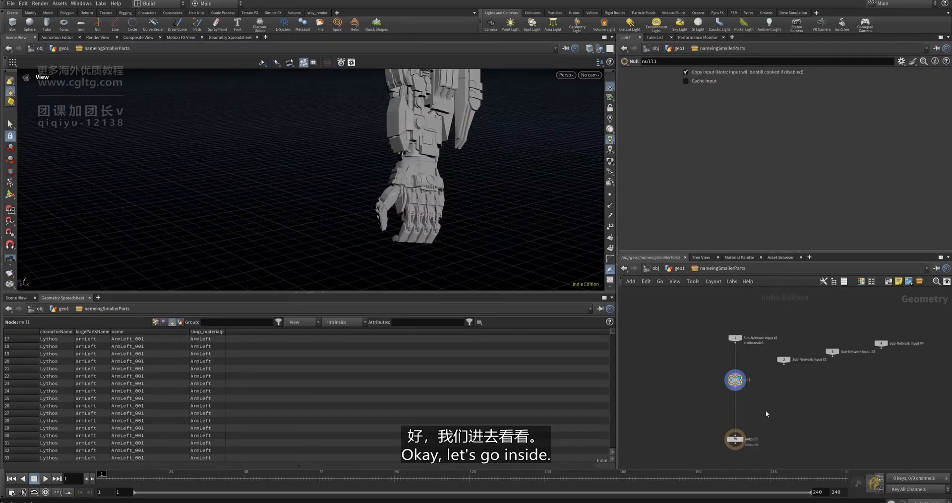
- Orbit around the arm and narrow the name column in the Geometry Spreadsheet
{"action": "scroll", "coordinate": [766, 413], "scroll_direction": "up", "scroll_amount": 1}
{"action": "scroll", "coordinate": [729, 374], "scroll_direction": "up", "scroll_amount": 2}
{"action": "left_click_drag", "start_coordinate": [467, 230], "coordinate": [464, 176]}
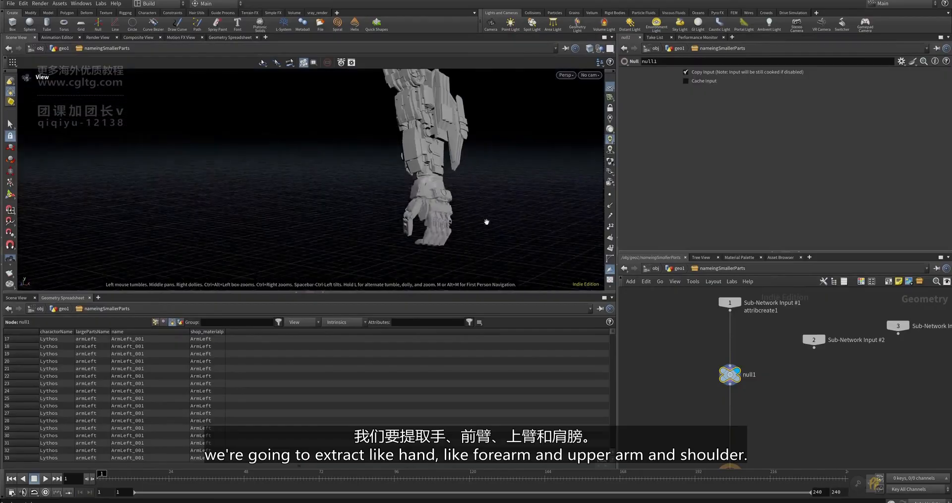
{"action": "left_click_drag", "start_coordinate": [468, 208], "coordinate": [458, 218]}
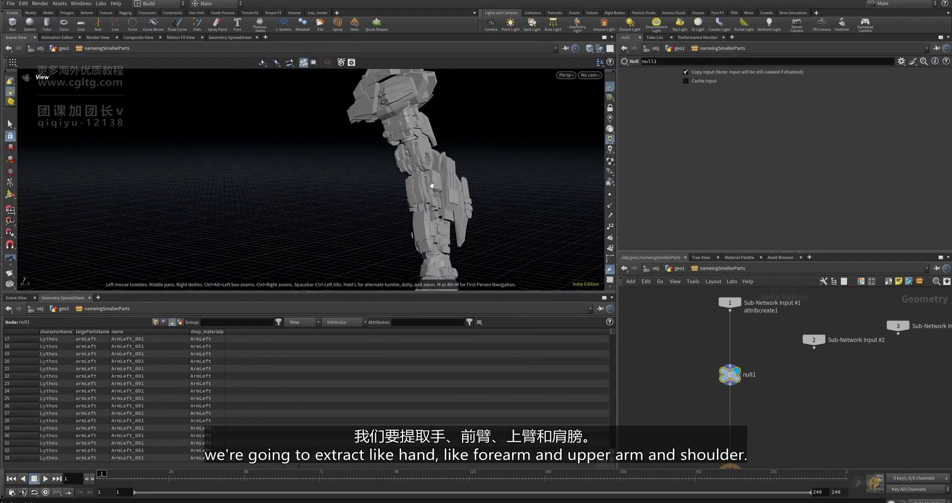
{"action": "left_click_drag", "start_coordinate": [432, 185], "coordinate": [392, 184]}
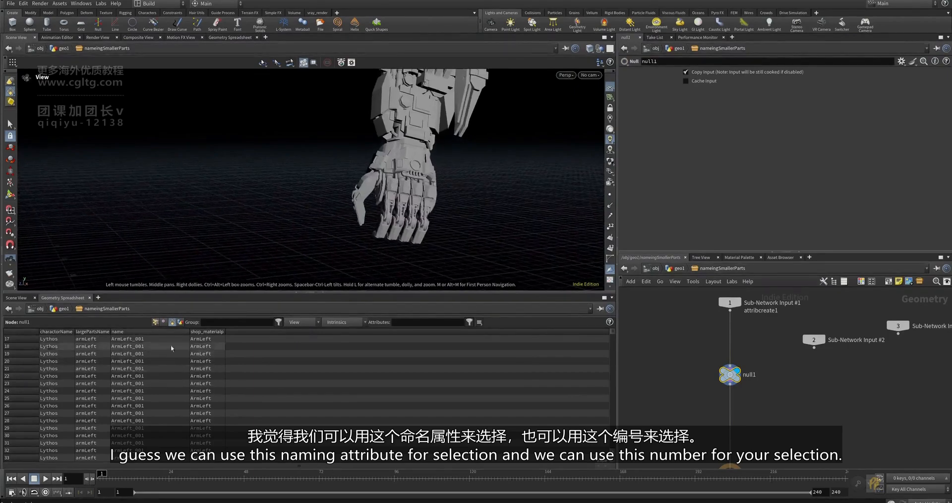
{"action": "left_click_drag", "start_coordinate": [190, 335], "coordinate": [227, 347]}
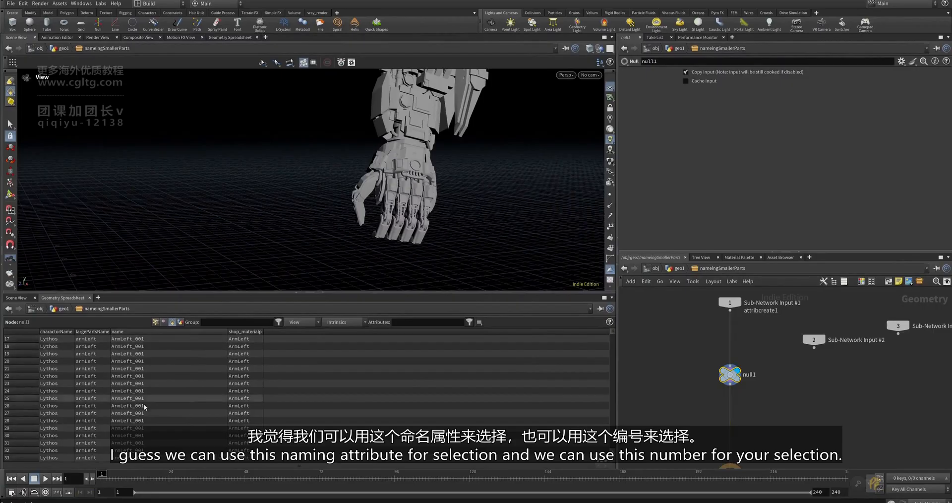
{"action": "scroll", "coordinate": [173, 385], "scroll_direction": "down", "scroll_amount": 15}
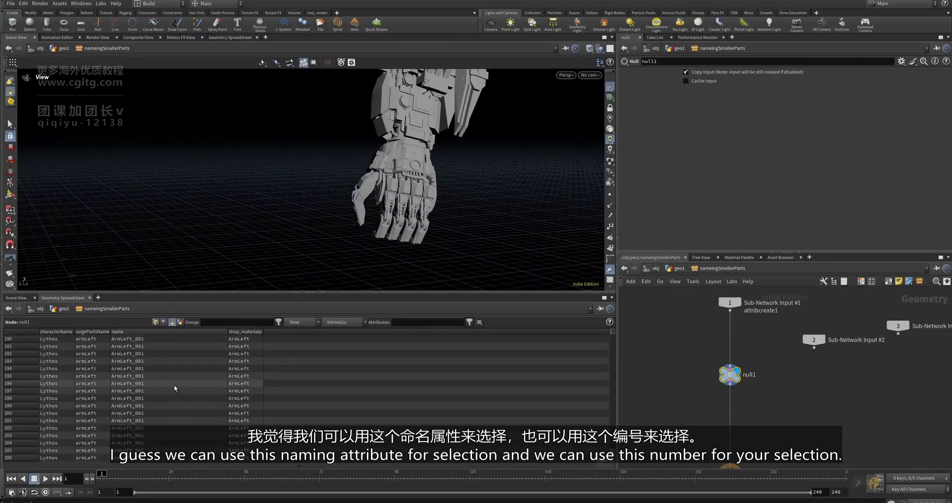
{"action": "scroll", "coordinate": [176, 388], "scroll_direction": "up", "scroll_amount": 5}
{"action": "scroll", "coordinate": [392, 126], "scroll_direction": "down", "scroll_amount": 3}
- Enlarge the 3D viewport and switch to the Select tool for picking pieces
{"action": "middle_click_drag", "start_coordinate": [392, 127], "coordinate": [369, 197]}
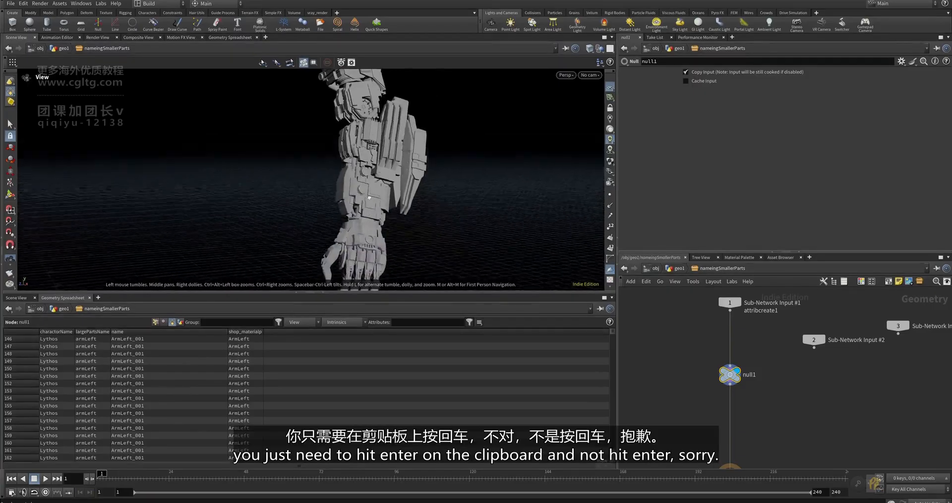
{"action": "left_click_drag", "start_coordinate": [369, 197], "coordinate": [372, 192]}
{"action": "scroll", "coordinate": [371, 193], "scroll_direction": "down", "scroll_amount": 2}
{"action": "left_click_drag", "start_coordinate": [412, 292], "coordinate": [411, 351]}
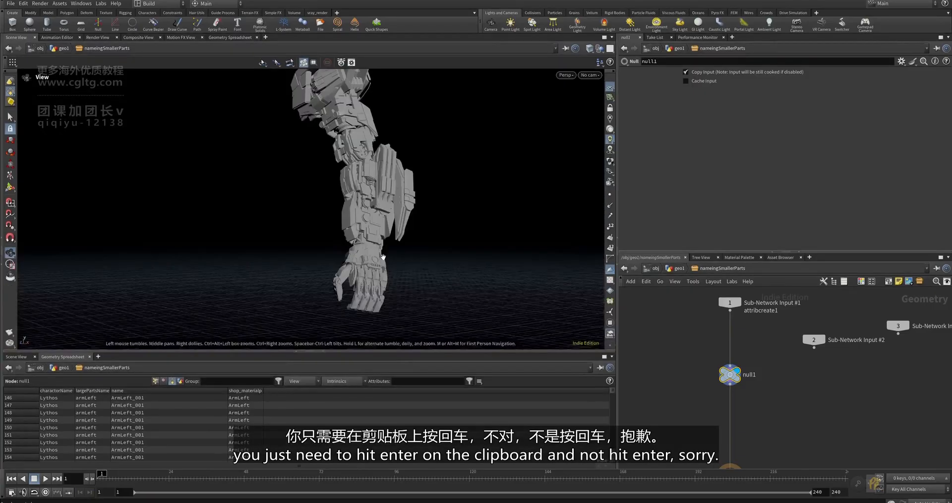
{"action": "key", "text": "Return"}
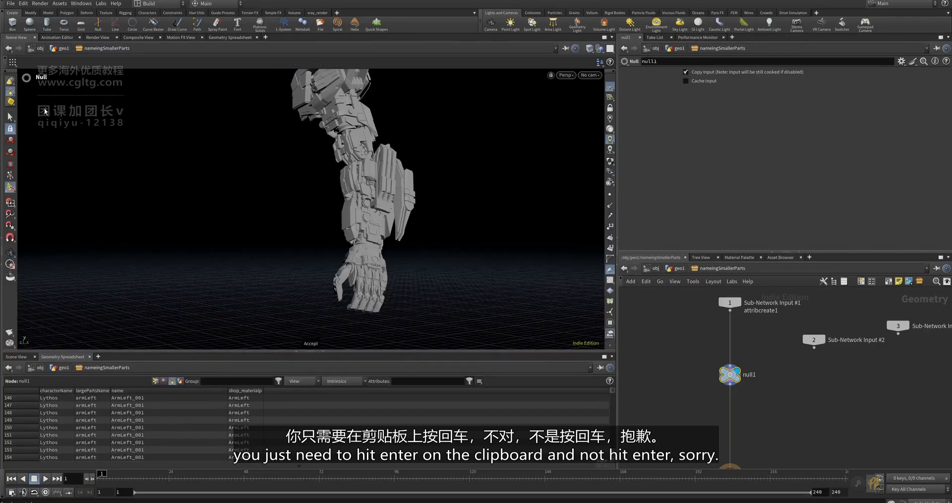
{"action": "left_click", "coordinate": [10, 118]}
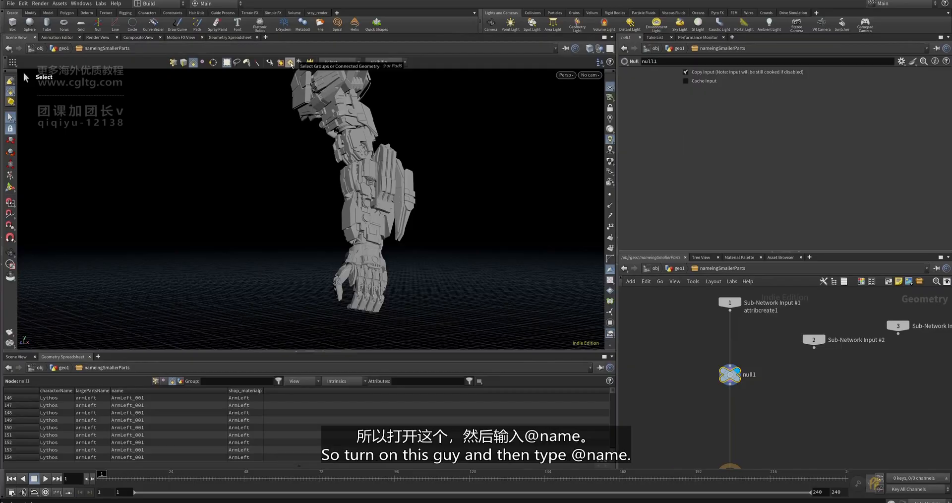
{"action": "left_click", "coordinate": [293, 63]}
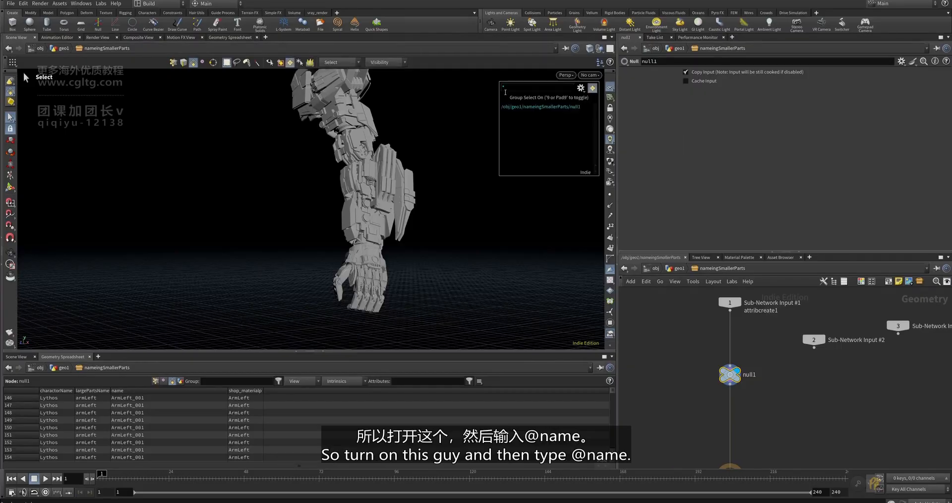
{"action": "left_click", "coordinate": [507, 90]}
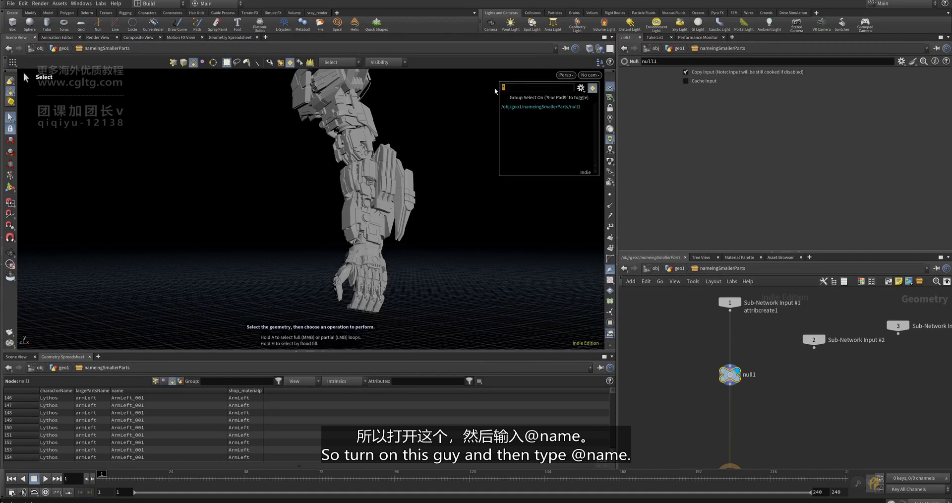
{"action": "type", "text": "@name"}
{"action": "key", "text": "Return"}
{"action": "left_click_drag", "start_coordinate": [457, 174], "coordinate": [414, 195], "text": "alt"}
{"action": "right_click_drag", "start_coordinate": [414, 196], "coordinate": [492, 280], "text": "alt"}
{"action": "left_click_drag", "start_coordinate": [493, 281], "coordinate": [371, 240], "text": "alt"}
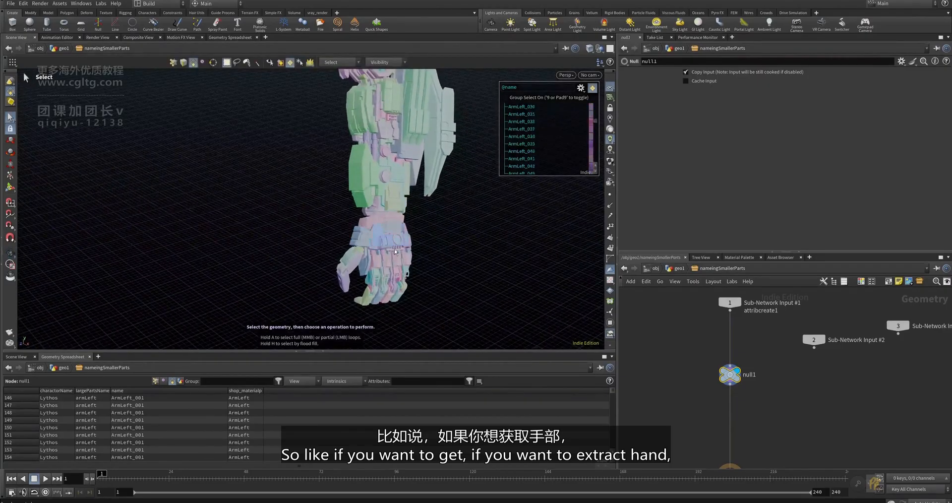
{"action": "left_click_drag", "start_coordinate": [422, 300], "coordinate": [335, 228]}
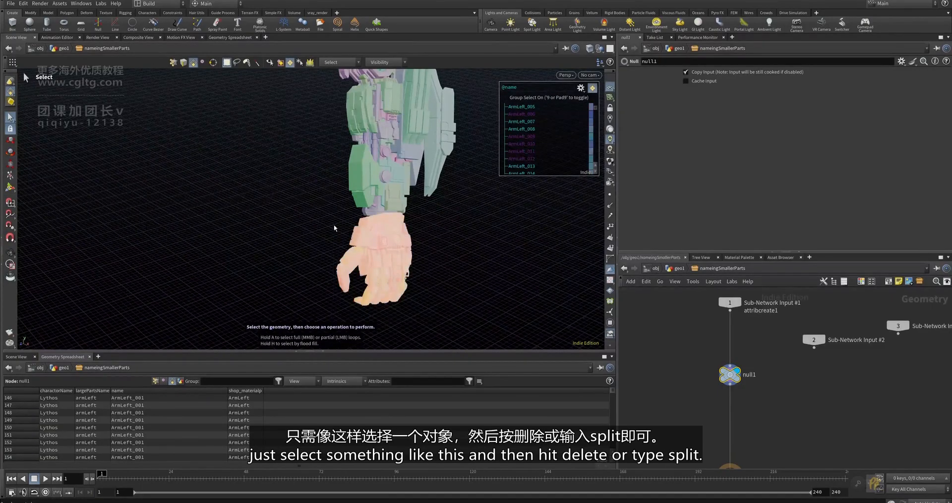
- Create split1 from the hand selection, then set the display flag back on null1
{"action": "key", "text": "Tab"}
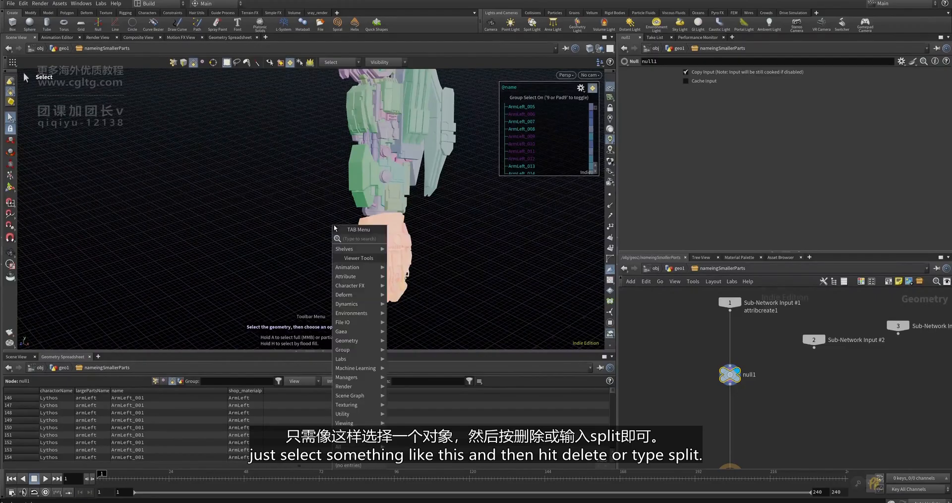
{"action": "type", "text": "split"}
{"action": "key", "text": "Return"}
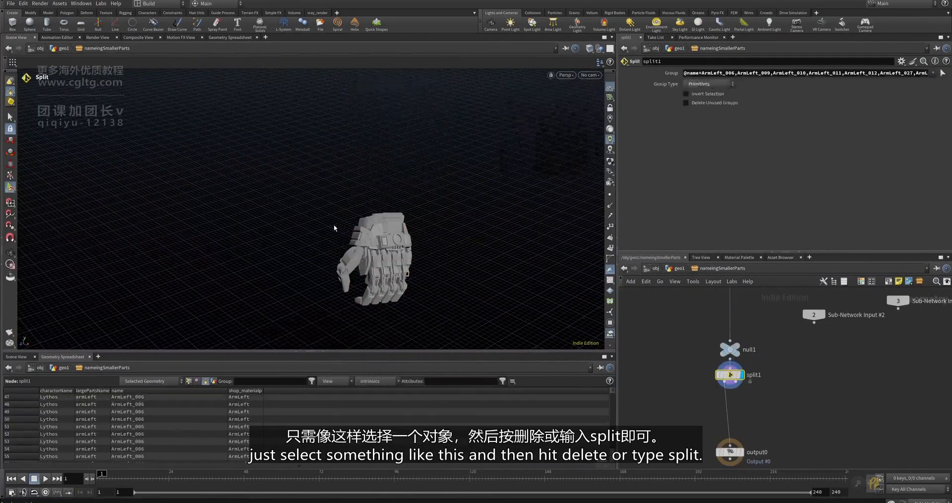
{"action": "left_click_drag", "start_coordinate": [395, 248], "coordinate": [393, 213], "text": "alt"}
{"action": "middle_click_drag", "start_coordinate": [730, 349], "coordinate": [735, 356]}
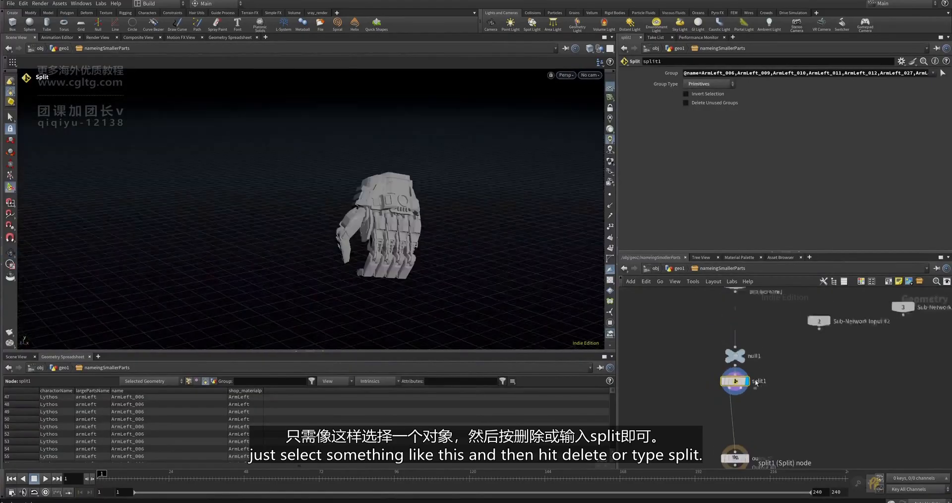
{"action": "scroll", "coordinate": [731, 355], "scroll_direction": "up", "scroll_amount": 2}
{"action": "left_click_drag", "start_coordinate": [736, 358], "coordinate": [737, 340]}
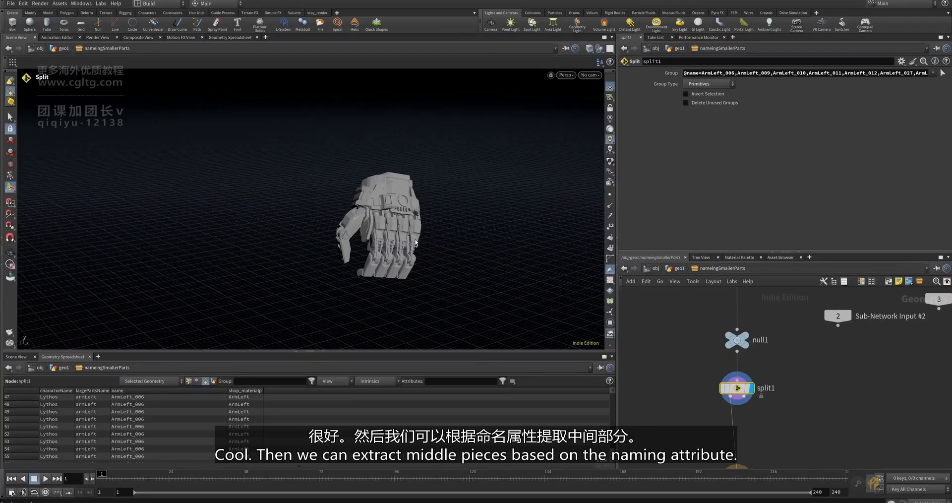
{"action": "key", "text": "Escape"}
{"action": "left_click_drag", "start_coordinate": [415, 234], "coordinate": [443, 219]}
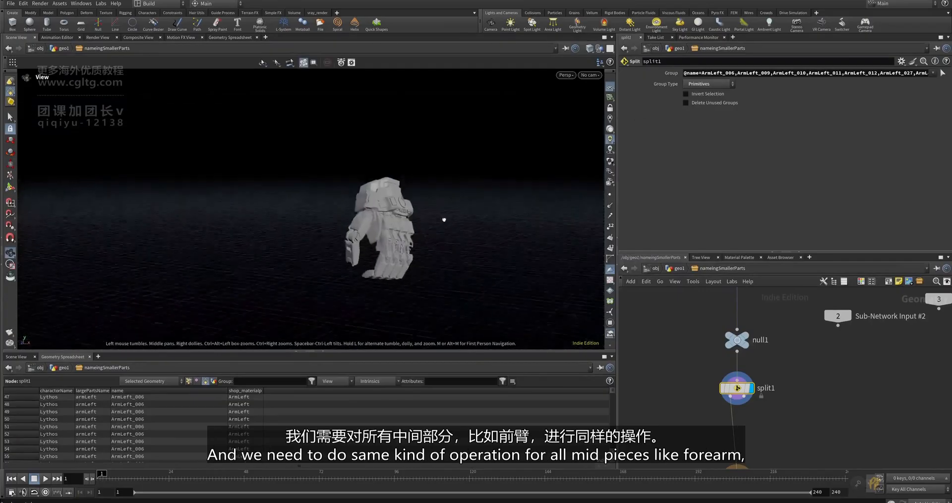
{"action": "key", "text": "Return"}
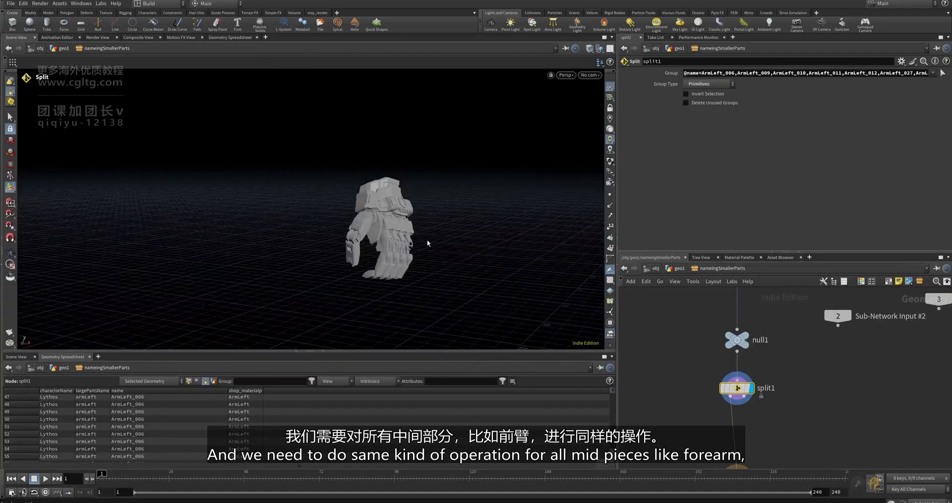
{"action": "scroll", "coordinate": [747, 349], "scroll_direction": "down", "scroll_amount": 3}
{"action": "scroll", "coordinate": [747, 347], "scroll_direction": "up", "scroll_amount": 3}
{"action": "left_click", "coordinate": [745, 338]}
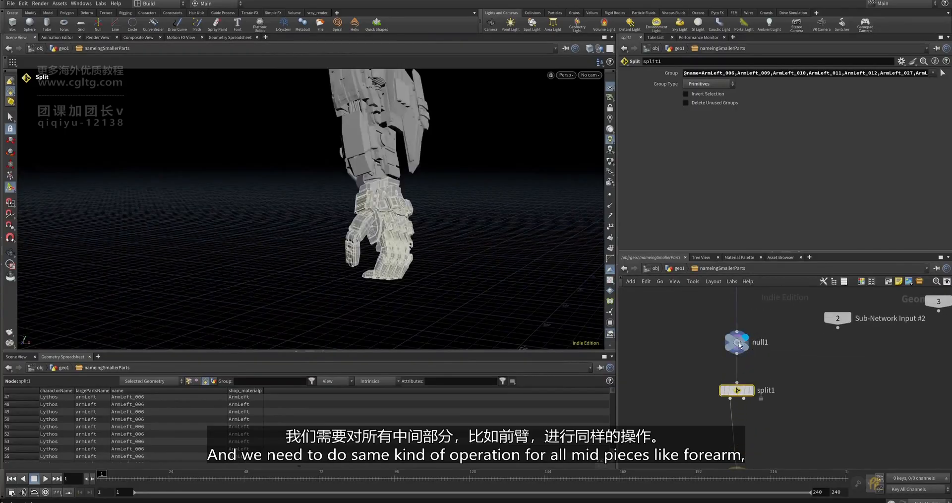
- Bring the shoulder into view and inspect the pieces extracted by split6 and split7
{"action": "middle_click_drag", "start_coordinate": [425, 260], "coordinate": [429, 292], "text": "alt"}
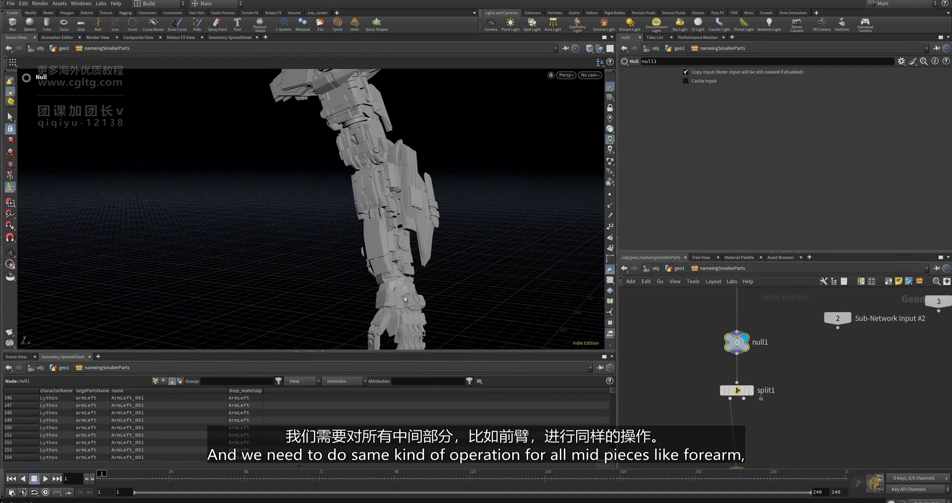
{"action": "middle_click_drag", "start_coordinate": [421, 241], "coordinate": [430, 303], "text": "alt"}
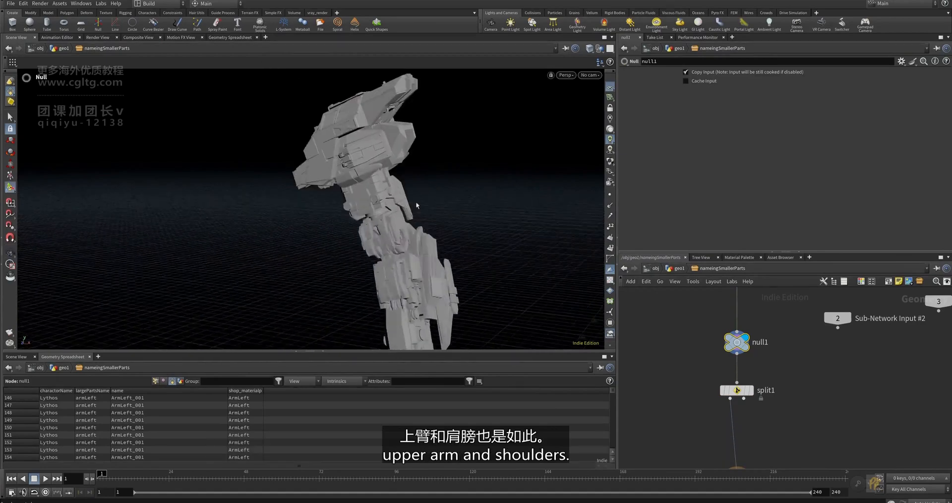
{"action": "middle_click_drag", "start_coordinate": [410, 238], "coordinate": [403, 213], "text": "alt"}
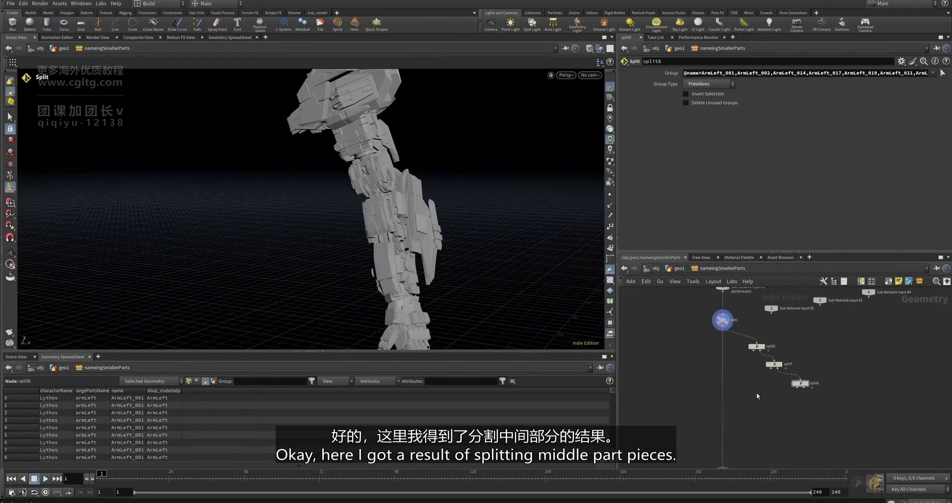
{"action": "scroll", "coordinate": [818, 389], "scroll_direction": "up", "scroll_amount": 4}
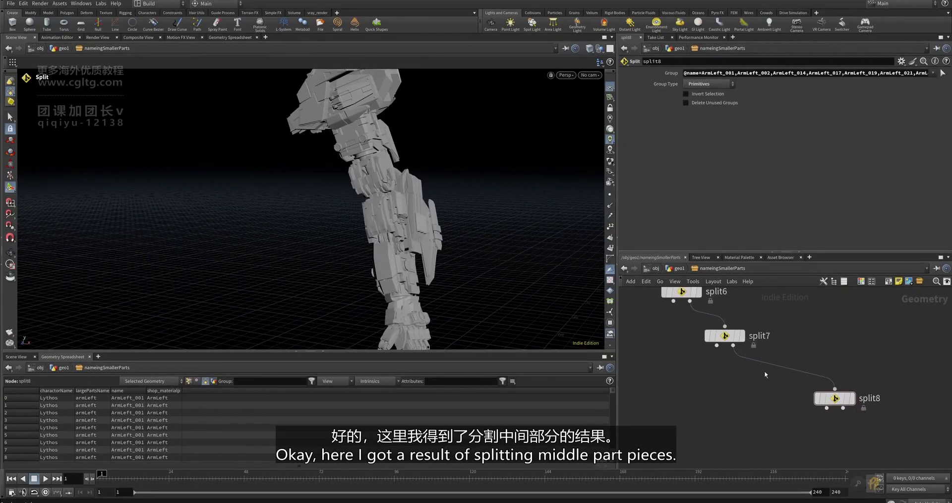
{"action": "middle_click_drag", "start_coordinate": [742, 382], "coordinate": [762, 455]}
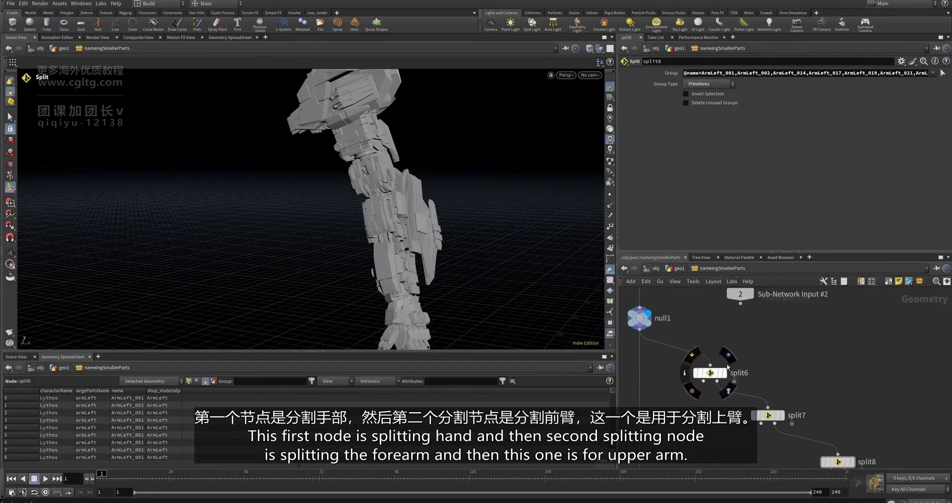
{"action": "left_click", "coordinate": [725, 372]}
{"action": "left_click", "coordinate": [711, 373]}
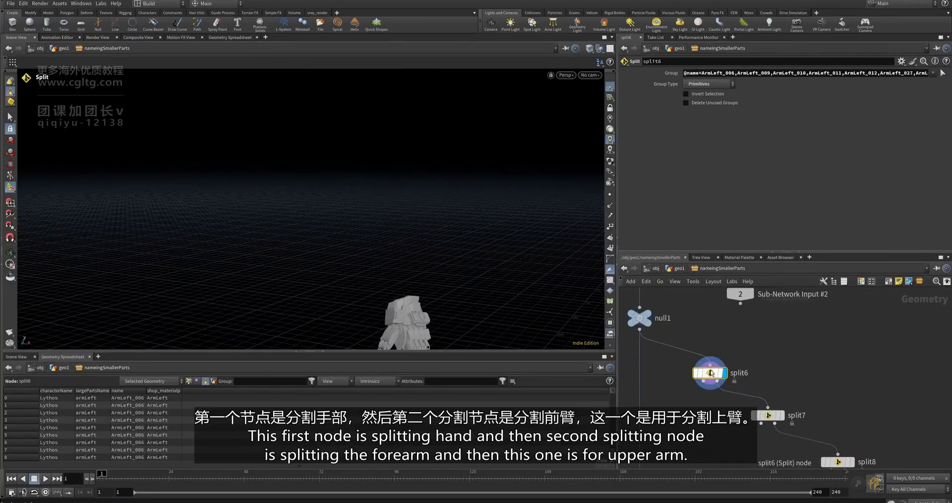
{"action": "left_click", "coordinate": [768, 414]}
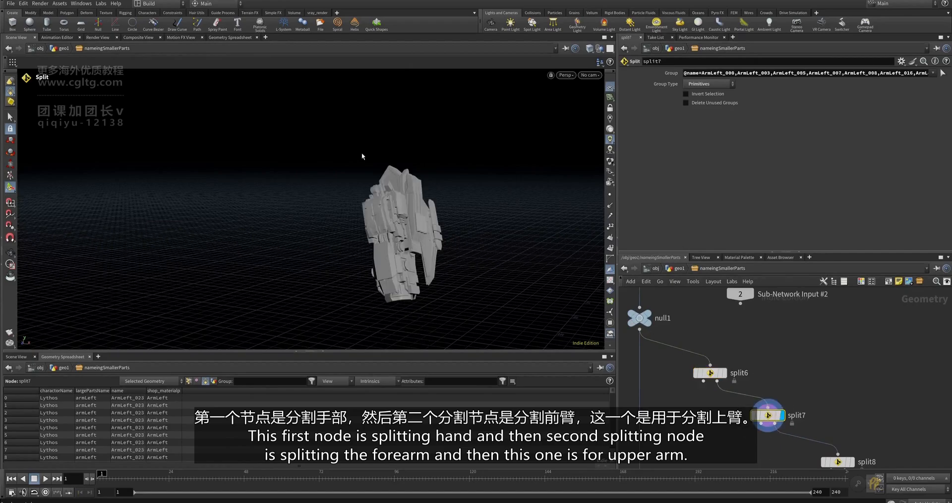
- Display split8's upper-arm pieces, reposition the node, and start a wire from its shoulder output
{"action": "scroll", "coordinate": [838, 459], "scroll_direction": "down", "scroll_amount": 1}
{"action": "middle_click_drag", "start_coordinate": [841, 460], "coordinate": [766, 399]}
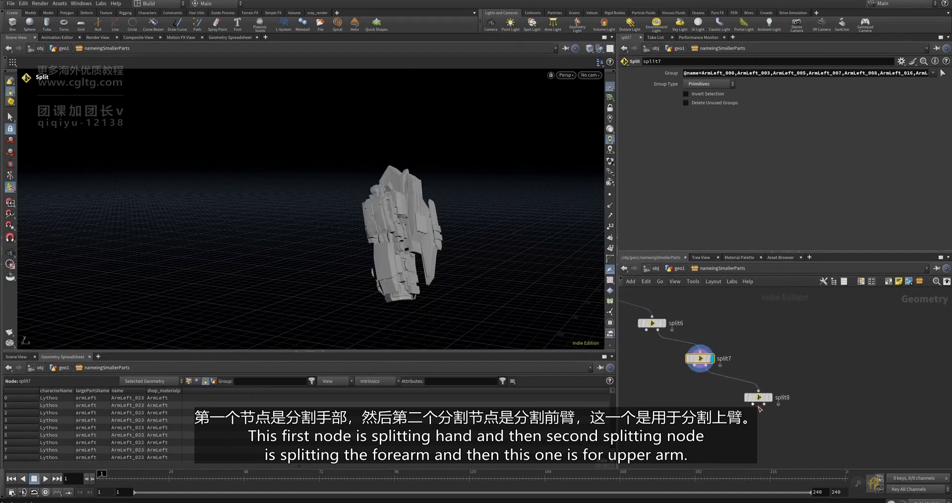
{"action": "scroll", "coordinate": [767, 399], "scroll_direction": "up", "scroll_amount": 2}
{"action": "left_click", "coordinate": [771, 397]}
{"action": "left_click", "coordinate": [755, 396]}
{"action": "scroll", "coordinate": [784, 314], "scroll_direction": "down", "scroll_amount": 4}
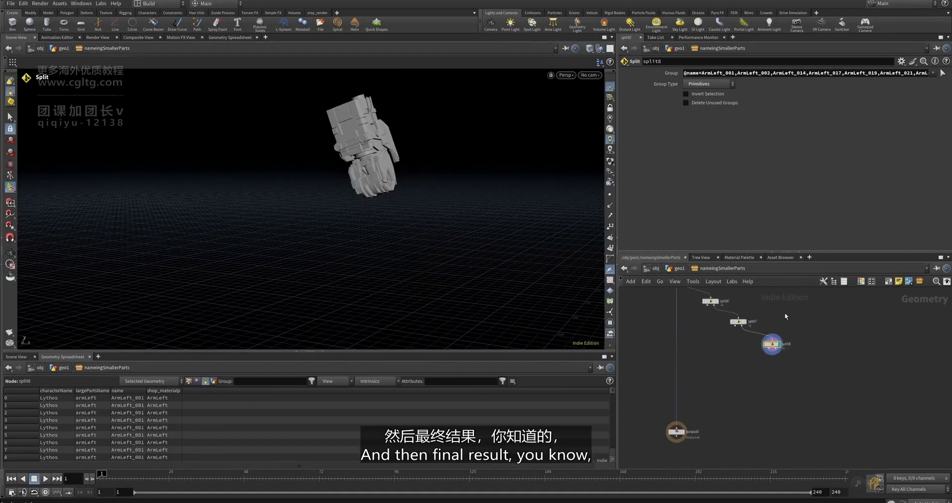
{"action": "scroll", "coordinate": [782, 347], "scroll_direction": "up", "scroll_amount": 5}
{"action": "scroll", "coordinate": [768, 345], "scroll_direction": "down", "scroll_amount": 3}
{"action": "left_click_drag", "start_coordinate": [762, 341], "coordinate": [745, 331]}
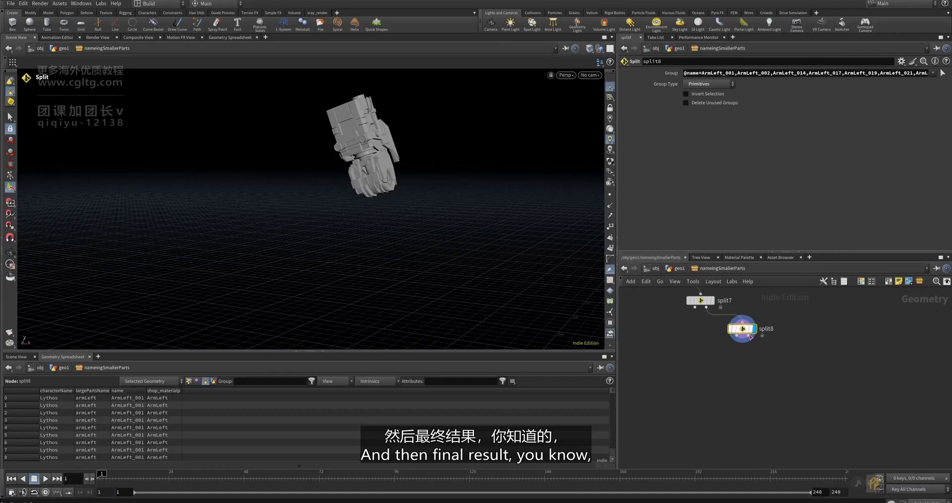
{"action": "left_click", "coordinate": [742, 337]}
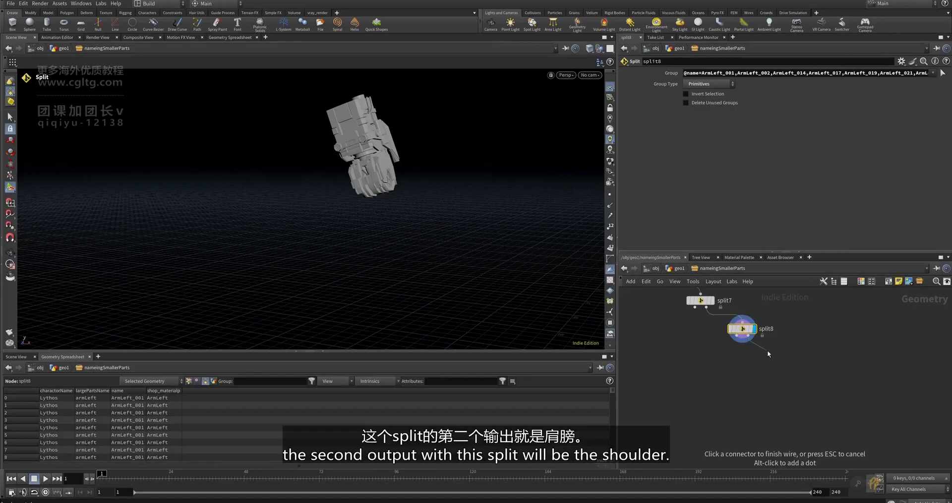
- Add a Null node, null2, on split8's shoulder output and display it
{"action": "key", "text": "Tab"}
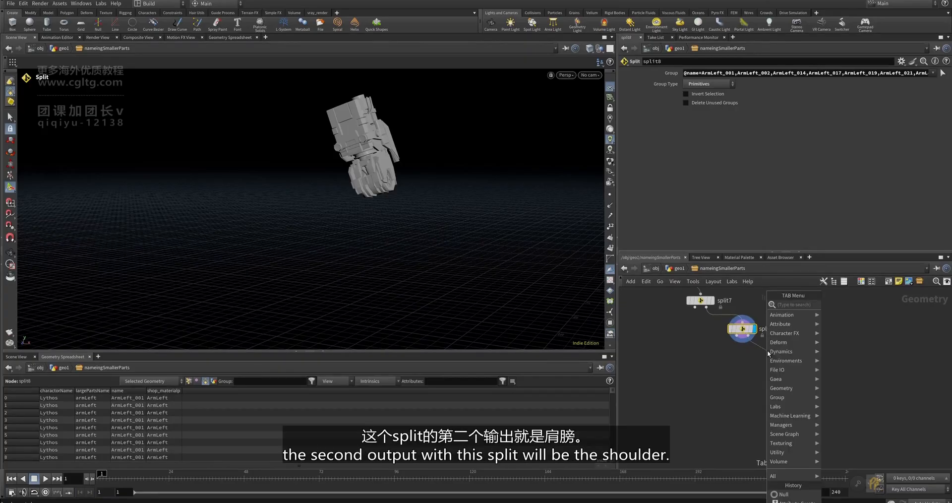
{"action": "type", "text": "u"}
{"action": "key", "text": "BackSpace"}
{"action": "type", "text": "nul"}
{"action": "key", "text": "Return"}
{"action": "left_click", "coordinate": [782, 344]}
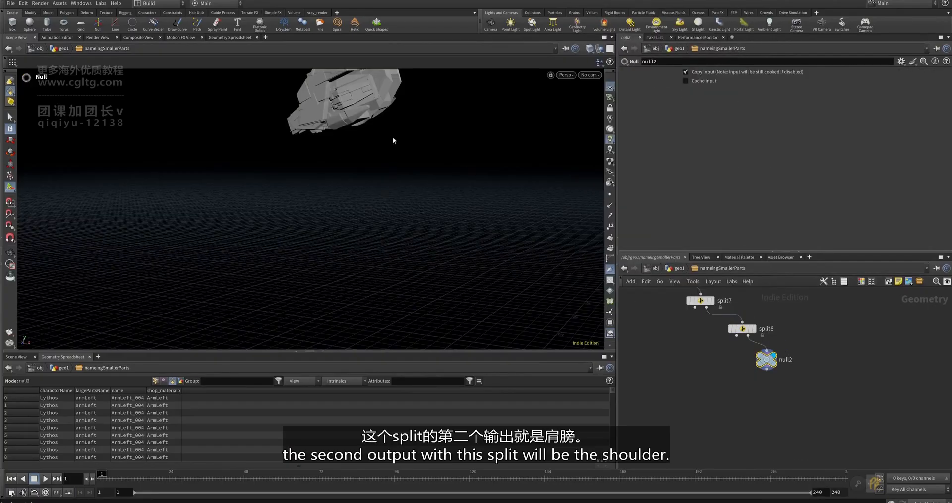
{"action": "middle_click_drag", "start_coordinate": [393, 140], "coordinate": [404, 184], "text": "alt"}
{"action": "scroll", "coordinate": [834, 361], "scroll_direction": "down", "scroll_amount": 4}
{"action": "scroll", "coordinate": [758, 317], "scroll_direction": "up", "scroll_amount": 4}
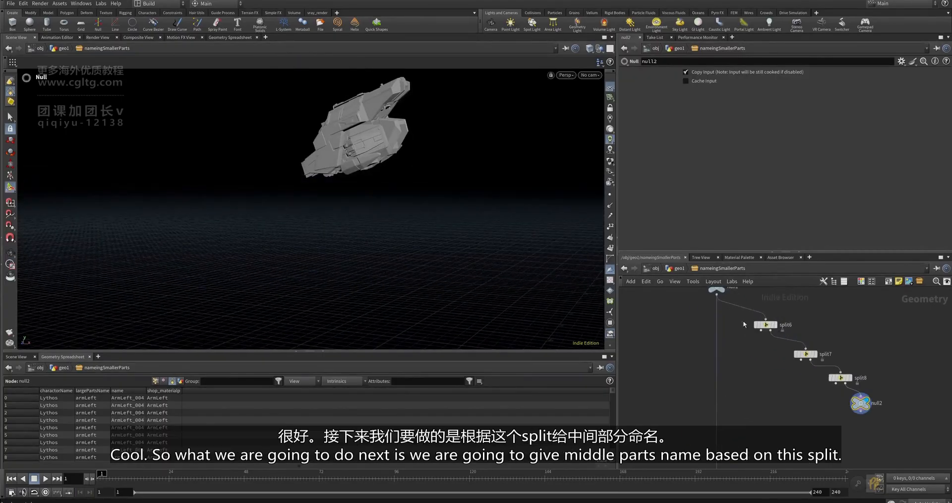
- Display and select split6, framing its hand pieces in the viewport
{"action": "left_click", "coordinate": [779, 325]}
{"action": "left_click", "coordinate": [768, 326]}
{"action": "scroll", "coordinate": [758, 405], "scroll_direction": "down", "scroll_amount": 4}
{"action": "middle_click_drag", "start_coordinate": [427, 277], "coordinate": [437, 171], "text": "alt"}
{"action": "left_click_drag", "start_coordinate": [472, 315], "coordinate": [476, 289], "text": "alt"}
{"action": "middle_click_drag", "start_coordinate": [476, 288], "coordinate": [442, 257], "text": "alt"}
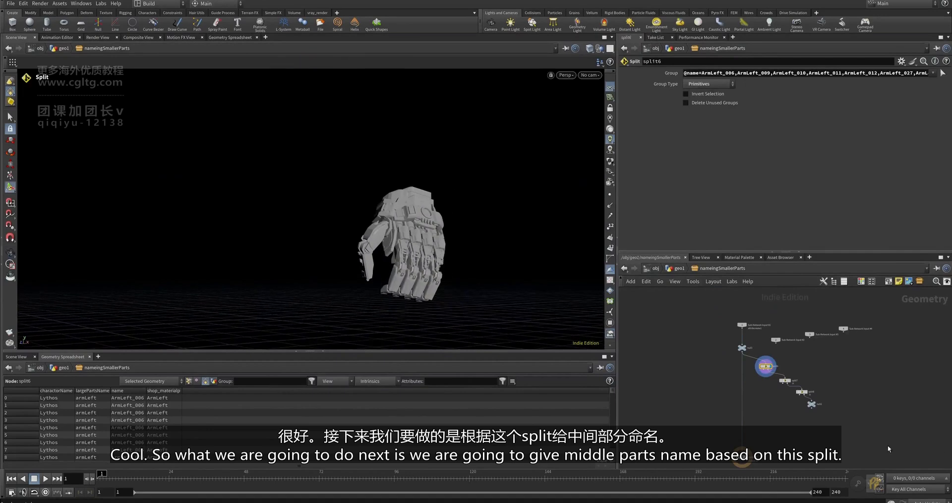
{"action": "scroll", "coordinate": [756, 377], "scroll_direction": "up", "scroll_amount": 2}
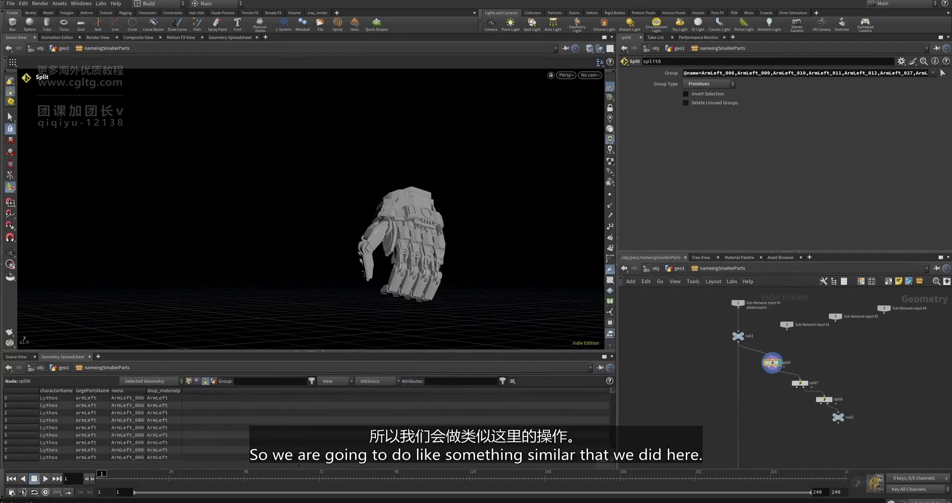
- Return to geo1, review armLeft and attribcreate1's largePartsName settings, then re-enter nameingSmallerParts
{"action": "left_click", "coordinate": [680, 269]}
{"action": "scroll", "coordinate": [764, 338], "scroll_direction": "down", "scroll_amount": 5}
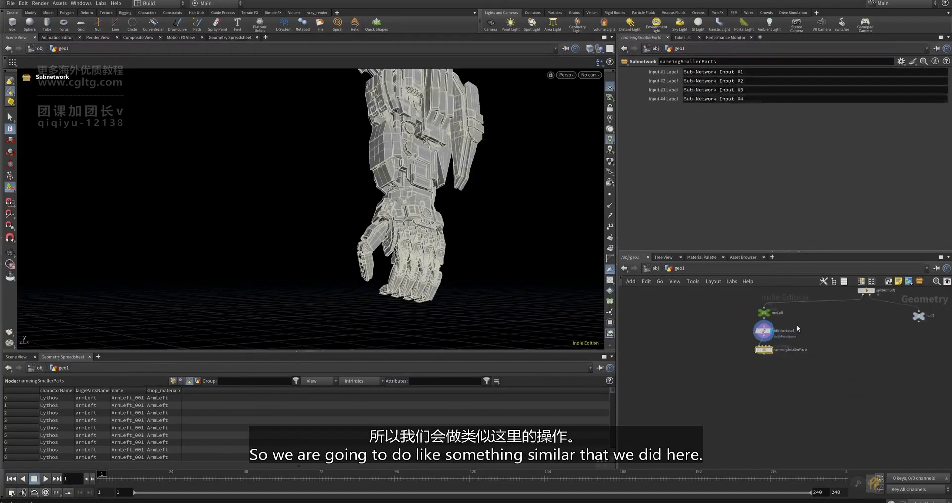
{"action": "middle_click_drag", "start_coordinate": [866, 303], "coordinate": [834, 337]}
{"action": "scroll", "coordinate": [736, 349], "scroll_direction": "up", "scroll_amount": 4}
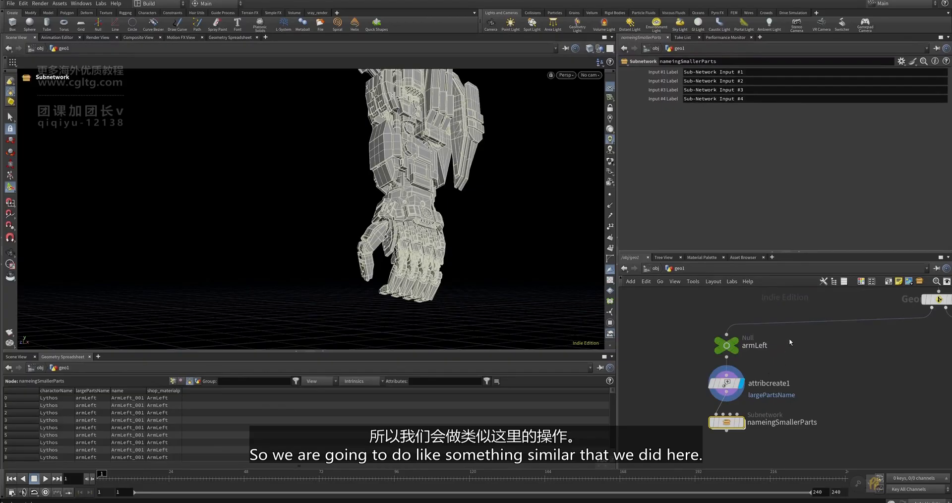
{"action": "left_click", "coordinate": [726, 345]}
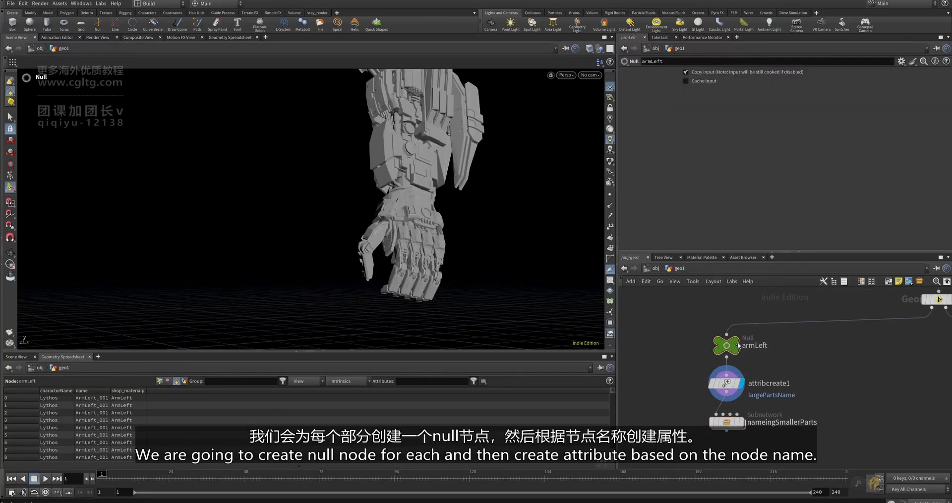
{"action": "left_click", "coordinate": [726, 383]}
{"action": "scroll", "coordinate": [782, 381], "scroll_direction": "down", "scroll_amount": 1}
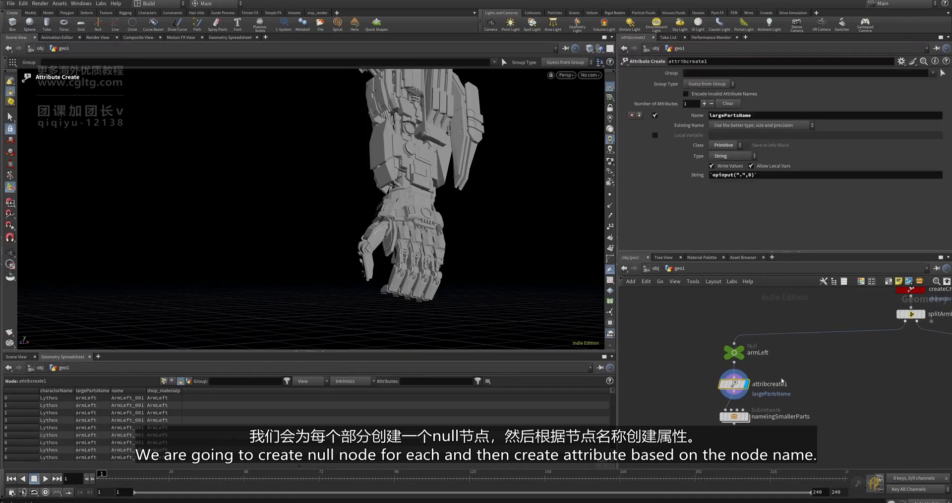
{"action": "double_click", "coordinate": [745, 417]}
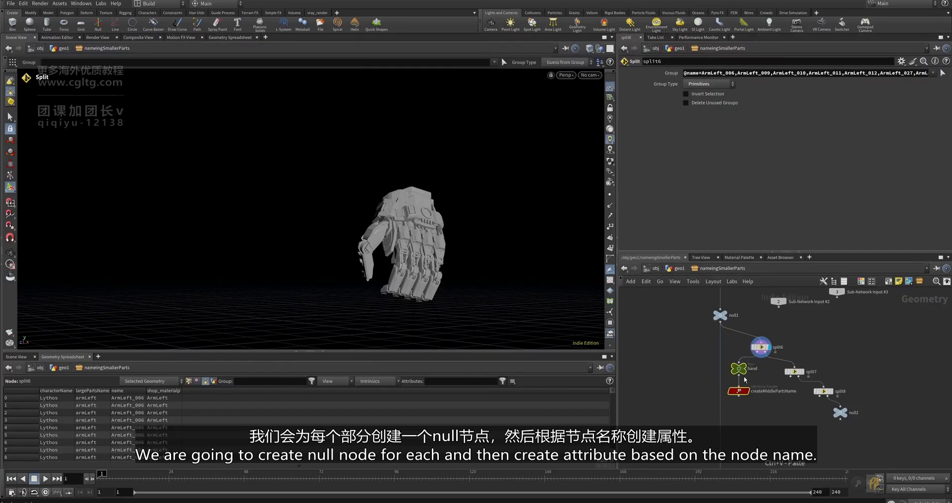
{"action": "scroll", "coordinate": [738, 368], "scroll_direction": "up", "scroll_amount": 5}
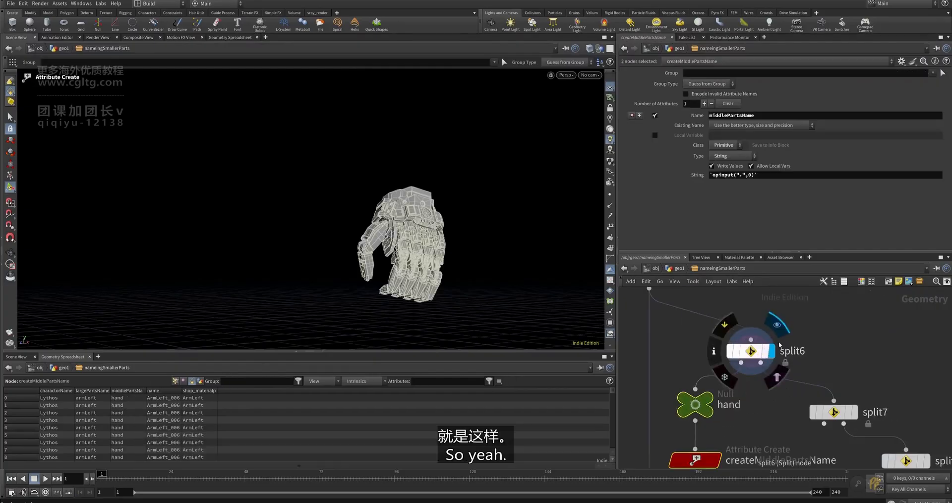
- Move createMiddlePartsName just below the hand Null and display its result
{"action": "left_click", "coordinate": [737, 368]}
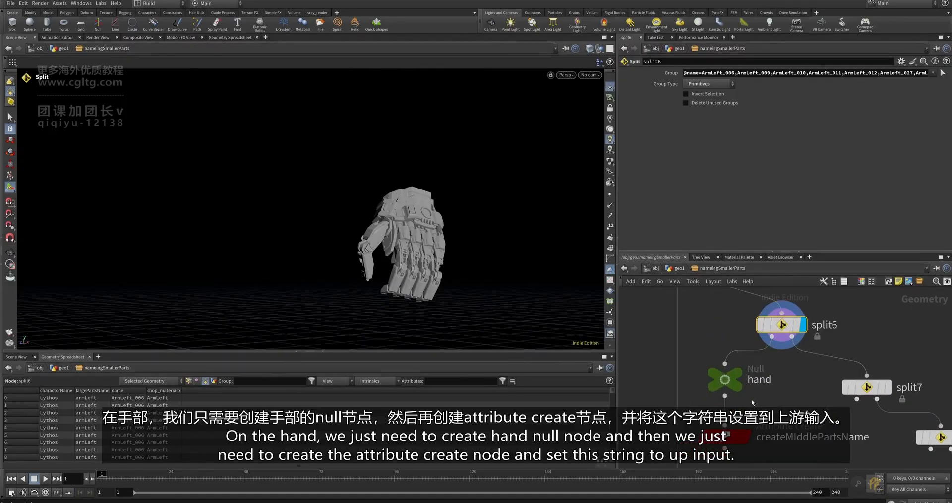
{"action": "left_click", "coordinate": [729, 381]}
{"action": "scroll", "coordinate": [747, 392], "scroll_direction": "down", "scroll_amount": 2}
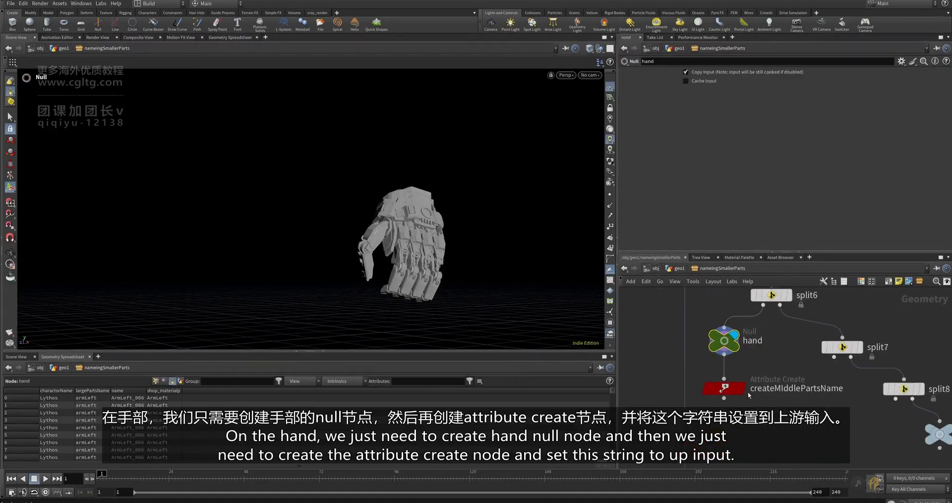
{"action": "left_click_drag", "start_coordinate": [740, 396], "coordinate": [741, 403]}
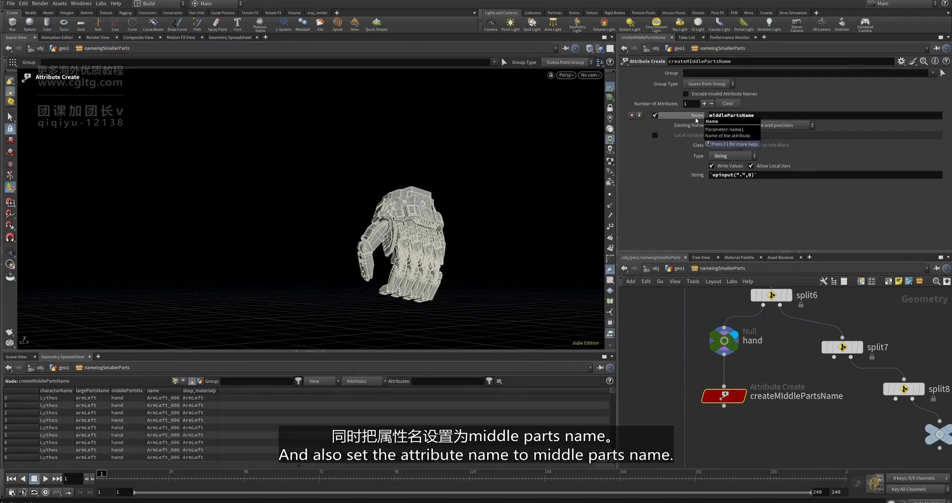
{"action": "left_click", "coordinate": [743, 396]}
- Make the geometry spreadsheet taller to read the middlePartsName values
{"action": "scroll", "coordinate": [786, 404], "scroll_direction": "down", "scroll_amount": 3}
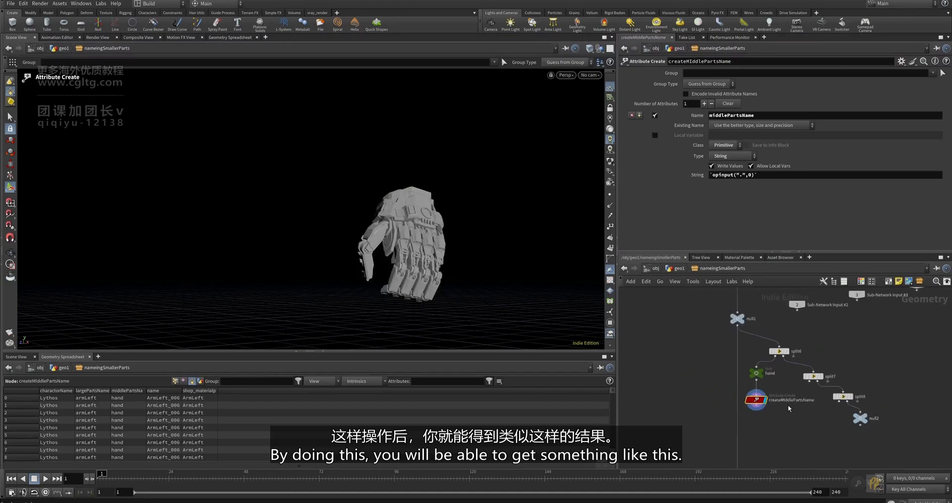
{"action": "middle_click_drag", "start_coordinate": [788, 408], "coordinate": [788, 406]}
{"action": "left_click_drag", "start_coordinate": [279, 351], "coordinate": [290, 290]}
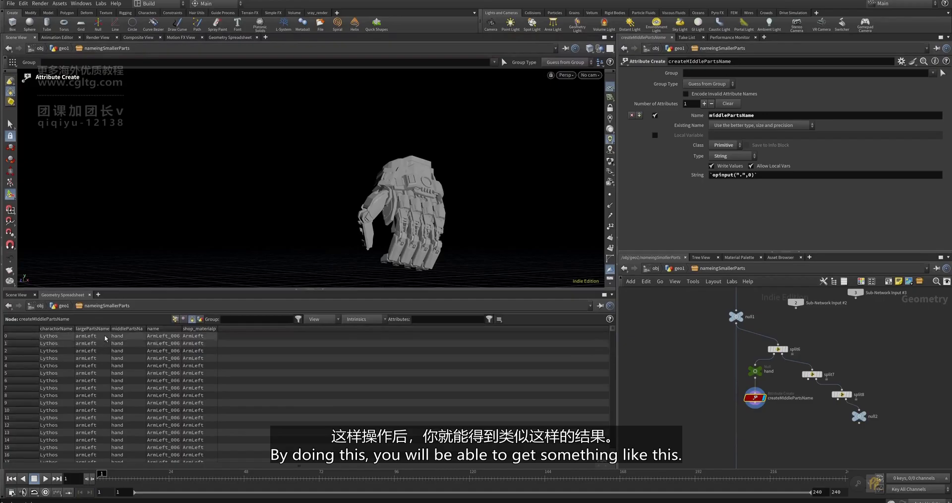
- Widen the middlePartsName and largePartsName spreadsheet columns to confirm the hand values
{"action": "left_click_drag", "start_coordinate": [147, 329], "coordinate": [209, 329]}
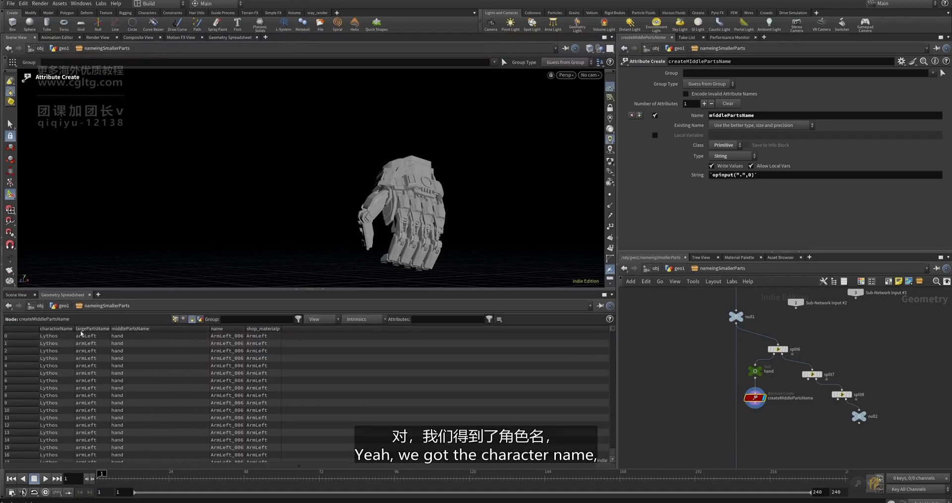
{"action": "left_click_drag", "start_coordinate": [111, 328], "coordinate": [125, 328]}
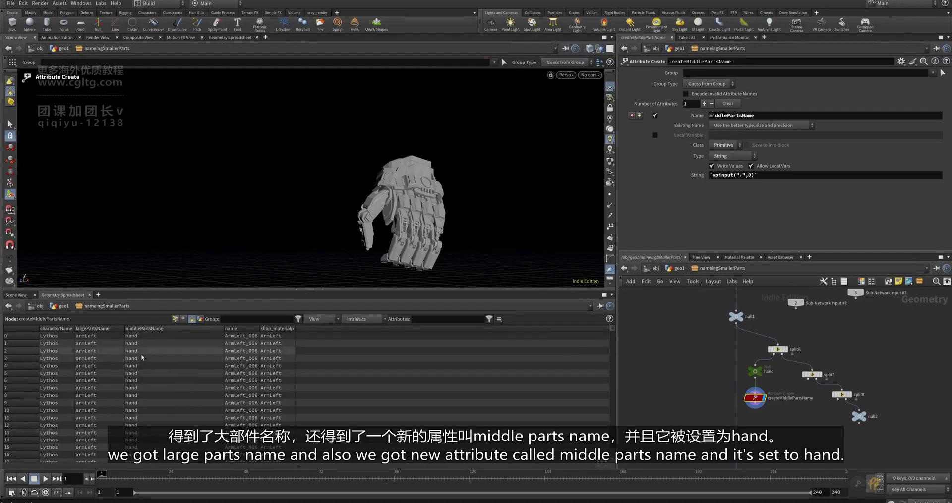
{"action": "scroll", "coordinate": [779, 350], "scroll_direction": "down", "scroll_amount": 3}
{"action": "scroll", "coordinate": [773, 375], "scroll_direction": "up", "scroll_amount": 4}
- Box-select the hand Null and createMiddlePartsName nodes, then pan to the split nodes and null2
{"action": "left_click_drag", "start_coordinate": [777, 387], "coordinate": [712, 338]}
{"action": "scroll", "coordinate": [731, 326], "scroll_direction": "down", "scroll_amount": 3}
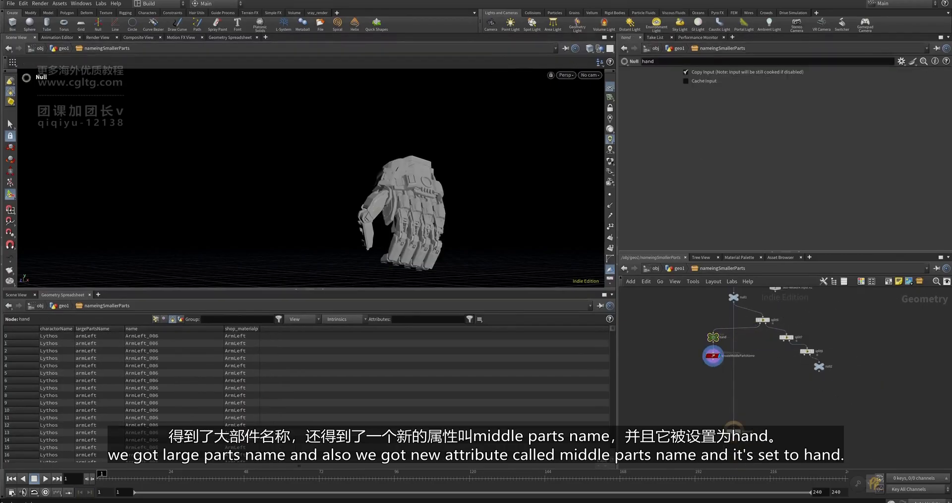
{"action": "scroll", "coordinate": [739, 382], "scroll_direction": "up", "scroll_amount": 2}
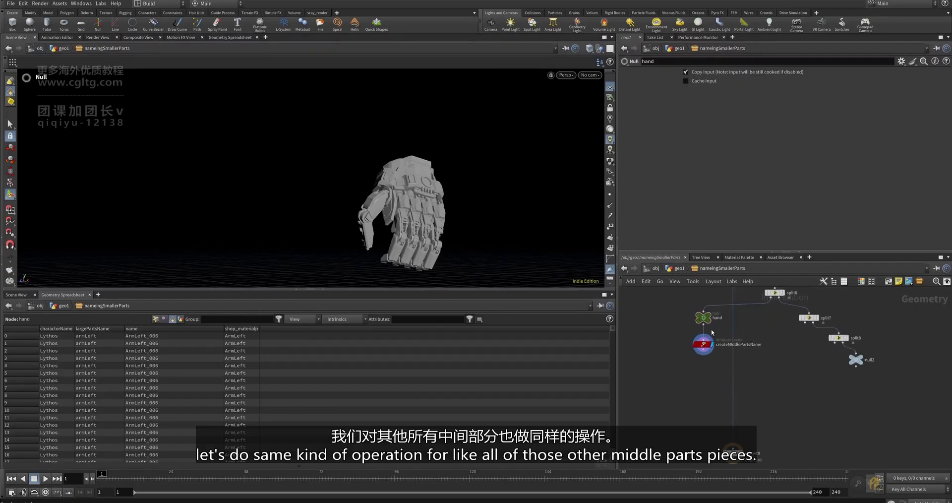
{"action": "middle_click_drag", "start_coordinate": [816, 339], "coordinate": [781, 356]}
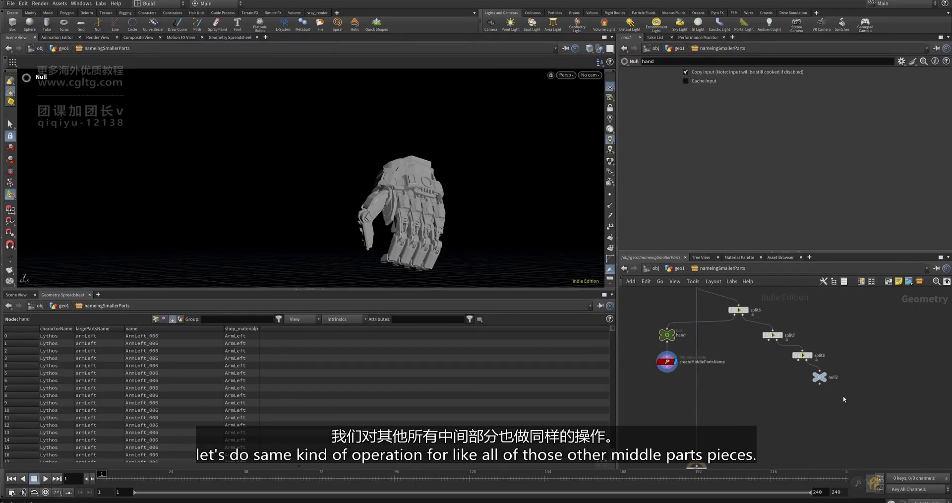
- Inspect null2 and createMiddlePartsName, widening the middlePartsName column to read hand
{"action": "left_click", "coordinate": [809, 374]}
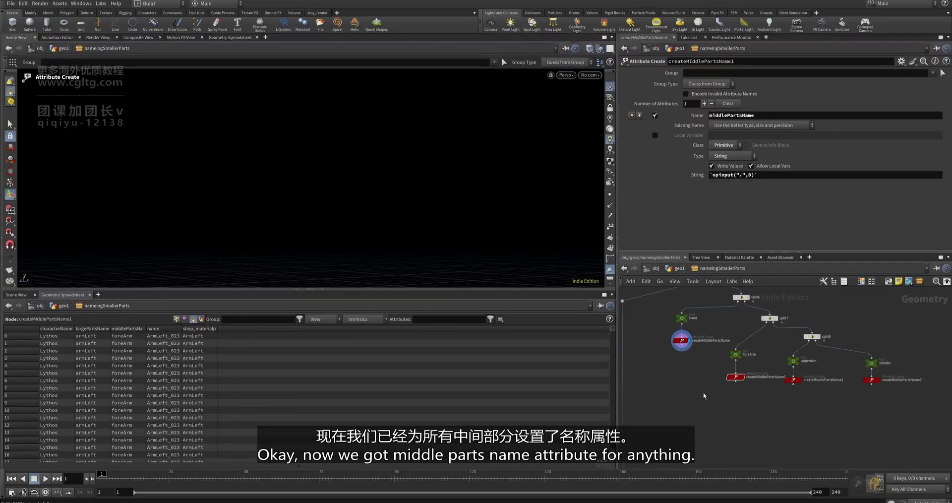
{"action": "middle_click_drag", "start_coordinate": [703, 395], "coordinate": [730, 416]}
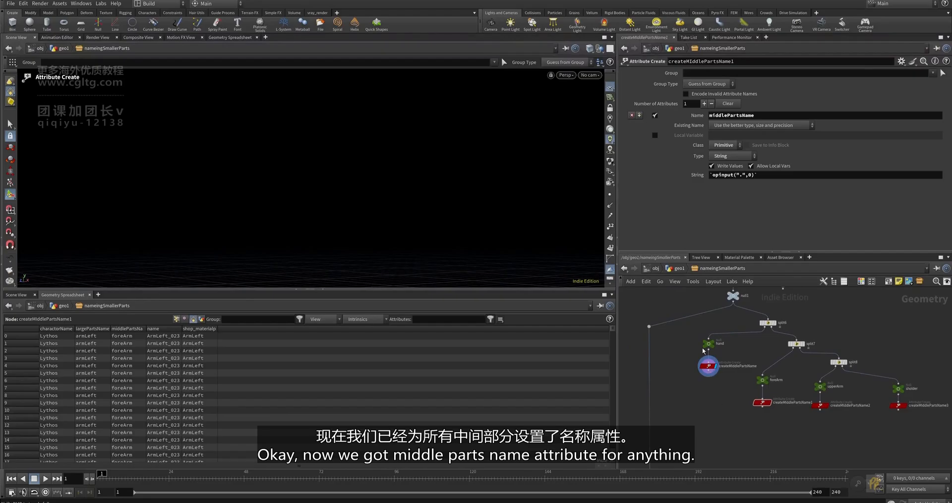
{"action": "scroll", "coordinate": [703, 350], "scroll_direction": "up", "scroll_amount": 4}
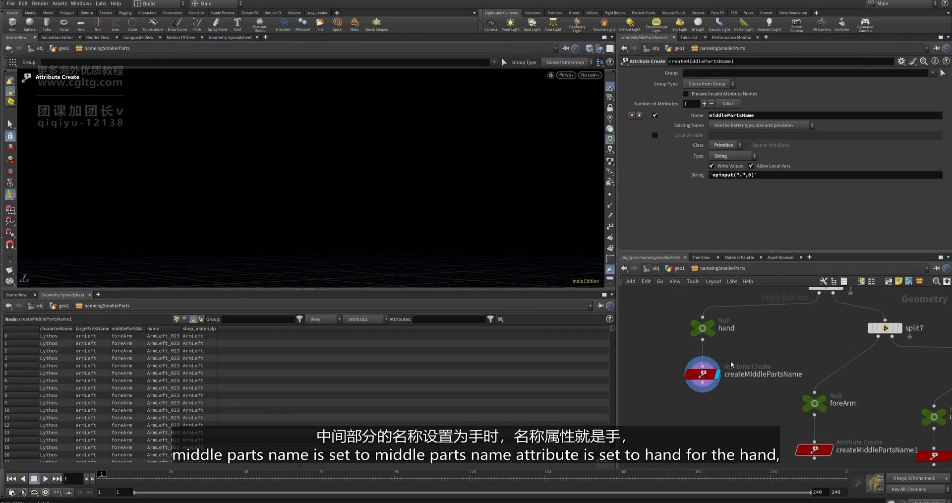
{"action": "left_click", "coordinate": [704, 374]}
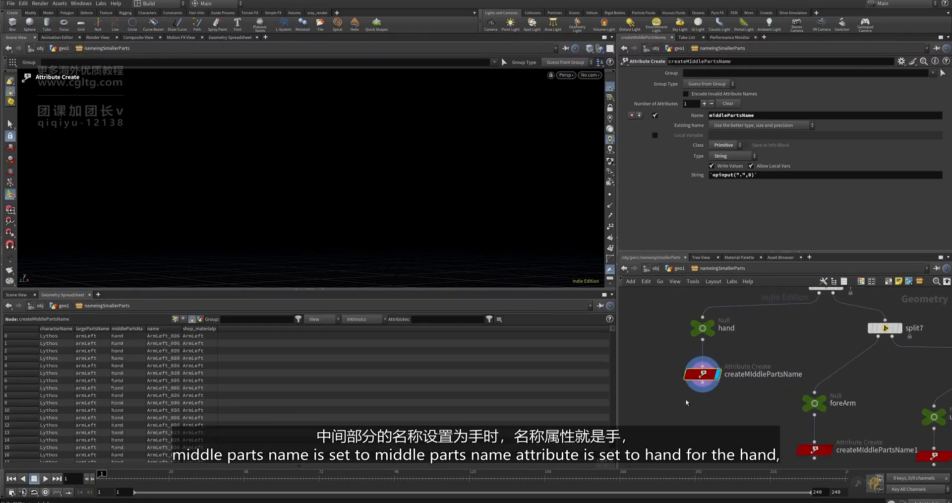
{"action": "double_click", "coordinate": [147, 329]}
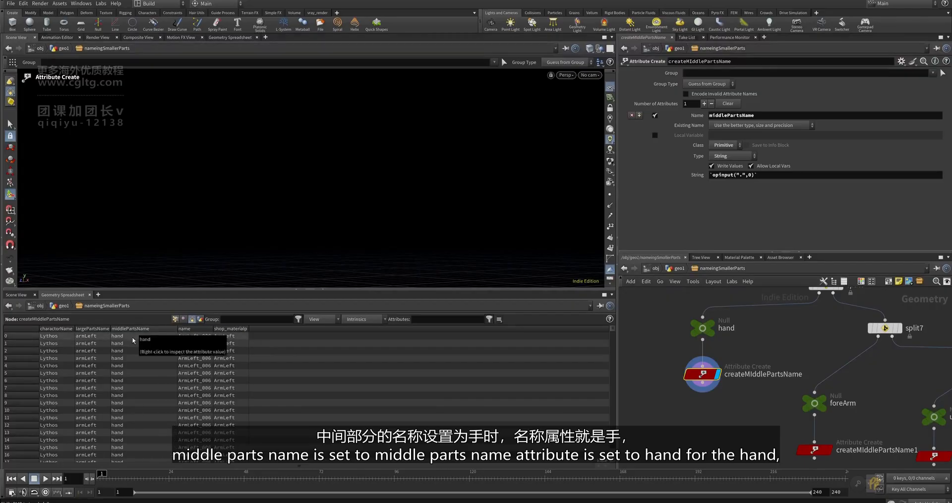
{"action": "scroll", "coordinate": [735, 317], "scroll_direction": "down", "scroll_amount": 1}
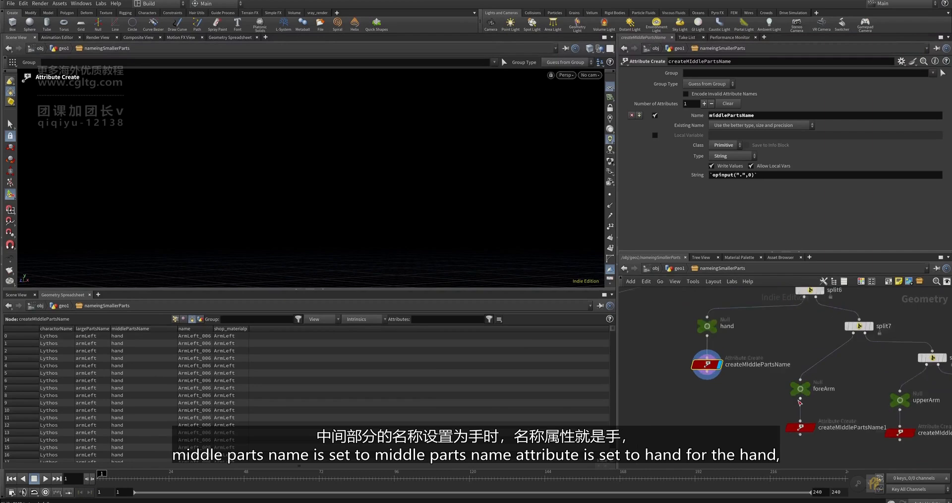
{"action": "scroll", "coordinate": [789, 411], "scroll_direction": "up", "scroll_amount": 1}
{"action": "scroll", "coordinate": [822, 426], "scroll_direction": "up", "scroll_amount": 1}
- Check the foreArm, upperArm and sholder branch results, then add the sholder Null to the selection
{"action": "left_click", "coordinate": [809, 433]}
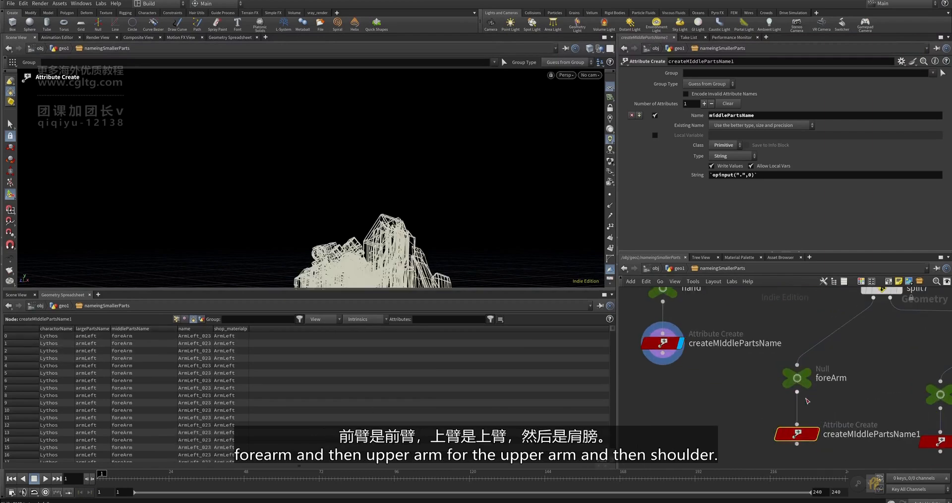
{"action": "scroll", "coordinate": [808, 400], "scroll_direction": "down", "scroll_amount": 1}
{"action": "middle_click_drag", "start_coordinate": [807, 399], "coordinate": [726, 380]}
{"action": "left_click", "coordinate": [847, 412]}
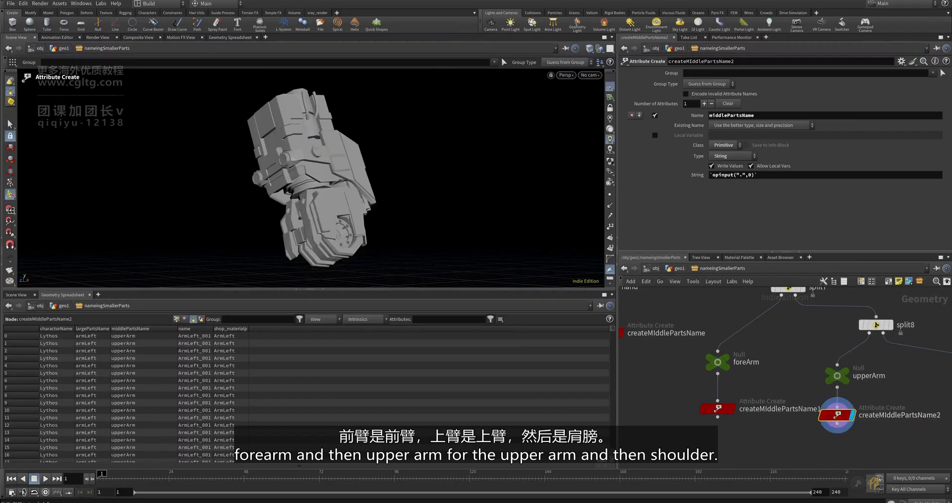
{"action": "scroll", "coordinate": [735, 407], "scroll_direction": "down", "scroll_amount": 4}
{"action": "scroll", "coordinate": [837, 409], "scroll_direction": "up", "scroll_amount": 5}
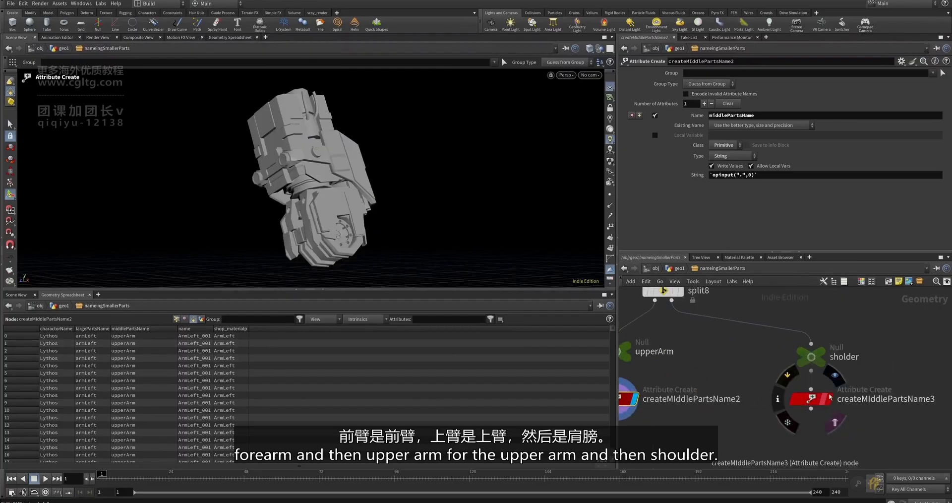
{"action": "left_click", "coordinate": [812, 398]}
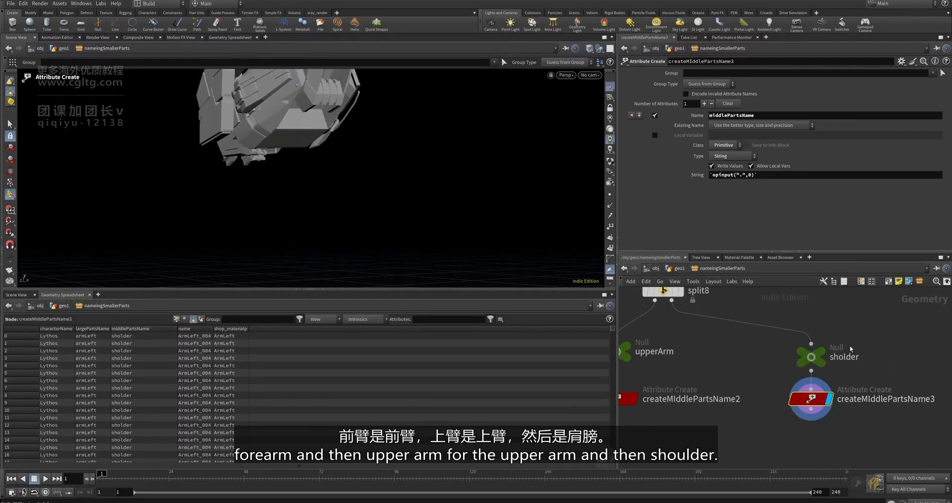
{"action": "scroll", "coordinate": [892, 347], "scroll_direction": "down", "scroll_amount": 3}
{"action": "left_click", "coordinate": [892, 348], "text": "shift"}
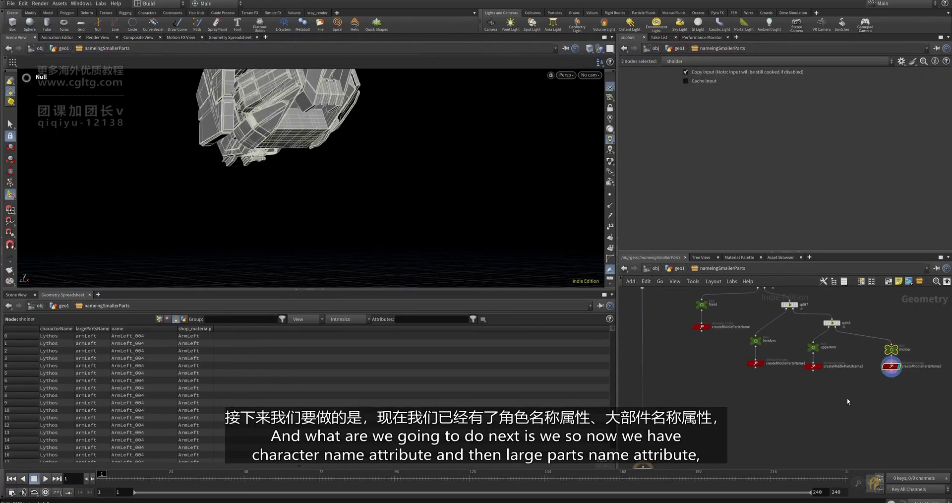
- Display the hand branch's createMiddlePartsName node again and zoom out the network editor
{"action": "scroll", "coordinate": [727, 337], "scroll_direction": "up", "scroll_amount": 5}
{"action": "mouse_move", "coordinate": [740, 317]}
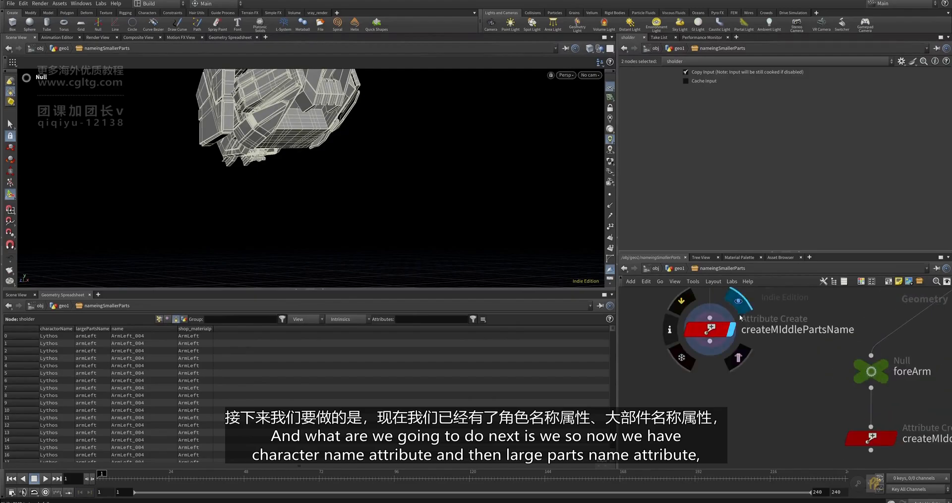
{"action": "left_click", "coordinate": [714, 328]}
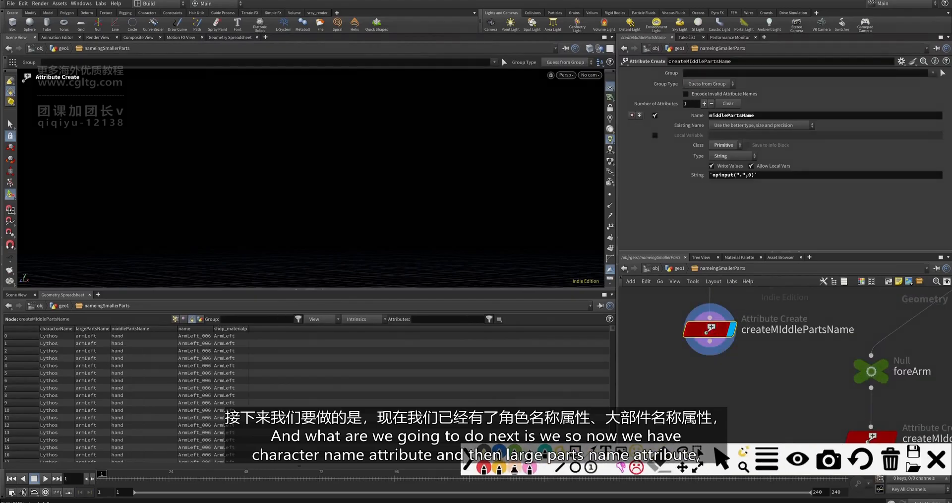
{"action": "mouse_move", "coordinate": [619, 391]}
{"action": "left_mouse_down"}
{"action": "mouse_move", "coordinate": [571, 383]}
{"action": "mouse_move", "coordinate": [664, 390]}
{"action": "mouse_move", "coordinate": [680, 417]}
{"action": "mouse_move", "coordinate": [745, 418]}
{"action": "mouse_move", "coordinate": [761, 390]}
{"action": "mouse_move", "coordinate": [773, 418]}
{"action": "mouse_move", "coordinate": [817, 420]}
{"action": "mouse_move", "coordinate": [825, 392]}
{"action": "mouse_move", "coordinate": [859, 402]}
{"action": "mouse_move", "coordinate": [843, 417]}
{"action": "left_mouse_up"}
{"action": "left_click", "coordinate": [629, 390]}
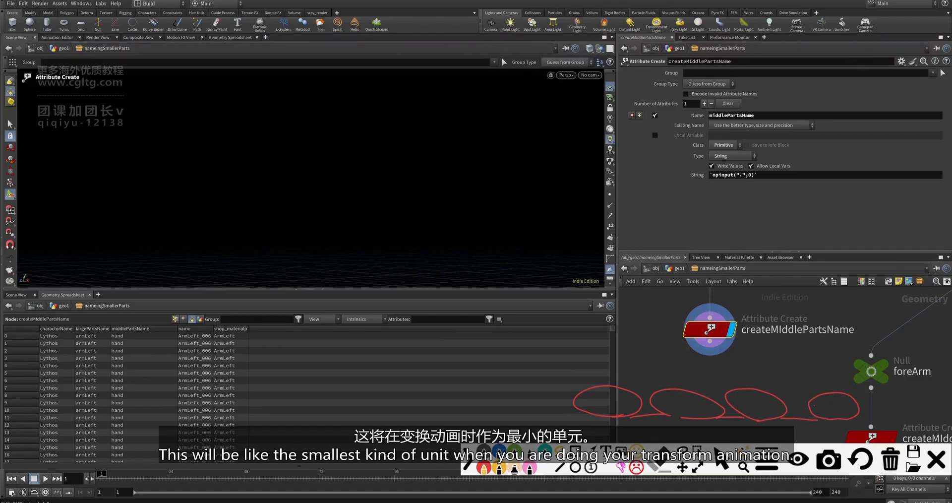
{"action": "left_click", "coordinate": [936, 458]}
{"action": "scroll", "coordinate": [748, 374], "scroll_direction": "down", "scroll_amount": 3}
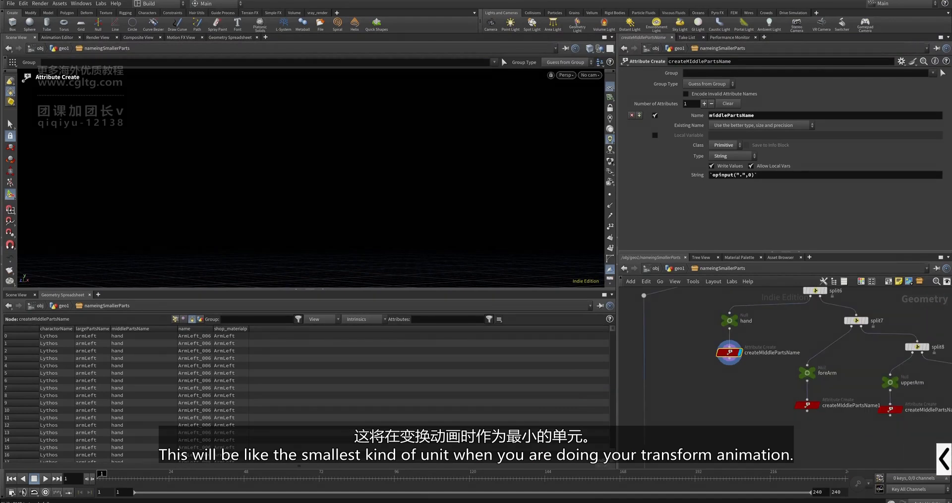
- Frame the robot hand with Space+G, orbit it to face the palm, and lower the spreadsheet divider
{"action": "key", "text": "space+g"}
{"action": "left_click_drag", "start_coordinate": [440, 178], "coordinate": [417, 150], "text": "alt"}
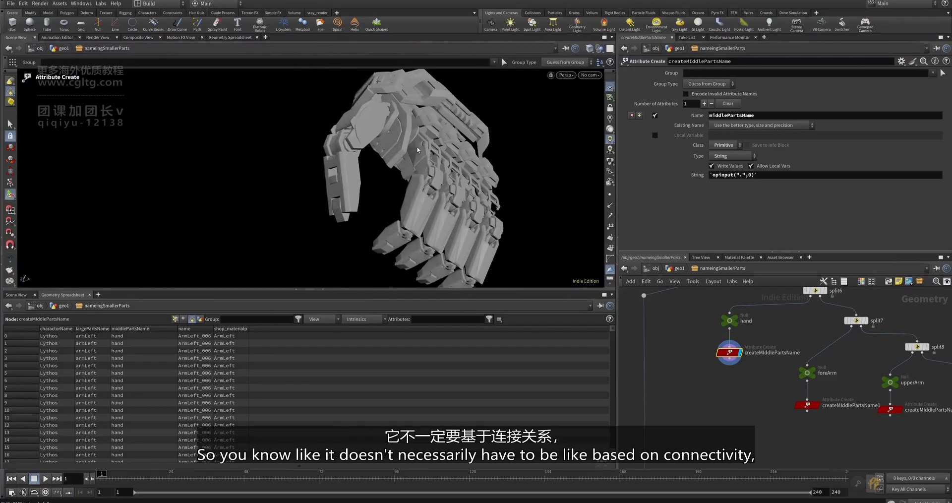
{"action": "left_click_drag", "start_coordinate": [460, 185], "coordinate": [512, 199], "text": "alt"}
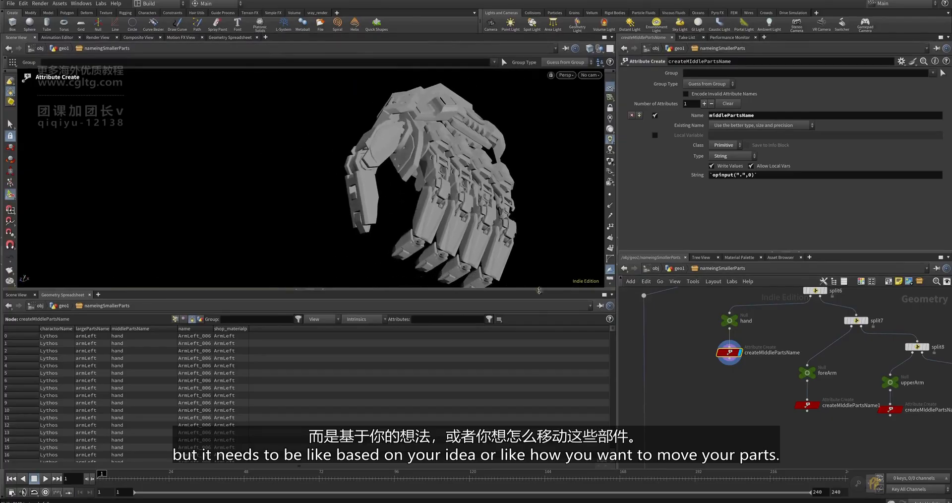
{"action": "left_click_drag", "start_coordinate": [540, 289], "coordinate": [539, 351]}
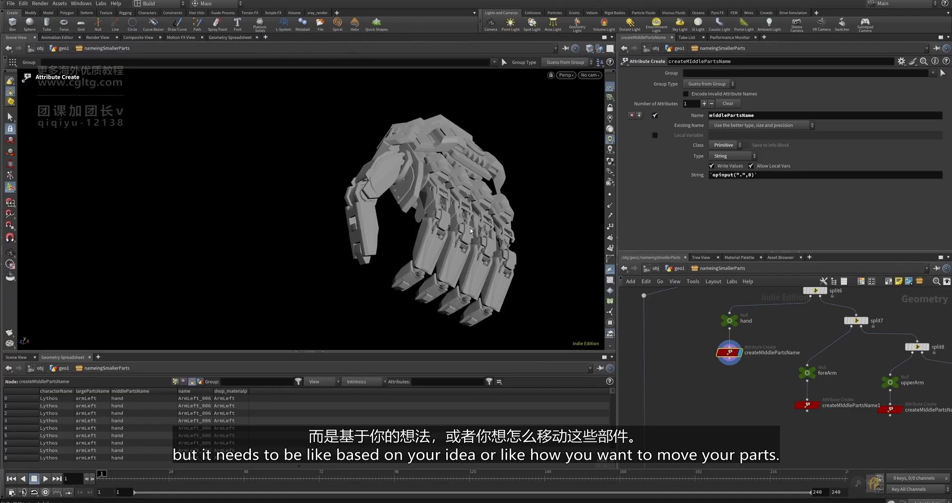
{"action": "left_click_drag", "start_coordinate": [473, 178], "coordinate": [420, 174], "text": "alt"}
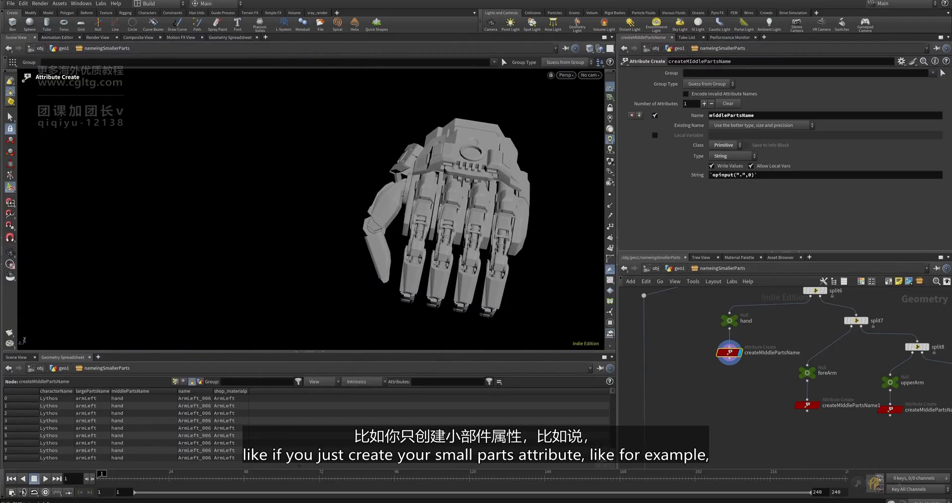
{"action": "left_click", "coordinate": [876, 488]}
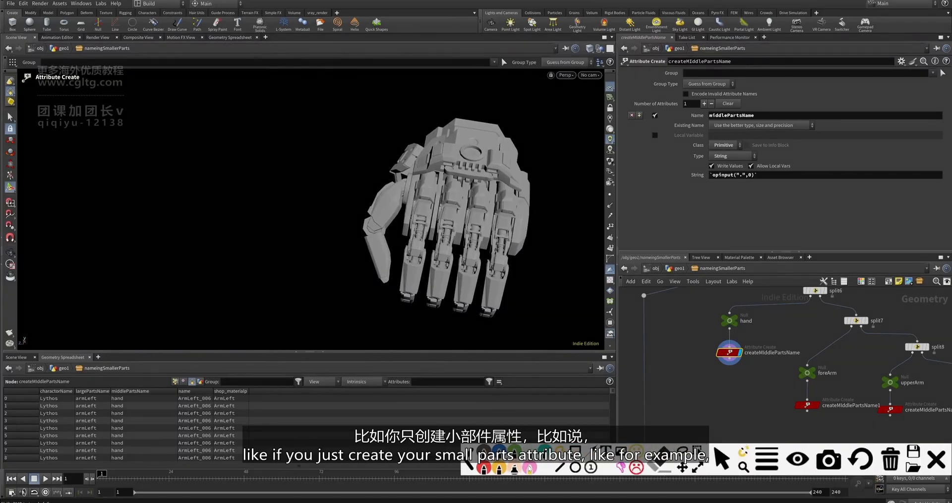
{"action": "left_click", "coordinate": [482, 468]}
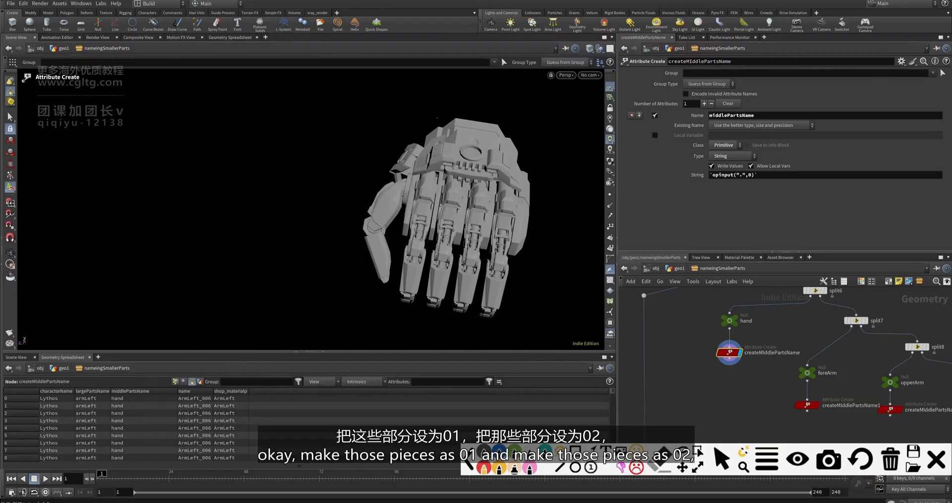
{"action": "mouse_move", "coordinate": [444, 117]}
{"action": "left_mouse_down"}
{"action": "mouse_move", "coordinate": [424, 130]}
{"action": "mouse_move", "coordinate": [422, 158]}
{"action": "mouse_move", "coordinate": [488, 188]}
{"action": "mouse_move", "coordinate": [518, 190]}
{"action": "mouse_move", "coordinate": [493, 112]}
{"action": "mouse_move", "coordinate": [515, 106]}
{"action": "mouse_move", "coordinate": [552, 124]}
{"action": "left_mouse_up"}
{"action": "mouse_move", "coordinate": [502, 218]}
{"action": "left_mouse_down"}
{"action": "mouse_move", "coordinate": [488, 320]}
{"action": "mouse_move", "coordinate": [506, 247]}
{"action": "mouse_move", "coordinate": [522, 253]}
{"action": "left_mouse_up"}
{"action": "left_click_drag", "start_coordinate": [519, 250], "coordinate": [547, 258]}
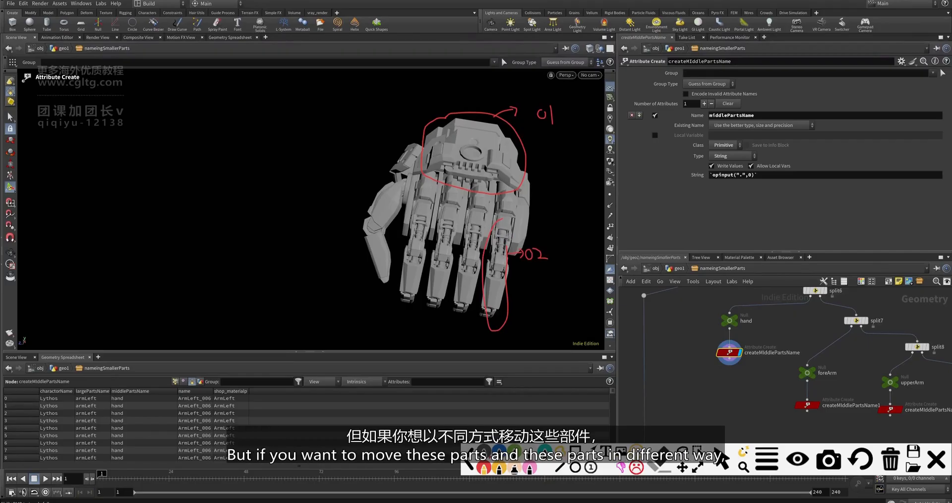
{"action": "mouse_move", "coordinate": [481, 141]}
{"action": "left_mouse_down"}
{"action": "mouse_move", "coordinate": [480, 130]}
{"action": "mouse_move", "coordinate": [496, 171]}
{"action": "left_mouse_up"}
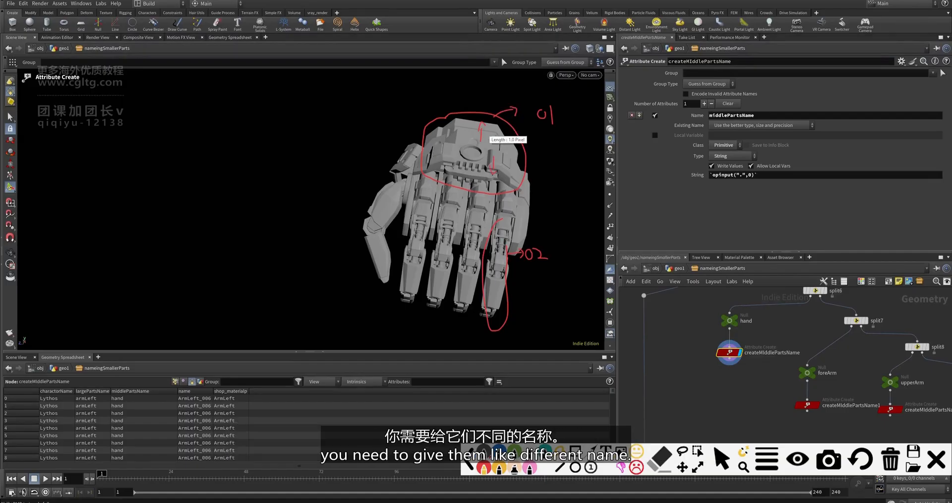
{"action": "key", "text": "ctrl+z"}
{"action": "key", "text": "ctrl+z"}
{"action": "key", "text": "ctrl+z"}
{"action": "key", "text": "ctrl+z"}
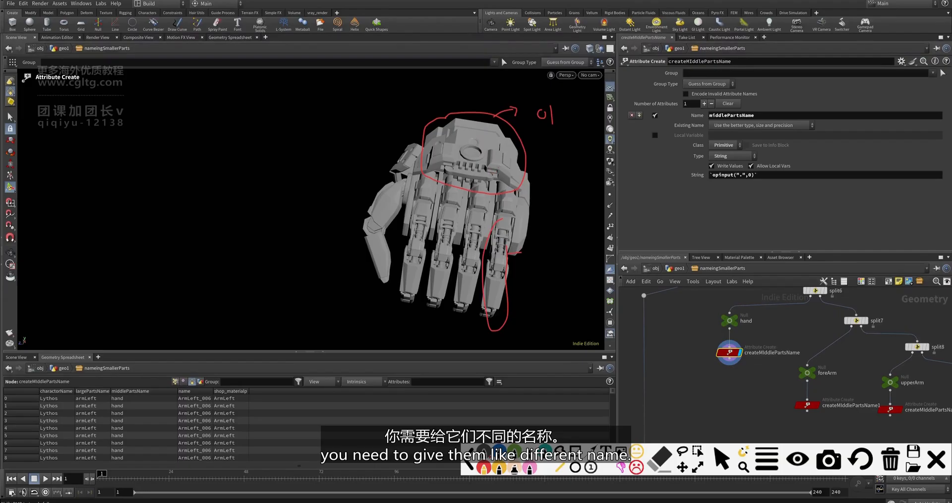
{"action": "key", "text": "Escape"}
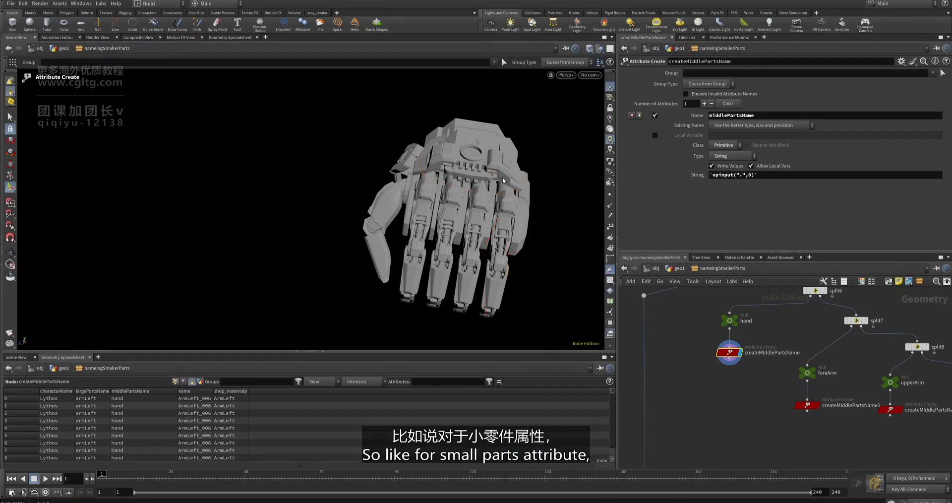
{"action": "left_click", "coordinate": [875, 485]}
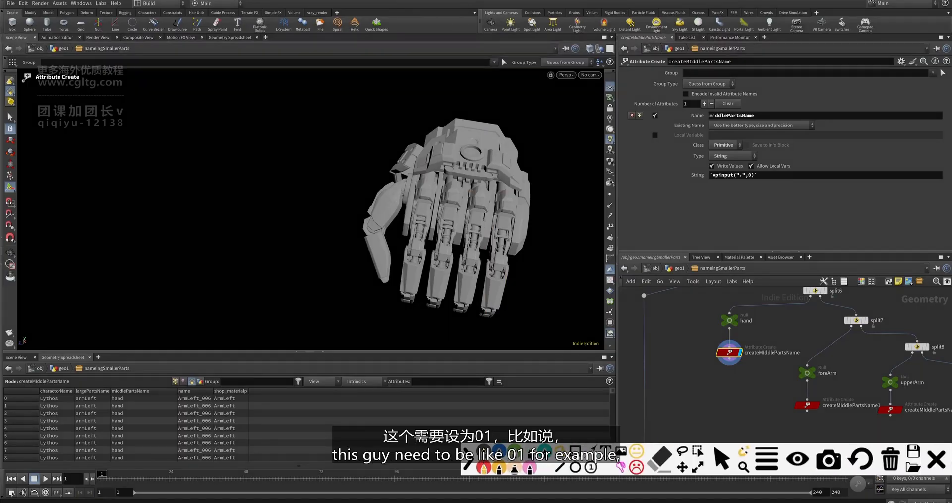
{"action": "mouse_move", "coordinate": [494, 176]}
{"action": "left_mouse_down"}
{"action": "mouse_move", "coordinate": [452, 157]}
{"action": "mouse_move", "coordinate": [548, 180]}
{"action": "left_mouse_up"}
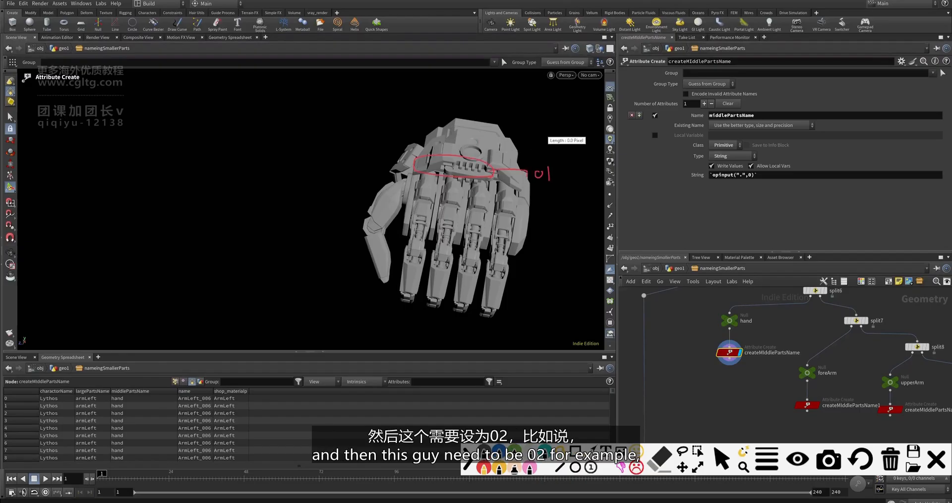
{"action": "mouse_move", "coordinate": [508, 142]}
{"action": "left_mouse_down"}
{"action": "mouse_move", "coordinate": [464, 135]}
{"action": "mouse_move", "coordinate": [485, 147]}
{"action": "left_mouse_up"}
{"action": "left_click_drag", "start_coordinate": [498, 142], "coordinate": [545, 141]}
{"action": "left_click_drag", "start_coordinate": [546, 140], "coordinate": [555, 146]}
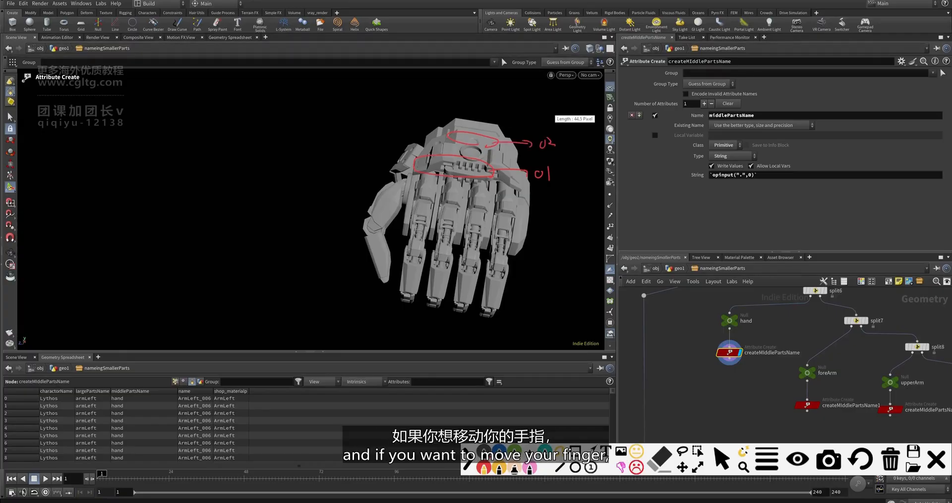
{"action": "mouse_move", "coordinate": [504, 267]}
{"action": "left_mouse_down"}
{"action": "mouse_move", "coordinate": [520, 269]}
{"action": "mouse_move", "coordinate": [498, 223]}
{"action": "mouse_move", "coordinate": [505, 252]}
{"action": "left_mouse_up"}
{"action": "left_click_drag", "start_coordinate": [509, 244], "coordinate": [529, 248]}
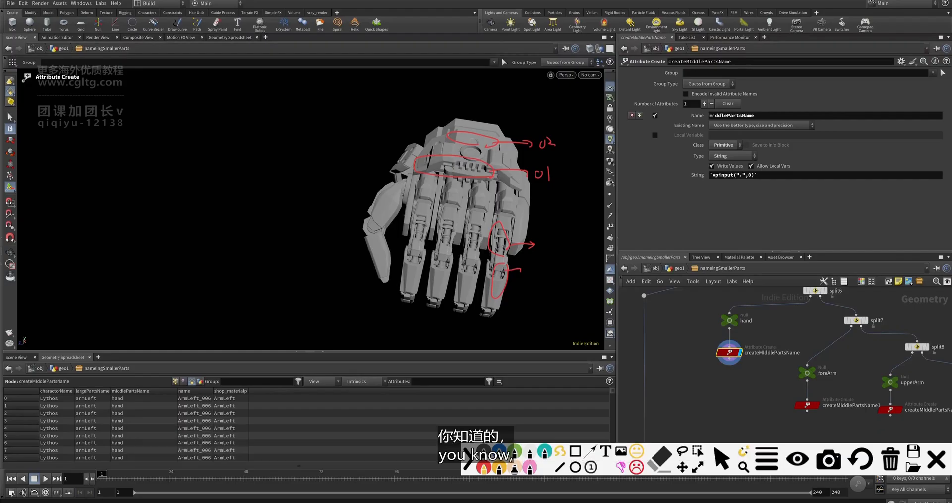
{"action": "left_click_drag", "start_coordinate": [404, 213], "coordinate": [406, 214]}
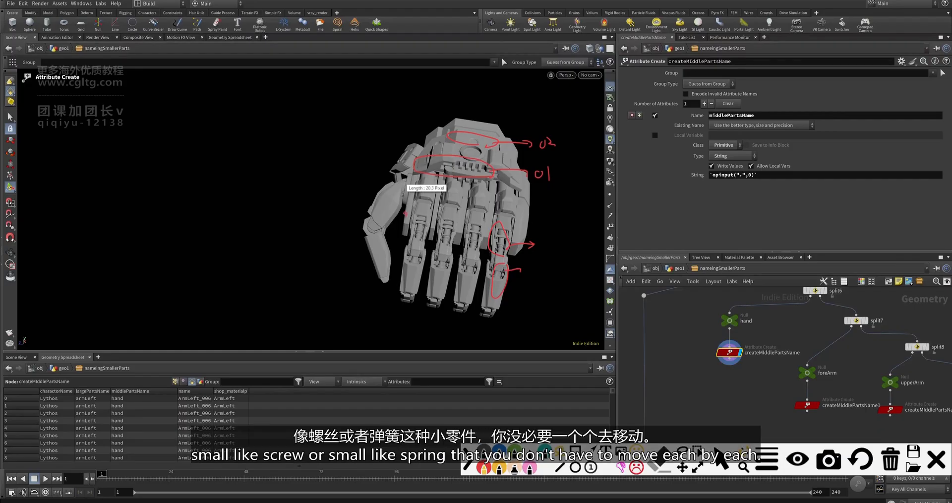
{"action": "left_click", "coordinate": [524, 222]}
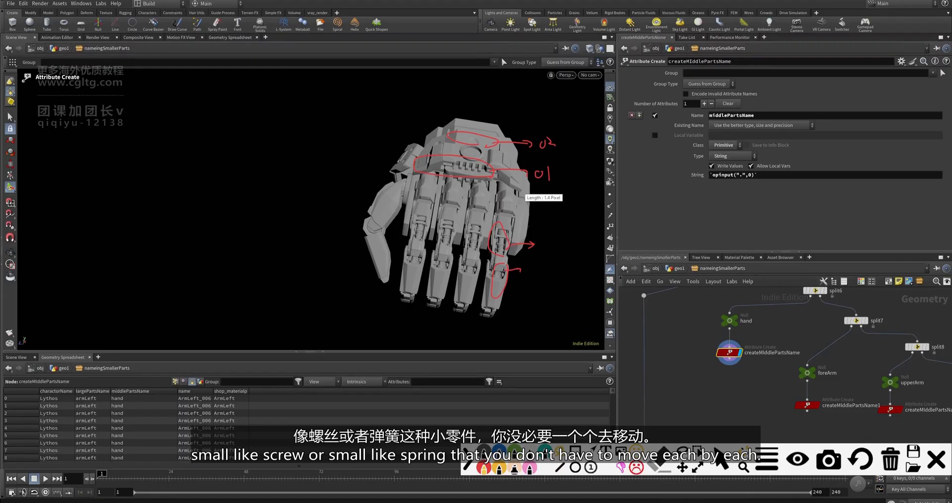
{"action": "left_click", "coordinate": [935, 460]}
{"action": "middle_click_drag", "start_coordinate": [732, 394], "coordinate": [736, 375]}
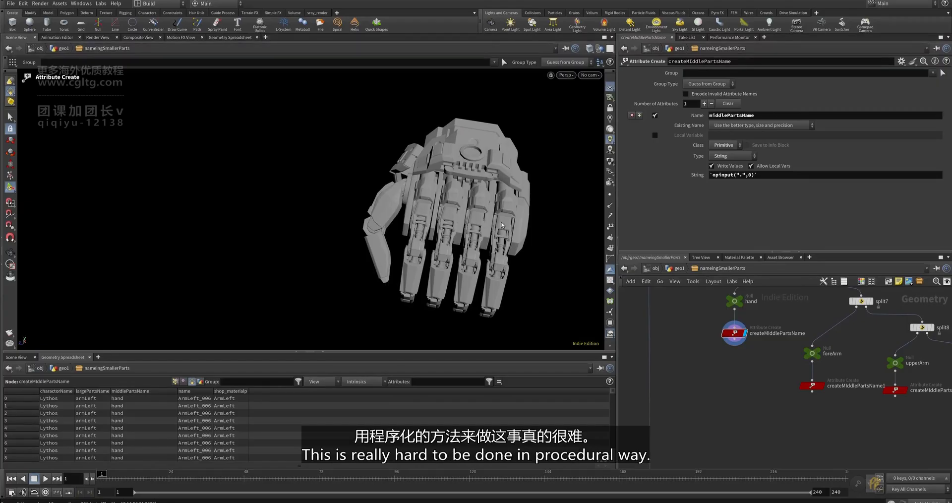
- Orbit and zoom into the hand's palm, pan the network left, and bring up the Tab node menu
{"action": "key", "text": "Escape"}
{"action": "left_click_drag", "start_coordinate": [502, 225], "coordinate": [447, 219]}
{"action": "scroll", "coordinate": [422, 196], "scroll_direction": "up", "scroll_amount": 3}
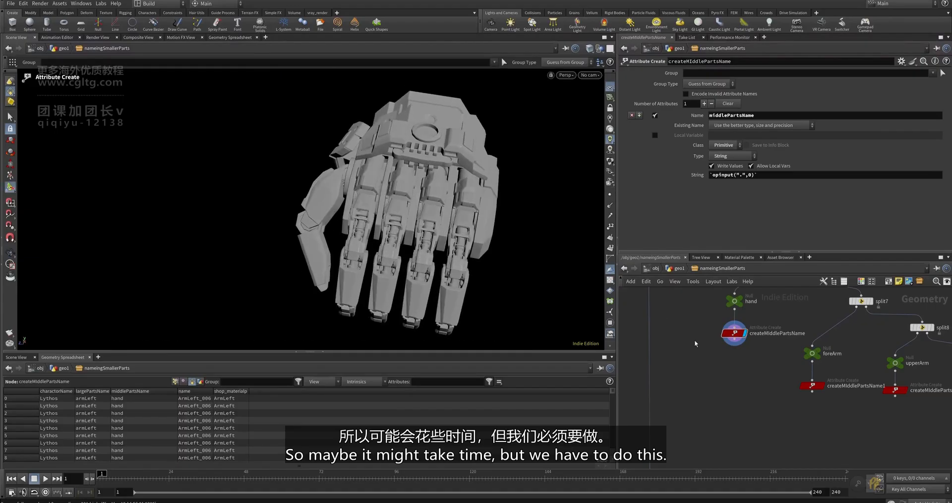
{"action": "middle_click_drag", "start_coordinate": [743, 368], "coordinate": [712, 366]}
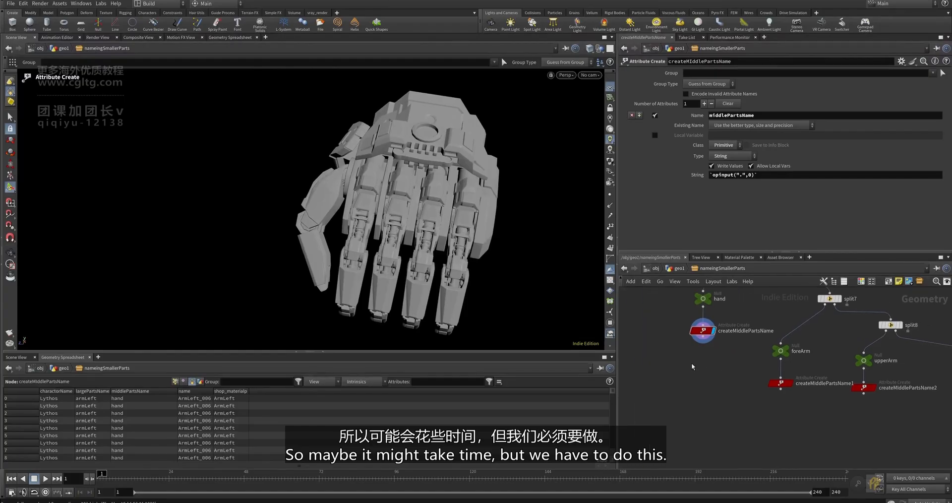
{"action": "key", "text": "Tab"}
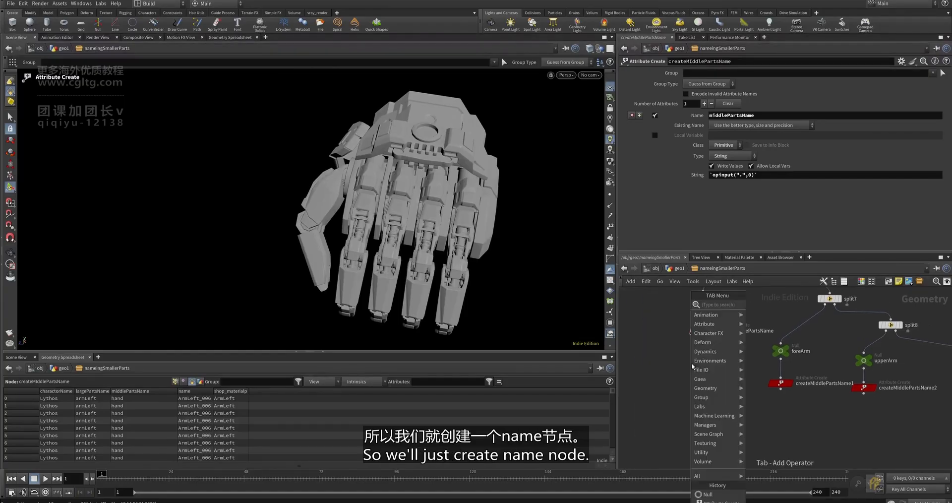
- Add a Name node wired from createMiddlePartsName and set its Attribute to smallPartsName
{"action": "type", "text": "name"}
{"action": "key", "text": "Return"}
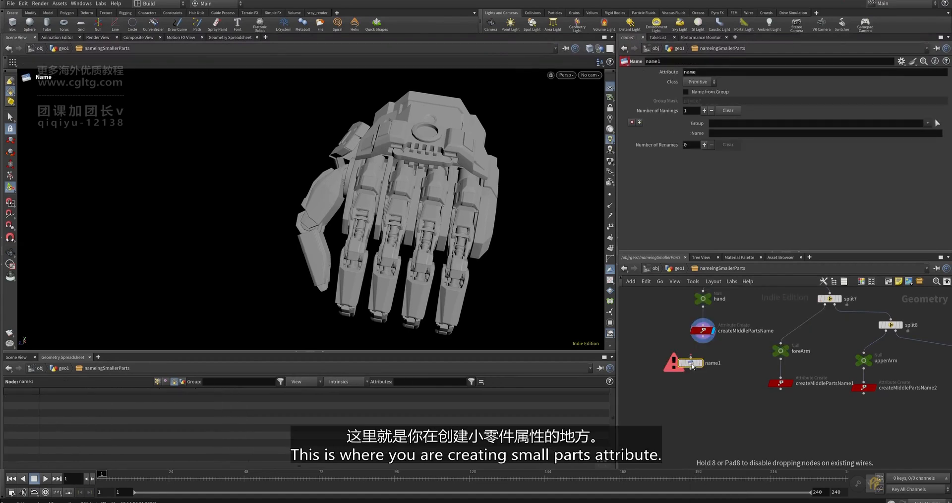
{"action": "left_click", "coordinate": [705, 385]}
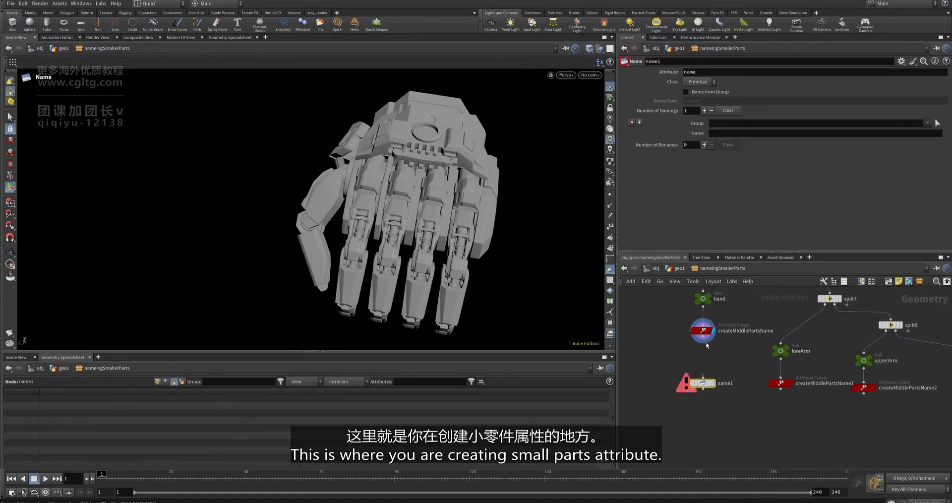
{"action": "left_click_drag", "start_coordinate": [703, 342], "coordinate": [703, 378]}
{"action": "scroll", "coordinate": [702, 383], "scroll_direction": "up", "scroll_amount": 3}
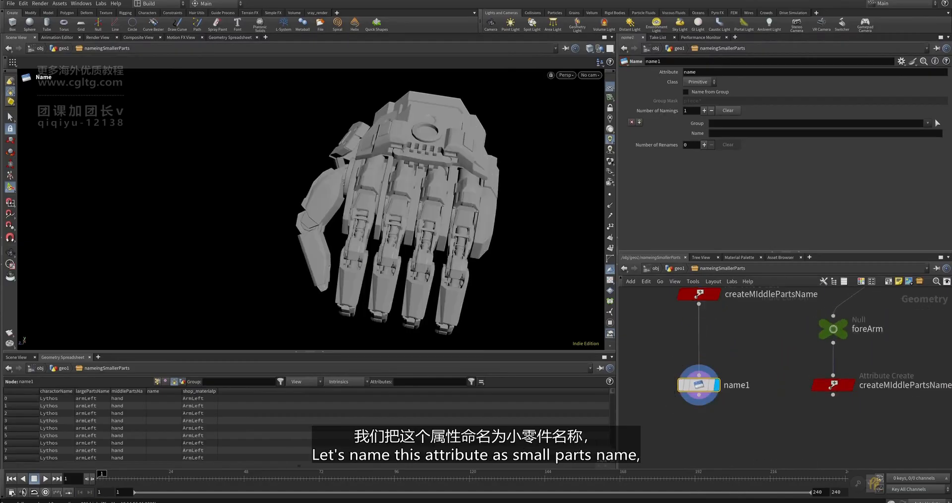
{"action": "double_click", "coordinate": [702, 72]}
{"action": "type", "text": "smallPartsName"}
{"action": "key", "text": "Return"}
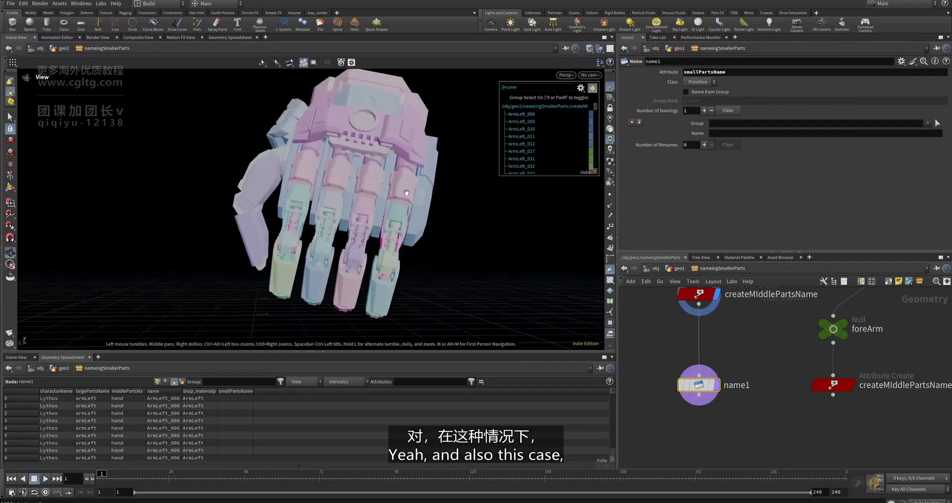
- Pick the hand pieces ArmLeft_044 and ArmLeft_042 as name1's group
{"action": "left_click_drag", "start_coordinate": [404, 194], "coordinate": [375, 197], "text": "alt"}
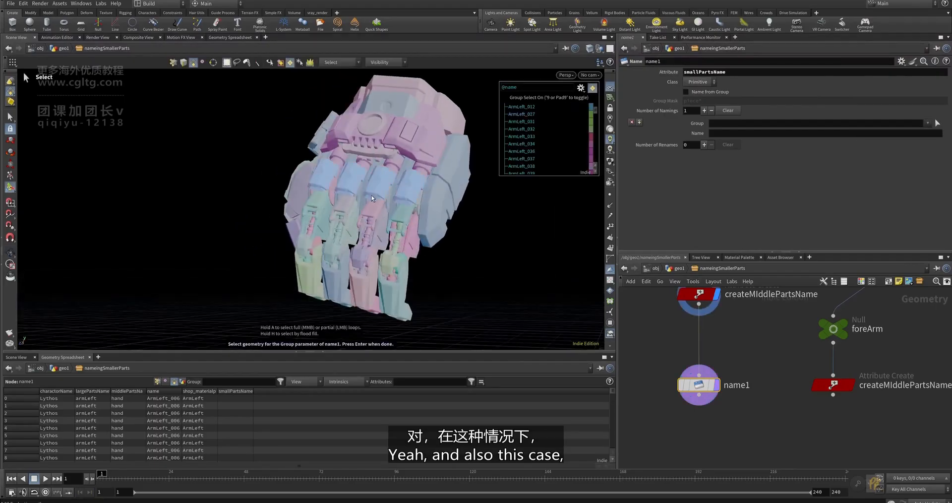
{"action": "left_click_drag", "start_coordinate": [390, 233], "coordinate": [293, 189], "text": "alt"}
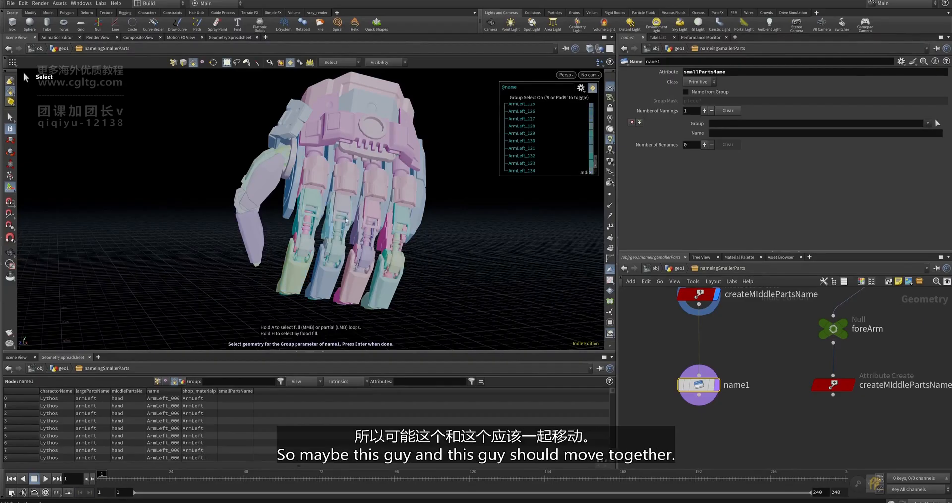
{"action": "left_click_drag", "start_coordinate": [337, 223], "coordinate": [384, 208], "text": "alt"}
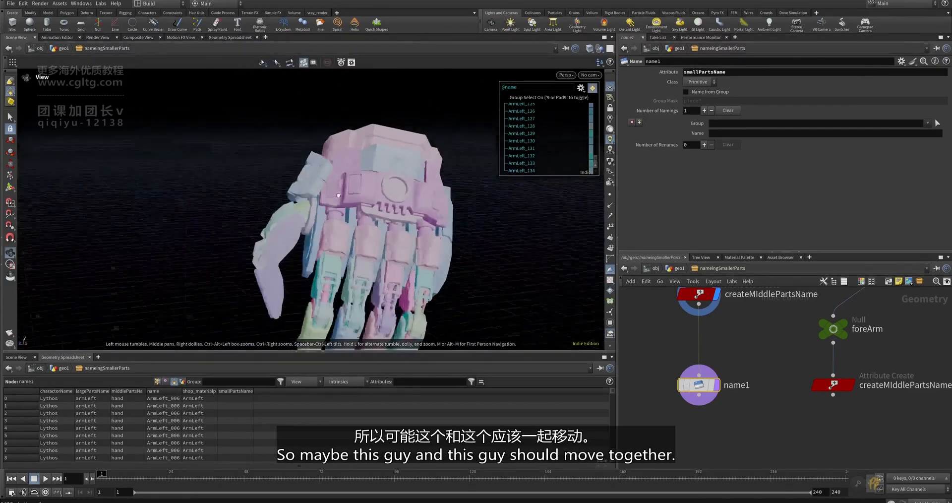
{"action": "scroll", "coordinate": [385, 198], "scroll_direction": "up", "scroll_amount": 3}
{"action": "middle_click_drag", "start_coordinate": [426, 199], "coordinate": [349, 193], "text": "alt"}
{"action": "mouse_move", "coordinate": [350, 194]}
{"action": "left_mouse_down"}
{"action": "mouse_move", "coordinate": [396, 231]}
{"action": "mouse_move", "coordinate": [368, 184]}
{"action": "mouse_move", "coordinate": [343, 188]}
{"action": "left_mouse_up"}
{"action": "key", "text": "Return"}
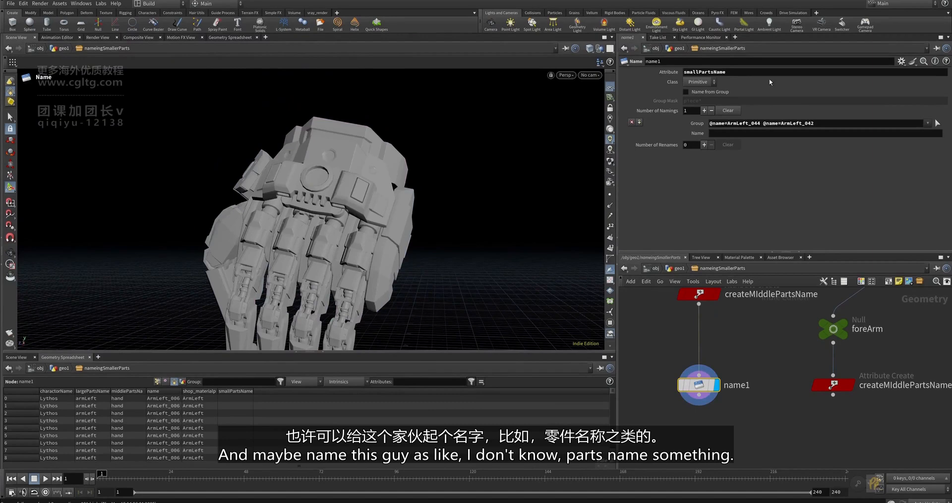
- Give that group the smallPartsName value partsA
{"action": "left_click", "coordinate": [726, 134]}
{"action": "type", "text": "partsA"}
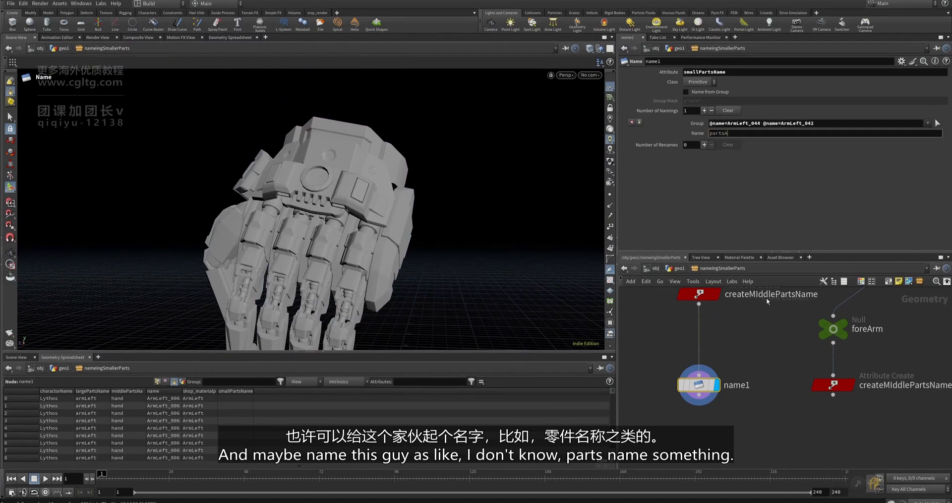
{"action": "left_click", "coordinate": [765, 299]}
{"action": "right_click_drag", "start_coordinate": [369, 153], "coordinate": [340, 186], "text": "alt"}
{"action": "left_click_drag", "start_coordinate": [340, 186], "coordinate": [353, 160], "text": "alt"}
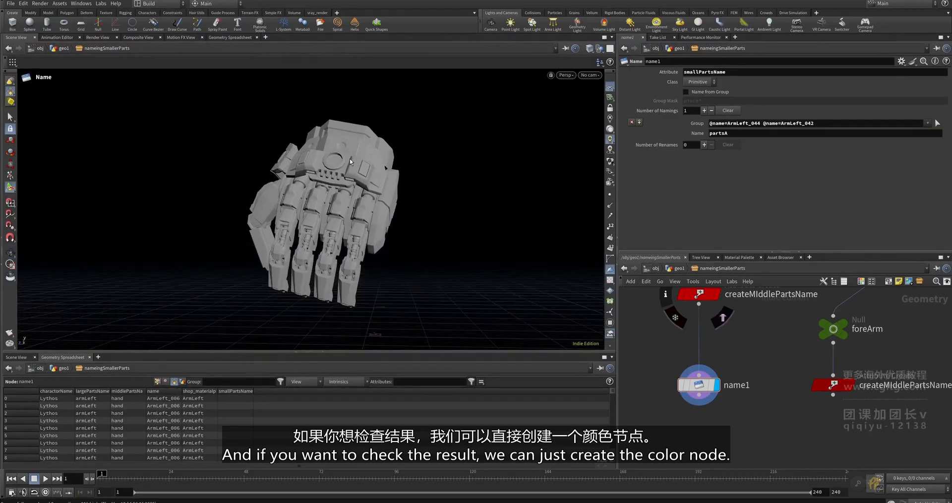
{"action": "scroll", "coordinate": [704, 397], "scroll_direction": "up", "scroll_amount": 2}
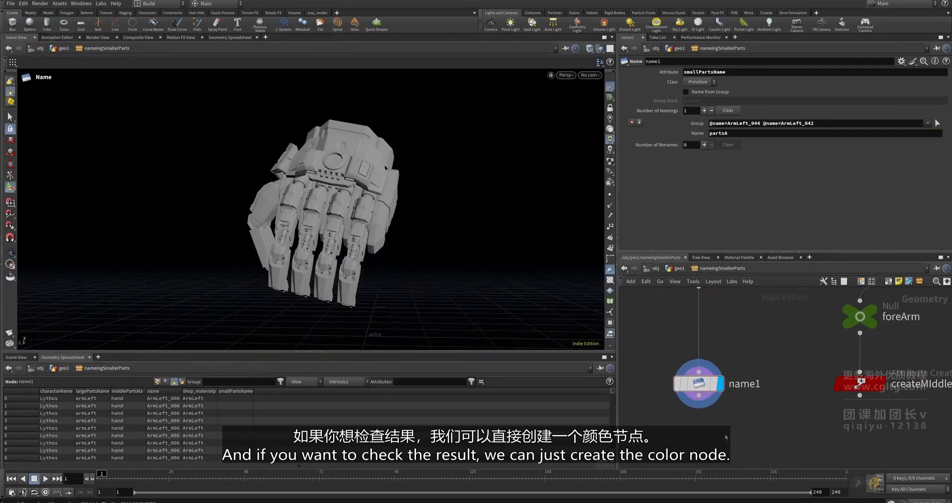
- Create a Color node from the Tab search
{"action": "key", "text": "Tab"}
{"action": "type", "text": "color"}
{"action": "key", "text": "Return"}
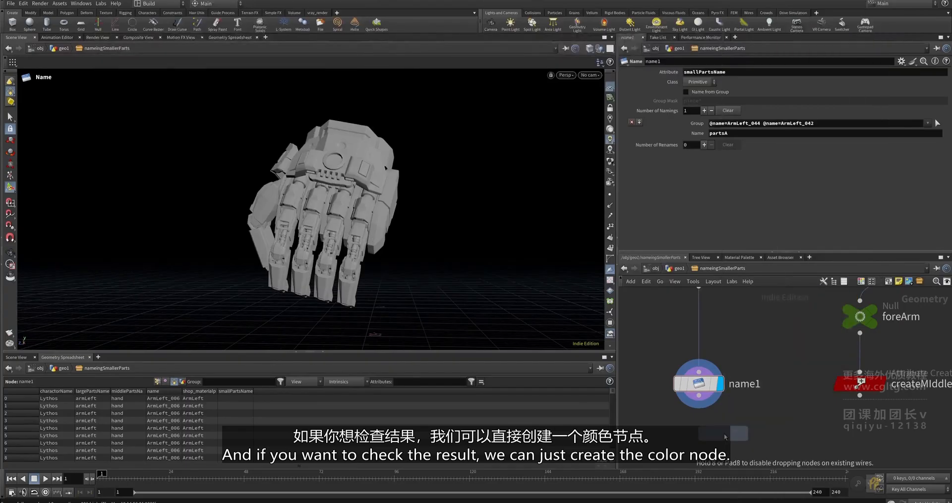
- Place color1 under name1, colouring primitives with Random from Attribute using smallPartsName
{"action": "left_click", "coordinate": [725, 436]}
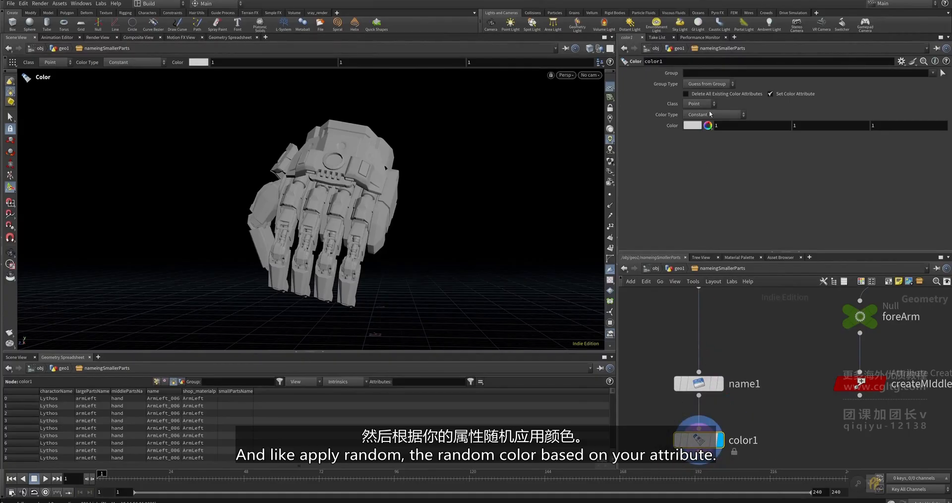
{"action": "left_click", "coordinate": [698, 103]}
{"action": "left_click", "coordinate": [699, 123]}
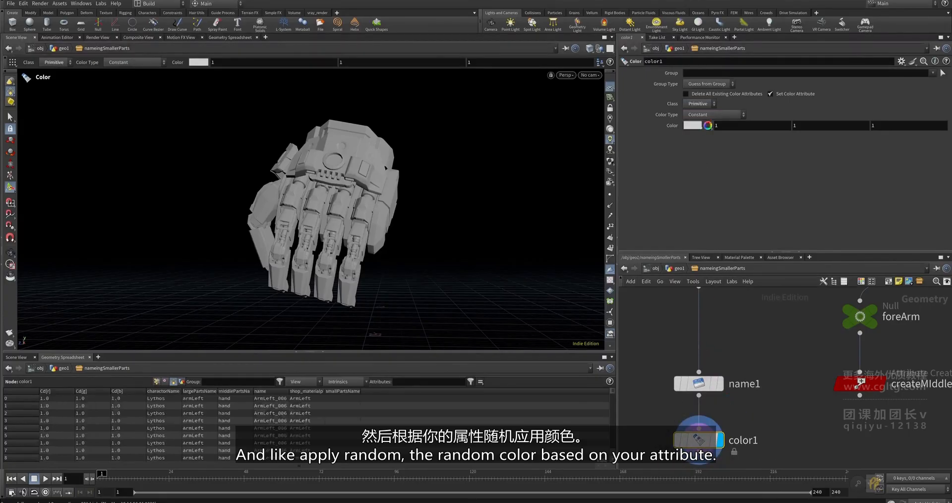
{"action": "left_click", "coordinate": [709, 115]}
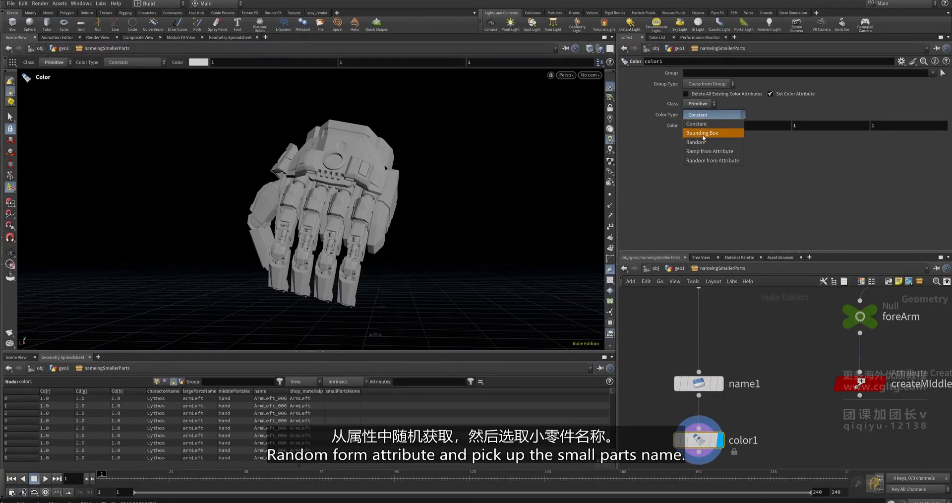
{"action": "left_click", "coordinate": [708, 162]}
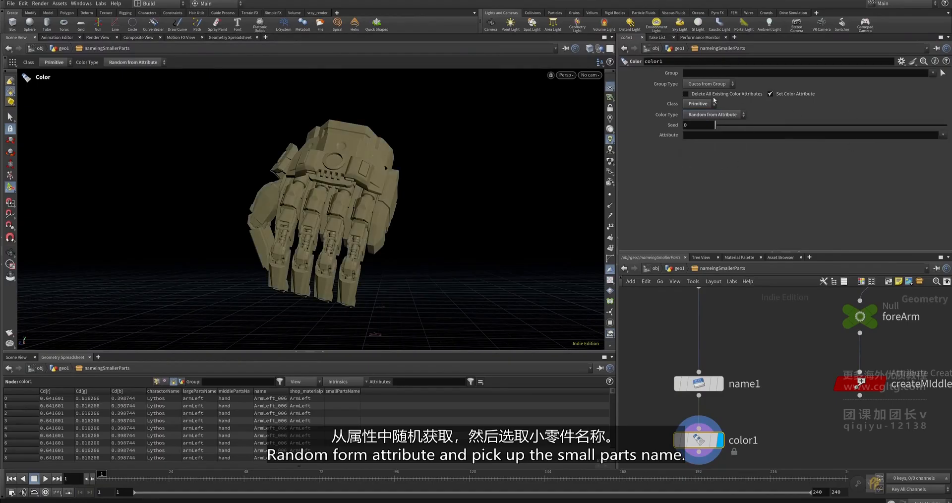
{"action": "left_click", "coordinate": [945, 134]}
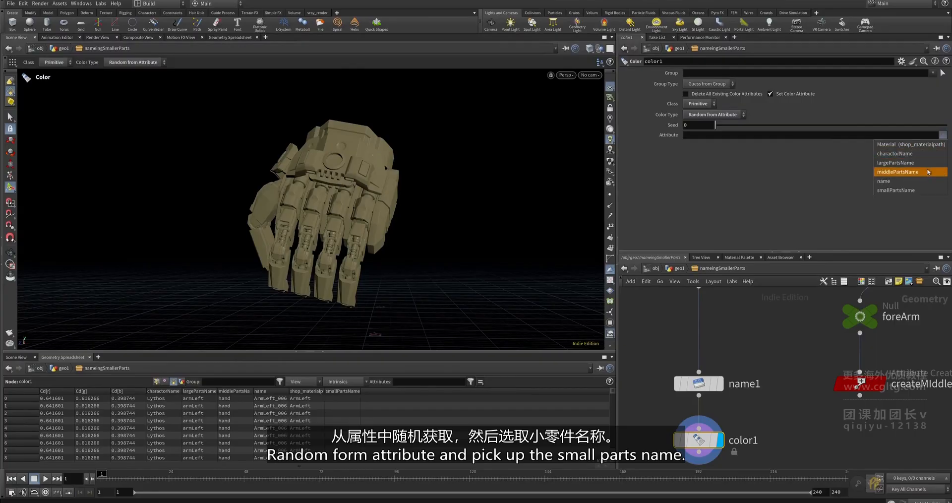
{"action": "left_click", "coordinate": [917, 191]}
{"action": "left_click_drag", "start_coordinate": [365, 204], "coordinate": [399, 183], "text": "alt"}
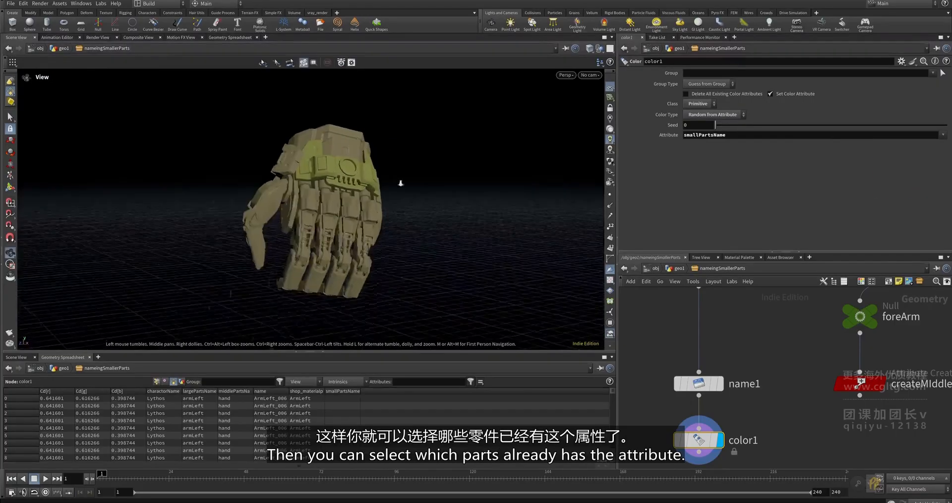
{"action": "scroll", "coordinate": [411, 186], "scroll_direction": "up", "scroll_amount": 4}
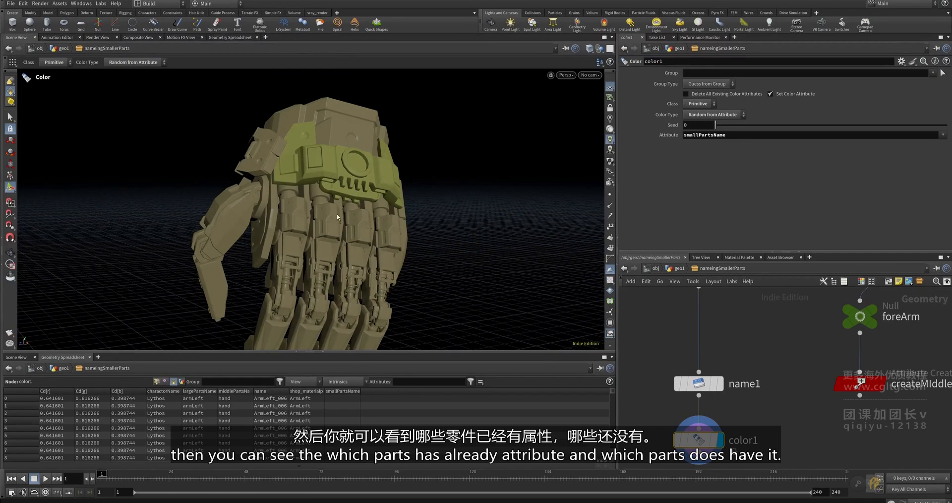
{"action": "left_click", "coordinate": [698, 383]}
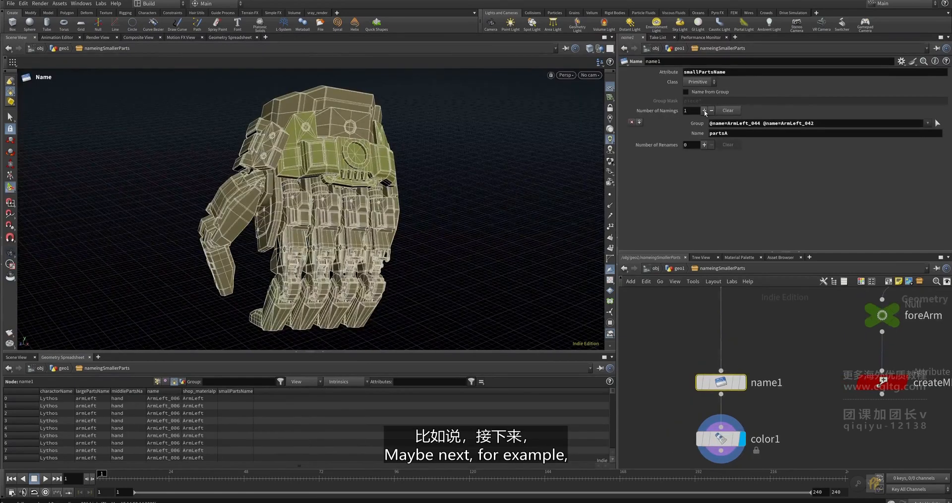
- Tag piece ArmLeft_010 as partsB in name1's second naming group
{"action": "left_click", "coordinate": [937, 142]}
{"action": "left_click_drag", "start_coordinate": [317, 148], "coordinate": [255, 142], "text": "alt"}
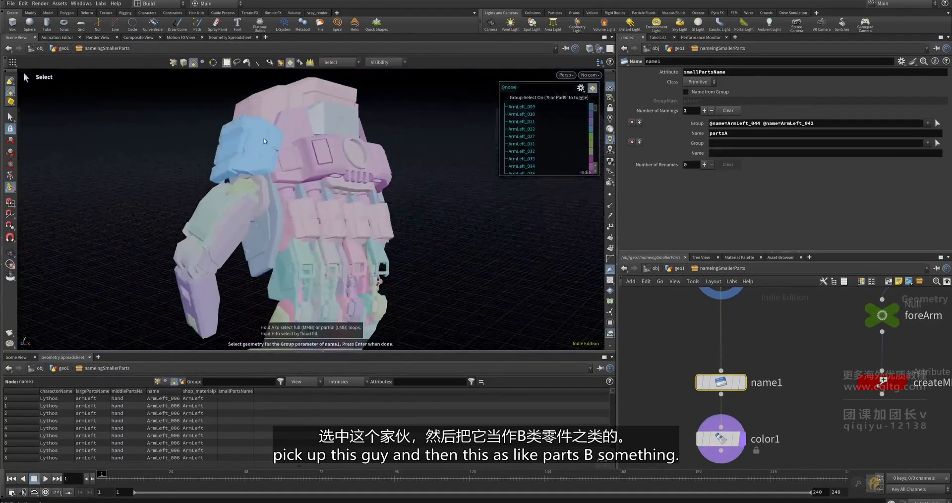
{"action": "left_click", "coordinate": [254, 141]}
{"action": "key", "text": "Return"}
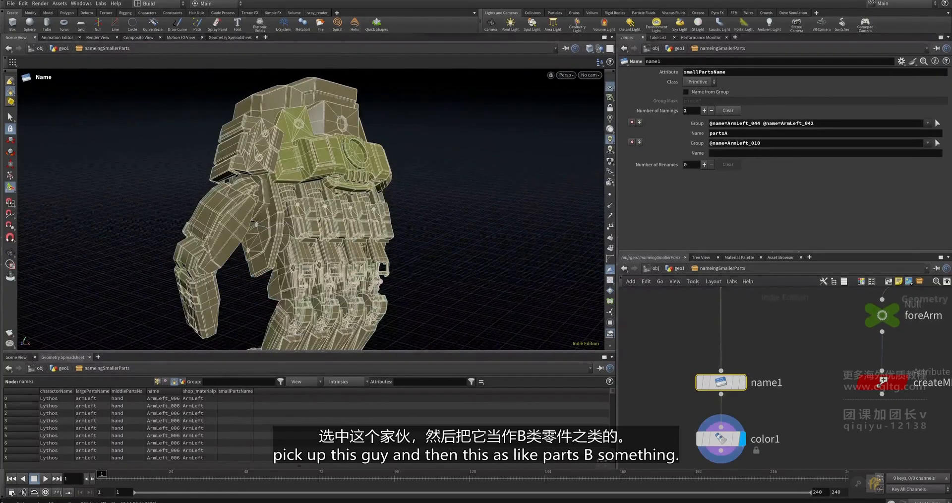
{"action": "left_click", "coordinate": [730, 153]}
{"action": "type", "text": "partsA"}
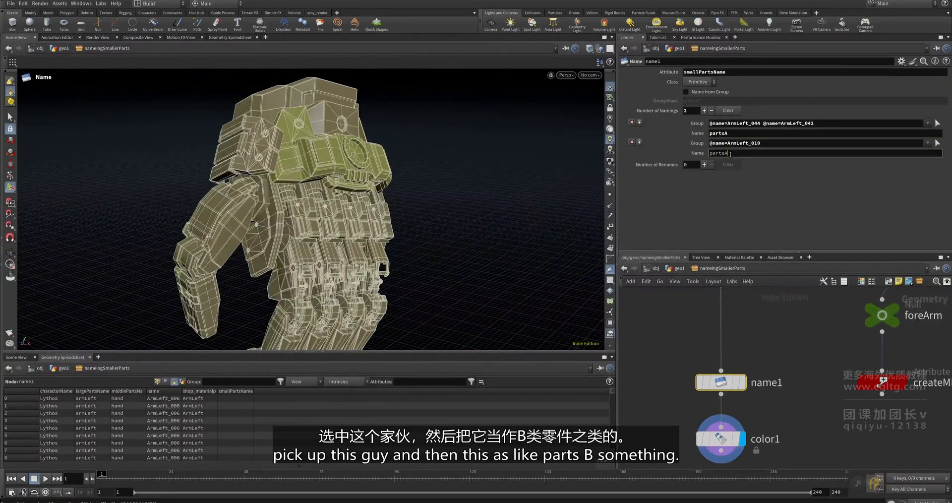
{"action": "type", "text": "B"}
{"action": "key", "text": "Return"}
{"action": "left_click_drag", "start_coordinate": [397, 208], "coordinate": [471, 208]}
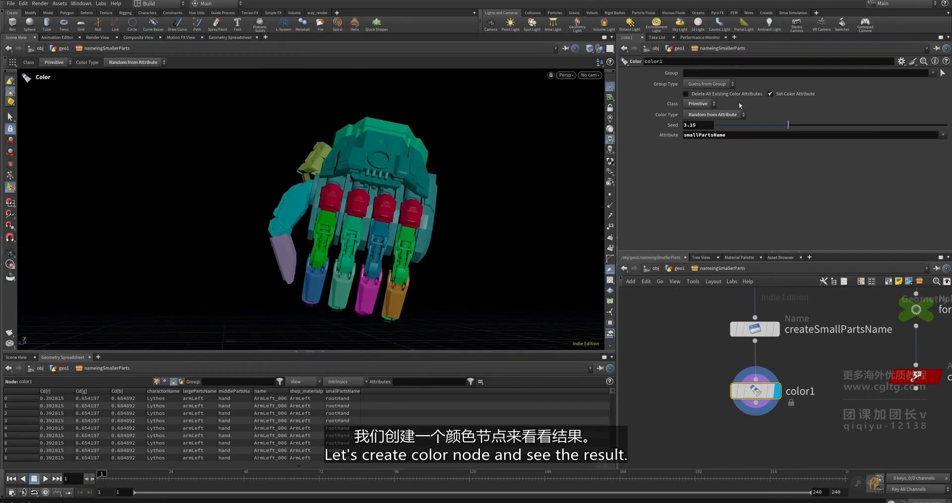
{"action": "left_click_drag", "start_coordinate": [788, 125], "coordinate": [803, 130]}
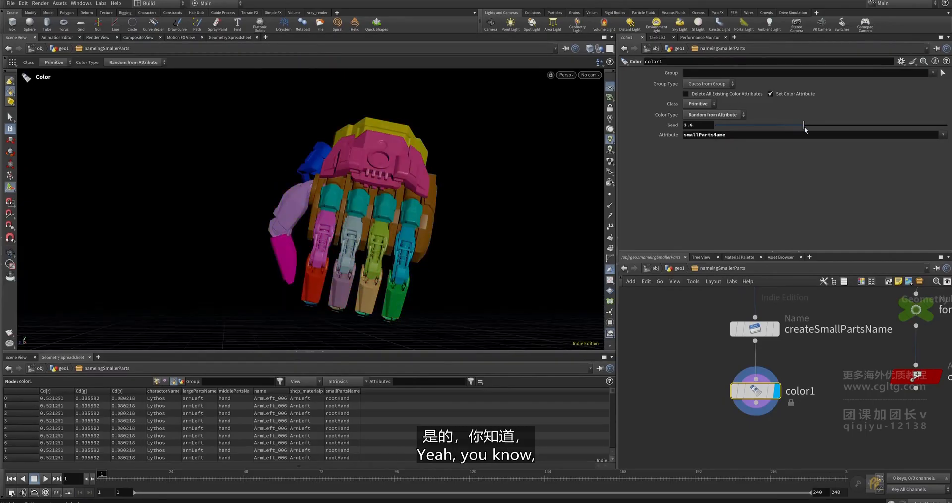
{"action": "key", "text": "Escape"}
{"action": "left_click_drag", "start_coordinate": [519, 186], "coordinate": [356, 248]}
{"action": "key", "text": "Return"}
{"action": "key", "text": "Escape"}
{"action": "key", "text": "Return"}
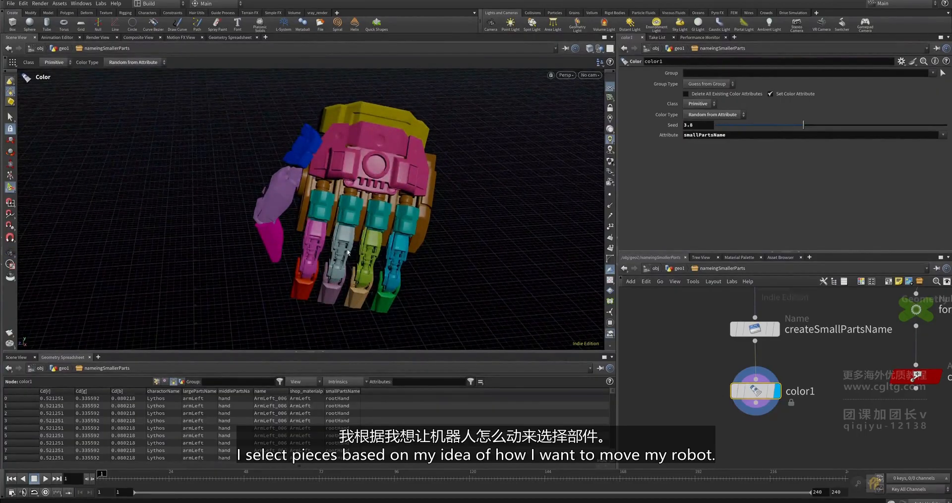
{"action": "left_click_drag", "start_coordinate": [324, 150], "coordinate": [478, 217], "text": "alt"}
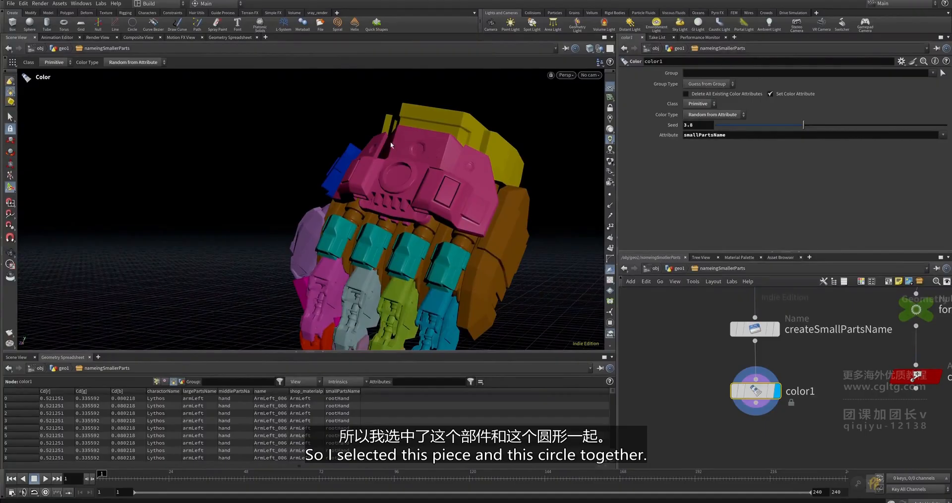
{"action": "right_click_drag", "start_coordinate": [421, 180], "coordinate": [436, 198], "text": "alt"}
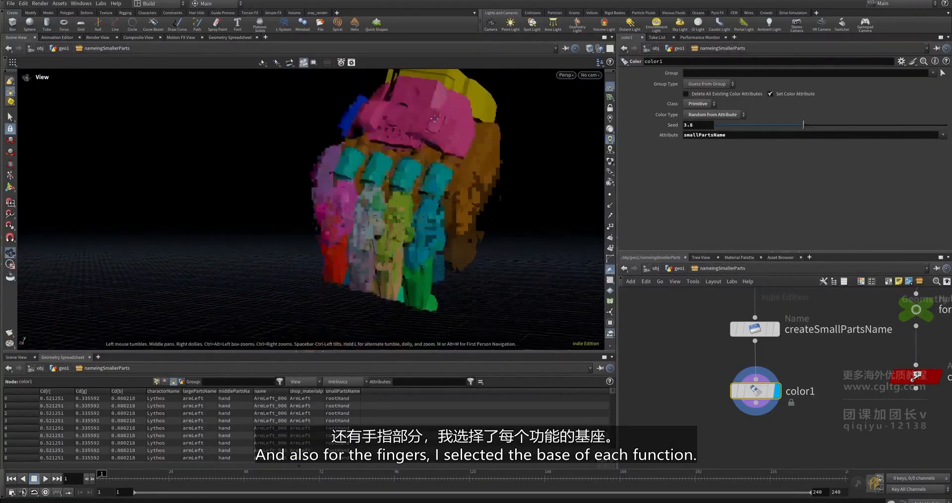
{"action": "mouse_move", "coordinate": [436, 198]}
{"action": "left_mouse_down", "text": "alt"}
{"action": "mouse_move", "coordinate": [499, 208]}
{"action": "mouse_move", "coordinate": [461, 218]}
{"action": "mouse_move", "coordinate": [480, 238]}
{"action": "mouse_move", "coordinate": [430, 247]}
{"action": "mouse_move", "coordinate": [336, 213]}
{"action": "mouse_move", "coordinate": [357, 203]}
{"action": "mouse_move", "coordinate": [431, 209]}
{"action": "left_mouse_up", "text": "alt"}
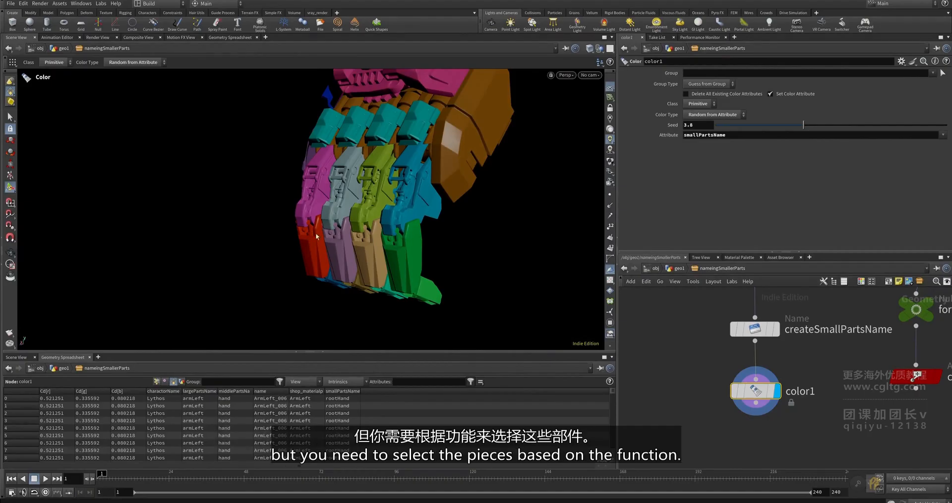
{"action": "left_click_drag", "start_coordinate": [339, 233], "coordinate": [490, 211], "text": "alt"}
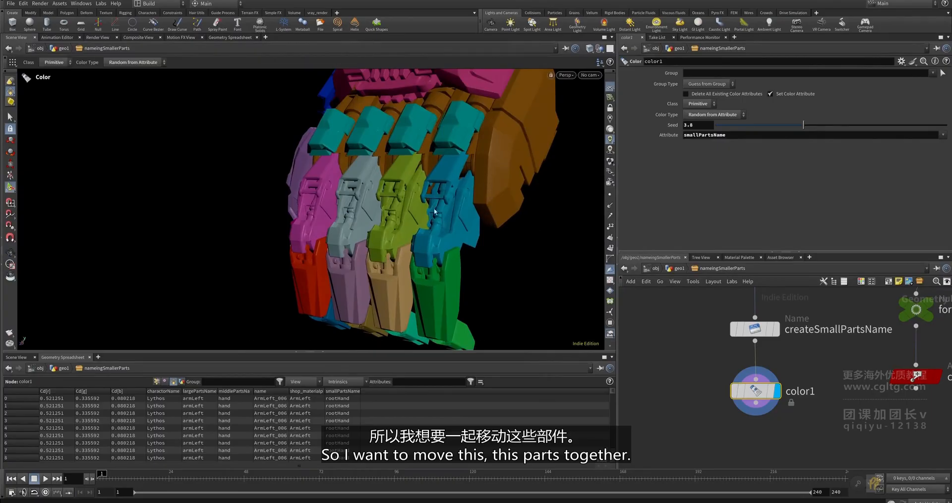
{"action": "left_click_drag", "start_coordinate": [473, 206], "coordinate": [407, 174], "text": "alt"}
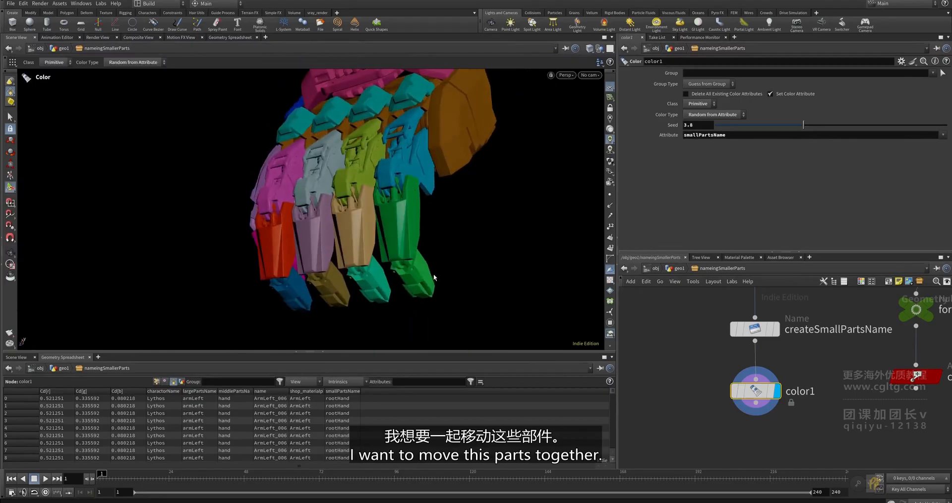
{"action": "left_click_drag", "start_coordinate": [437, 277], "coordinate": [278, 181], "text": "alt"}
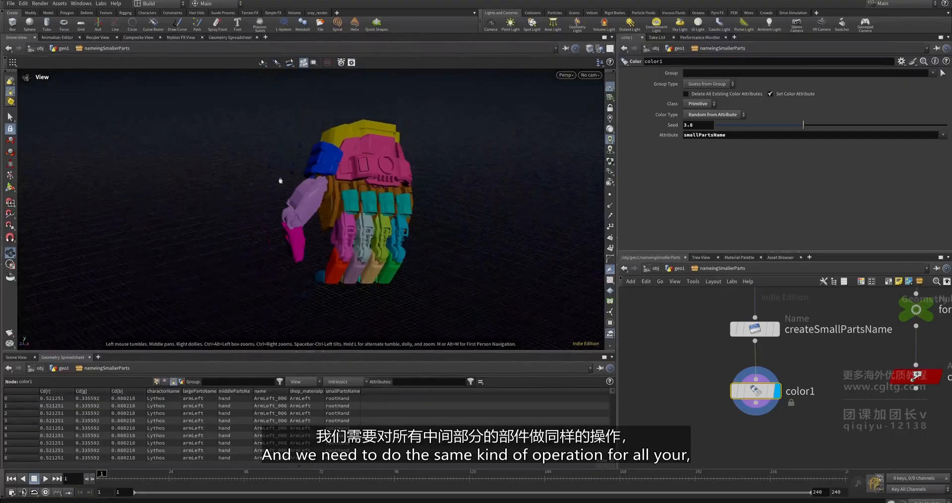
{"action": "key", "text": "h"}
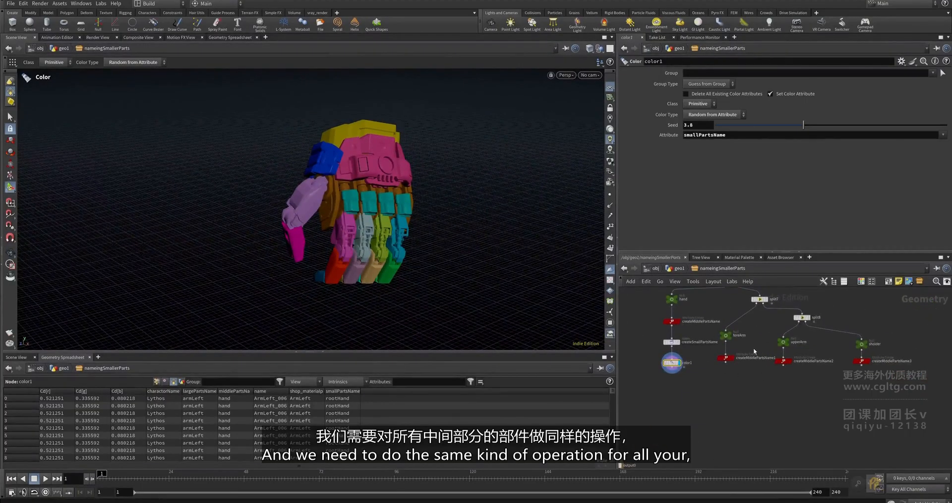
{"action": "scroll", "coordinate": [733, 369], "scroll_direction": "up", "scroll_amount": 4}
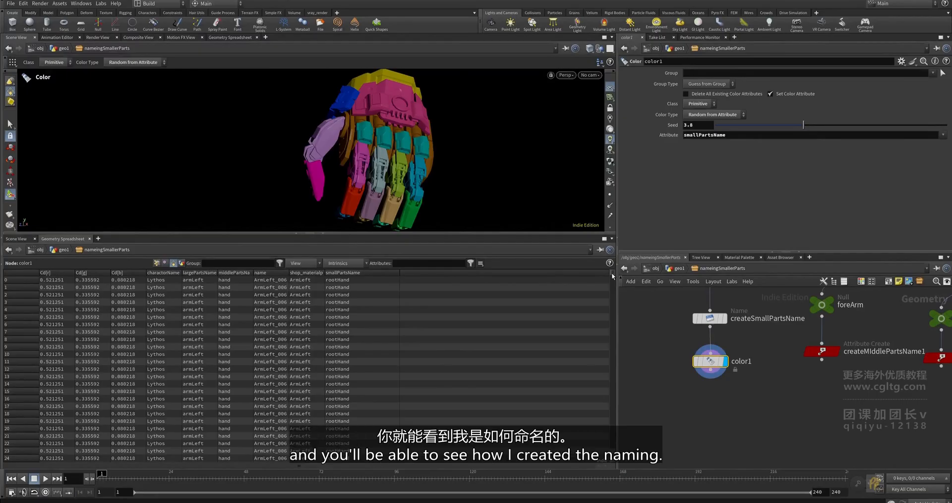
{"action": "mouse_move", "coordinate": [612, 276]}
{"action": "left_mouse_down"}
{"action": "mouse_move", "coordinate": [615, 369]}
{"action": "mouse_move", "coordinate": [609, 270]}
{"action": "left_mouse_up"}
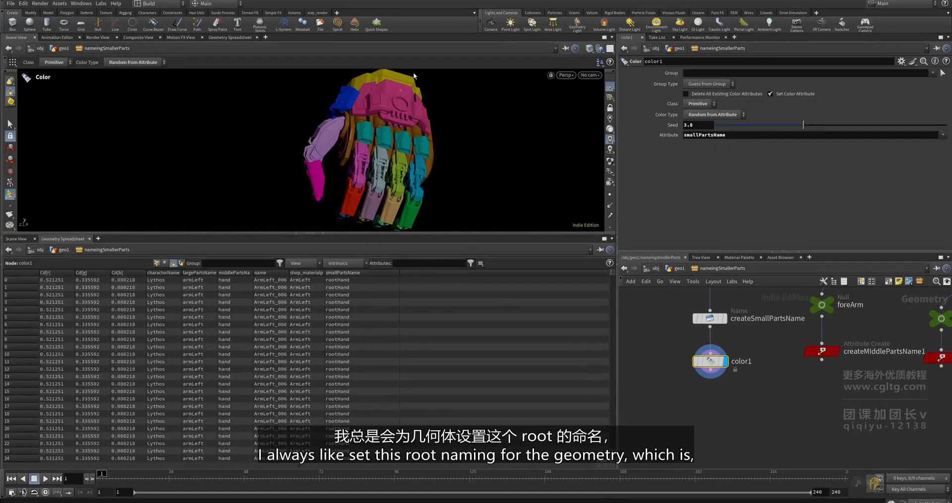
{"action": "key", "text": "Escape"}
{"action": "left_click_drag", "start_coordinate": [426, 111], "coordinate": [292, 136]}
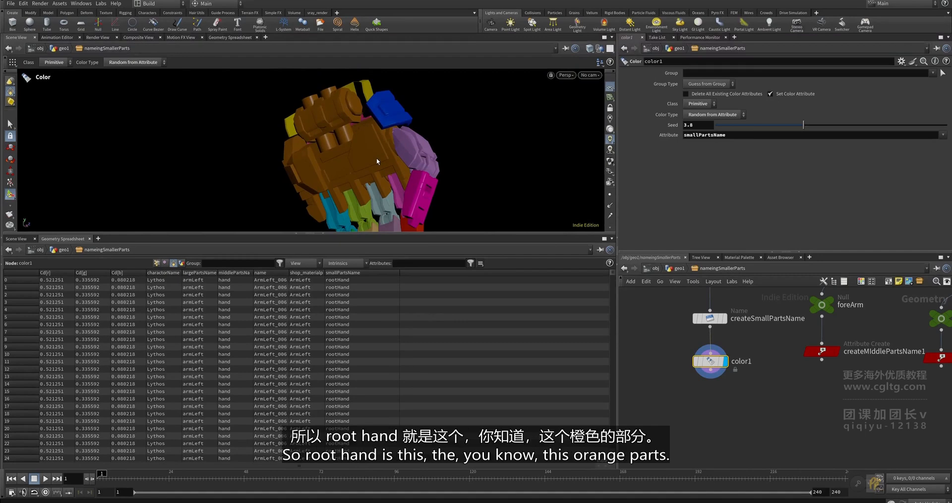
{"action": "left_click", "coordinate": [352, 279]}
{"action": "left_click_drag", "start_coordinate": [358, 141], "coordinate": [385, 80], "text": "alt"}
{"action": "scroll", "coordinate": [392, 139], "scroll_direction": "up", "scroll_amount": 3}
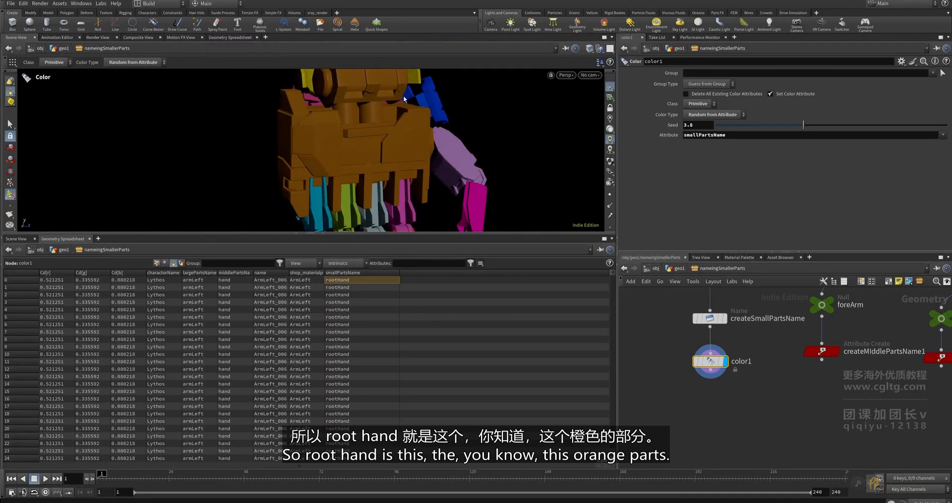
{"action": "left_click_drag", "start_coordinate": [408, 119], "coordinate": [344, 97], "text": "alt"}
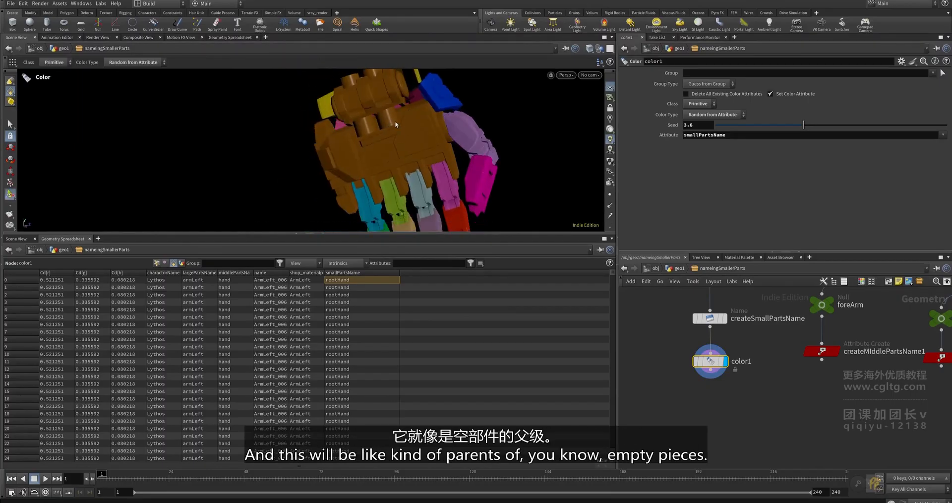
{"action": "left_click_drag", "start_coordinate": [412, 125], "coordinate": [284, 121]}
{"action": "key", "text": "Return"}
{"action": "left_click_drag", "start_coordinate": [358, 110], "coordinate": [340, 129]}
{"action": "left_click_drag", "start_coordinate": [451, 143], "coordinate": [613, 135], "text": "alt"}
{"action": "left_click_drag", "start_coordinate": [379, 125], "coordinate": [462, 128], "text": "alt"}
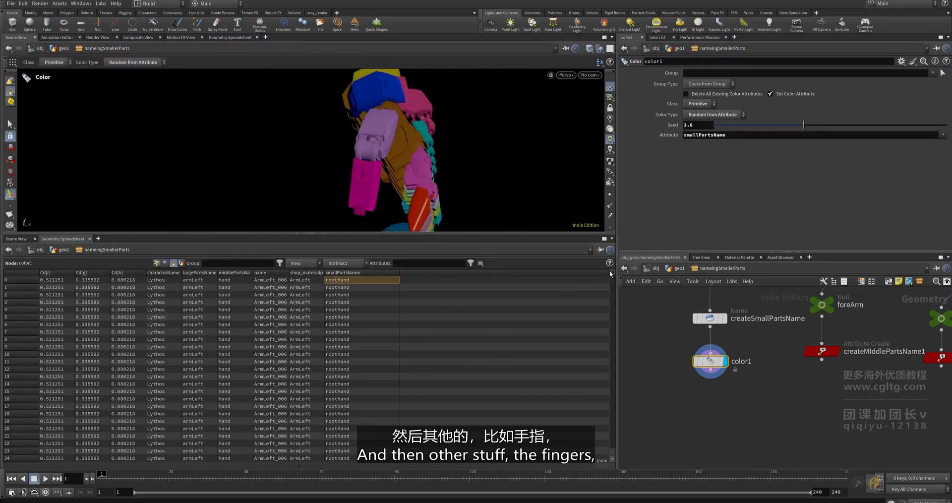
{"action": "left_click_drag", "start_coordinate": [612, 273], "coordinate": [613, 289]}
{"action": "left_click_drag", "start_coordinate": [393, 142], "coordinate": [278, 127], "text": "alt"}
- Sort the spreadsheet by smallPartsName and review finger part names like middleFingerB while orbiting the hand
{"action": "left_click_drag", "start_coordinate": [436, 139], "coordinate": [408, 186], "text": "alt"}
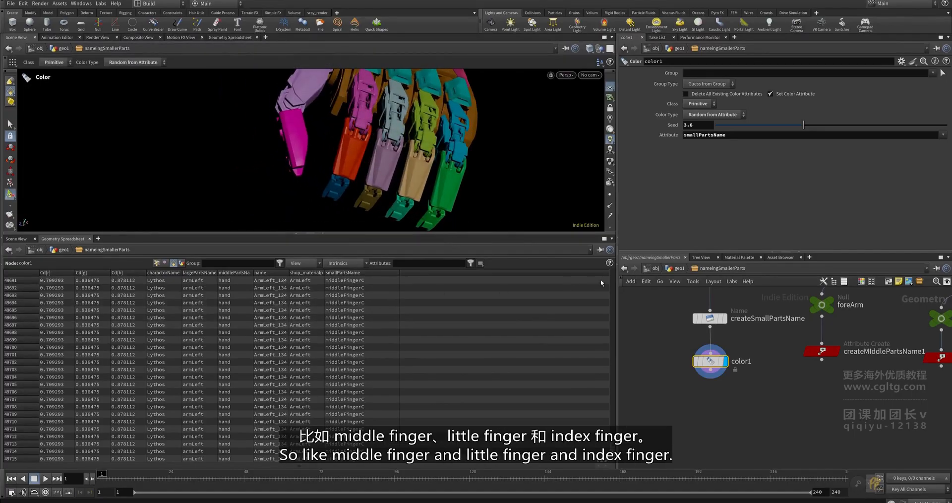
{"action": "left_click_drag", "start_coordinate": [615, 448], "coordinate": [621, 323]}
{"action": "left_click", "coordinate": [348, 272]}
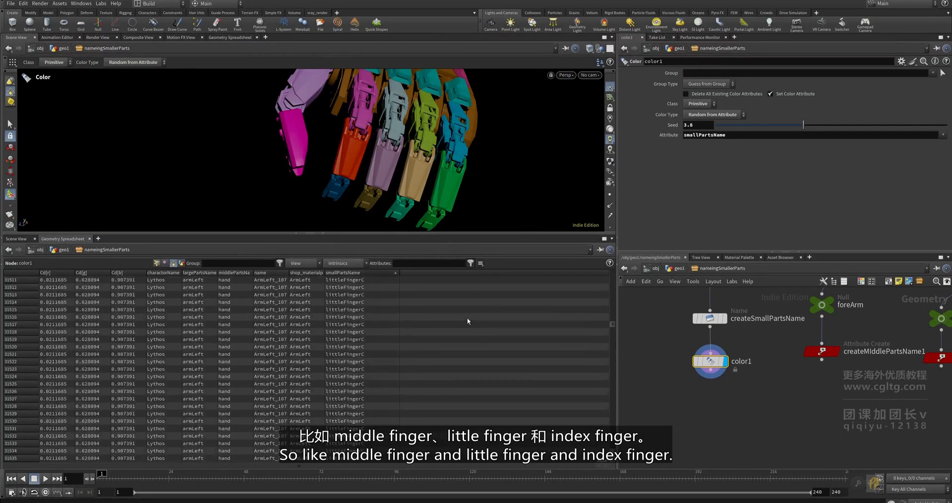
{"action": "left_click_drag", "start_coordinate": [616, 282], "coordinate": [618, 338]}
{"action": "left_click_drag", "start_coordinate": [397, 161], "coordinate": [403, 115], "text": "alt"}
{"action": "key", "text": "Return"}
{"action": "left_click_drag", "start_coordinate": [423, 159], "coordinate": [454, 168]}
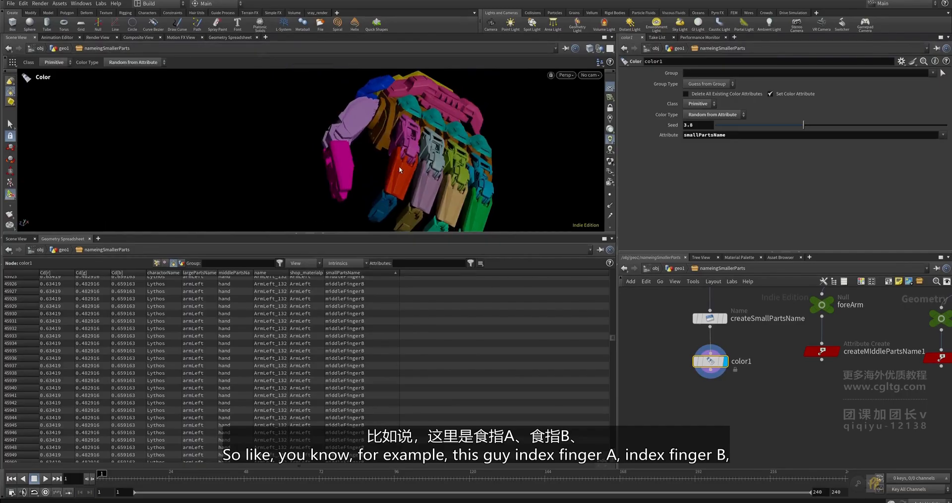
{"action": "mouse_move", "coordinate": [414, 148]}
{"action": "left_mouse_down"}
{"action": "mouse_move", "coordinate": [406, 153]}
{"action": "mouse_move", "coordinate": [422, 154]}
{"action": "left_mouse_up"}
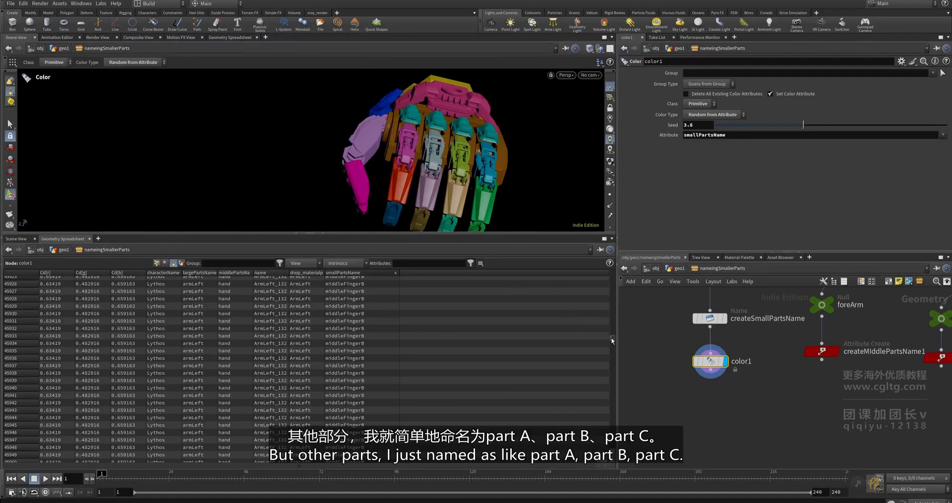
{"action": "left_click_drag", "start_coordinate": [612, 338], "coordinate": [614, 378]}
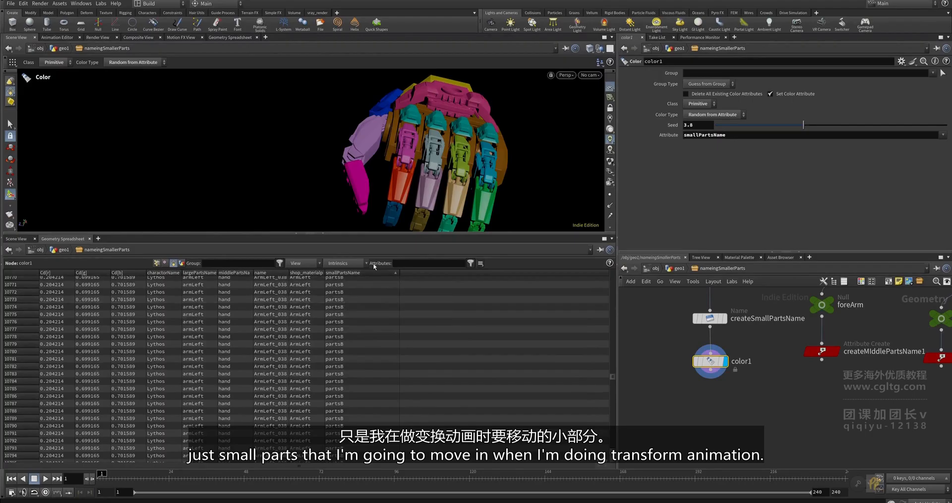
- Orbit around the coloured hand, then scroll the spreadsheet and network toward the arm branches
{"action": "left_click_drag", "start_coordinate": [459, 106], "coordinate": [383, 120], "text": "alt"}
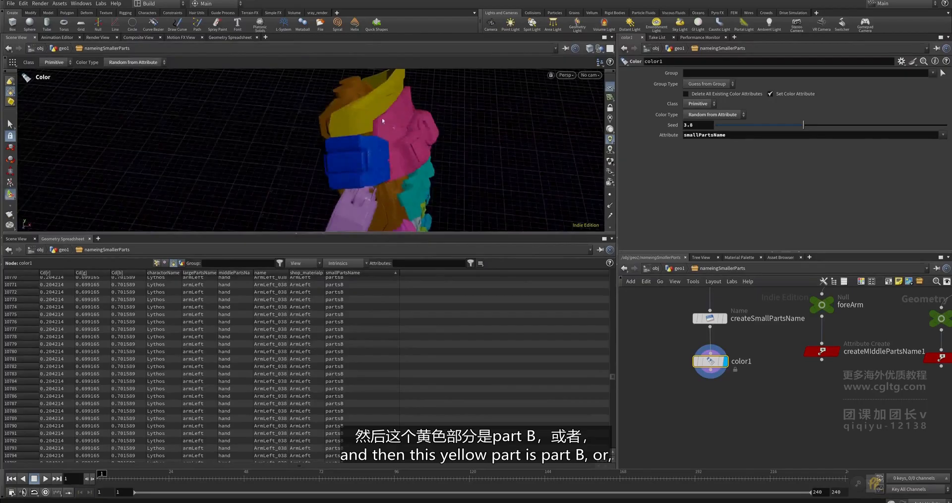
{"action": "left_click_drag", "start_coordinate": [415, 90], "coordinate": [302, 130], "text": "alt"}
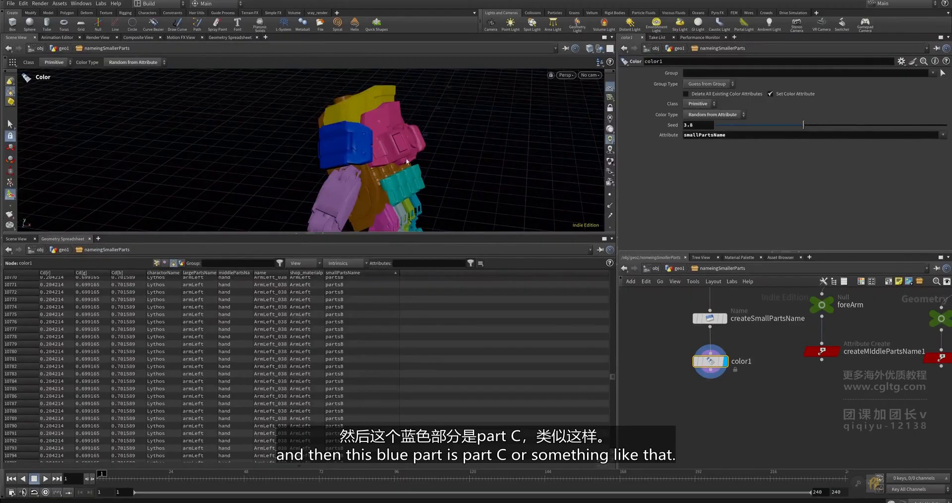
{"action": "left_click_drag", "start_coordinate": [436, 184], "coordinate": [429, 136], "text": "alt"}
{"action": "key", "text": "Return"}
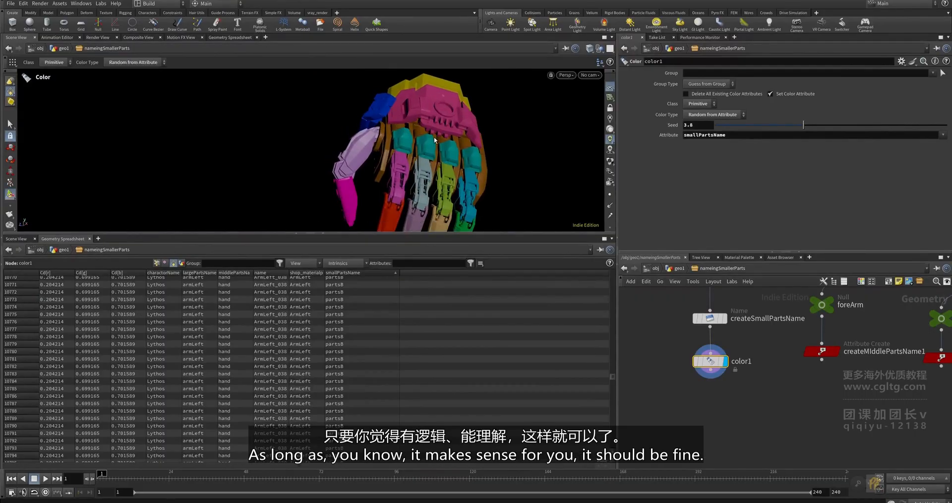
{"action": "left_click_drag", "start_coordinate": [613, 373], "coordinate": [625, 438]}
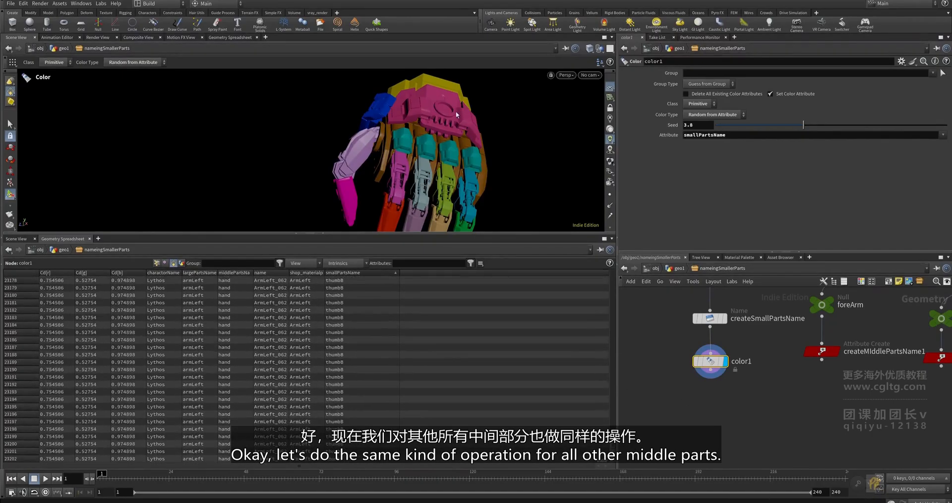
{"action": "scroll", "coordinate": [707, 371], "scroll_direction": "down", "scroll_amount": 5}
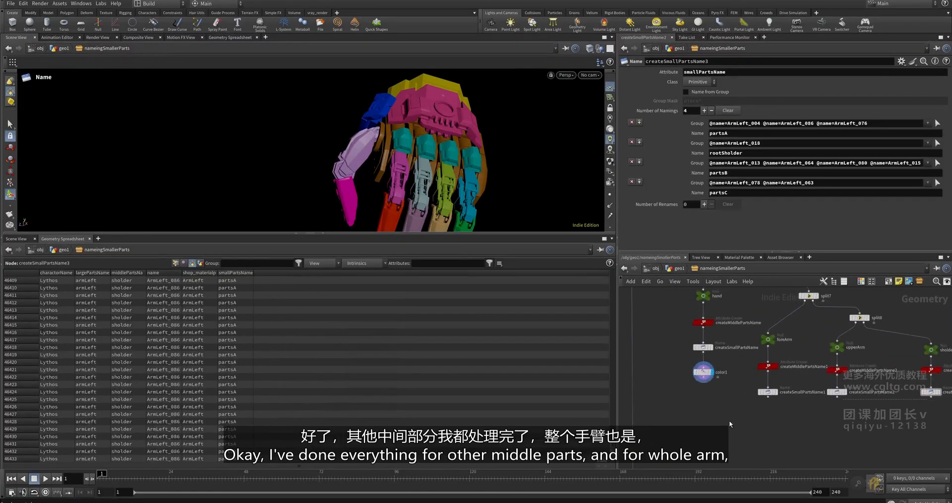
{"action": "left_click", "coordinate": [698, 372]}
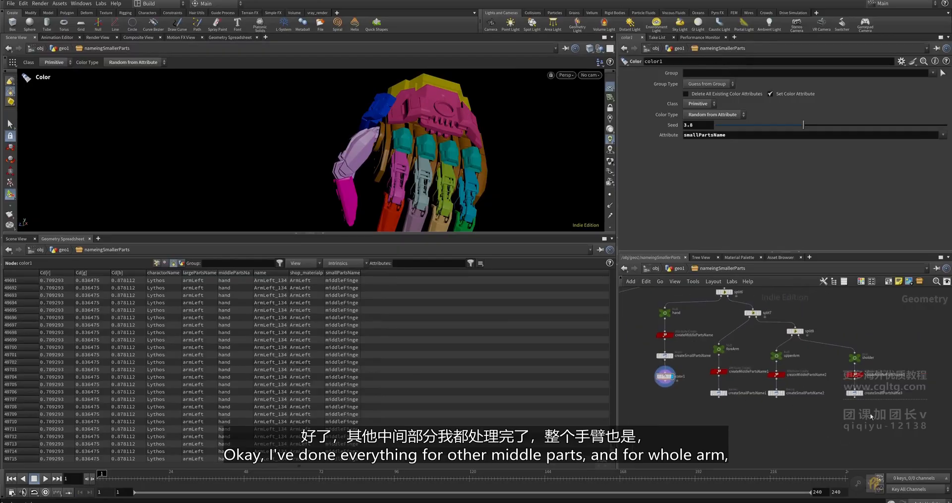
- Inspect the foreArm, createMiddlePartsName1 and createSmallPartsName1 outputs, widening the middlePartsName column
{"action": "scroll", "coordinate": [717, 349], "scroll_direction": "up", "scroll_amount": 5}
{"action": "left_click", "coordinate": [718, 349]}
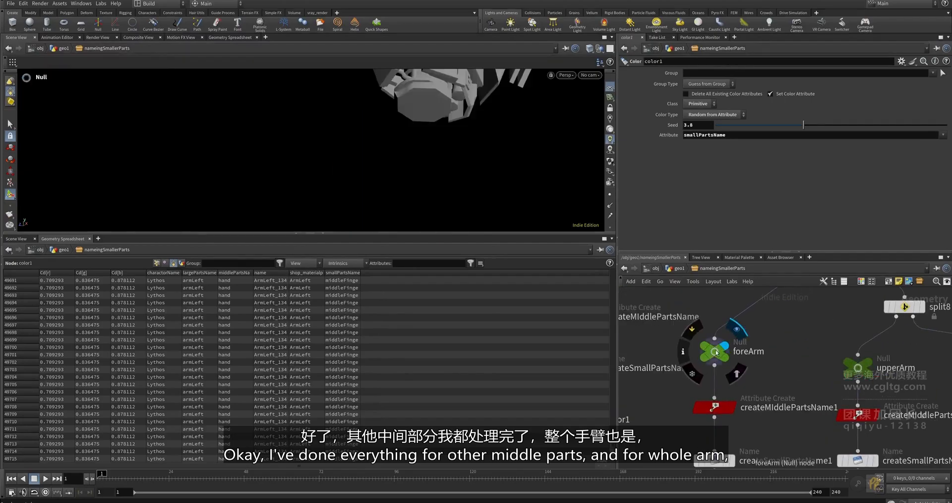
{"action": "key", "text": "f"}
{"action": "scroll", "coordinate": [714, 404], "scroll_direction": "down", "scroll_amount": 2}
{"action": "left_click", "coordinate": [714, 406]}
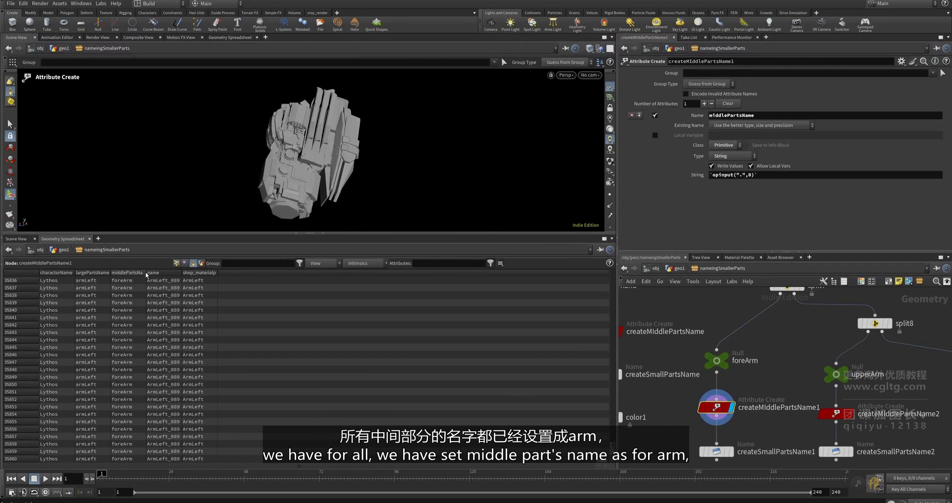
{"action": "left_click_drag", "start_coordinate": [146, 272], "coordinate": [186, 272]}
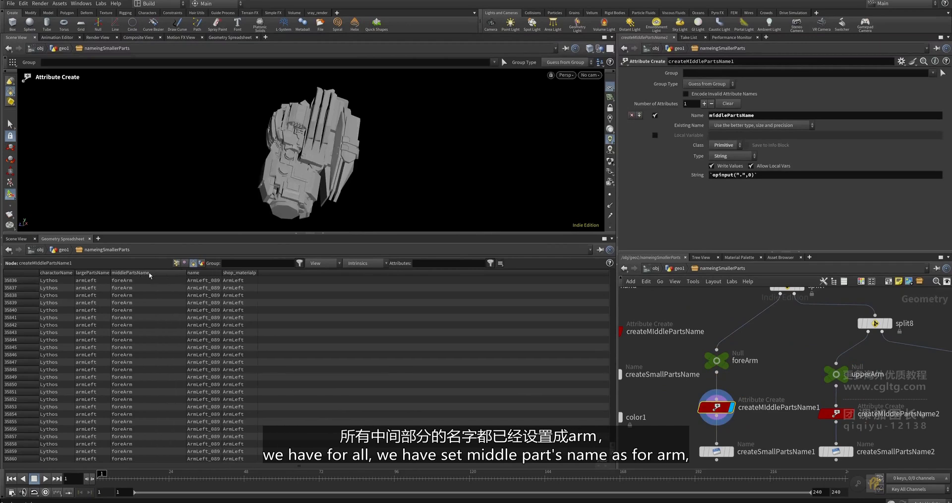
{"action": "middle_click_drag", "start_coordinate": [735, 451], "coordinate": [725, 408]}
{"action": "left_click", "coordinate": [706, 408]}
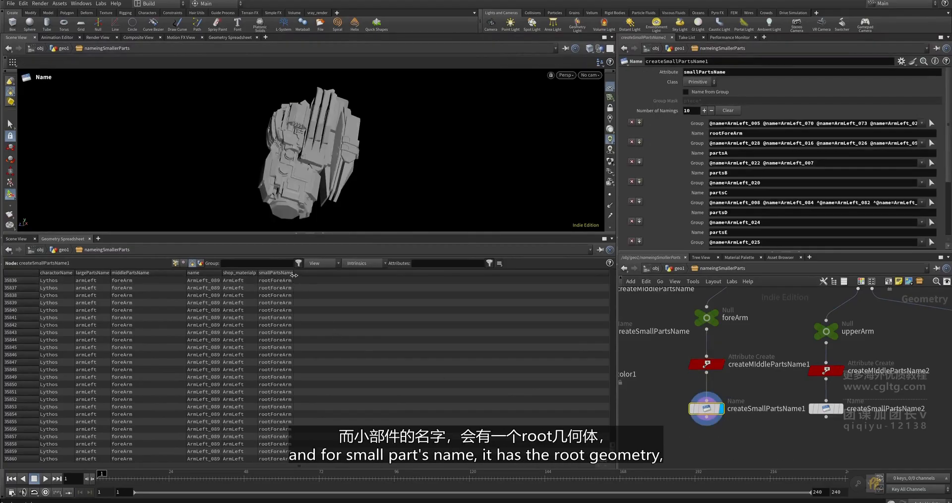
- Connect color1 to createSmallPartsName1 and display it to colour the forearm parts
{"action": "scroll", "coordinate": [704, 379], "scroll_direction": "down", "scroll_amount": 5}
{"action": "mouse_move", "coordinate": [729, 376]}
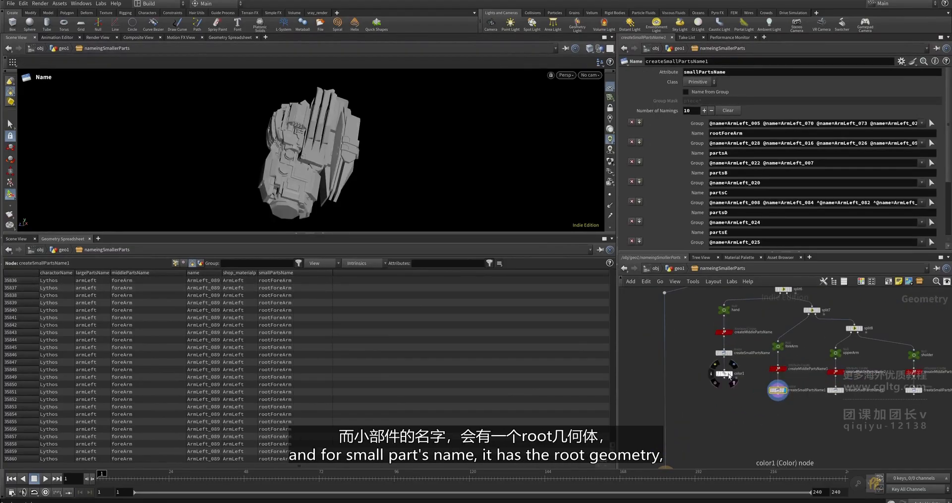
{"action": "scroll", "coordinate": [721, 405], "scroll_direction": "up", "scroll_amount": 2}
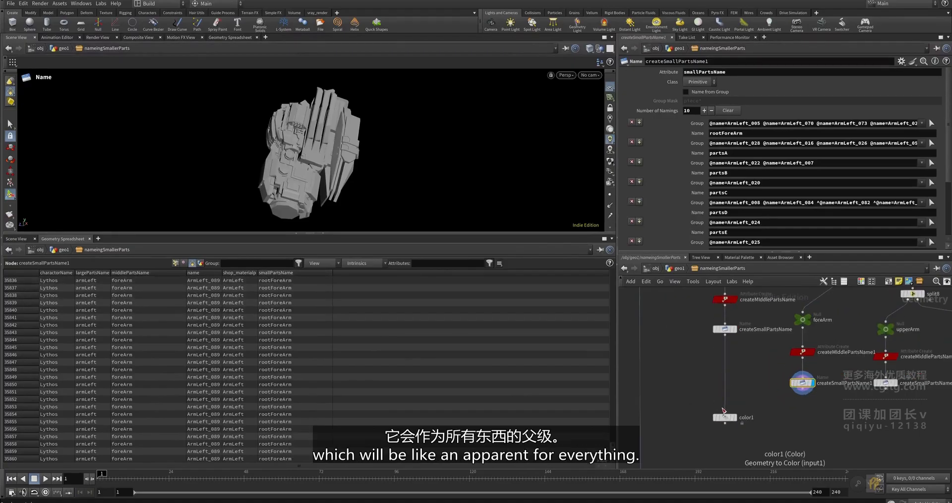
{"action": "left_click_drag", "start_coordinate": [724, 411], "coordinate": [802, 394]}
{"action": "scroll", "coordinate": [726, 417], "scroll_direction": "up", "scroll_amount": 4}
{"action": "left_click", "coordinate": [744, 414]}
{"action": "scroll", "coordinate": [740, 413], "scroll_direction": "down", "scroll_amount": 2}
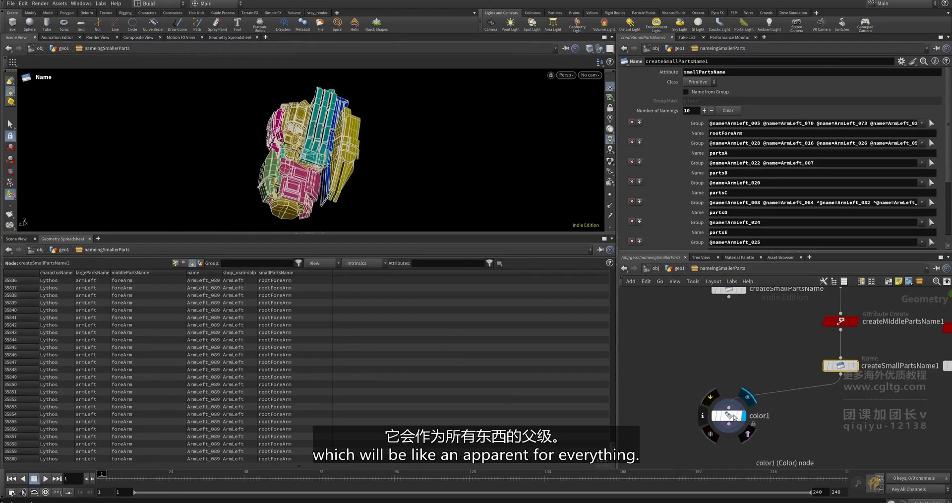
{"action": "left_click_drag", "start_coordinate": [732, 419], "coordinate": [811, 412]}
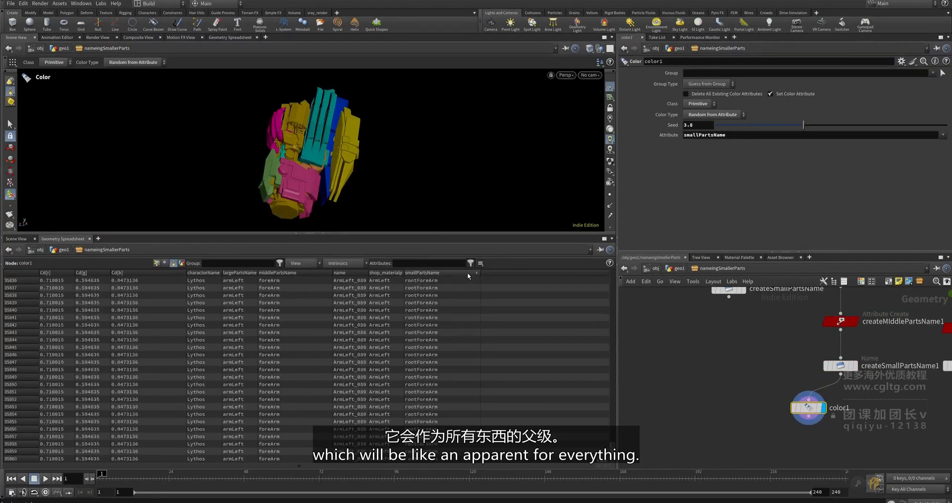
- Orbit the coloured forearm, enlarge the viewport pane, and reposition the node network
{"action": "left_click_drag", "start_coordinate": [450, 177], "coordinate": [385, 177], "text": "alt"}
{"action": "scroll", "coordinate": [342, 145], "scroll_direction": "up", "scroll_amount": 5}
{"action": "left_click_drag", "start_coordinate": [613, 347], "coordinate": [600, 324]}
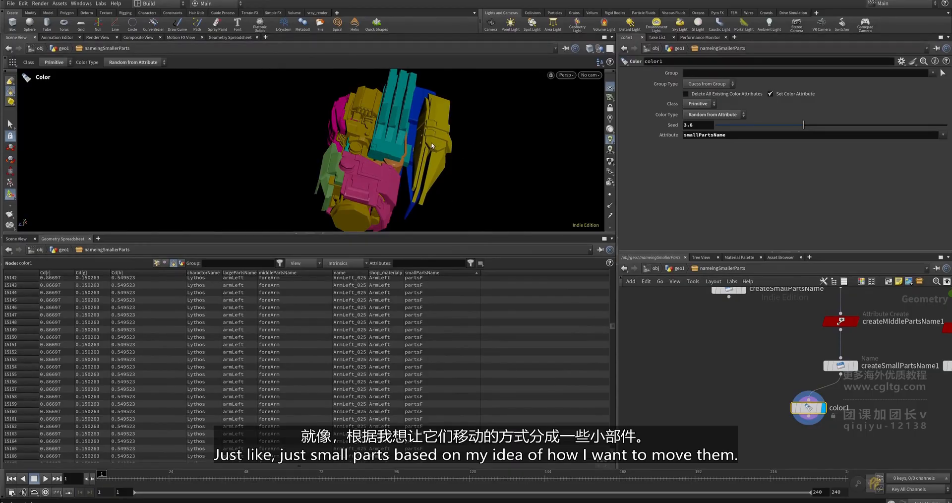
{"action": "left_click_drag", "start_coordinate": [431, 145], "coordinate": [367, 148], "text": "alt"}
{"action": "middle_click_drag", "start_coordinate": [431, 186], "coordinate": [382, 182], "text": "alt"}
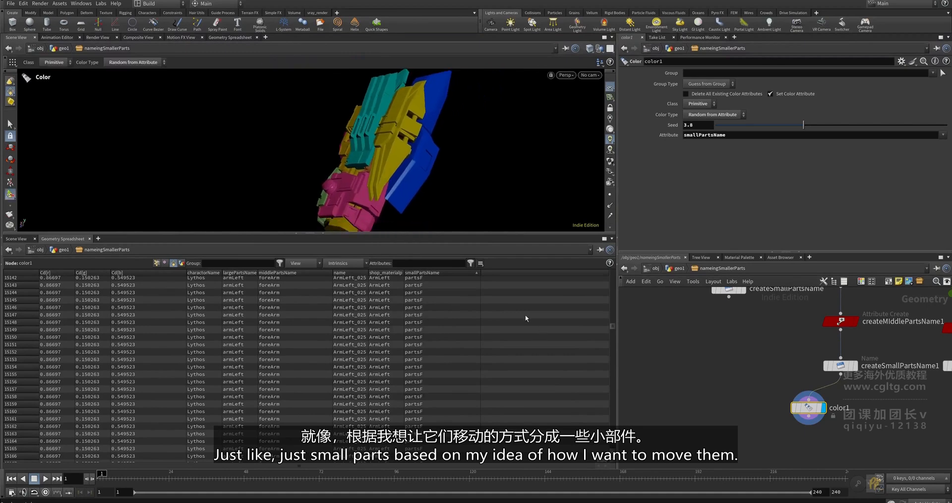
{"action": "left_click_drag", "start_coordinate": [504, 233], "coordinate": [503, 264]}
{"action": "scroll", "coordinate": [868, 416], "scroll_direction": "down", "scroll_amount": 3}
{"action": "middle_click_drag", "start_coordinate": [867, 412], "coordinate": [754, 410]}
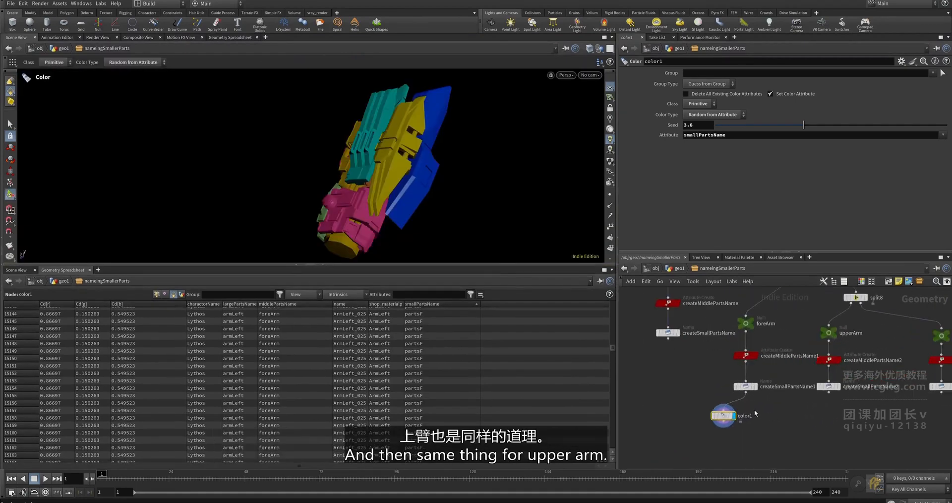
- Feed color1 from createSmallPartsName2, sort smallPartsName descending, and orbit the upper arm parts
{"action": "left_click_drag", "start_coordinate": [730, 415], "coordinate": [816, 422]}
{"action": "scroll", "coordinate": [822, 413], "scroll_direction": "up", "scroll_amount": 2}
{"action": "left_click_drag", "start_coordinate": [830, 388], "coordinate": [807, 417]}
{"action": "left_click_drag", "start_coordinate": [612, 348], "coordinate": [611, 301]}
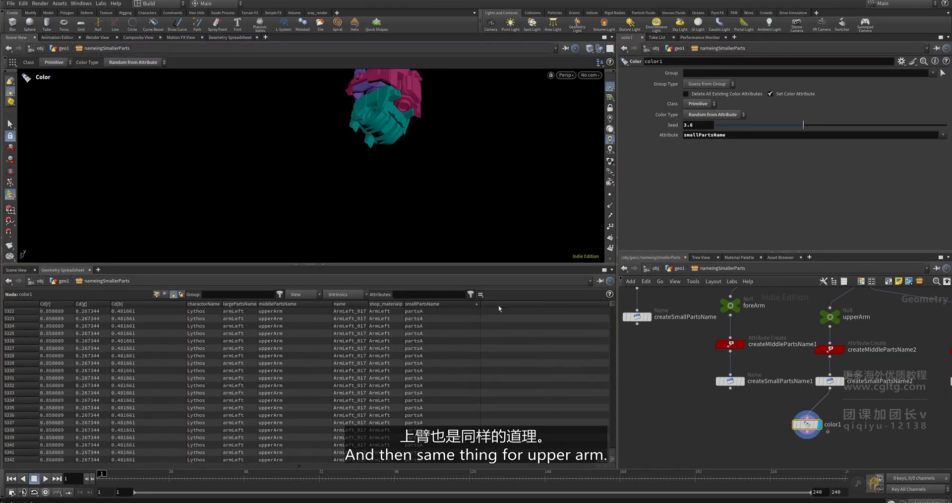
{"action": "key", "text": "space+g"}
{"action": "left_click", "coordinate": [474, 304]}
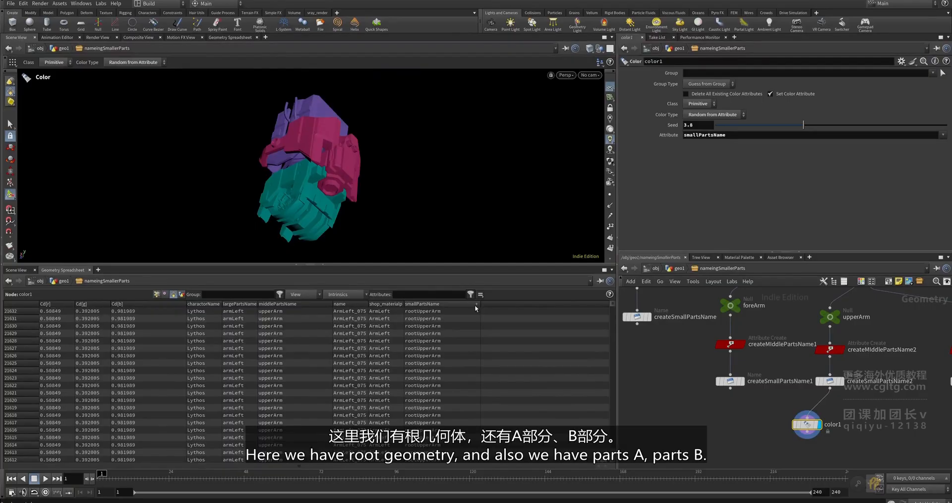
{"action": "left_click_drag", "start_coordinate": [611, 304], "coordinate": [610, 422]}
{"action": "left_click_drag", "start_coordinate": [305, 156], "coordinate": [335, 154]}
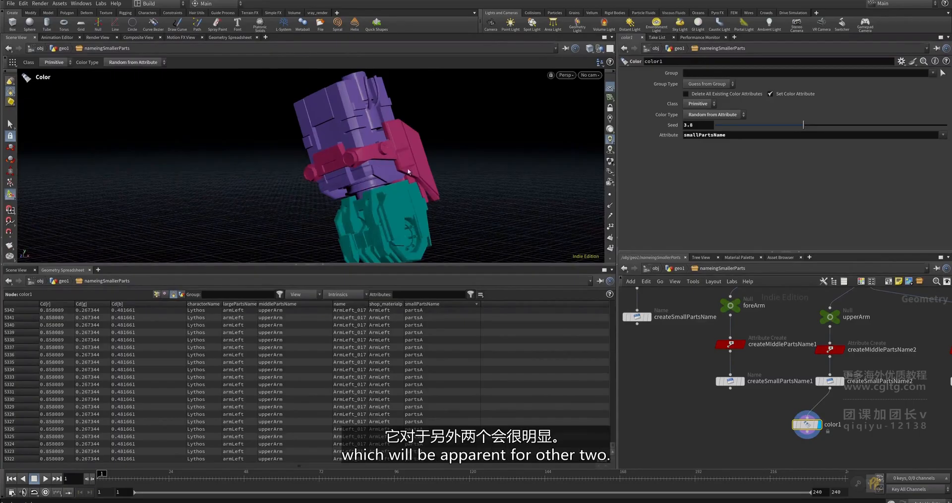
{"action": "left_click_drag", "start_coordinate": [406, 168], "coordinate": [448, 144]}
{"action": "scroll", "coordinate": [830, 418], "scroll_direction": "down", "scroll_amount": 4}
- Rewire color1 to the shoulder's createSmallPartsName3, inspect the rootSholder parts, and annotate the naming chain
{"action": "middle_click_drag", "start_coordinate": [838, 419], "coordinate": [748, 369]}
{"action": "scroll", "coordinate": [744, 365], "scroll_direction": "up", "scroll_amount": 3}
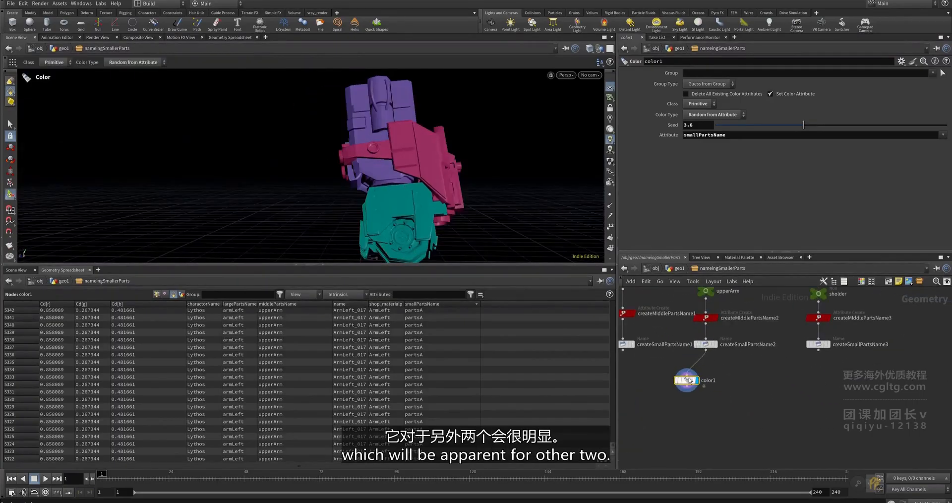
{"action": "left_click_drag", "start_coordinate": [686, 381], "coordinate": [779, 395]}
{"action": "left_click_drag", "start_coordinate": [818, 351], "coordinate": [807, 387]}
{"action": "middle_click_drag", "start_coordinate": [489, 106], "coordinate": [437, 180], "text": "alt"}
{"action": "left_click_drag", "start_coordinate": [437, 179], "coordinate": [471, 191], "text": "alt"}
{"action": "scroll", "coordinate": [602, 401], "scroll_direction": "up", "scroll_amount": 3}
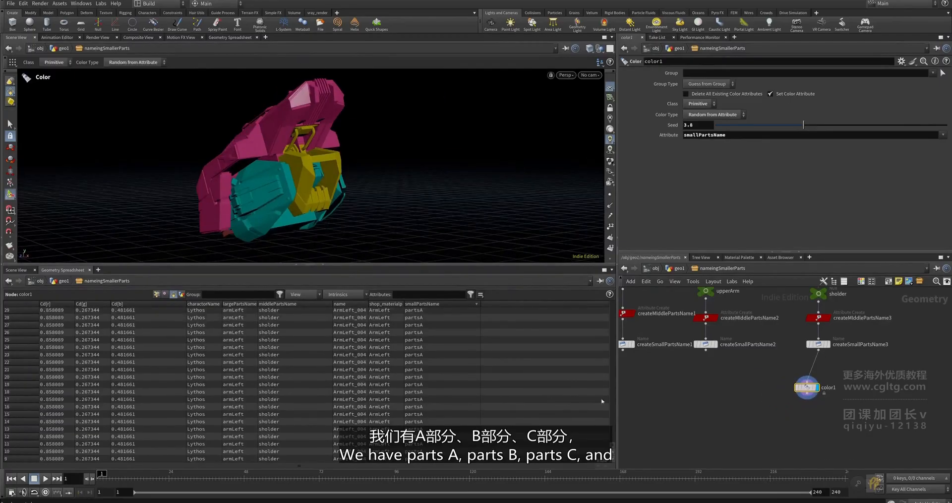
{"action": "left_click_drag", "start_coordinate": [615, 443], "coordinate": [619, 334]}
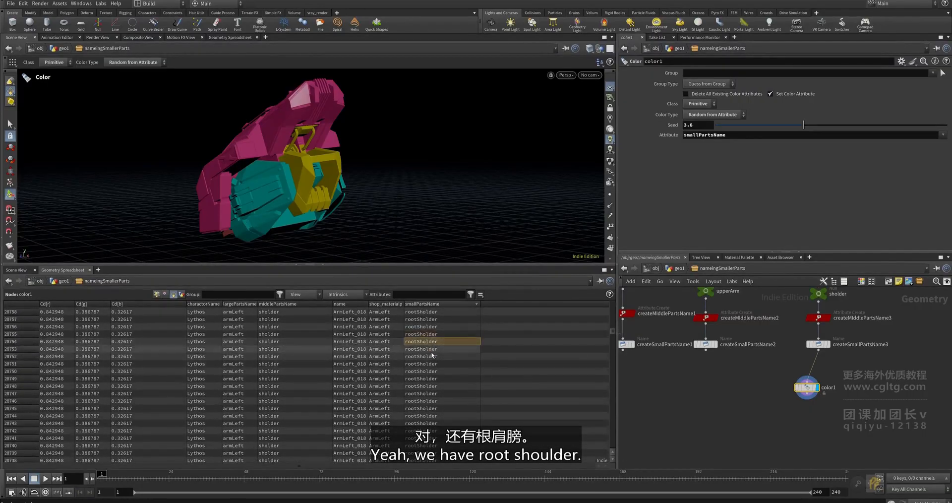
{"action": "left_click_drag", "start_coordinate": [277, 171], "coordinate": [389, 151], "text": "alt"}
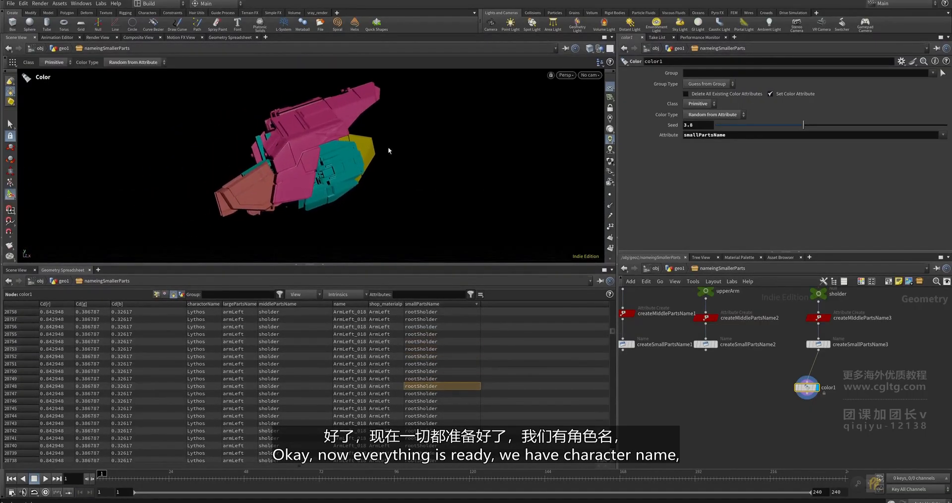
{"action": "left_click", "coordinate": [873, 482]}
{"action": "mouse_move", "coordinate": [597, 392]}
{"action": "left_mouse_down"}
{"action": "mouse_move", "coordinate": [540, 389]}
{"action": "mouse_move", "coordinate": [677, 400]}
{"action": "left_mouse_up"}
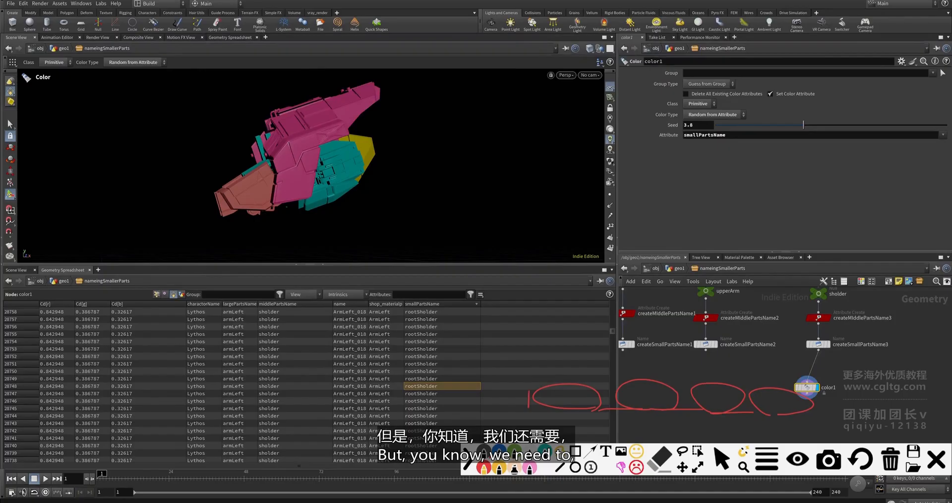
- Finish annotating the naming nodes, then clear the annotations from the screen
{"action": "left_click_drag", "start_coordinate": [633, 362], "coordinate": [842, 420]}
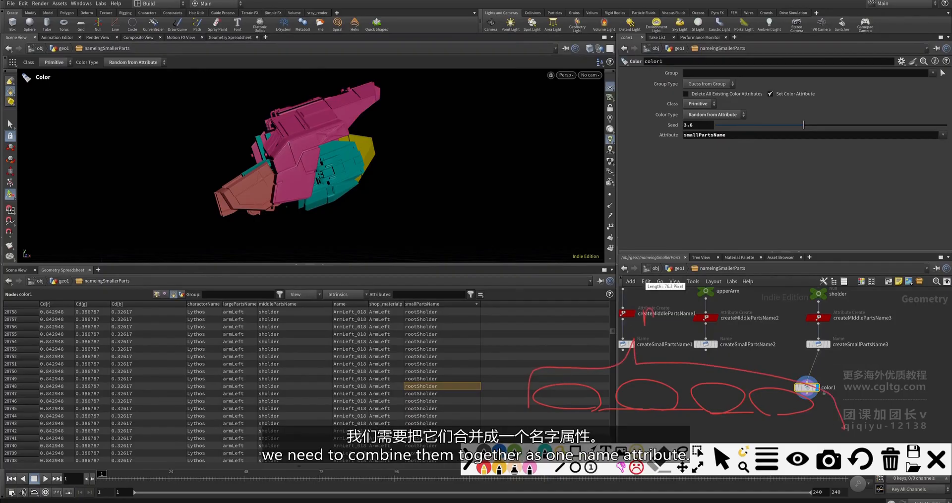
{"action": "left_click_drag", "start_coordinate": [679, 312], "coordinate": [694, 321]}
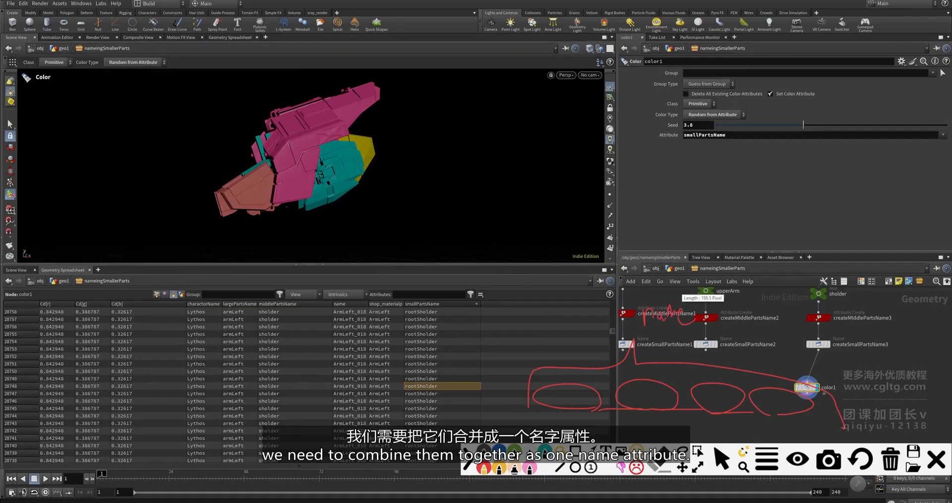
{"action": "left_click", "coordinate": [936, 459]}
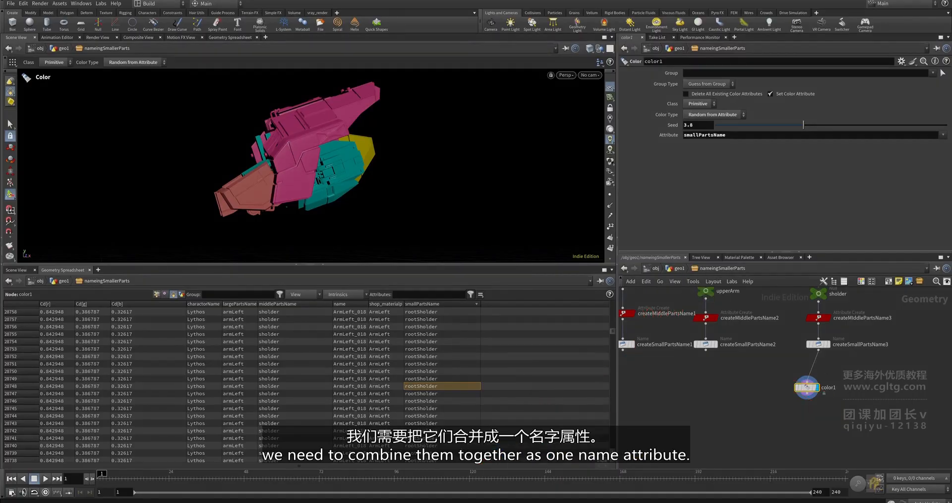
- Place color1 directly under createSmallPartsName3 and zoom out to view the whole tree
{"action": "middle_click_drag", "start_coordinate": [808, 320], "coordinate": [806, 299]}
{"action": "left_click_drag", "start_coordinate": [806, 366], "coordinate": [818, 349]}
{"action": "scroll", "coordinate": [763, 355], "scroll_direction": "down", "scroll_amount": 2}
{"action": "middle_click_drag", "start_coordinate": [763, 354], "coordinate": [870, 388]}
{"action": "scroll", "coordinate": [763, 394], "scroll_direction": "down", "scroll_amount": 3}
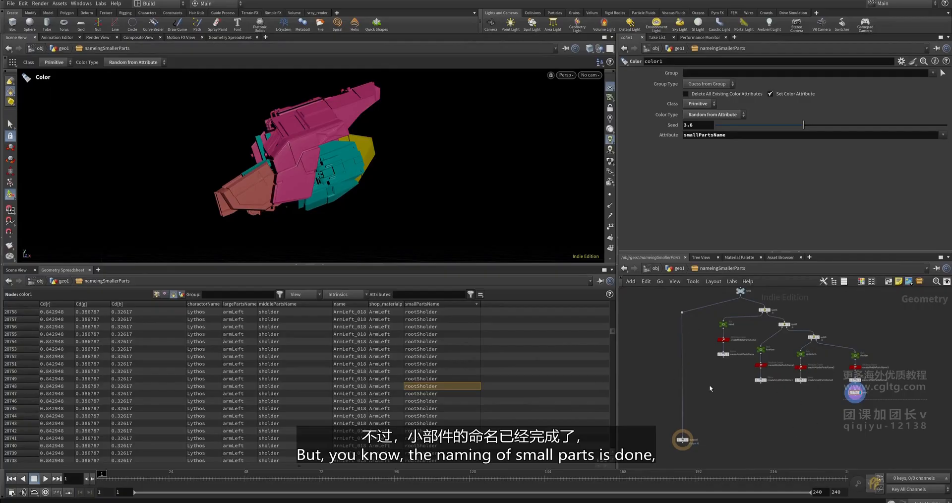
{"action": "middle_click_drag", "start_coordinate": [711, 390], "coordinate": [690, 441]}
{"action": "left_click", "coordinate": [718, 341]}
{"action": "scroll", "coordinate": [718, 341], "scroll_direction": "up", "scroll_amount": 3}
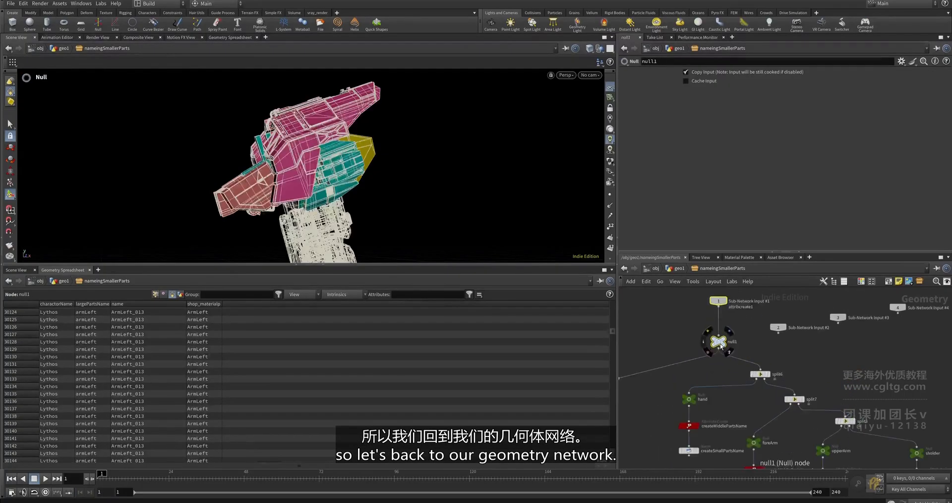
- Shift null1, Sub-Network Input #1 and Inputs #2–#4 to the right
{"action": "left_click_drag", "start_coordinate": [718, 341], "coordinate": [744, 336], "text": "shift"}
{"action": "scroll", "coordinate": [881, 338], "scroll_direction": "down", "scroll_amount": 1}
{"action": "left_click_drag", "start_coordinate": [915, 335], "coordinate": [844, 330]}
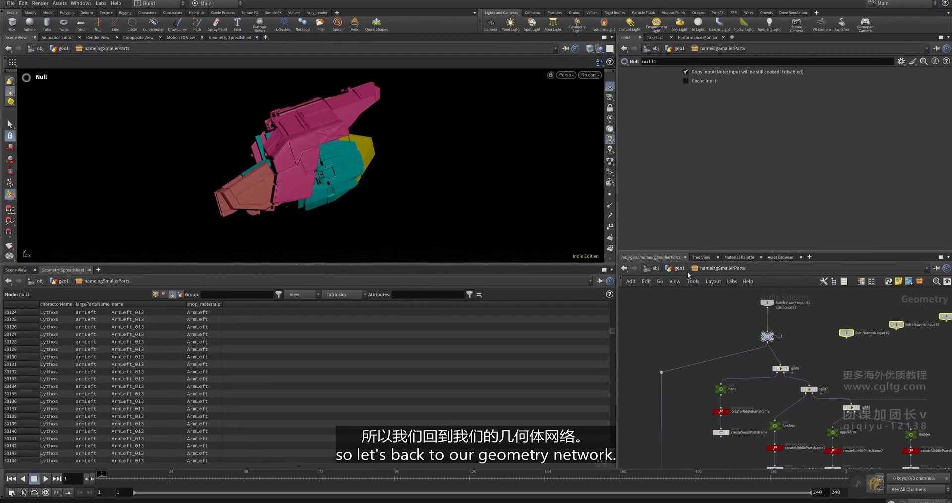
{"action": "scroll", "coordinate": [698, 278], "scroll_direction": "down", "scroll_amount": 2}
{"action": "left_click", "coordinate": [749, 293]}
{"action": "left_click_drag", "start_coordinate": [752, 319], "coordinate": [761, 318]}
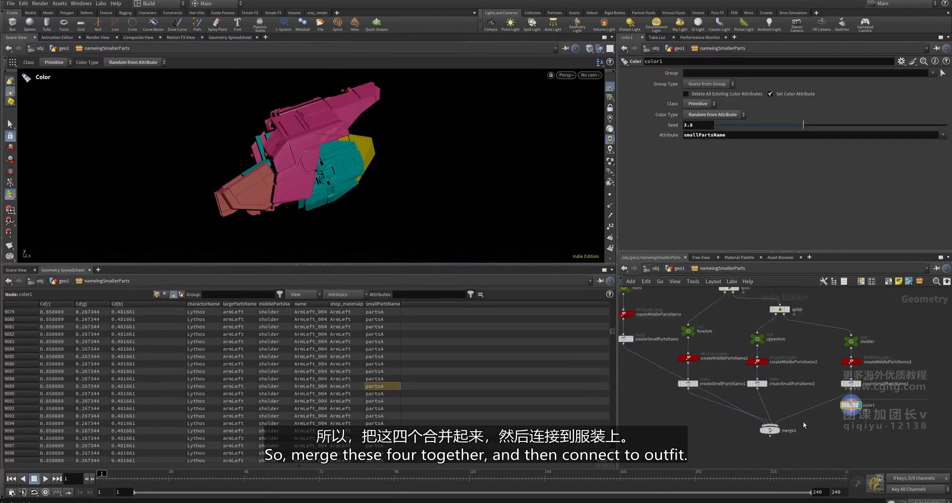
{"action": "scroll", "coordinate": [803, 424], "scroll_direction": "down", "scroll_amount": 2}
- Place merge1 below the four naming branches, display it, and return to geo1
{"action": "middle_click_drag", "start_coordinate": [803, 423], "coordinate": [826, 390]}
{"action": "left_click_drag", "start_coordinate": [804, 399], "coordinate": [747, 413]}
{"action": "left_click", "coordinate": [746, 408]}
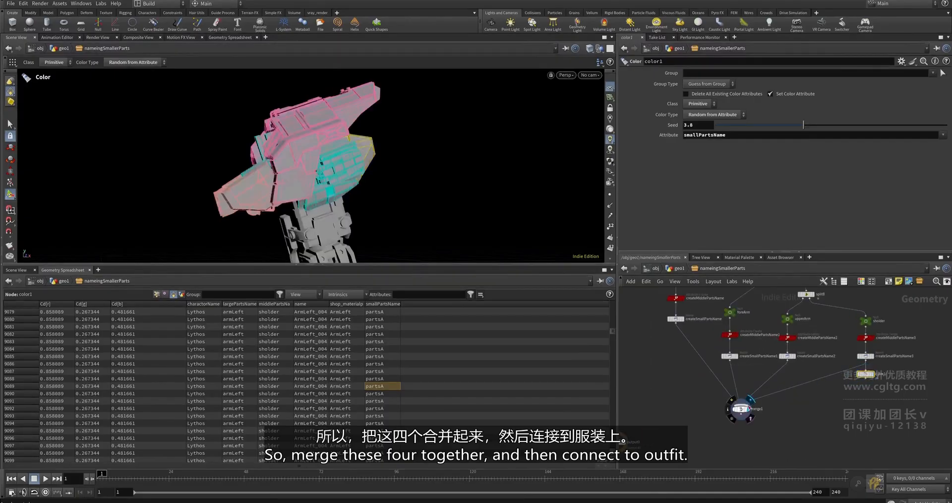
{"action": "scroll", "coordinate": [706, 422], "scroll_direction": "down", "scroll_amount": 5}
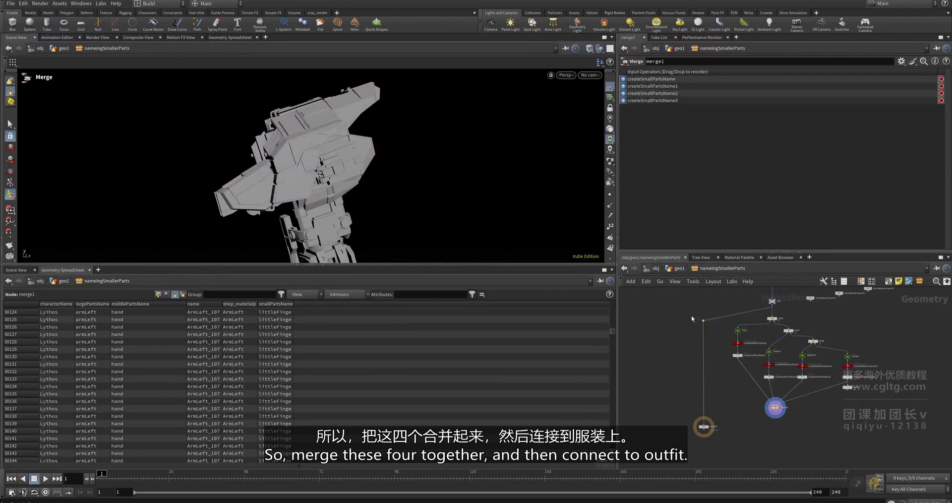
{"action": "scroll", "coordinate": [716, 421], "scroll_direction": "up", "scroll_amount": 4}
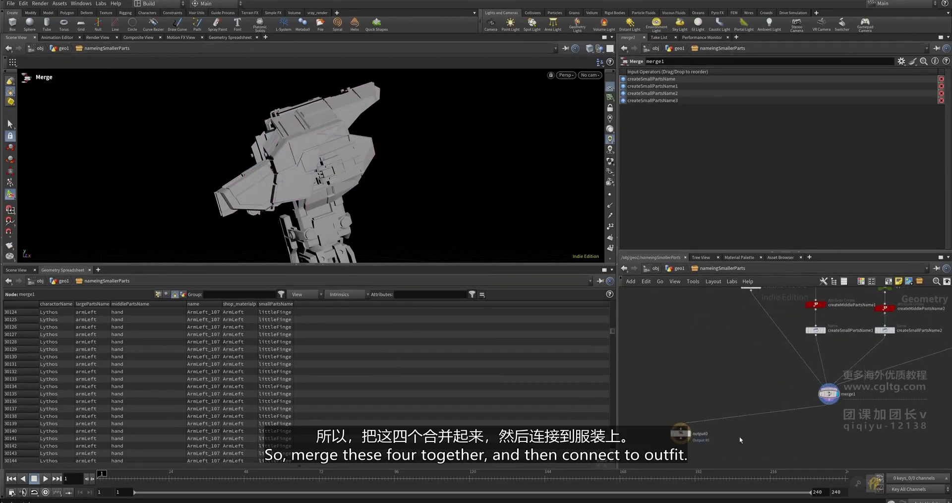
{"action": "key", "text": "u"}
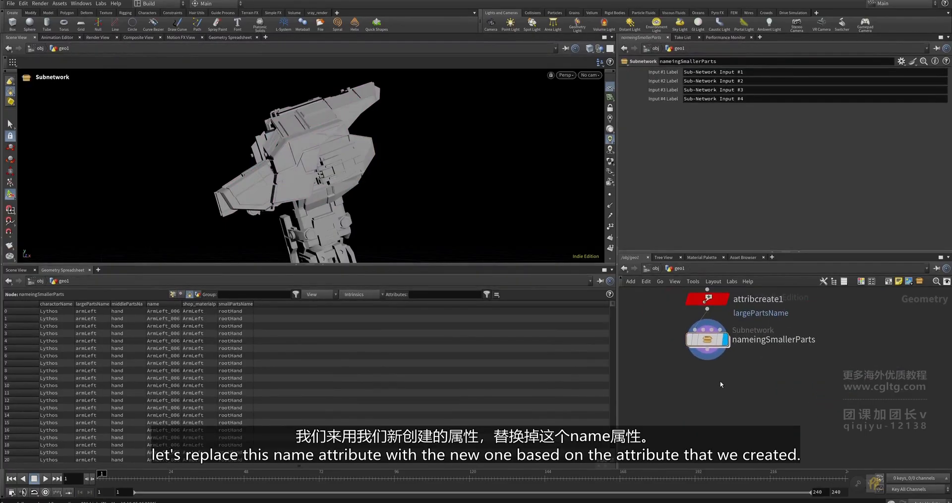
- Add an Attribute Wrangle node and set it to run over Primitives
{"action": "double_click", "coordinate": [181, 304]}
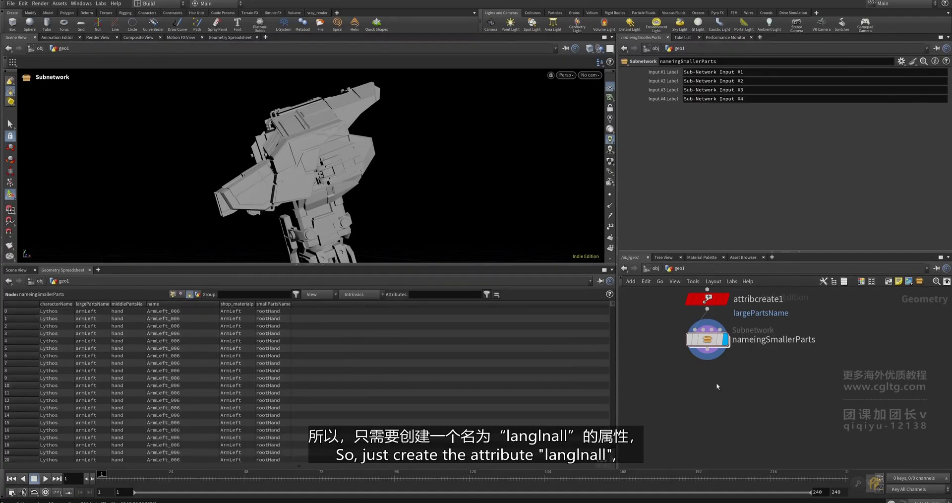
{"action": "key", "text": "Tab"}
{"action": "type", "text": "war"}
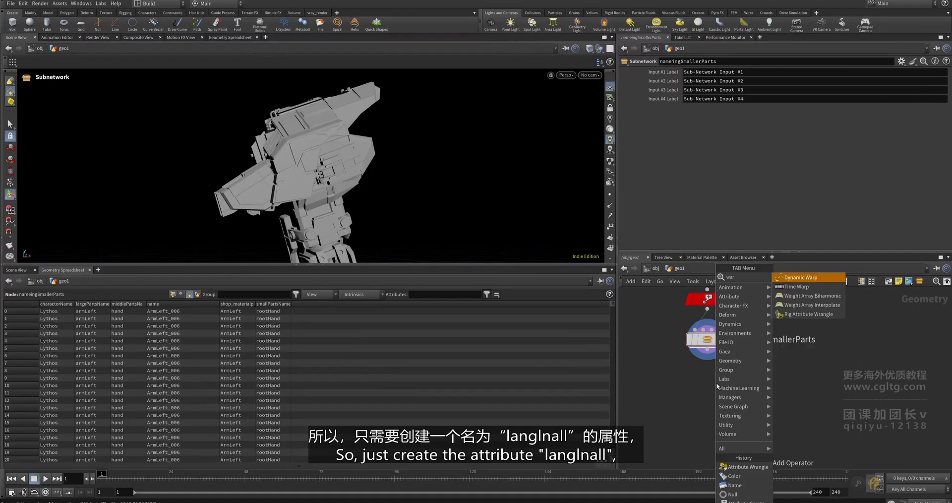
{"action": "key", "text": "BackSpace"}
{"action": "key", "text": "BackSpace"}
{"action": "key", "text": "BackSpace"}
{"action": "type", "text": "attribut"}
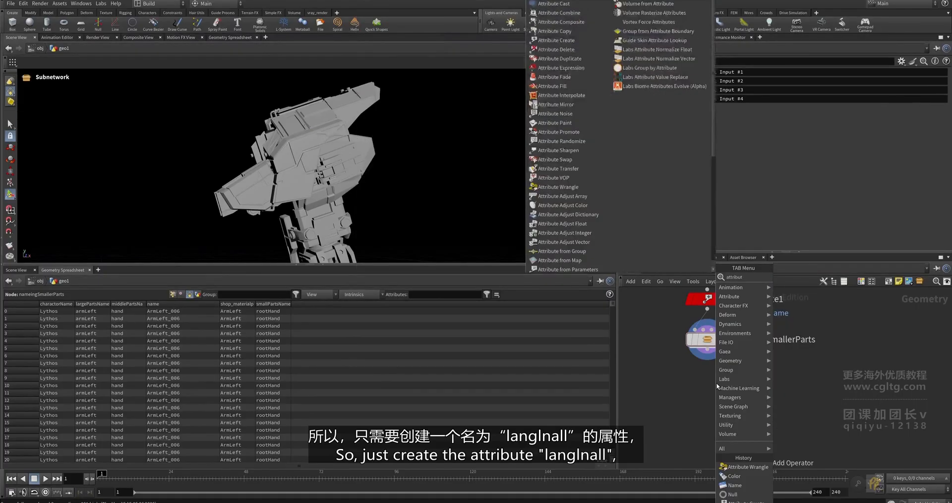
{"action": "key", "text": "Return"}
{"action": "left_click", "coordinate": [715, 382]}
{"action": "mouse_move", "coordinate": [707, 299]}
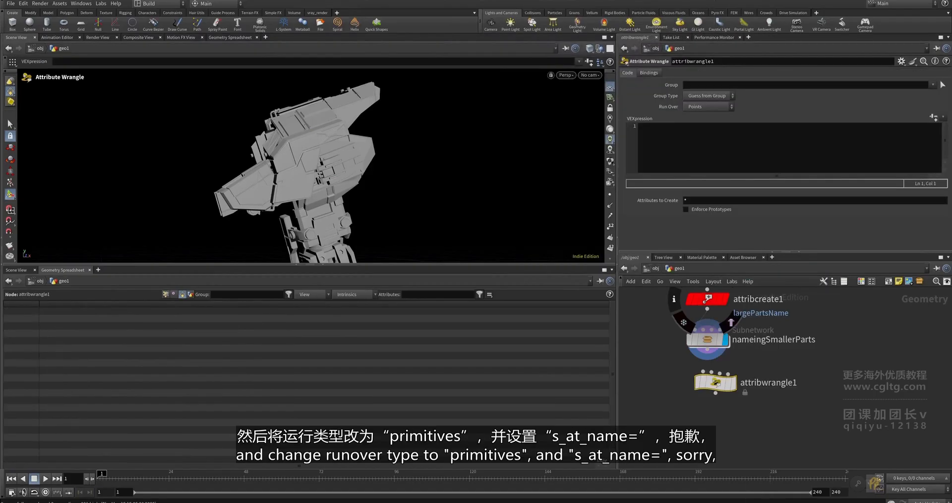
{"action": "left_click", "coordinate": [717, 106]}
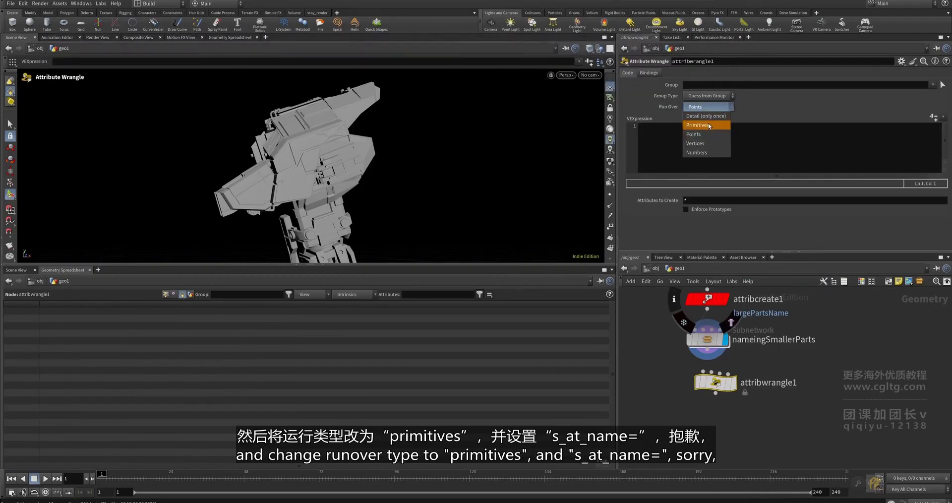
{"action": "left_click", "coordinate": [706, 121]}
- Wire nameingSmallerParts into attribwrangle1, display it, and begin the VEX code with 's@name ='
{"action": "scroll", "coordinate": [694, 371], "scroll_direction": "up", "scroll_amount": 1}
{"action": "left_click_drag", "start_coordinate": [690, 373], "coordinate": [704, 396]}
{"action": "left_click", "coordinate": [740, 358]}
{"action": "left_click", "coordinate": [677, 159]}
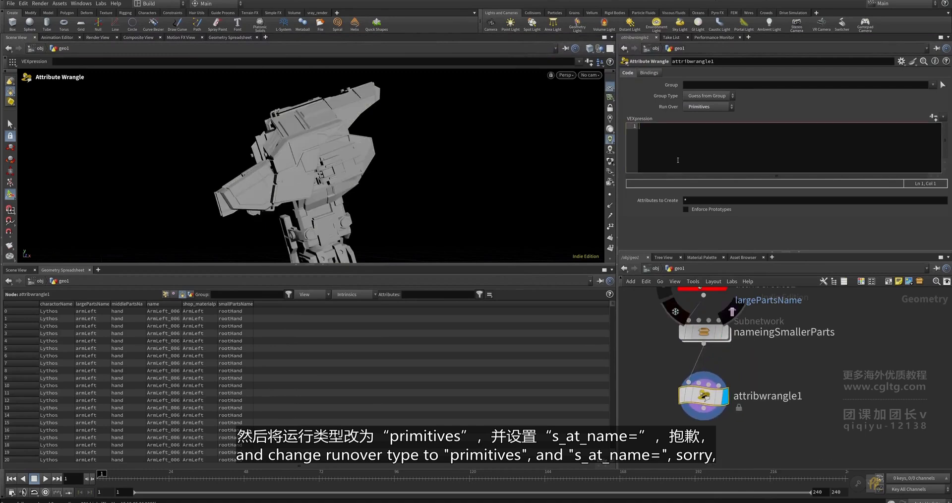
{"action": "type", "text": "s@name ="}
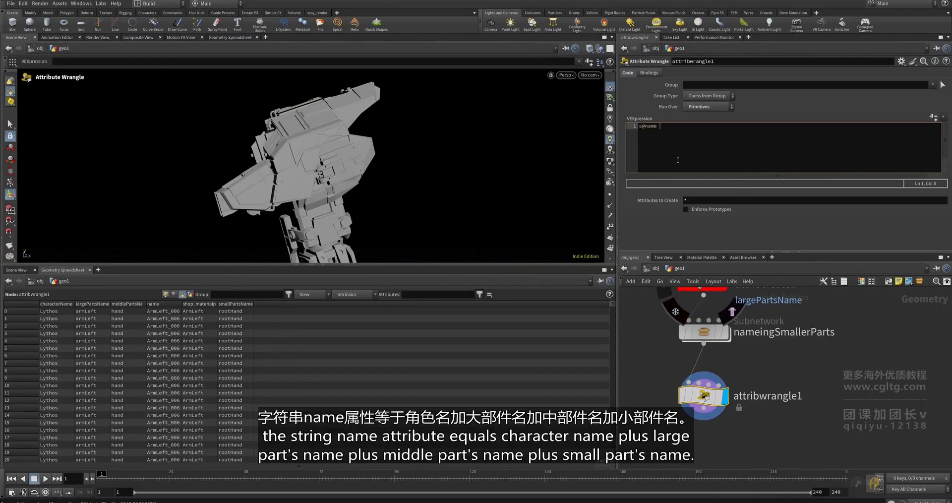
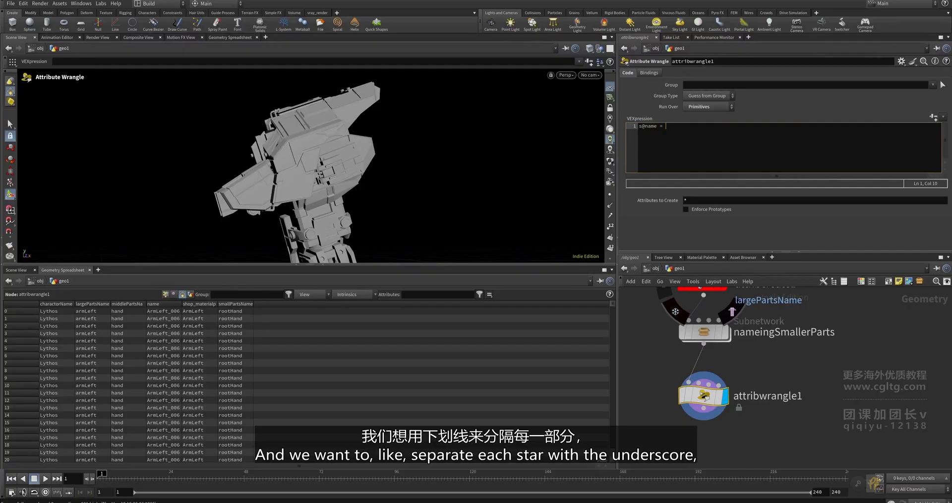
- Set s@name to charactorName, largePartsName, middlePartsName and smallPartsName joined by underscores, without the side term
{"action": "type", "text": "s@charactorName + \"_\" + s@largePartsName + \"_\" +  s@middlePartsName + \"_\" + side + \"_\" + s@smallPartsName"}
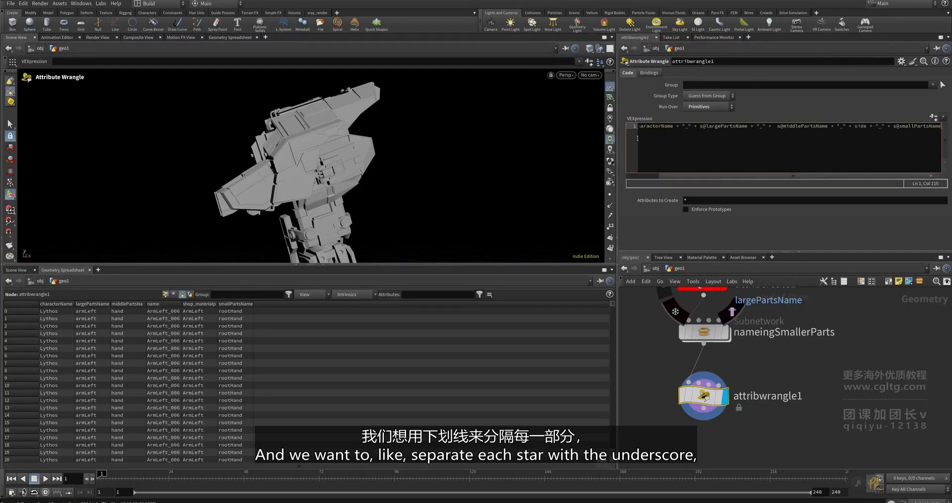
{"action": "left_click_drag", "start_coordinate": [616, 148], "coordinate": [413, 148]}
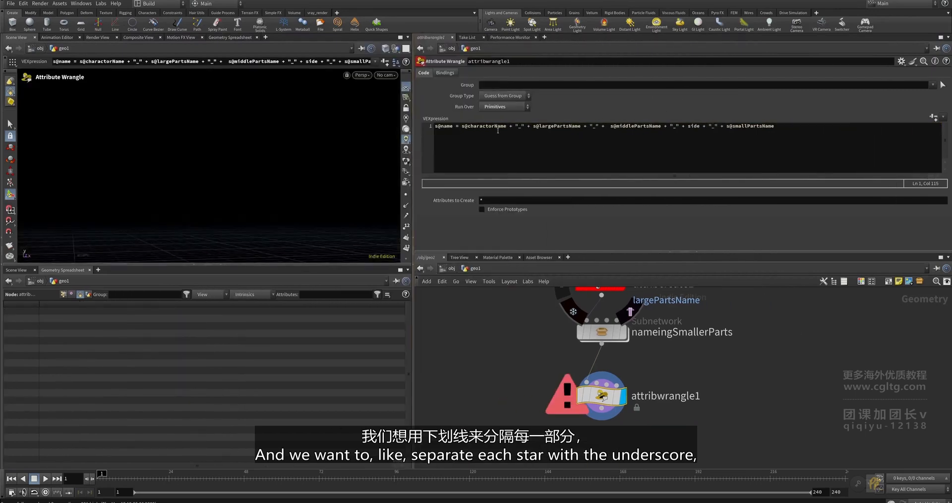
{"action": "left_click_drag", "start_coordinate": [716, 125], "coordinate": [681, 126]}
{"action": "key", "text": "BackSpace"}
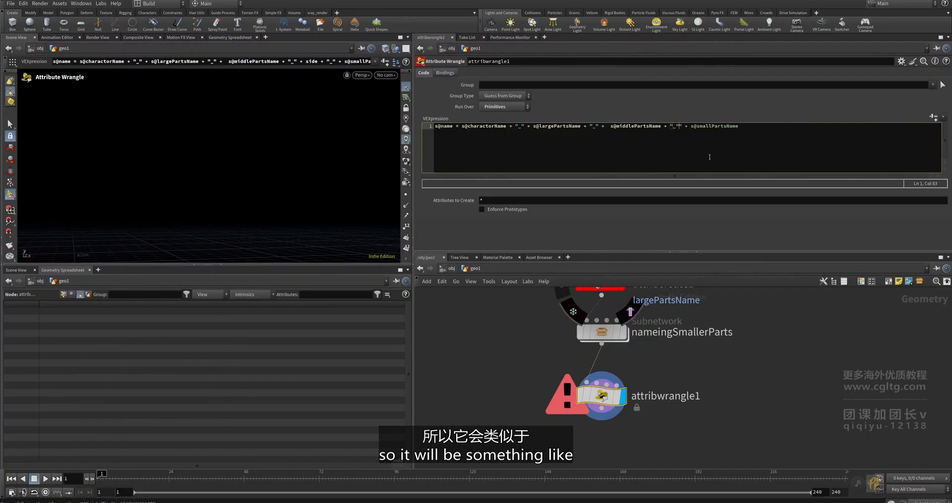
{"action": "scroll", "coordinate": [736, 358], "scroll_direction": "down", "scroll_amount": 2}
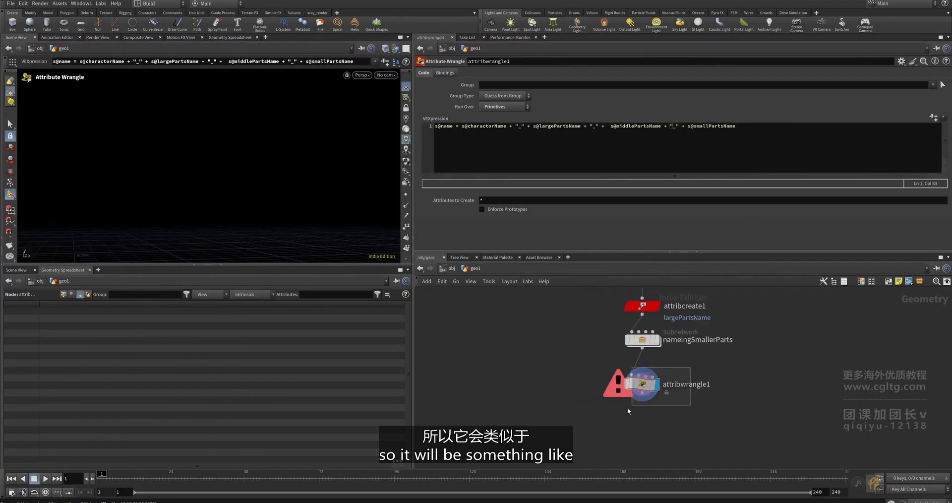
{"action": "left_click", "coordinate": [748, 126]}
{"action": "type", "text": ";"}
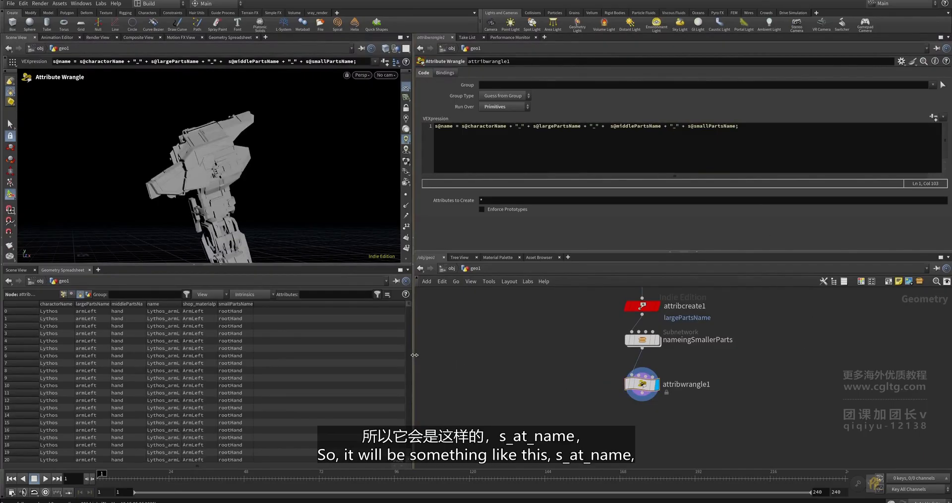
{"action": "left_click_drag", "start_coordinate": [414, 354], "coordinate": [537, 338]}
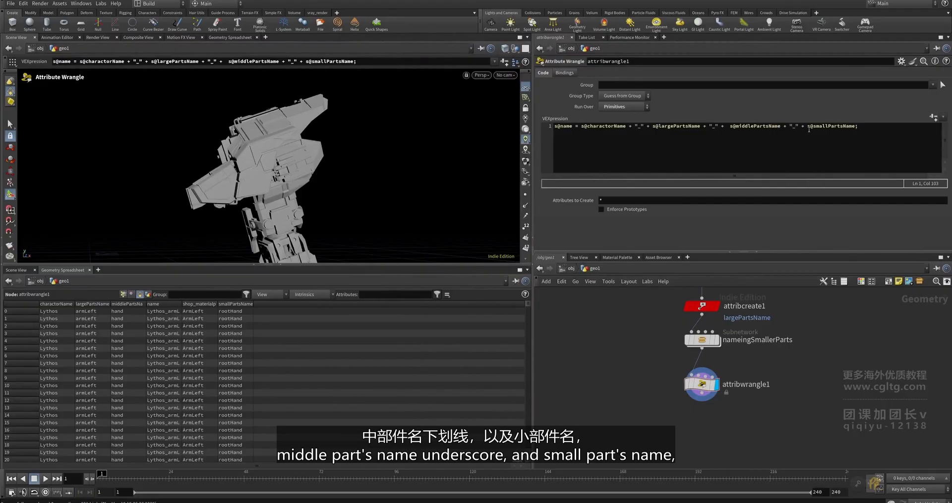
- Widen the spreadsheet name column and append + "_SHP" before the expression's semicolon
{"action": "double_click", "coordinate": [181, 304]}
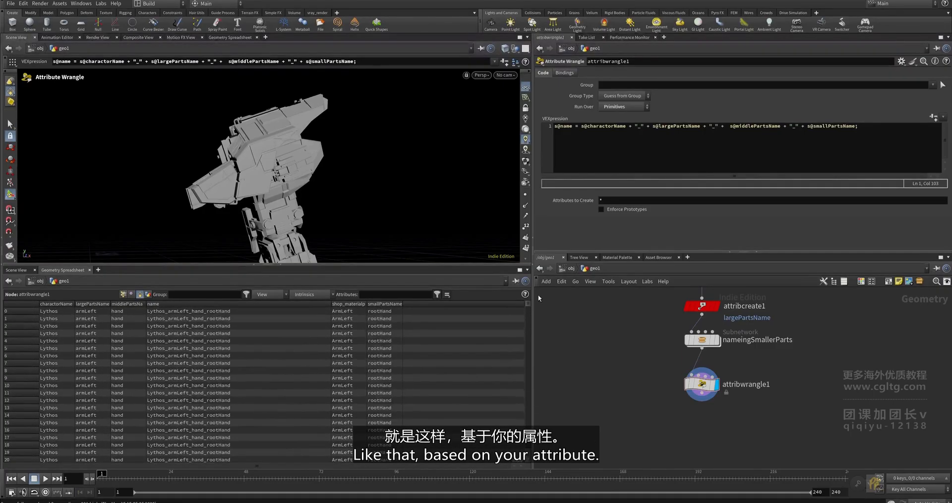
{"action": "left_click_drag", "start_coordinate": [538, 295], "coordinate": [538, 413]}
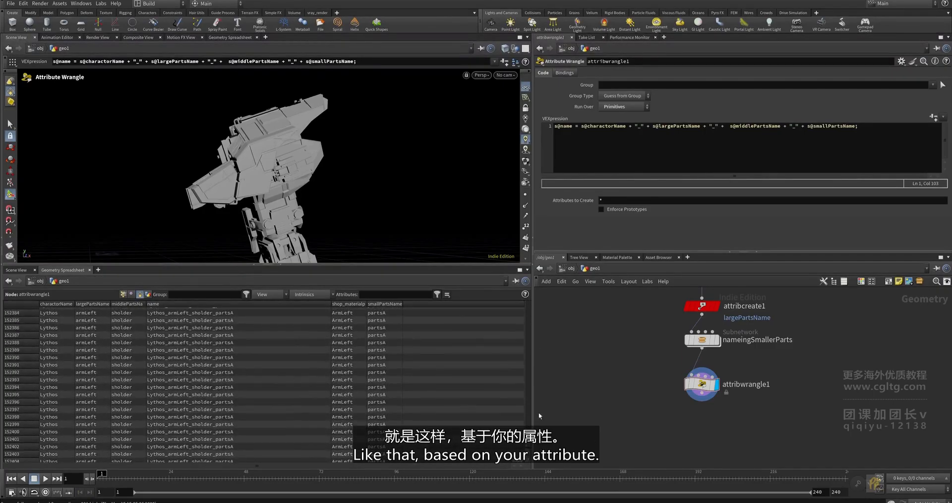
{"action": "left_click", "coordinate": [856, 127]}
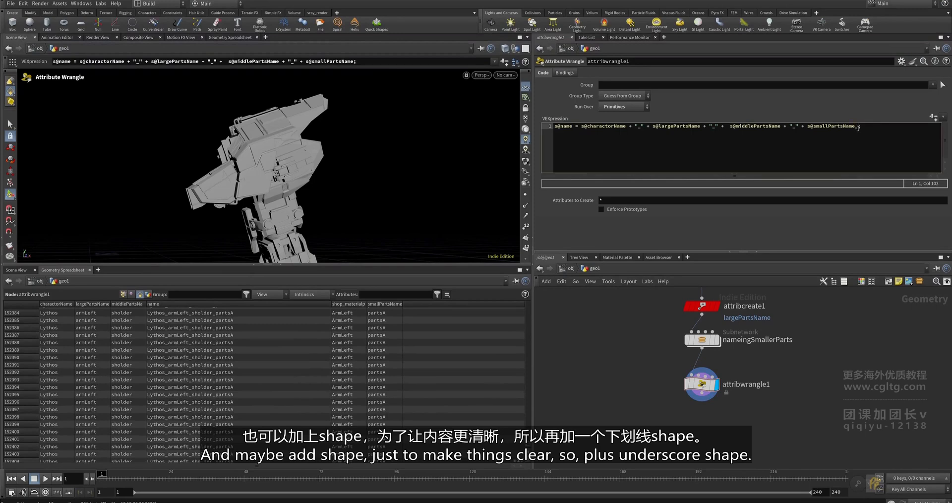
{"action": "type", "text": "_\"\""}
{"action": "key", "text": "BackSpace"}
{"action": "type", "text": "\"\"_SHP"}
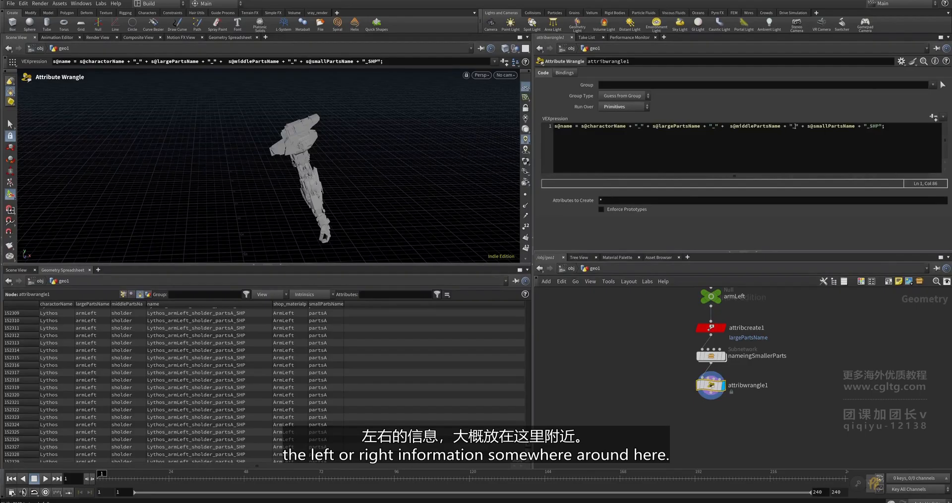
- Add an ordered menu parameter named Label just below Run Over on attribwrangle1
{"action": "left_click", "coordinate": [900, 61]}
{"action": "left_click", "coordinate": [824, 98]}
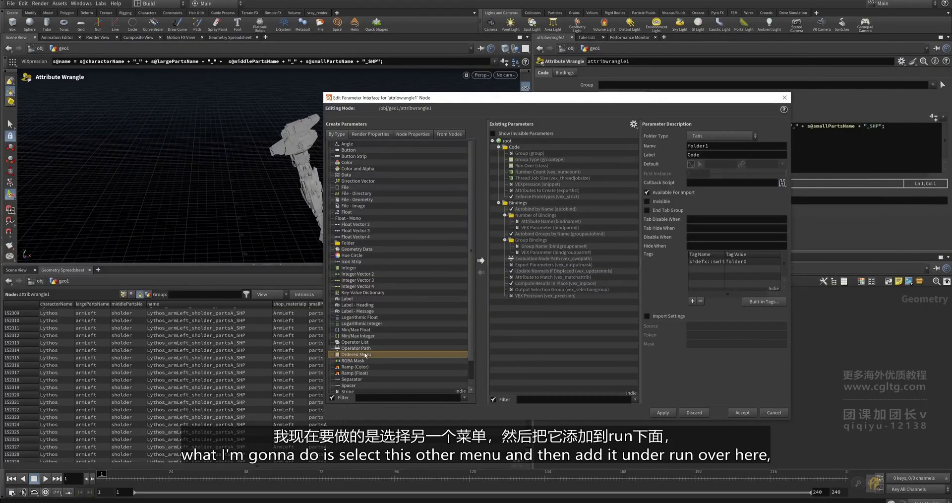
{"action": "left_click_drag", "start_coordinate": [356, 354], "coordinate": [536, 169]}
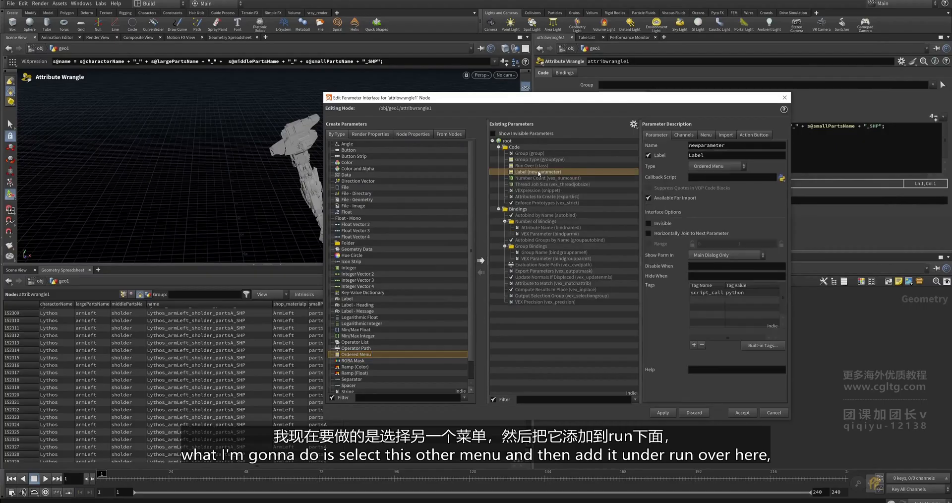
{"action": "left_click", "coordinate": [744, 414]}
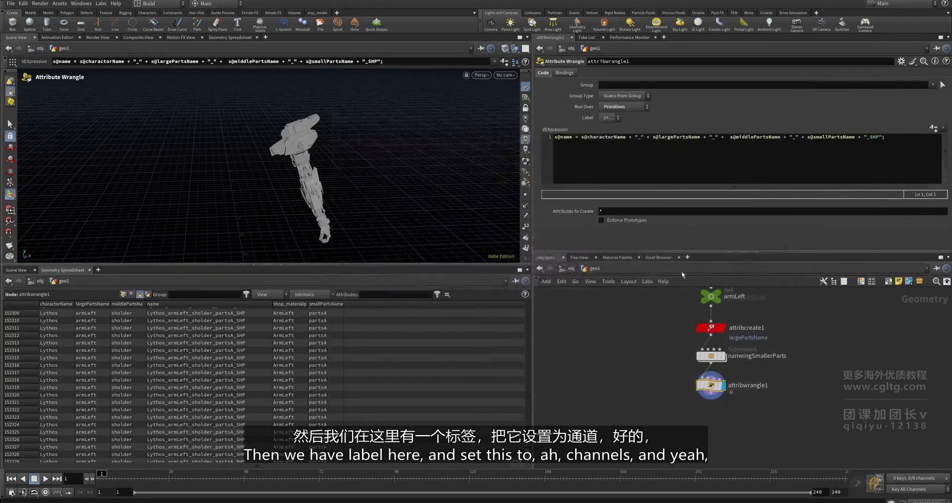
- Give the Label parameter its first menu item, L
{"action": "left_click", "coordinate": [900, 62]}
{"action": "left_click", "coordinate": [876, 76]}
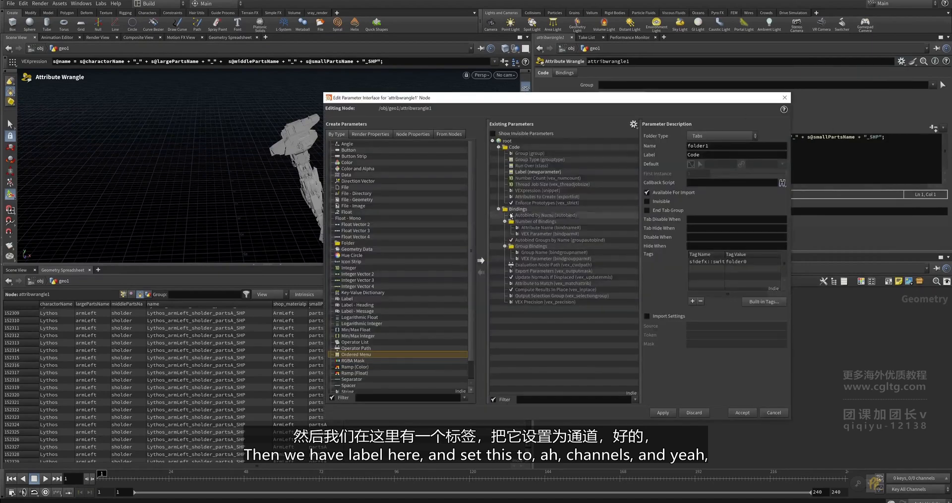
{"action": "left_click", "coordinate": [533, 171]}
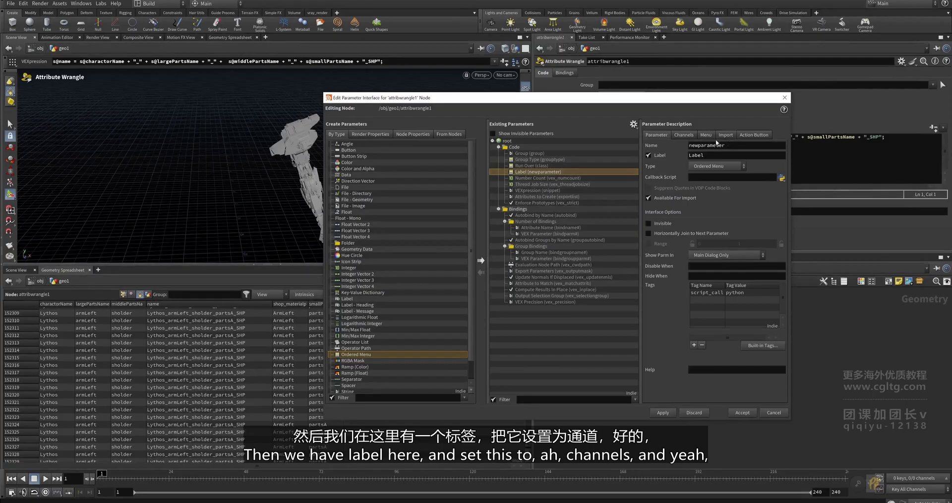
{"action": "left_click", "coordinate": [706, 135]}
{"action": "left_click", "coordinate": [664, 192]}
{"action": "type", "text": "L"}
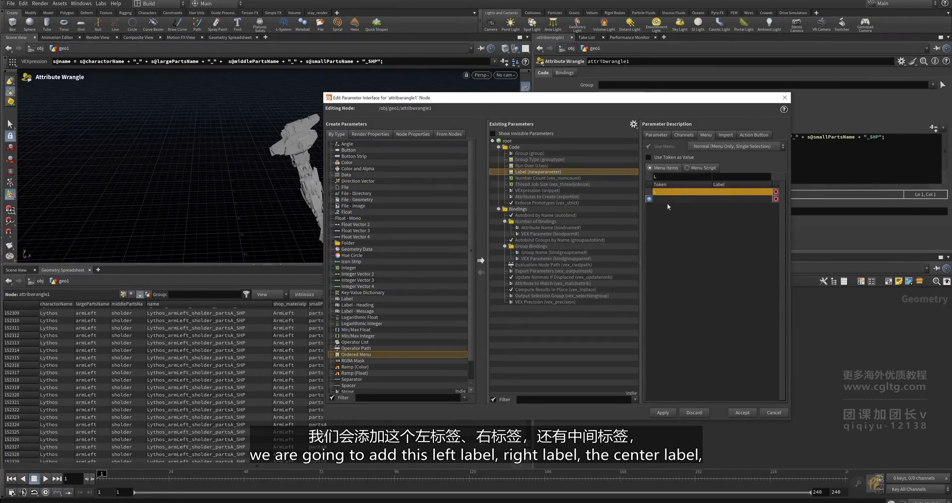
{"action": "left_click", "coordinate": [716, 177]}
{"action": "key", "text": "Return"}
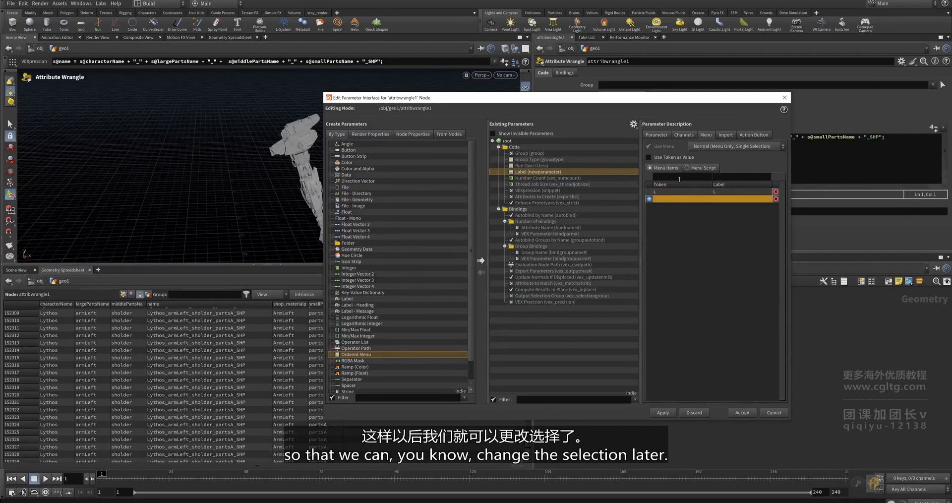
- Add the R and C menu items to Label and accept the changes
{"action": "left_click", "coordinate": [679, 177]}
{"action": "type", "text": "R"}
{"action": "left_click", "coordinate": [719, 178]}
{"action": "type", "text": "R"}
{"action": "key", "text": "Return"}
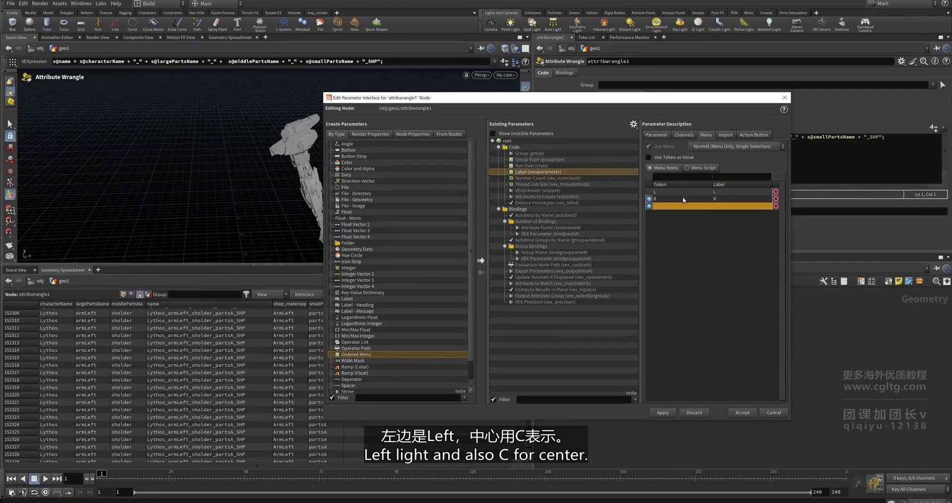
{"action": "left_click", "coordinate": [670, 177]}
{"action": "left_click", "coordinate": [725, 177]}
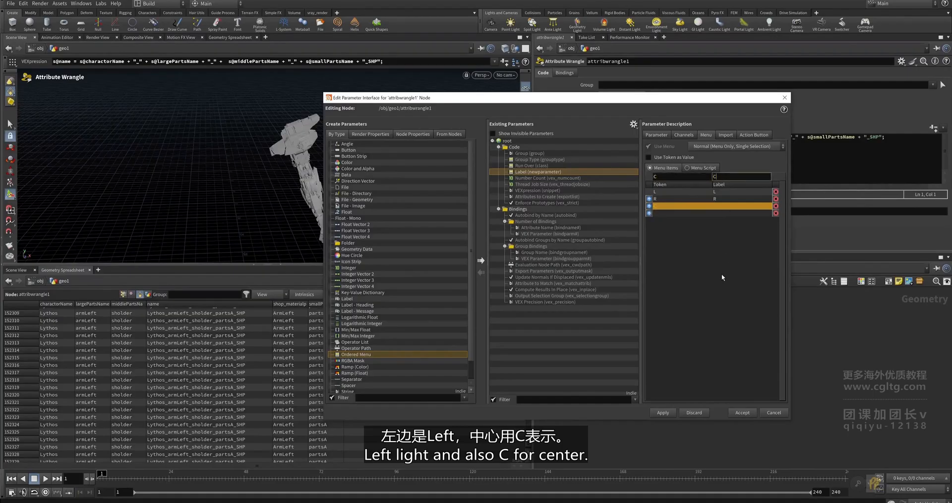
{"action": "key", "text": "Return"}
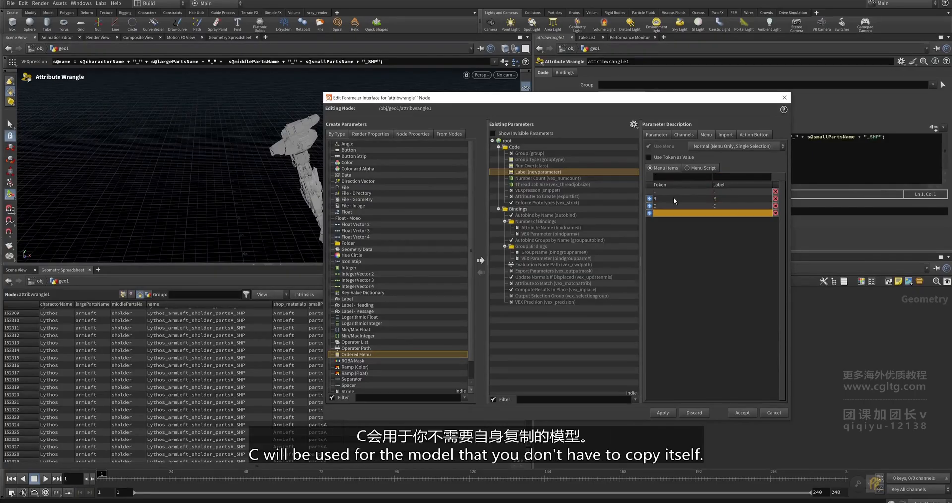
{"action": "left_click", "coordinate": [742, 412]}
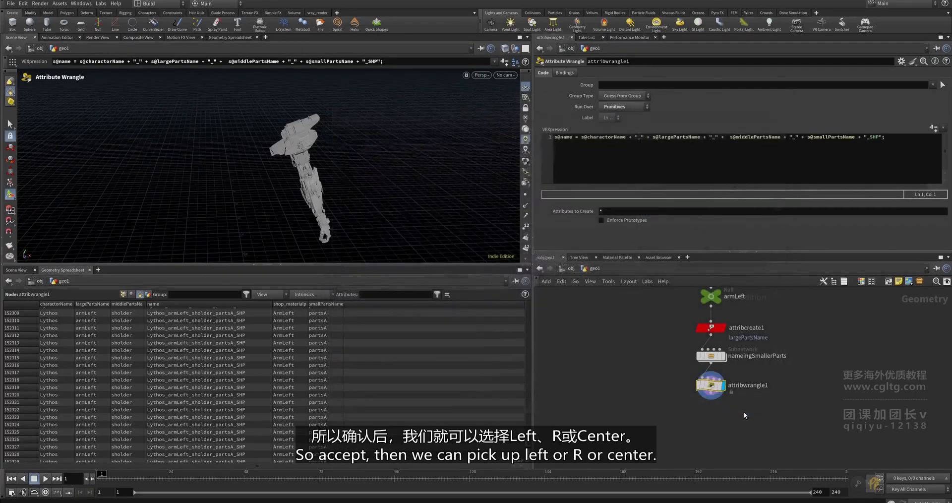
- Try R and C in the Label menu, leave it on L, and add a blank first code line
{"action": "left_click", "coordinate": [609, 119]}
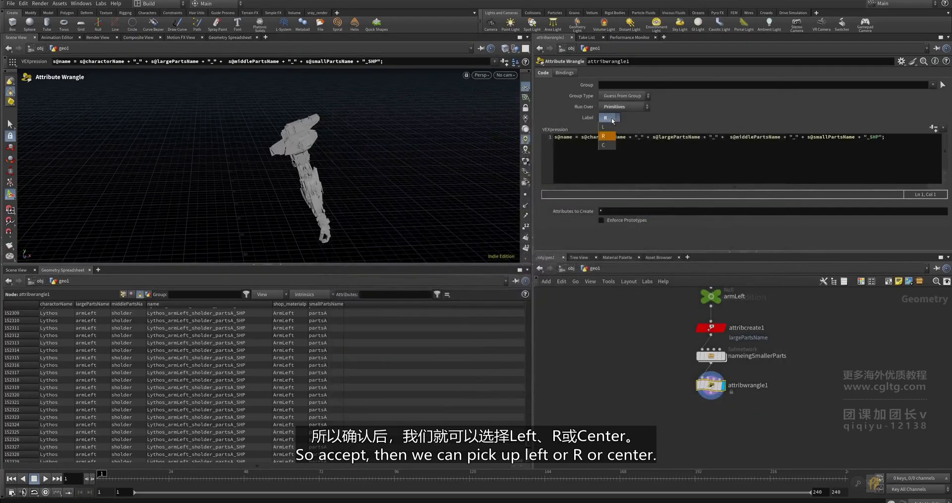
{"action": "left_click", "coordinate": [608, 138]}
{"action": "left_click", "coordinate": [610, 120]}
{"action": "left_click", "coordinate": [605, 146]}
{"action": "left_click", "coordinate": [610, 120]}
{"action": "left_click", "coordinate": [607, 127]}
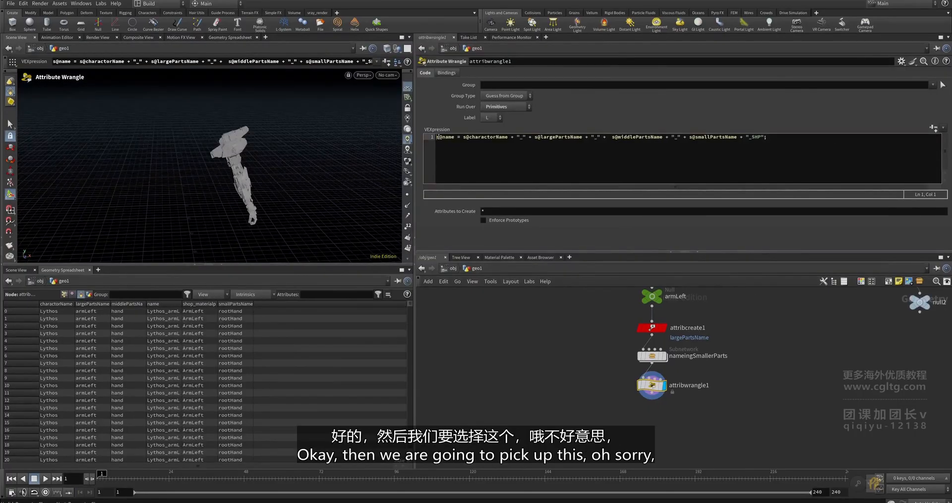
{"action": "key", "text": "Return"}
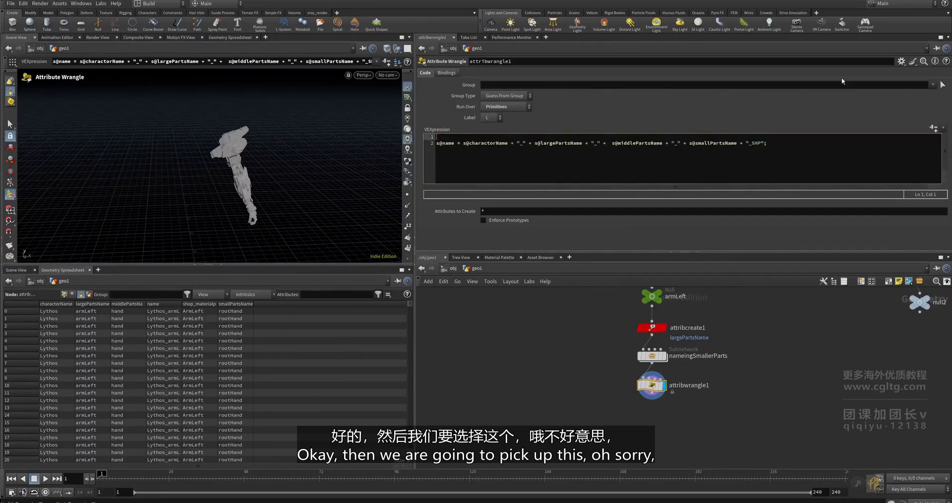
{"action": "left_click", "coordinate": [901, 60]}
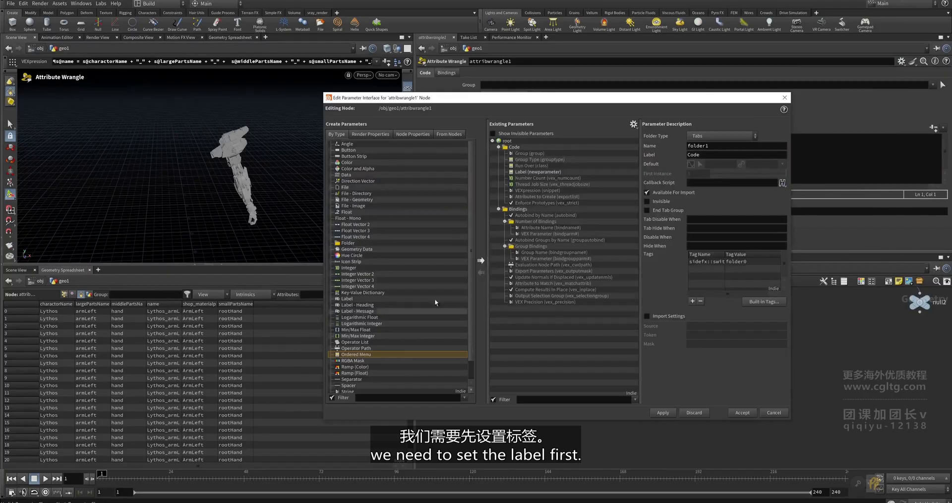
- Rename the Label menu parameter to side, with label side, and accept it
{"action": "left_click", "coordinate": [527, 172]}
{"action": "left_click_drag", "start_coordinate": [722, 145], "coordinate": [681, 144]}
{"action": "type", "text": "sid"}
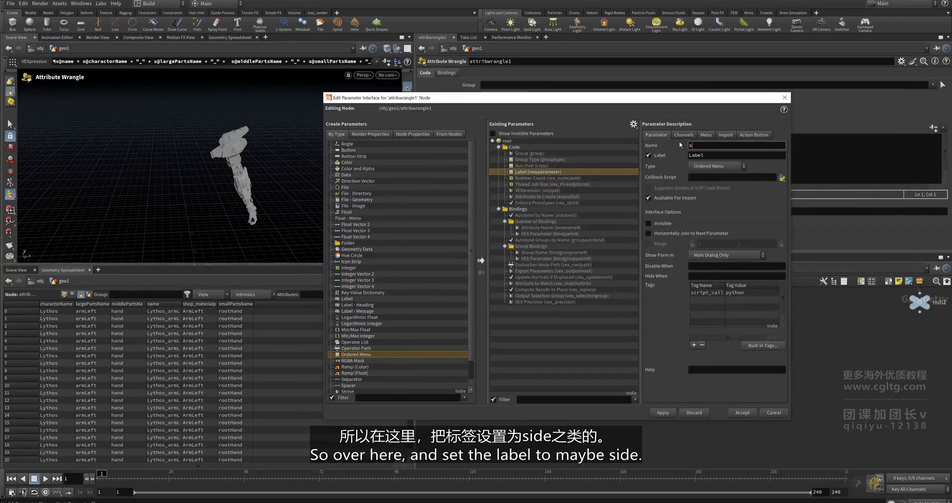
{"action": "double_click", "coordinate": [710, 145]}
{"action": "key", "text": "ctrl+c"}
{"action": "double_click", "coordinate": [711, 155]}
{"action": "key", "text": "ctrl+v"}
{"action": "left_click", "coordinate": [742, 413]}
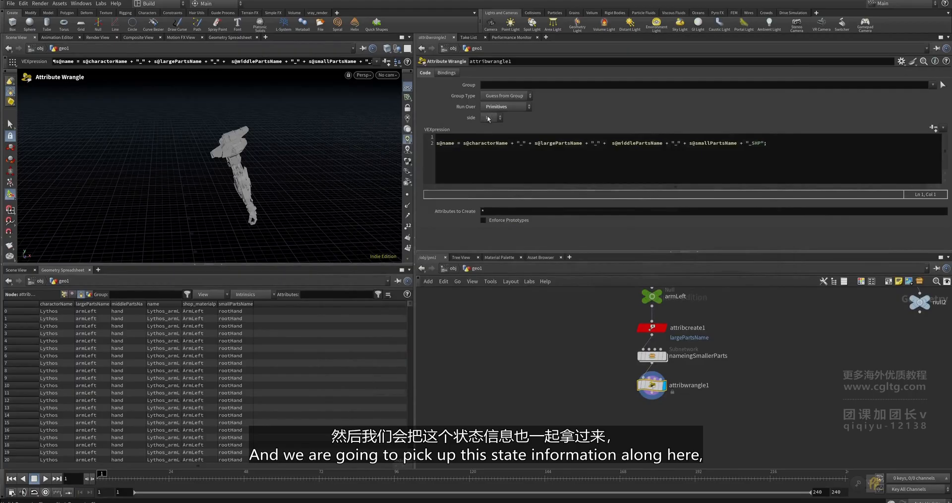
{"action": "left_click", "coordinate": [448, 137]}
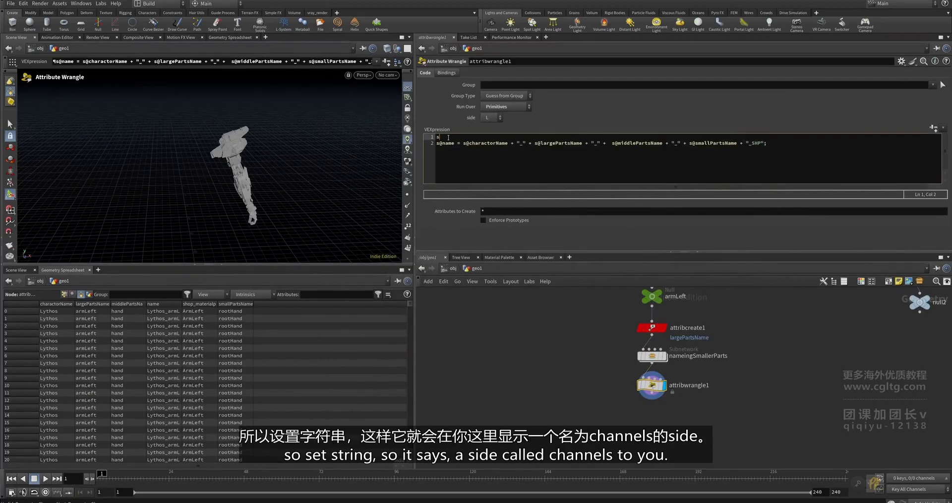
- Write 'string side = chs("side")' on the wrangle's first code line
{"action": "type", "text": "string"}
{"action": "key", "text": "BackSpace"}
{"action": "key", "text": "BackSpace"}
{"action": "key", "text": "BackSpace"}
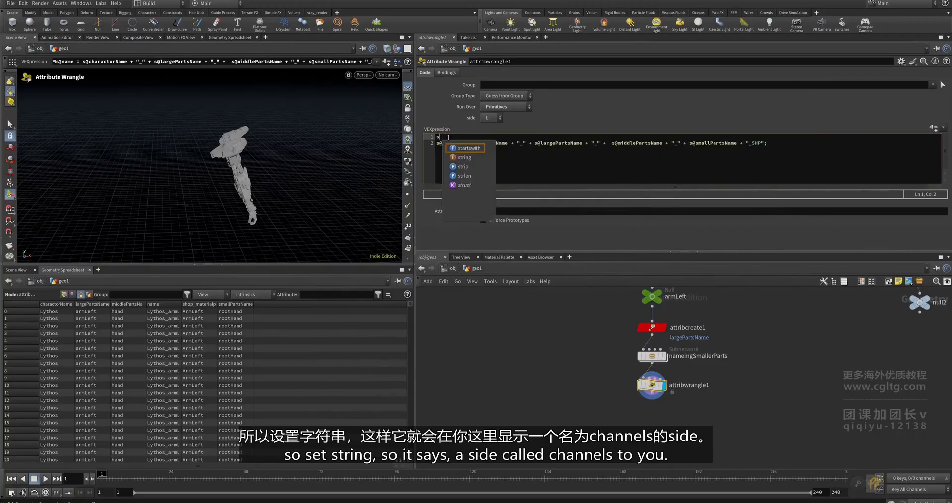
{"action": "type", "text": "ring side ="}
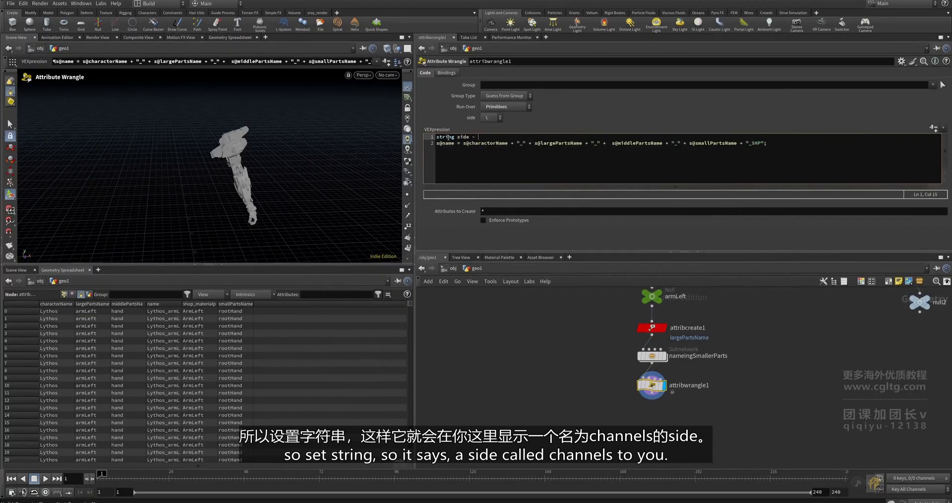
{"action": "type", "text": " chs"}
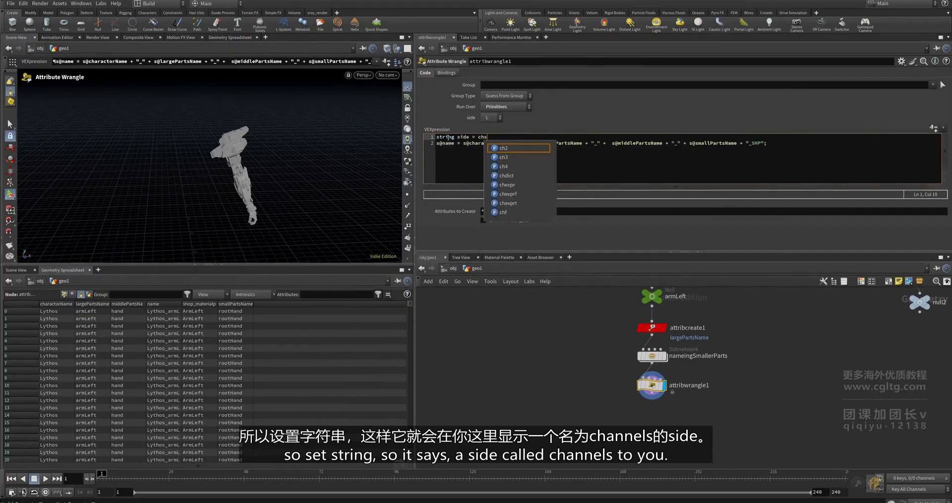
{"action": "type", "text": "(\"s"}
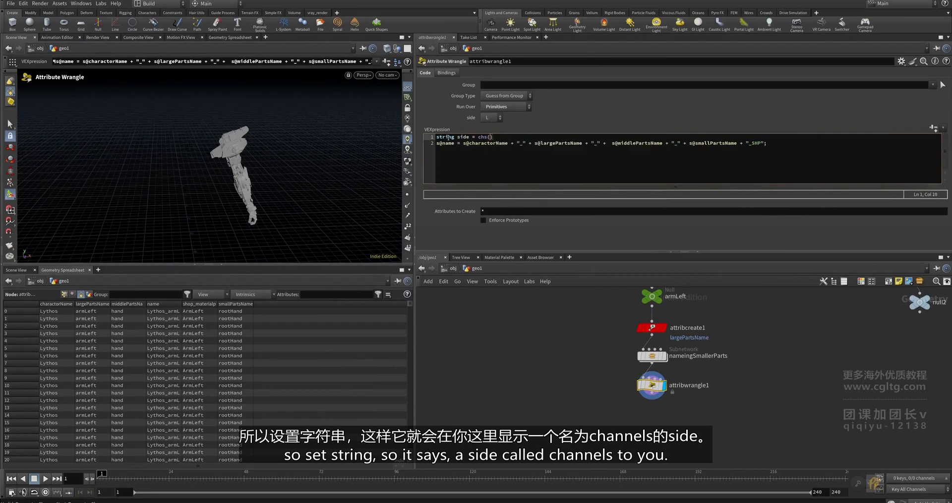
{"action": "type", "text": "ide"}
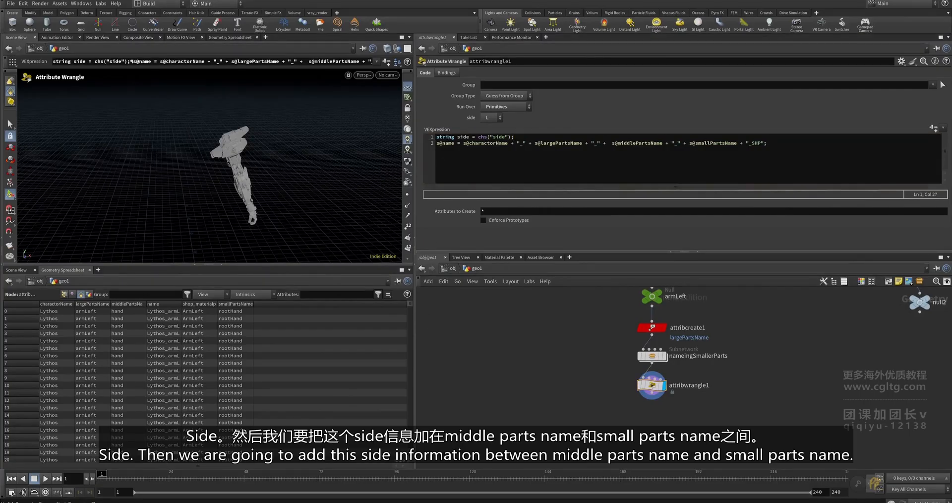
{"action": "mouse_move", "coordinate": [469, 138]}
{"action": "left_mouse_down"}
{"action": "mouse_move", "coordinate": [457, 137]}
{"action": "mouse_move", "coordinate": [470, 137]}
{"action": "left_mouse_up"}
{"action": "left_click", "coordinate": [455, 138]}
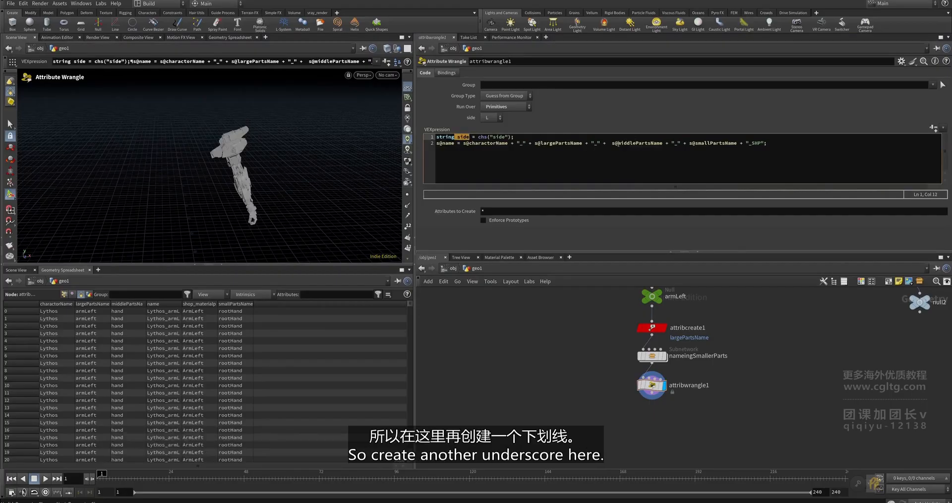
- Insert + "_" + side before smallPartsName, fix the missing plus, apply, and widen the name column
{"action": "left_click", "coordinate": [665, 143]}
{"action": "type", "text": "+ \""}
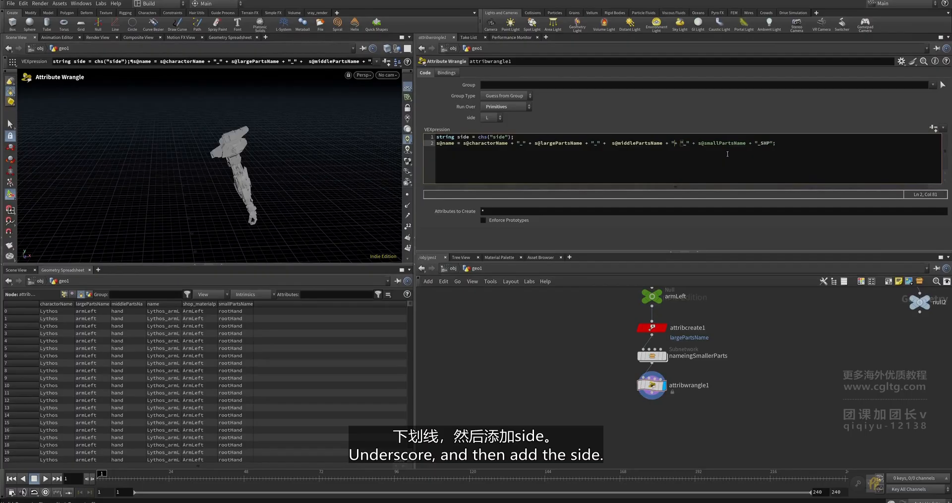
{"action": "type", "text": "_\" side"}
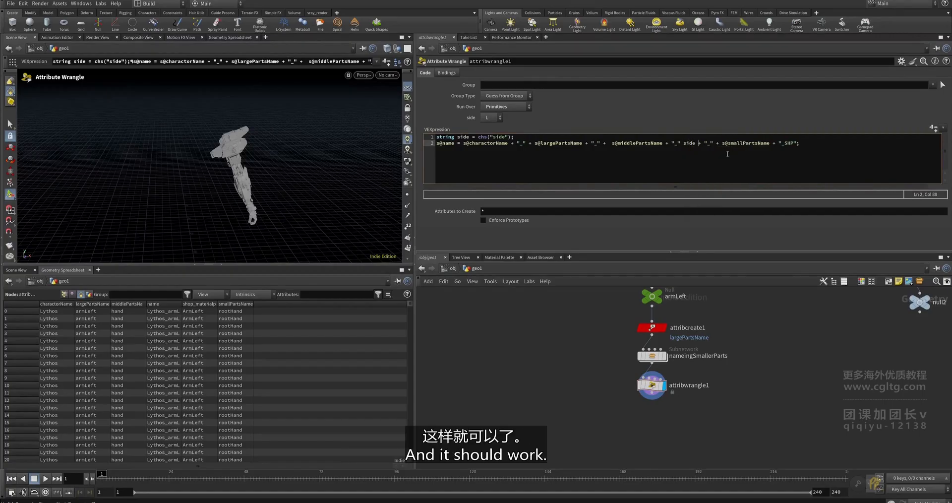
{"action": "left_click", "coordinate": [557, 328]}
{"action": "left_click", "coordinate": [681, 144]}
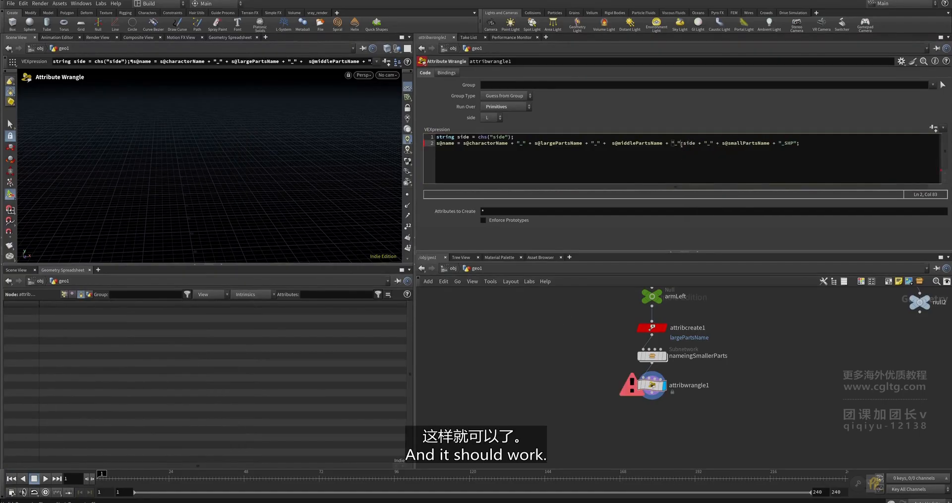
{"action": "type", "text": "+"}
{"action": "left_click", "coordinate": [578, 348]}
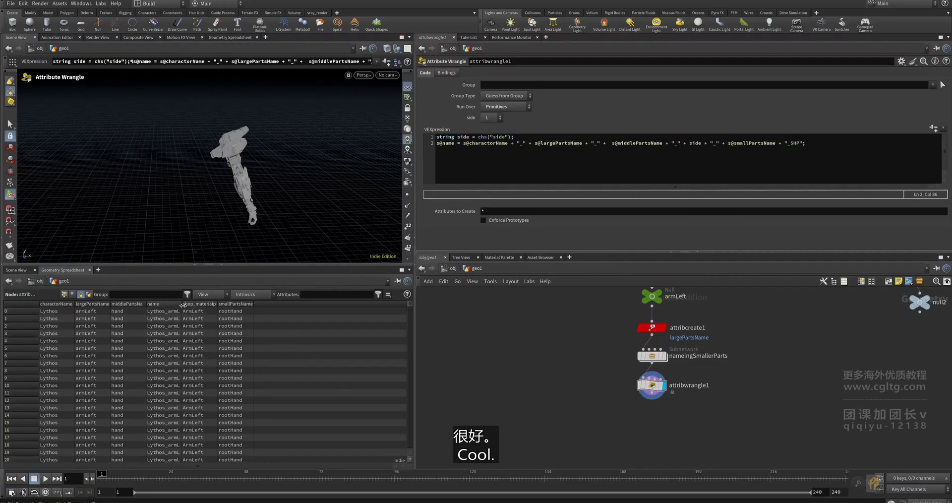
{"action": "left_click_drag", "start_coordinate": [181, 311], "coordinate": [331, 310]}
{"action": "left_click_drag", "start_coordinate": [411, 305], "coordinate": [440, 289]}
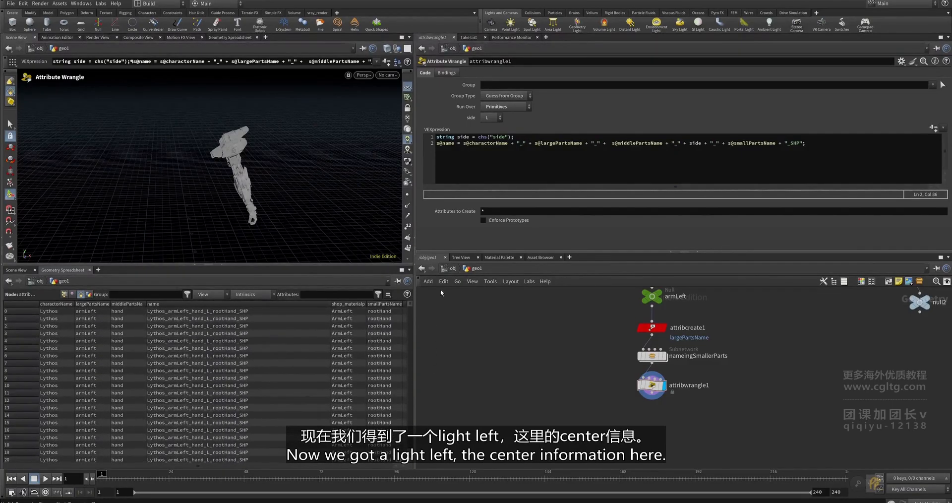
{"action": "left_click", "coordinate": [493, 122]}
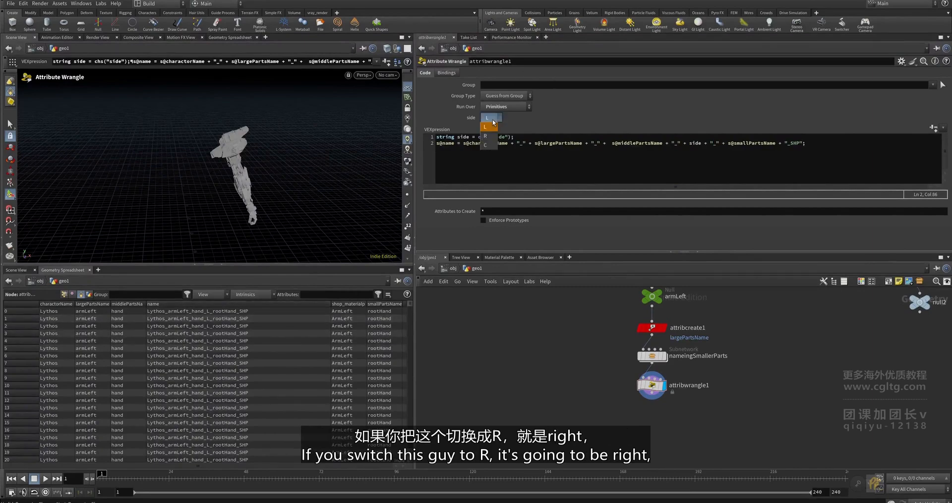
{"action": "left_click", "coordinate": [491, 133]}
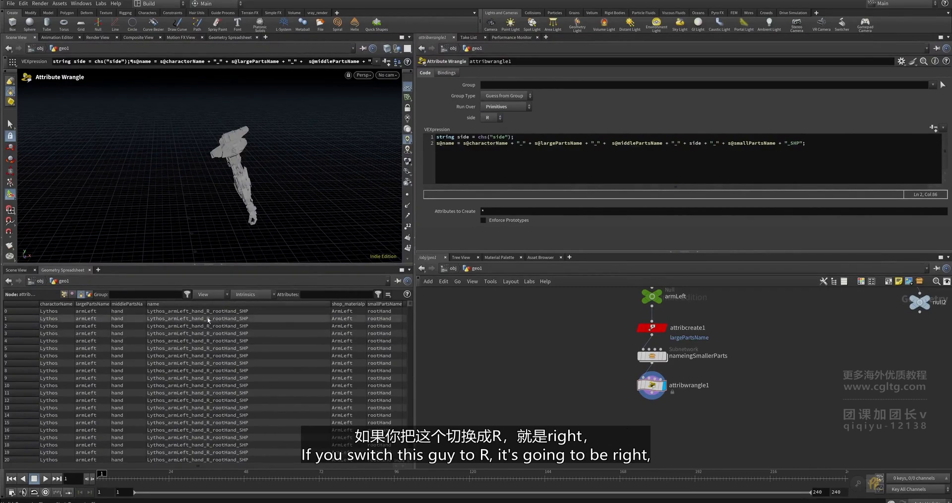
{"action": "left_click", "coordinate": [488, 119]}
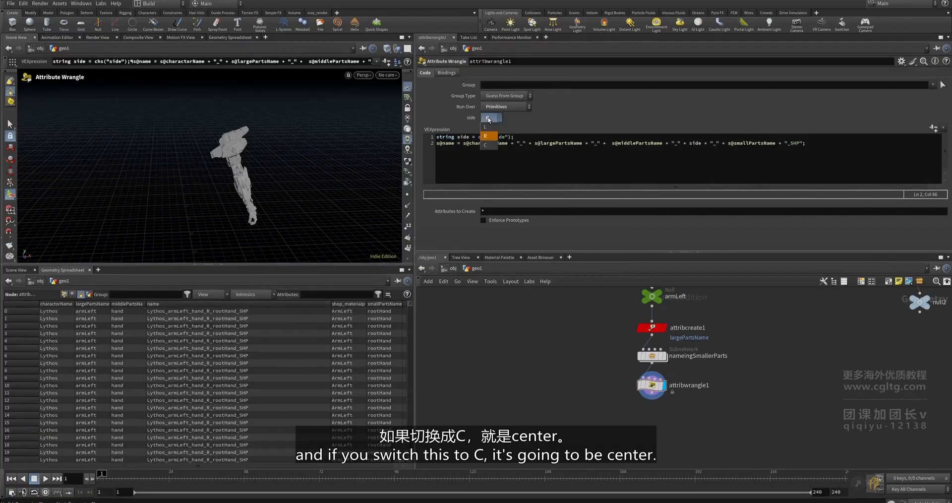
{"action": "left_click", "coordinate": [498, 145]}
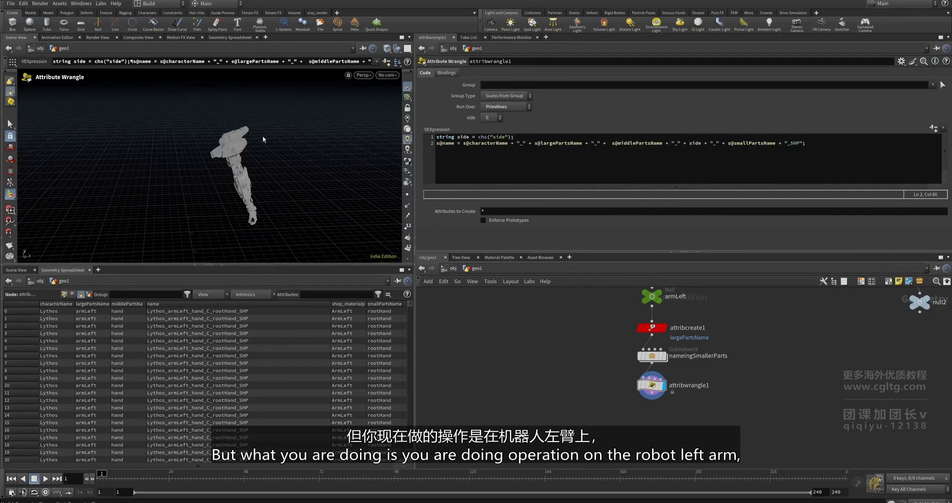
{"action": "left_click", "coordinate": [498, 120]}
{"action": "left_click", "coordinate": [494, 127]}
{"action": "scroll", "coordinate": [634, 416], "scroll_direction": "down", "scroll_amount": 1}
{"action": "middle_click_drag", "start_coordinate": [634, 415], "coordinate": [579, 412]}
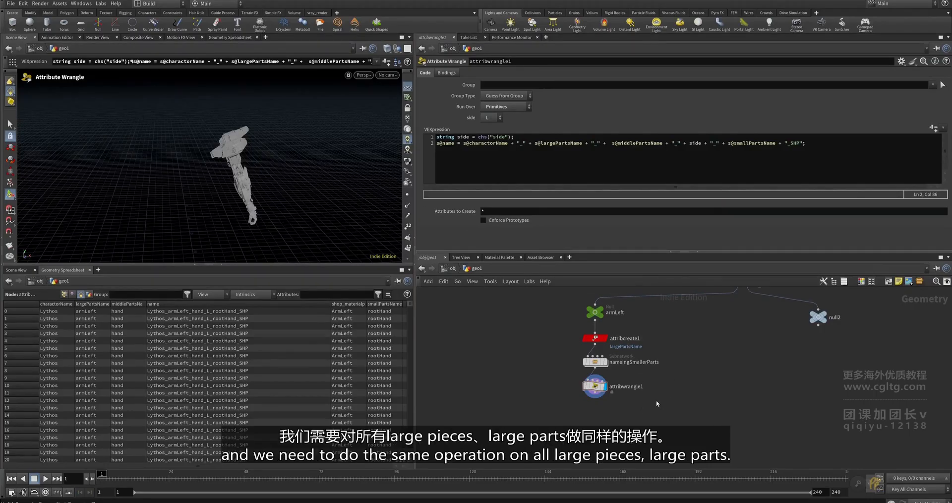
- Shift the left-arm branch left, then display and frame splitArmRight's right-arm output
{"action": "scroll", "coordinate": [689, 414], "scroll_direction": "down", "scroll_amount": 2}
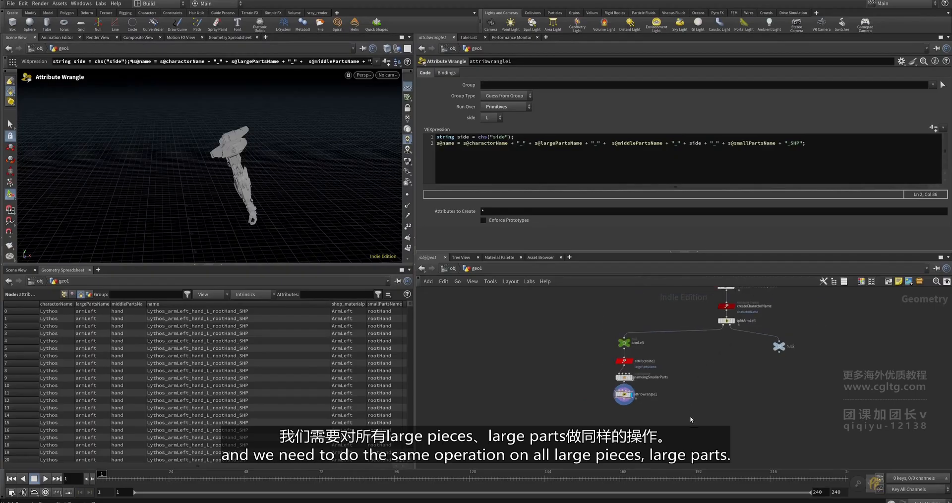
{"action": "left_click_drag", "start_coordinate": [659, 422], "coordinate": [599, 337]}
{"action": "scroll", "coordinate": [629, 345], "scroll_direction": "up", "scroll_amount": 2}
{"action": "left_click_drag", "start_coordinate": [539, 351], "coordinate": [579, 388]}
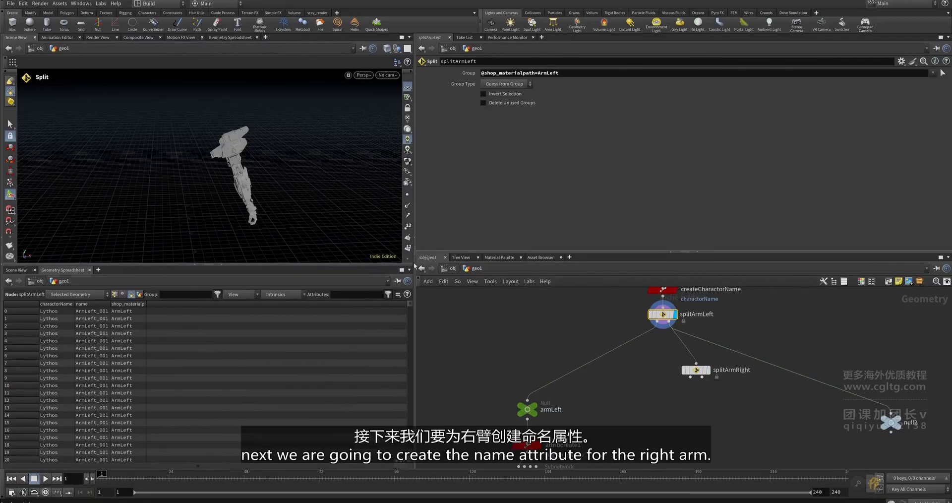
{"action": "left_click_drag", "start_coordinate": [375, 264], "coordinate": [337, 309]}
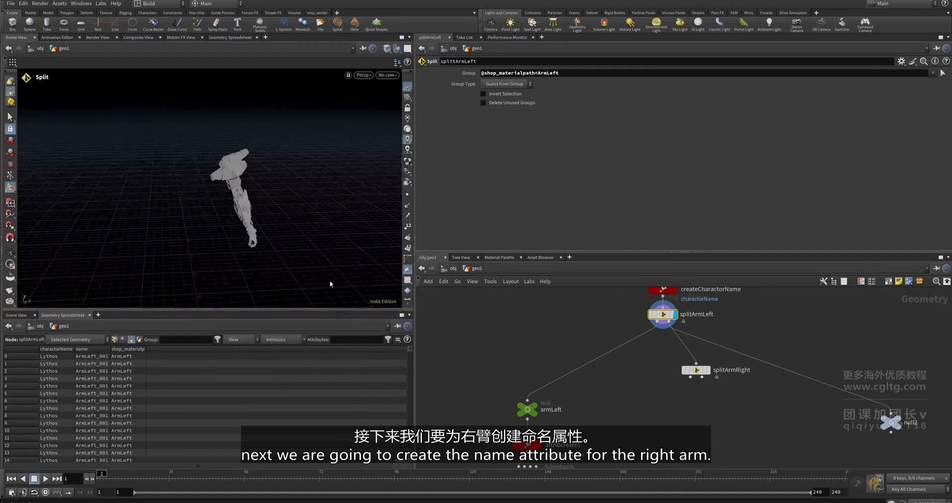
{"action": "scroll", "coordinate": [672, 354], "scroll_direction": "up", "scroll_amount": 2}
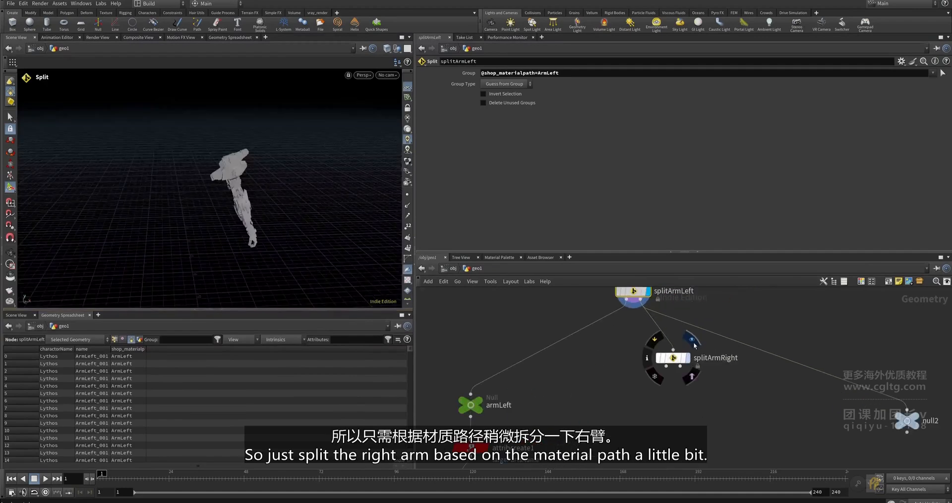
{"action": "left_click", "coordinate": [680, 357]}
{"action": "left_click", "coordinate": [674, 357]}
{"action": "key", "text": "f"}
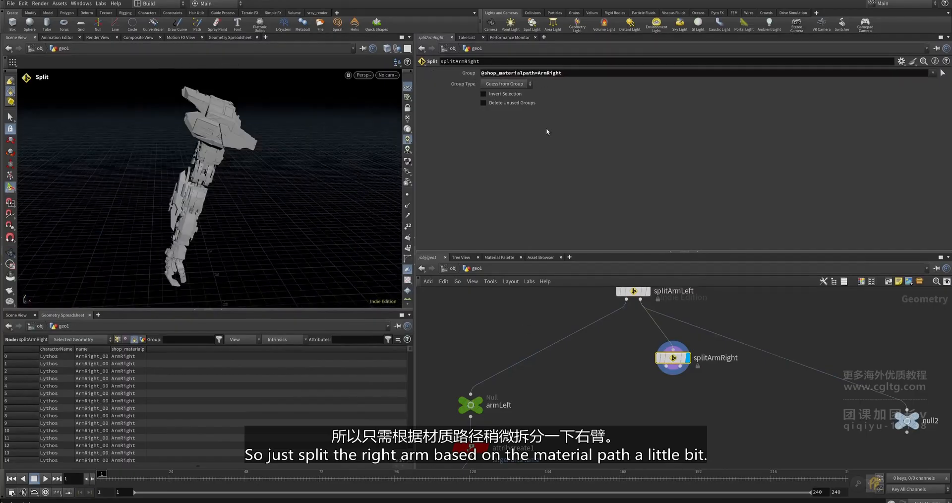
- Reposition splitArmRight and move the four left-arm branch nodes further left
{"action": "scroll", "coordinate": [657, 374], "scroll_direction": "down", "scroll_amount": 3}
{"action": "mouse_move", "coordinate": [670, 342]}
{"action": "left_mouse_down"}
{"action": "mouse_move", "coordinate": [654, 343]}
{"action": "mouse_move", "coordinate": [662, 346]}
{"action": "left_mouse_up"}
{"action": "middle_click_drag", "start_coordinate": [613, 378], "coordinate": [638, 352]}
{"action": "scroll", "coordinate": [625, 347], "scroll_direction": "down", "scroll_amount": 1}
{"action": "left_click_drag", "start_coordinate": [611, 336], "coordinate": [538, 427]}
{"action": "scroll", "coordinate": [566, 350], "scroll_direction": "up", "scroll_amount": 3}
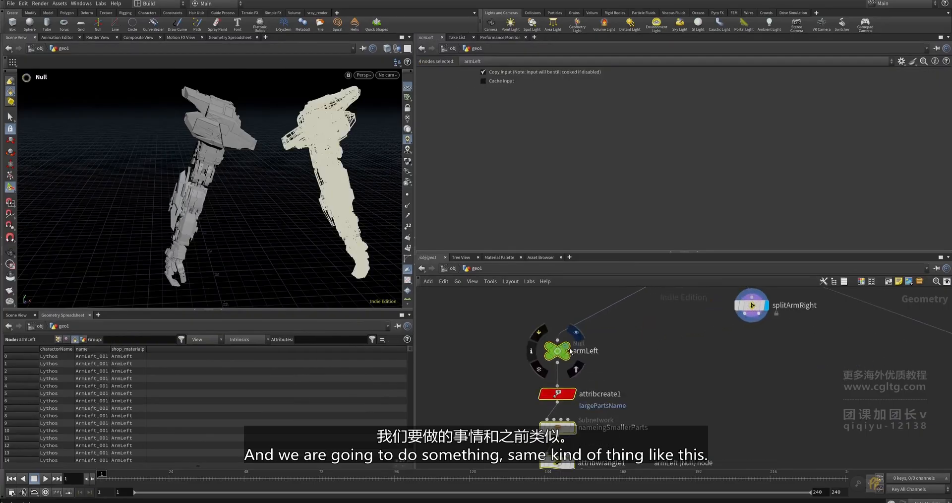
{"action": "left_click_drag", "start_coordinate": [563, 350], "coordinate": [523, 349]}
- Duplicate armLeft and attribcreate1 and connect the copies to splitArmRight
{"action": "left_click_drag", "start_coordinate": [587, 332], "coordinate": [492, 412]}
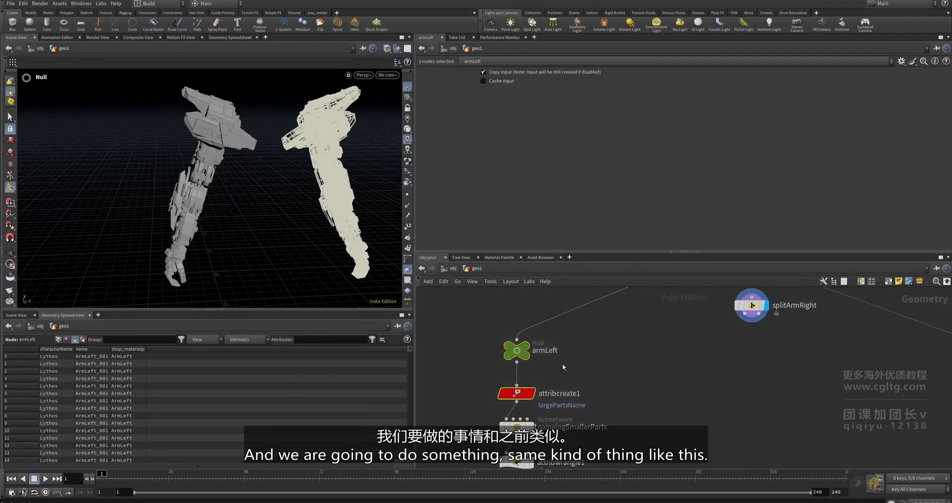
{"action": "key", "text": "ctrl+c"}
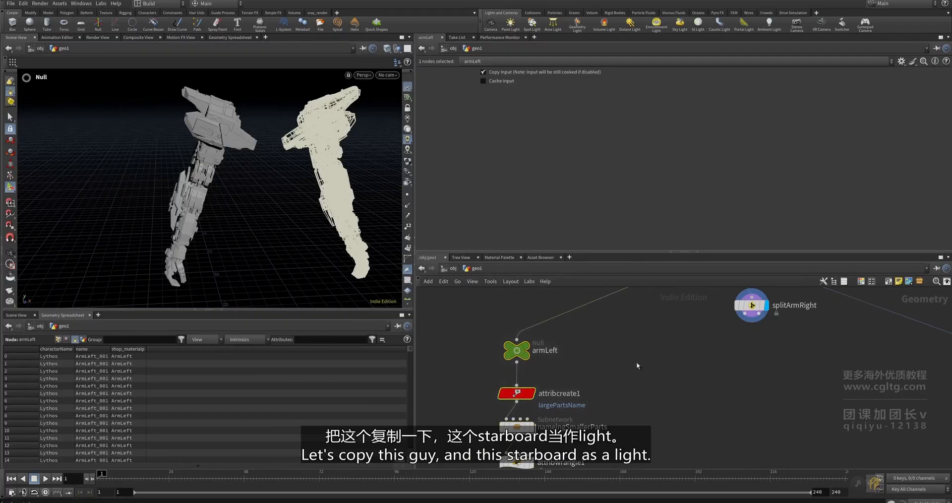
{"action": "key", "text": "ctrl+v"}
{"action": "left_click", "coordinate": [757, 322]}
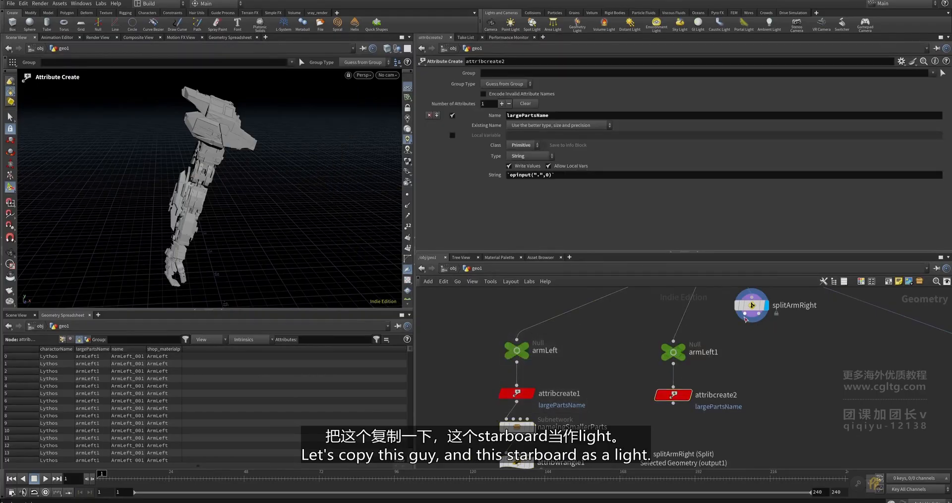
{"action": "left_click_drag", "start_coordinate": [725, 321], "coordinate": [673, 341]}
{"action": "scroll", "coordinate": [714, 337], "scroll_direction": "down", "scroll_amount": 1}
{"action": "middle_click_drag", "start_coordinate": [793, 298], "coordinate": [724, 339]}
{"action": "left_click_drag", "start_coordinate": [736, 339], "coordinate": [684, 347]}
{"action": "scroll", "coordinate": [687, 359], "scroll_direction": "up", "scroll_amount": 3}
- Rename the copied armLeft1 null to armRight
{"action": "left_click", "coordinate": [616, 366]}
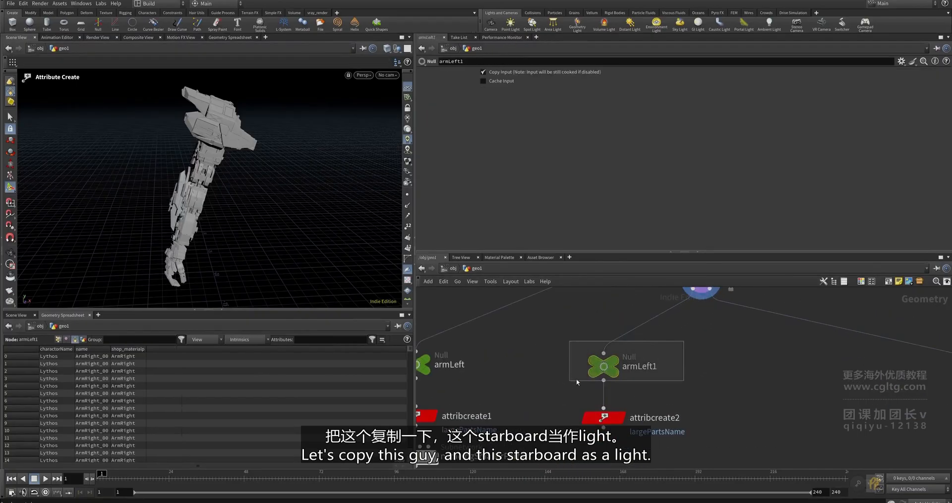
{"action": "double_click", "coordinate": [636, 366]}
{"action": "type", "text": "armRight"}
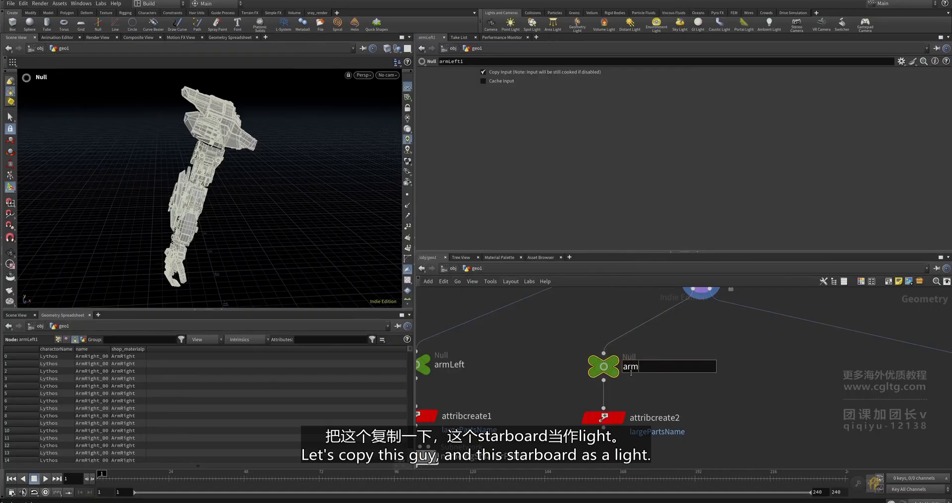
{"action": "key", "text": "Return"}
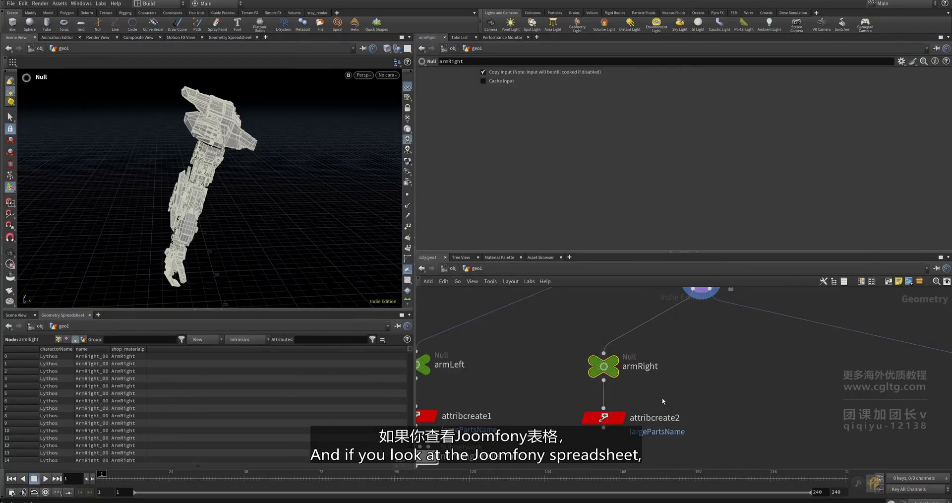
- Check attribcreate2's largePartsName reads armRight and align it beside attribcreate1
{"action": "left_click", "coordinate": [603, 416]}
{"action": "left_click_drag", "start_coordinate": [415, 372], "coordinate": [523, 372]}
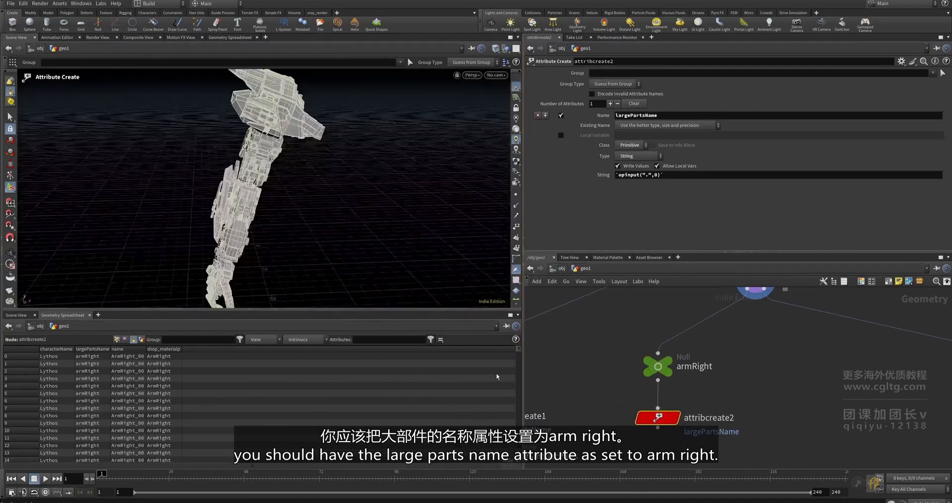
{"action": "left_click_drag", "start_coordinate": [146, 346], "coordinate": [257, 347]}
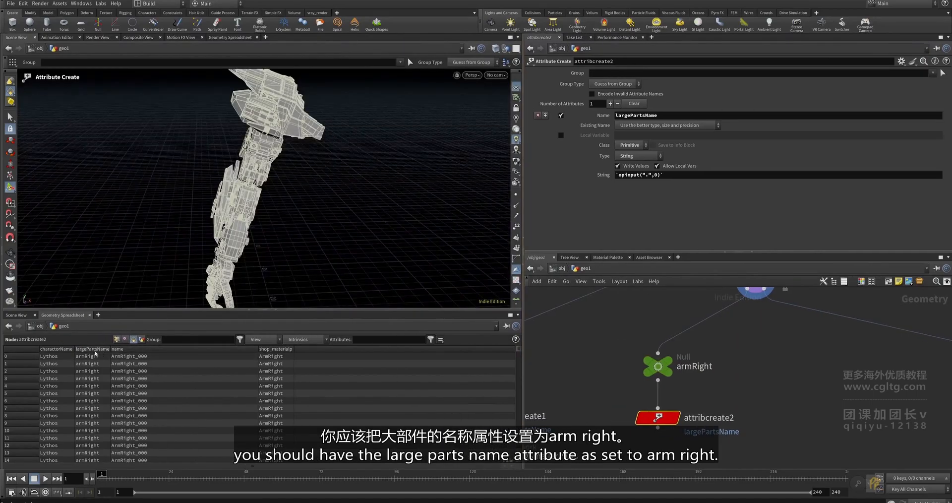
{"action": "left_click_drag", "start_coordinate": [111, 349], "coordinate": [182, 349]}
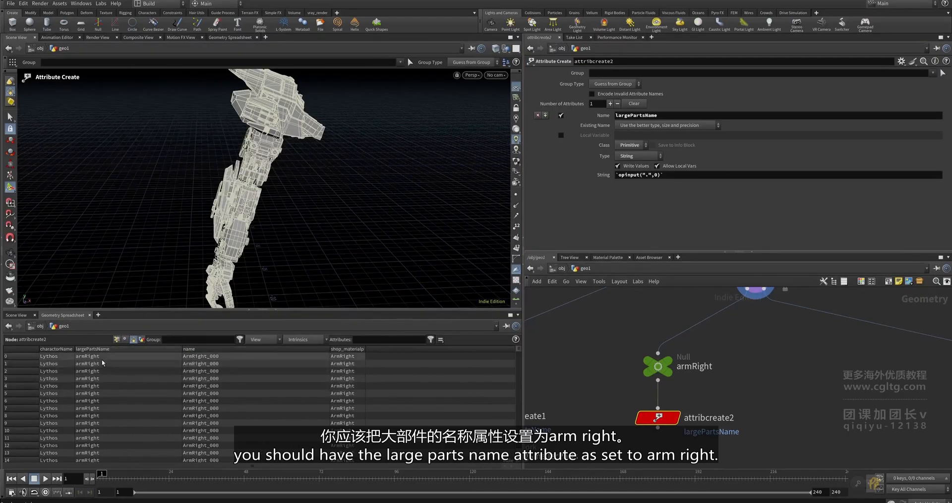
{"action": "scroll", "coordinate": [647, 343], "scroll_direction": "down", "scroll_amount": 6}
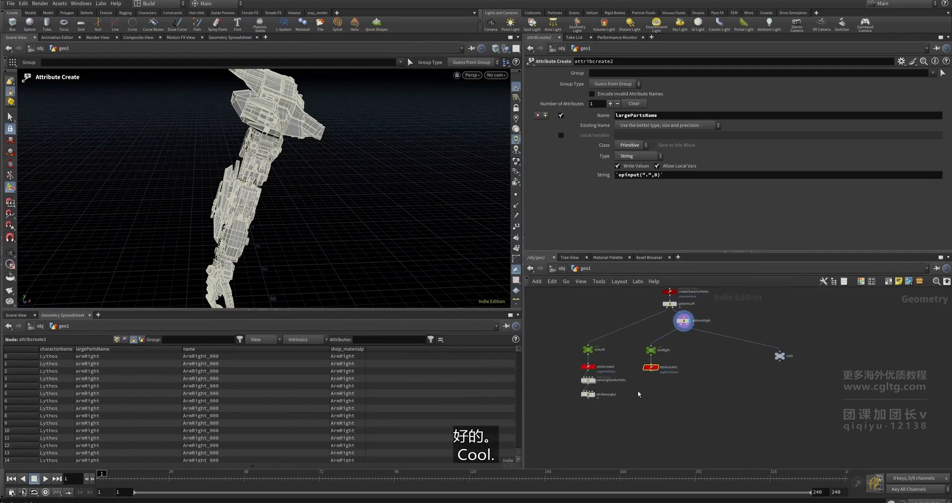
{"action": "scroll", "coordinate": [645, 374], "scroll_direction": "up", "scroll_amount": 3}
{"action": "left_click_drag", "start_coordinate": [655, 361], "coordinate": [656, 359]}
{"action": "scroll", "coordinate": [637, 412], "scroll_direction": "up", "scroll_amount": 2}
{"action": "middle_click_drag", "start_coordinate": [637, 414], "coordinate": [668, 396]}
{"action": "left_click", "coordinate": [665, 399]}
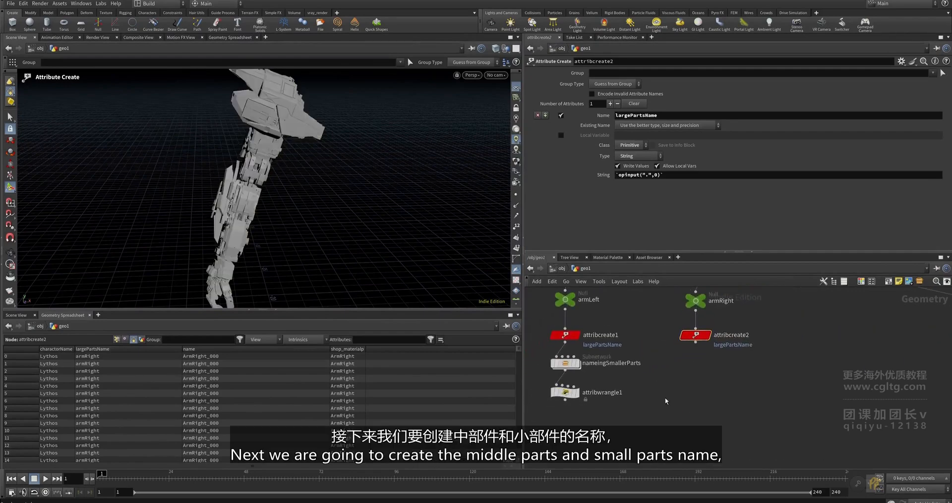
{"action": "scroll", "coordinate": [574, 370], "scroll_direction": "up", "scroll_amount": 2}
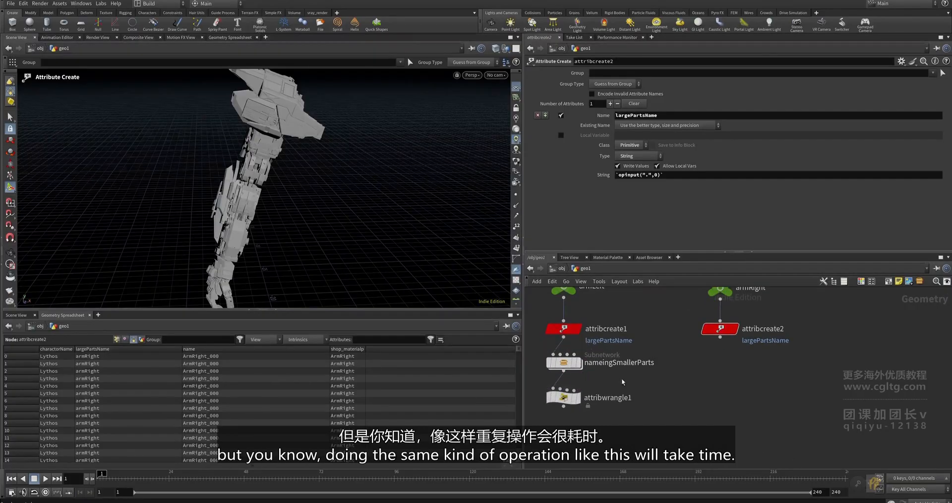
{"action": "double_click", "coordinate": [563, 362]}
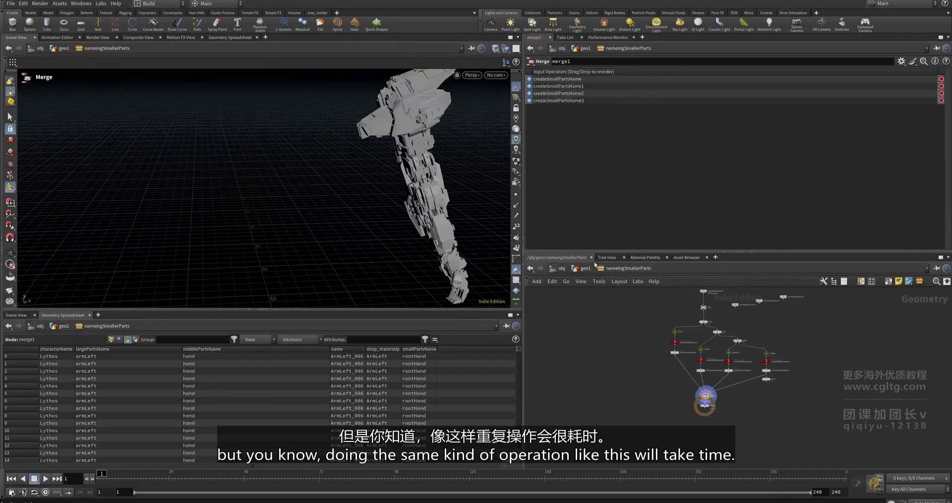
{"action": "left_click", "coordinate": [585, 269]}
{"action": "scroll", "coordinate": [680, 373], "scroll_direction": "down", "scroll_amount": 3}
{"action": "left_click", "coordinate": [679, 373]}
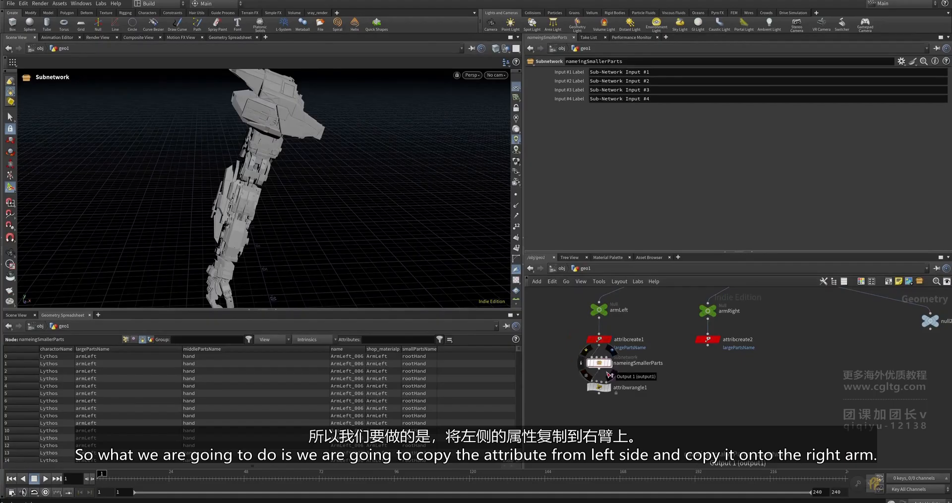
{"action": "left_click", "coordinate": [707, 341]}
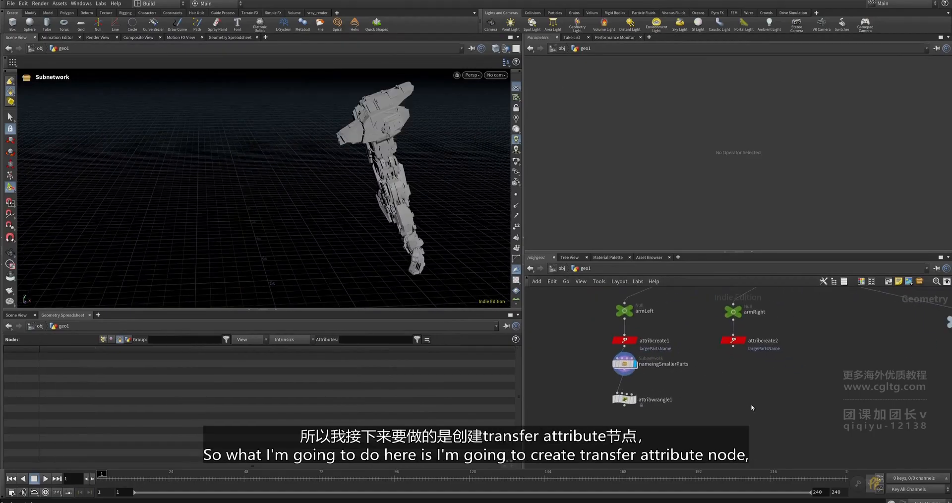
- Create an Attribute Transfer node and place it in the geo1 network
{"action": "middle_click_drag", "start_coordinate": [742, 398], "coordinate": [716, 391]}
{"action": "key", "text": "Tab"}
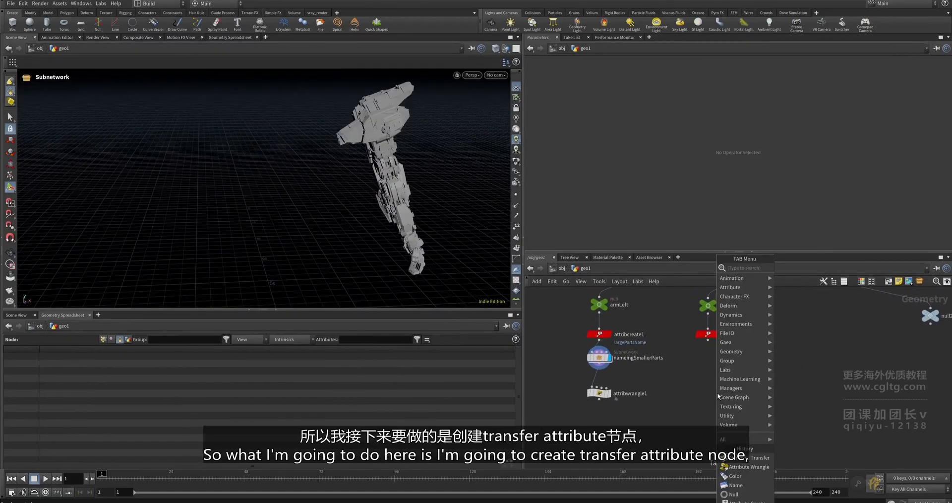
{"action": "type", "text": "tr"}
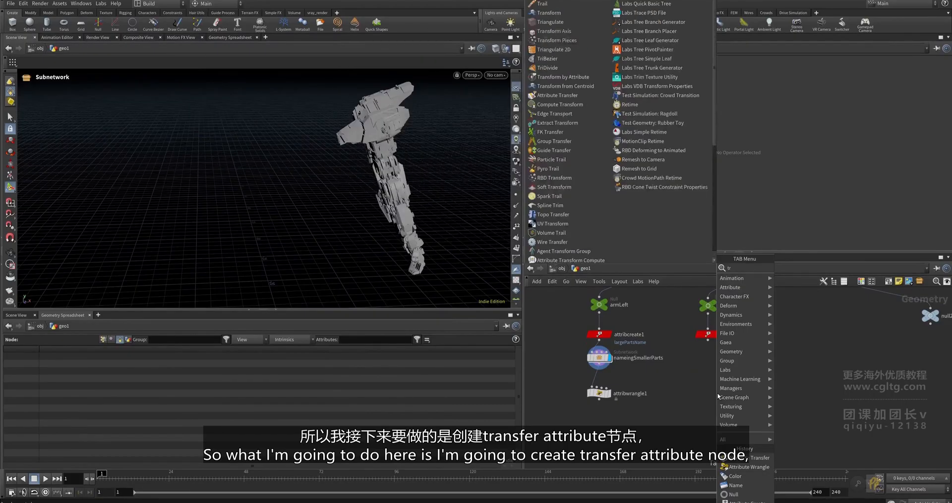
{"action": "key", "text": "BackSpace"}
{"action": "key", "text": "BackSpace"}
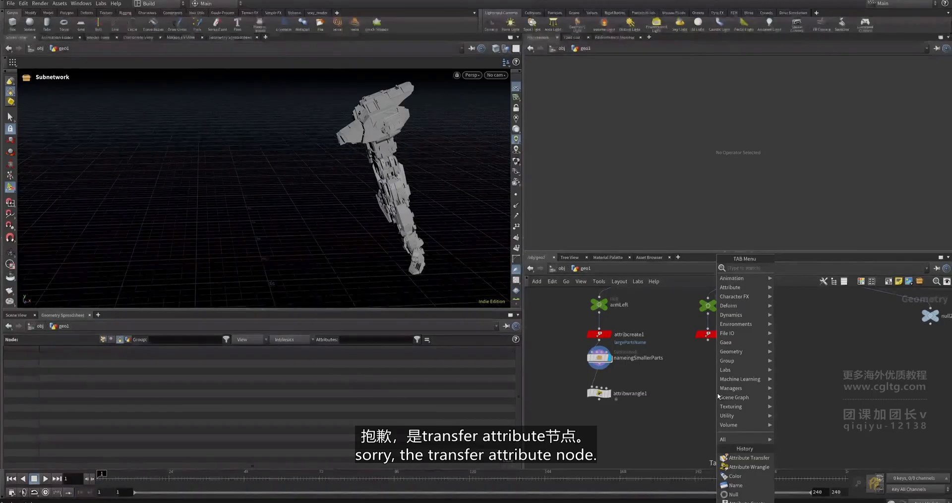
{"action": "type", "text": "transferat"}
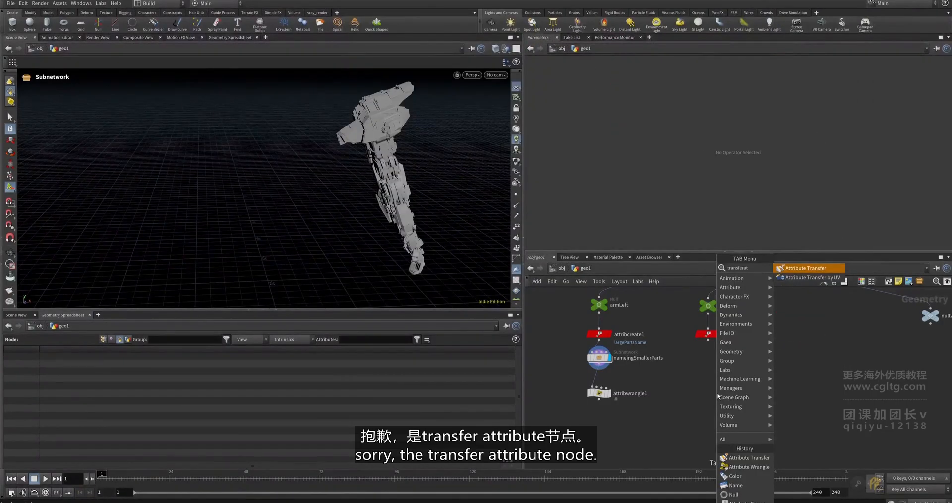
{"action": "key", "text": "Return"}
{"action": "left_click", "coordinate": [708, 392]}
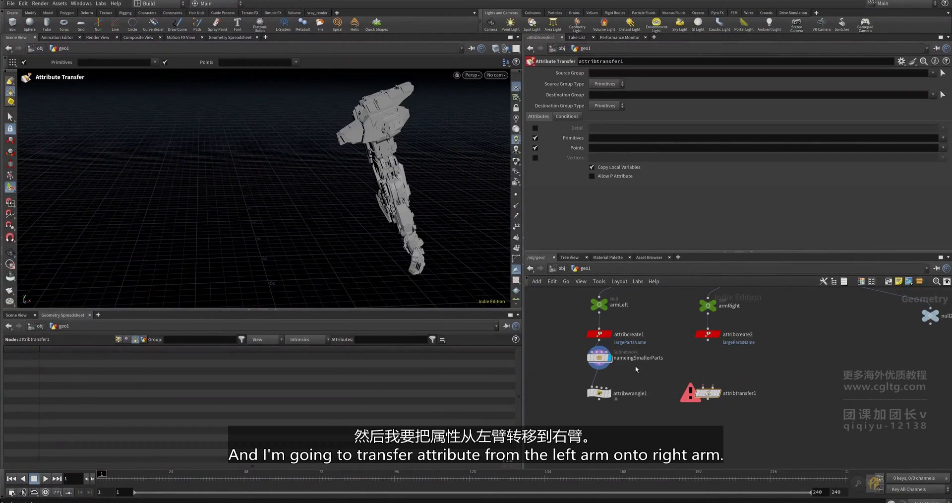
- Wire nameingSmallerParts into attribtransfer1's second input and inspect the result
{"action": "left_click_drag", "start_coordinate": [603, 367], "coordinate": [716, 413]}
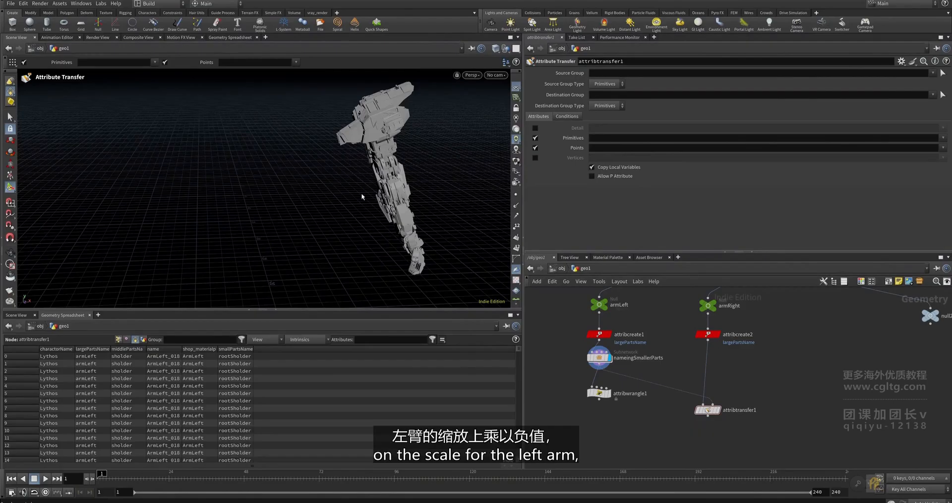
{"action": "middle_click_drag", "start_coordinate": [745, 388], "coordinate": [710, 380]}
{"action": "scroll", "coordinate": [696, 402], "scroll_direction": "up", "scroll_amount": 4}
{"action": "left_click_drag", "start_coordinate": [613, 376], "coordinate": [693, 429]}
{"action": "scroll", "coordinate": [681, 446], "scroll_direction": "down", "scroll_amount": 3}
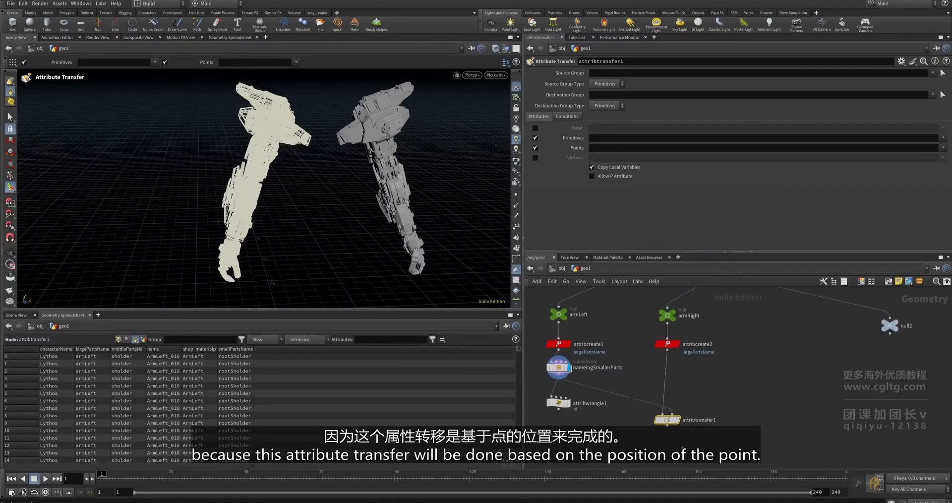
{"action": "left_click", "coordinate": [691, 394]}
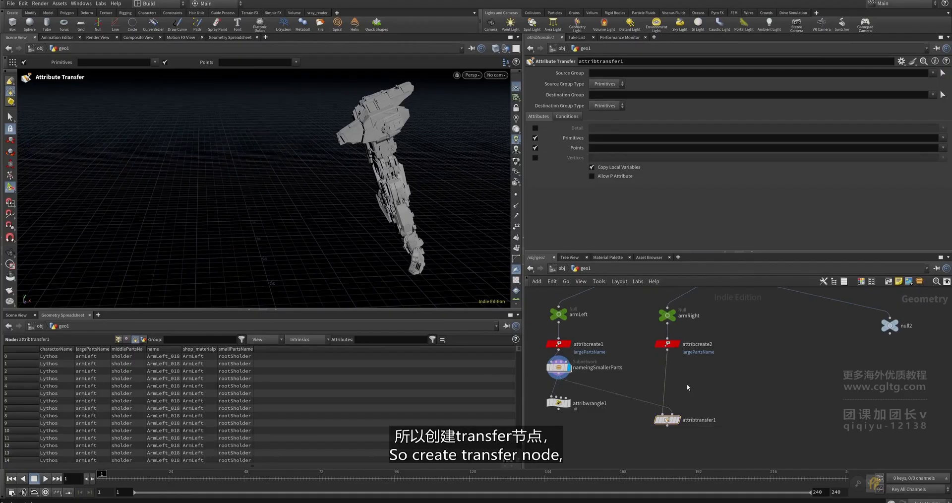
- Insert transform1 with Scale X -1 before attribtransfer1, then display attribtransfer1's result
{"action": "key", "text": "Tab"}
{"action": "type", "text": "tr"}
{"action": "key", "text": "Return"}
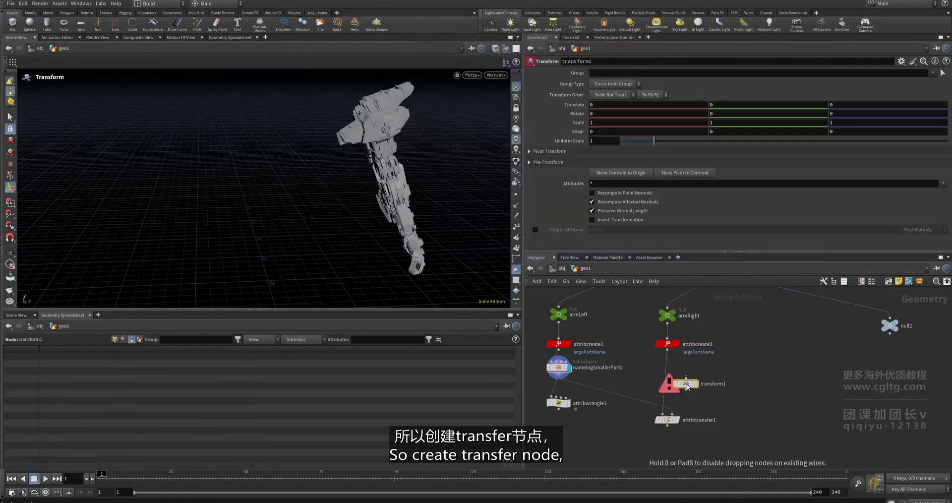
{"action": "mouse_move", "coordinate": [687, 387]}
{"action": "left_mouse_down"}
{"action": "mouse_move", "coordinate": [634, 393]}
{"action": "mouse_move", "coordinate": [679, 392]}
{"action": "left_mouse_up"}
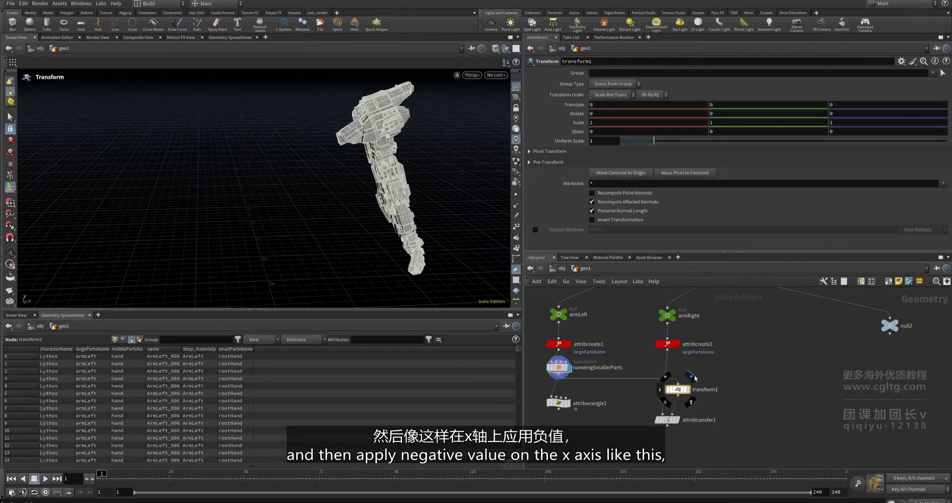
{"action": "left_click", "coordinate": [688, 390]}
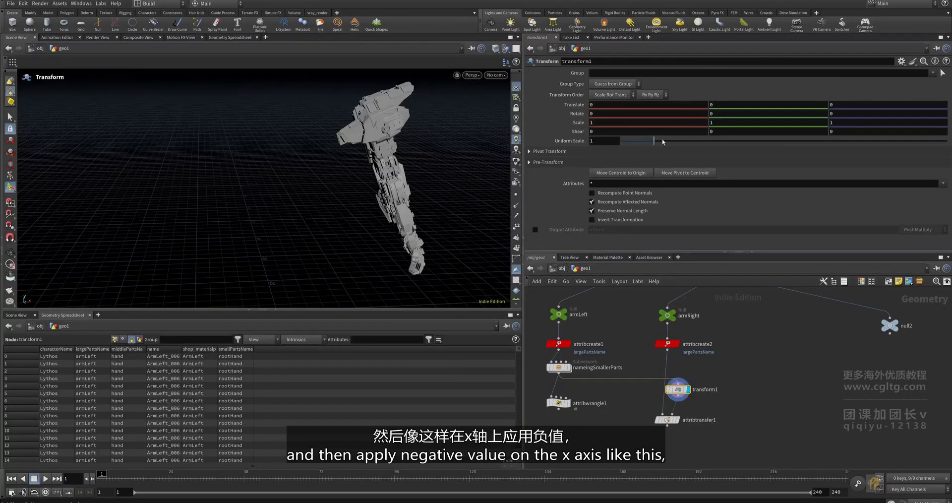
{"action": "left_click_drag", "start_coordinate": [596, 123], "coordinate": [584, 124]}
{"action": "type", "text": "-1"}
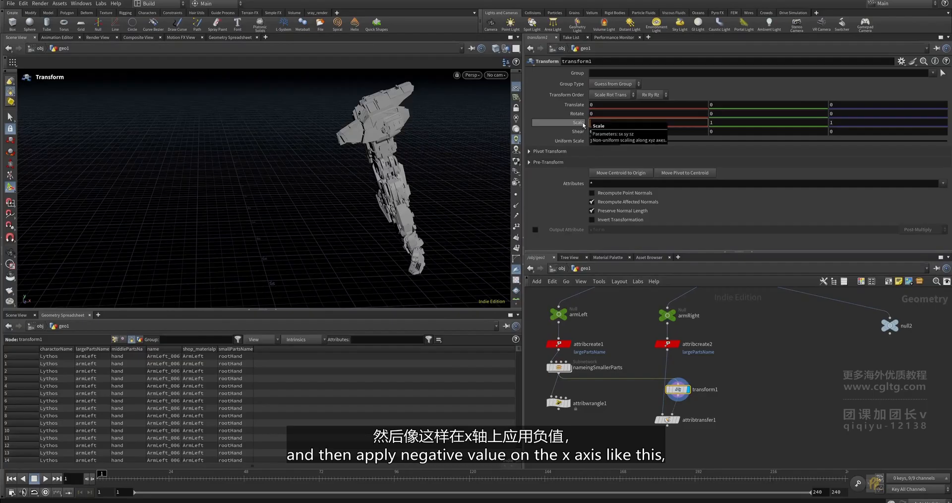
{"action": "key", "text": "Return"}
{"action": "scroll", "coordinate": [685, 412], "scroll_direction": "up", "scroll_amount": 3}
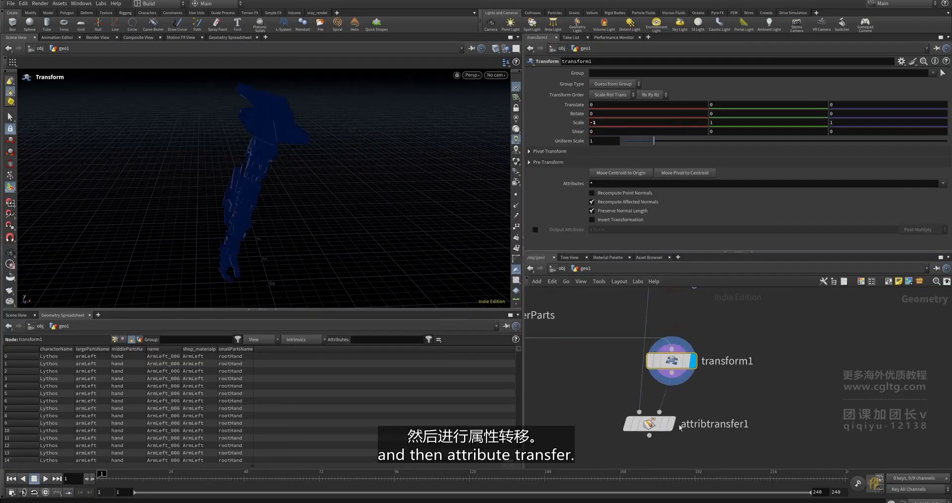
{"action": "left_click", "coordinate": [667, 424]}
{"action": "left_click", "coordinate": [655, 424]}
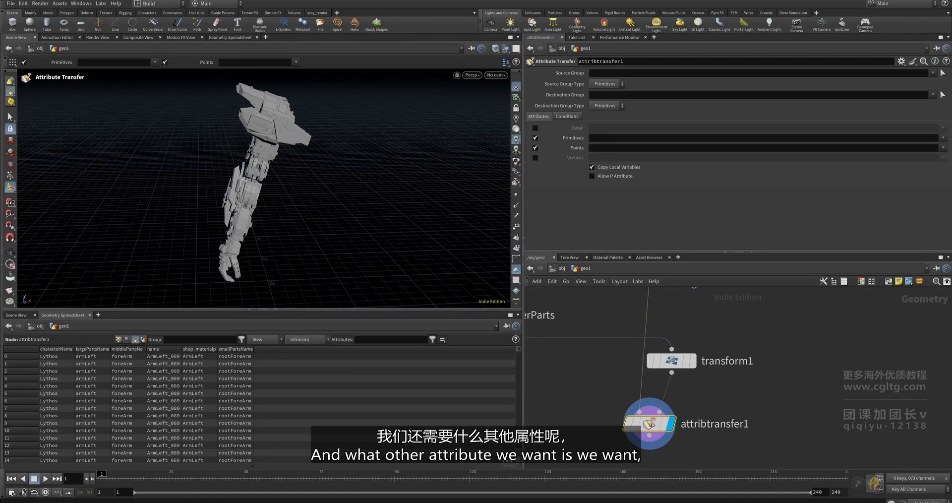
- Review attribcreate2 and attribtransfer1's settings, leaving primitive transfer switched off
{"action": "left_click", "coordinate": [534, 137]}
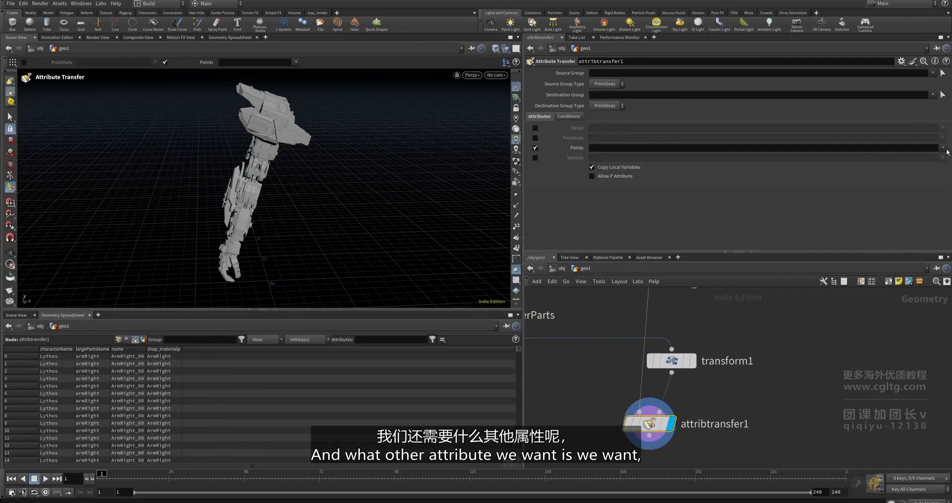
{"action": "key", "text": "h"}
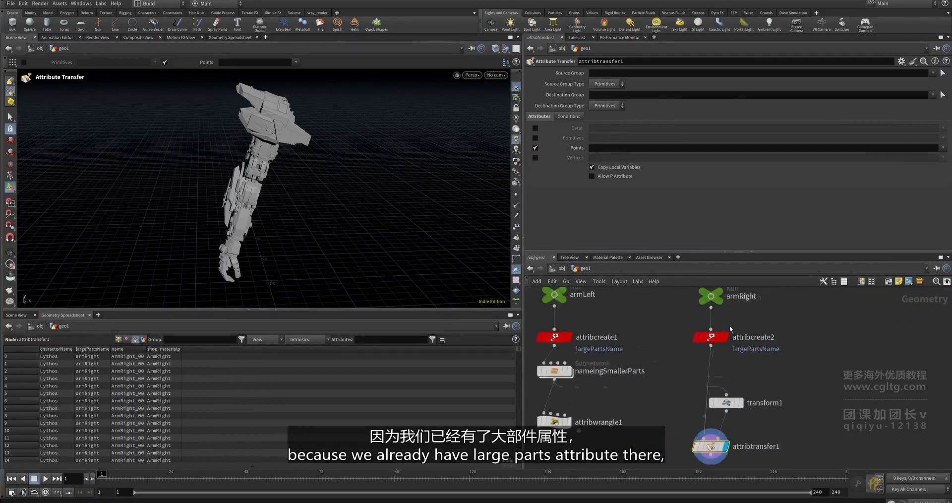
{"action": "left_click", "coordinate": [711, 337]}
{"action": "middle_click_drag", "start_coordinate": [726, 451], "coordinate": [726, 404]}
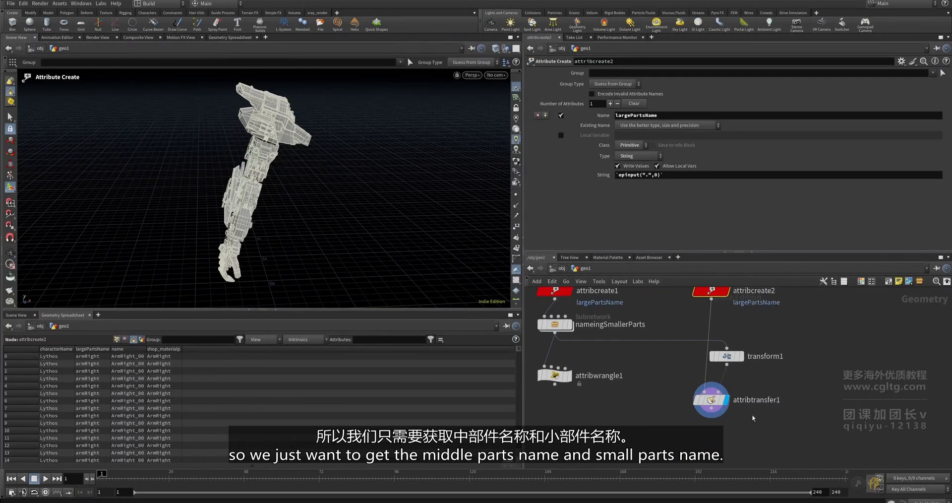
{"action": "left_click", "coordinate": [726, 401]}
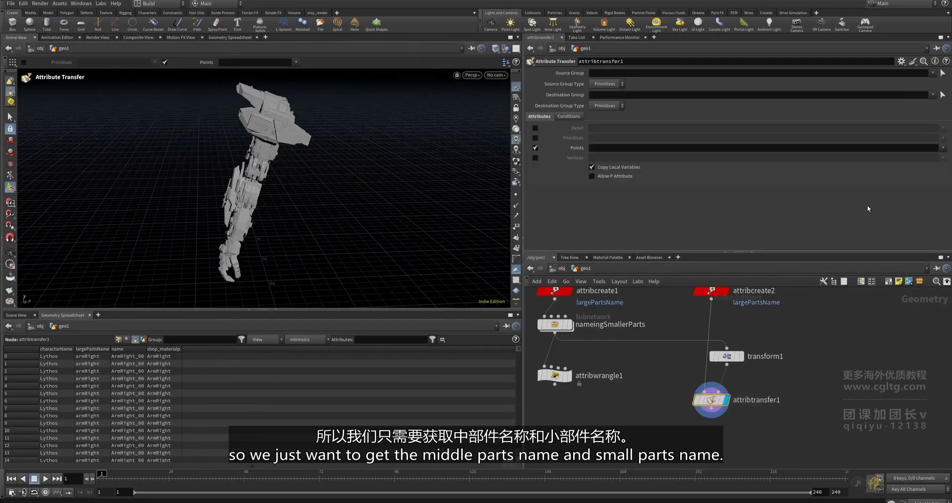
{"action": "left_click", "coordinate": [941, 151]}
{"action": "scroll", "coordinate": [743, 371], "scroll_direction": "down", "scroll_amount": 3}
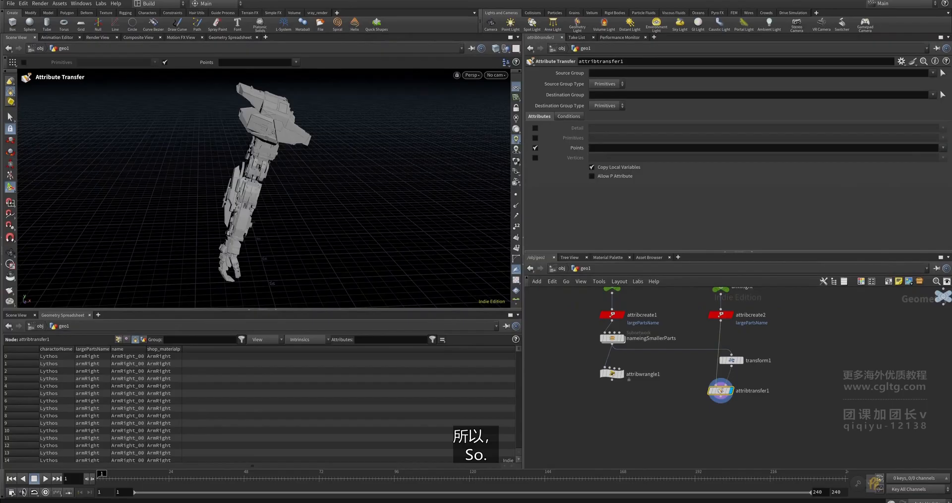
- Switch attribtransfer1 from points to primitives, transferring middlePartsName and smallPartsName
{"action": "left_click", "coordinate": [535, 148]}
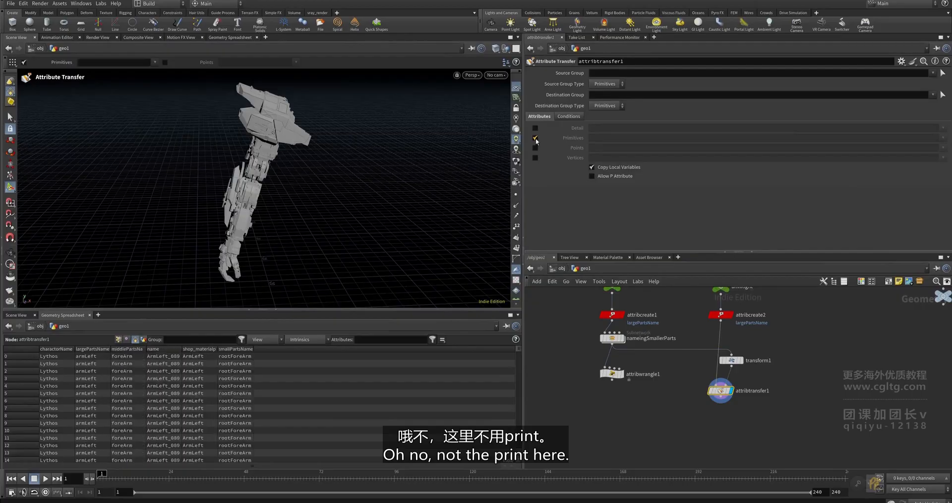
{"action": "left_click", "coordinate": [534, 137]}
{"action": "left_click", "coordinate": [941, 138]}
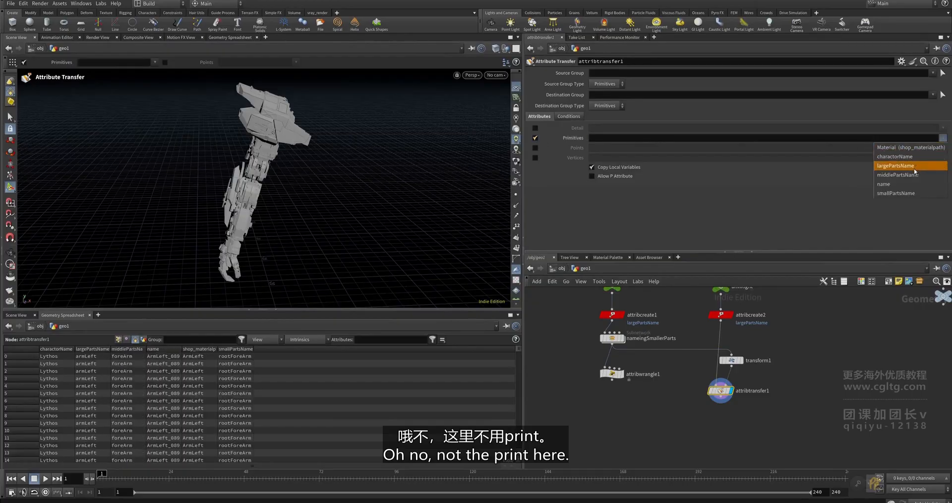
{"action": "left_click", "coordinate": [914, 174]}
{"action": "left_click", "coordinate": [944, 140]}
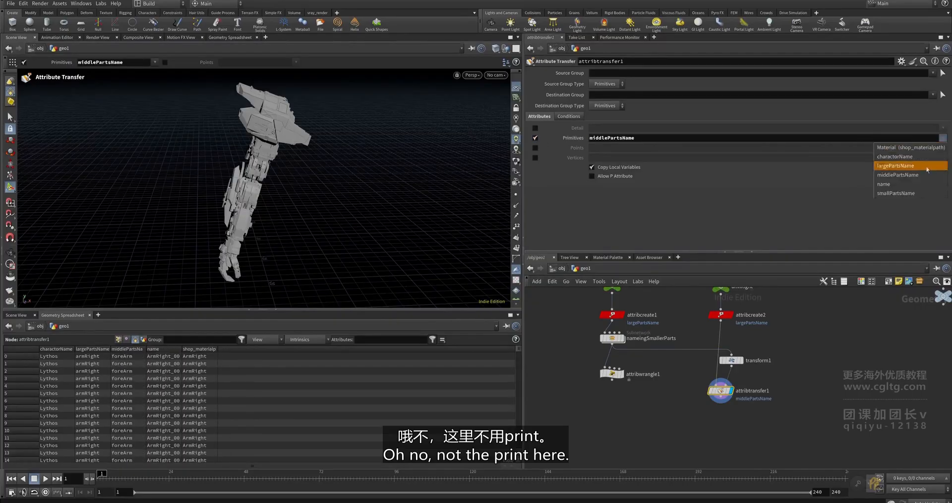
{"action": "left_click", "coordinate": [910, 193]}
{"action": "scroll", "coordinate": [786, 332], "scroll_direction": "up", "scroll_amount": 3}
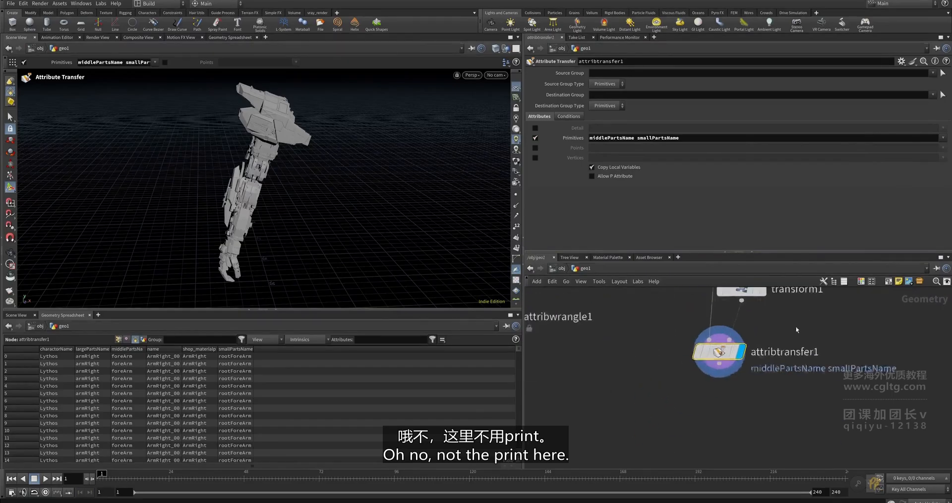
{"action": "scroll", "coordinate": [795, 326], "scroll_direction": "down", "scroll_amount": 5}
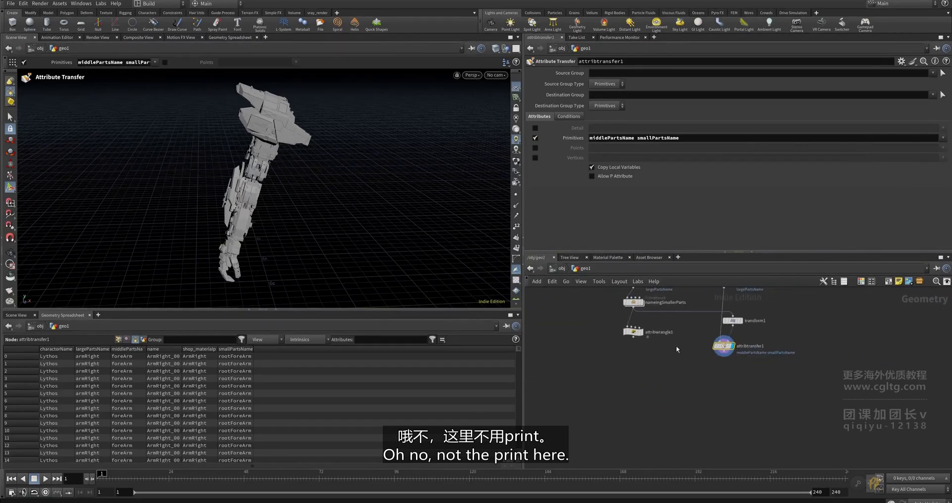
{"action": "left_click", "coordinate": [629, 298]}
- Copy the color1 node from inside nameingSmallerParts and paste it into geo1
{"action": "double_click", "coordinate": [627, 298]}
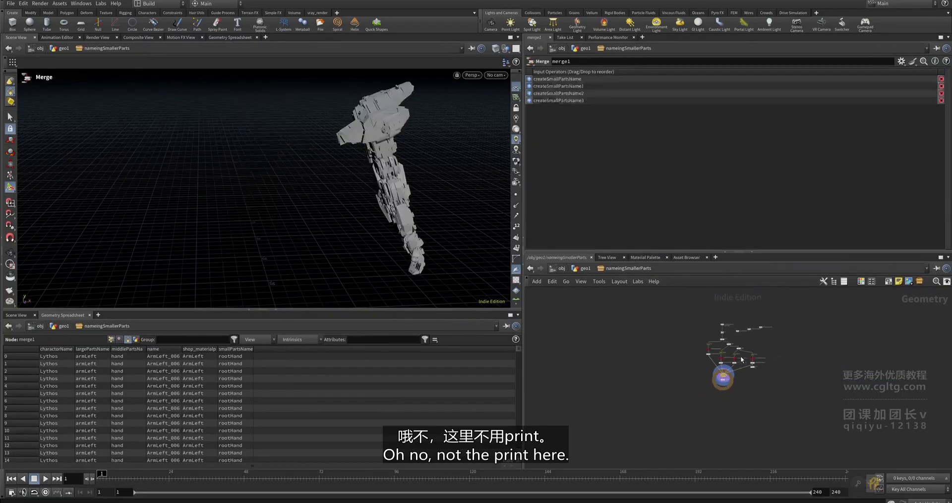
{"action": "left_click_drag", "start_coordinate": [799, 341], "coordinate": [795, 338]}
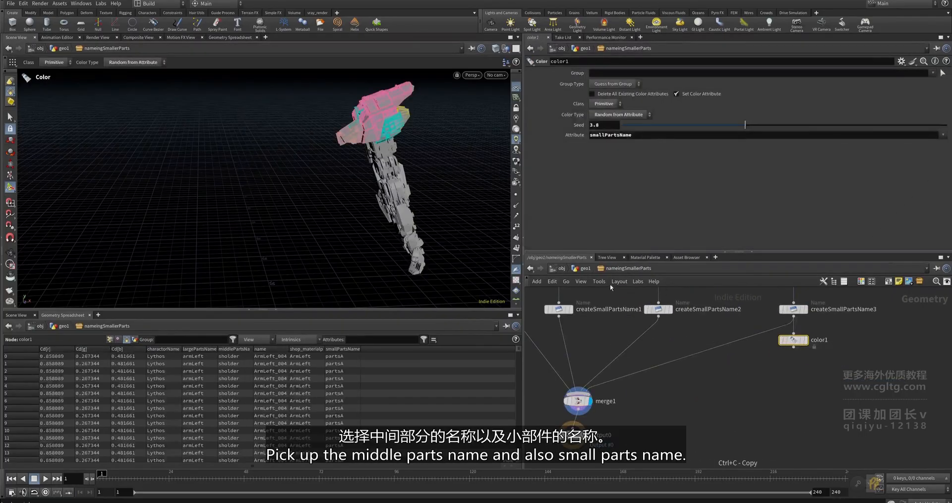
{"action": "left_click", "coordinate": [589, 269]}
{"action": "scroll", "coordinate": [724, 375], "scroll_direction": "down", "scroll_amount": 3}
{"action": "left_click", "coordinate": [724, 377]}
{"action": "scroll", "coordinate": [733, 363], "scroll_direction": "up", "scroll_amount": 4}
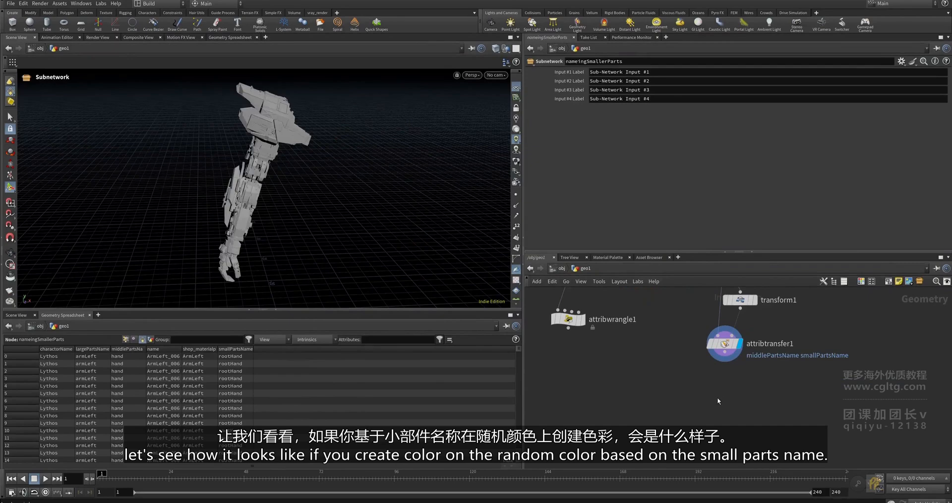
{"action": "key", "text": "ctrl+v"}
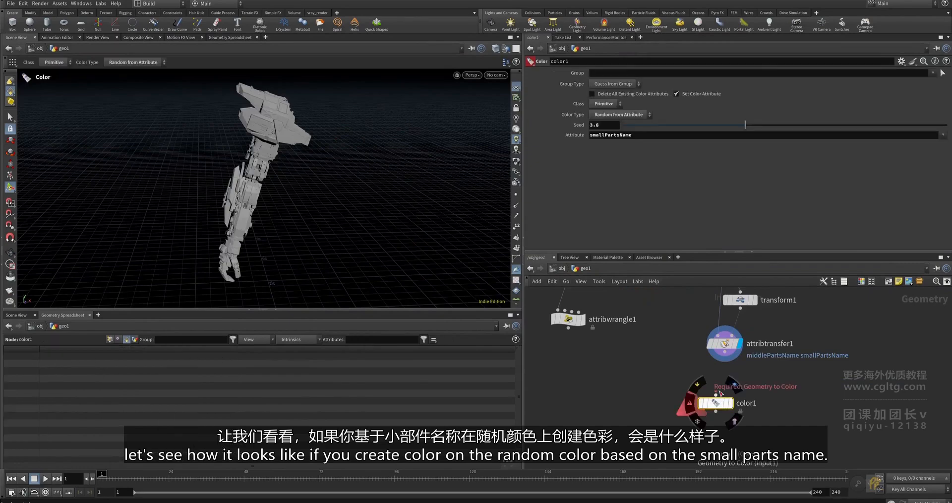
- Wire the colour node after attribtransfer1, display it, and set its seed to 4.604
{"action": "left_click_drag", "start_coordinate": [715, 395], "coordinate": [724, 353]}
{"action": "left_click", "coordinate": [731, 403]}
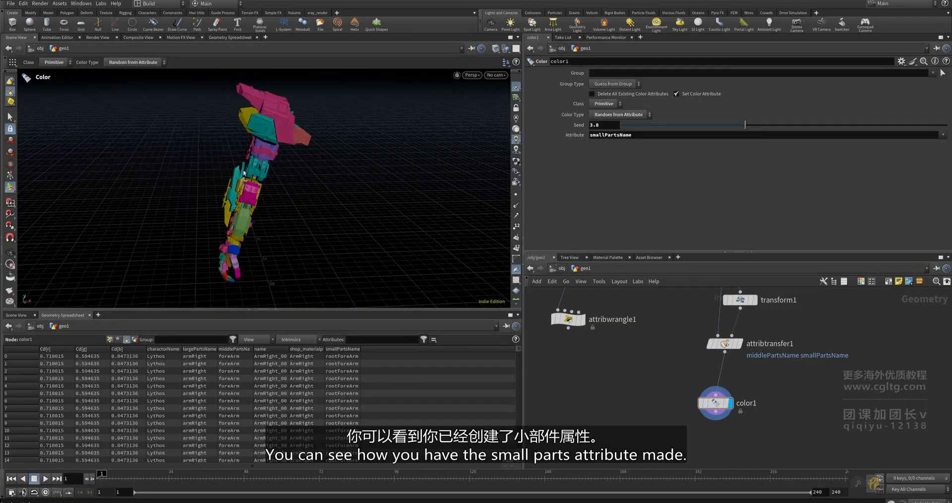
{"action": "left_click_drag", "start_coordinate": [261, 154], "coordinate": [286, 120], "text": "alt"}
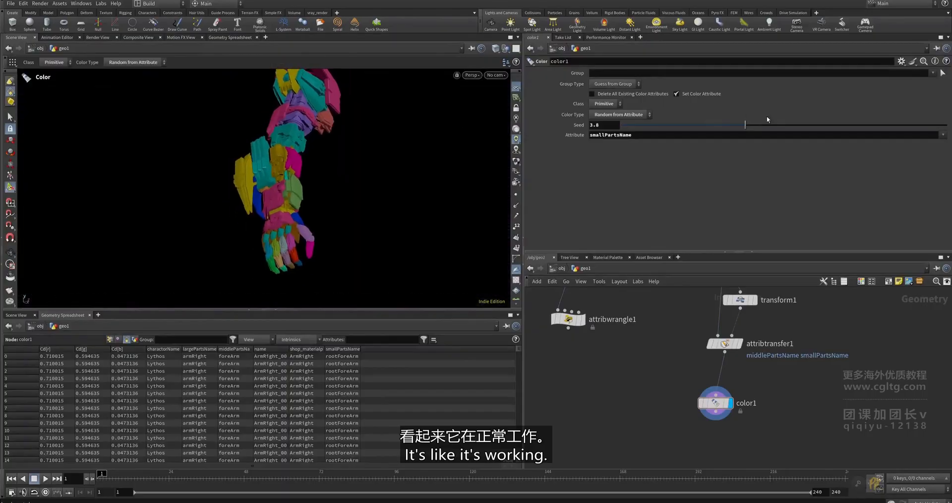
{"action": "left_click_drag", "start_coordinate": [745, 125], "coordinate": [771, 127]}
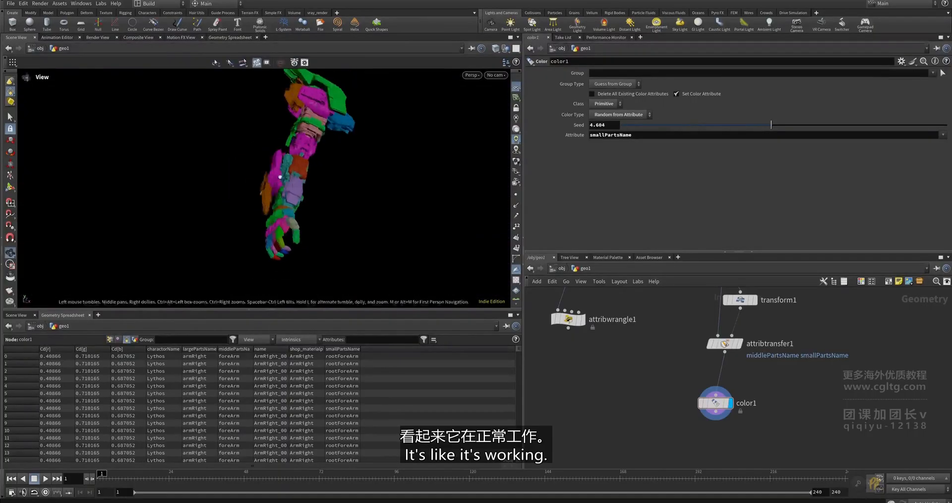
- Delete the colour preview node and move transform1 and attribtransfer1 up
{"action": "key", "text": "Delete"}
{"action": "scroll", "coordinate": [706, 415], "scroll_direction": "down", "scroll_amount": 3}
{"action": "scroll", "coordinate": [735, 359], "scroll_direction": "up", "scroll_amount": 2}
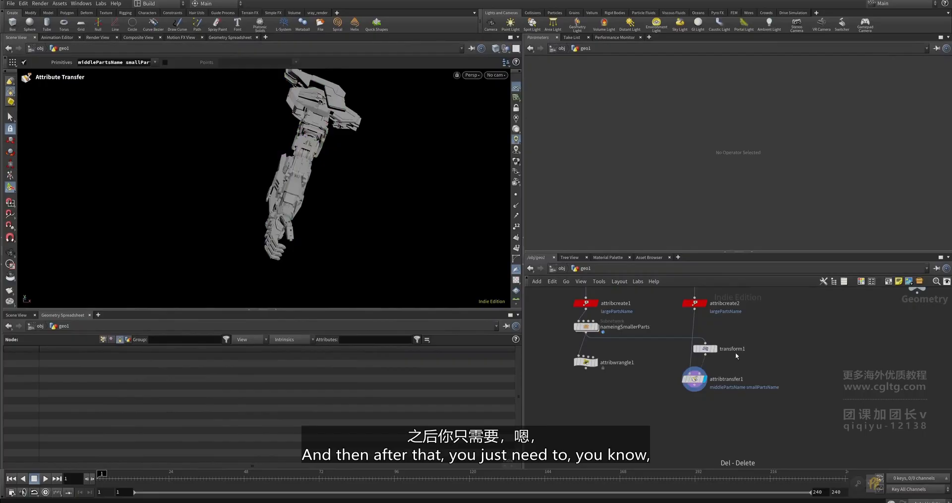
{"action": "left_click_drag", "start_coordinate": [733, 334], "coordinate": [707, 331]}
{"action": "scroll", "coordinate": [705, 341], "scroll_direction": "up", "scroll_amount": 3}
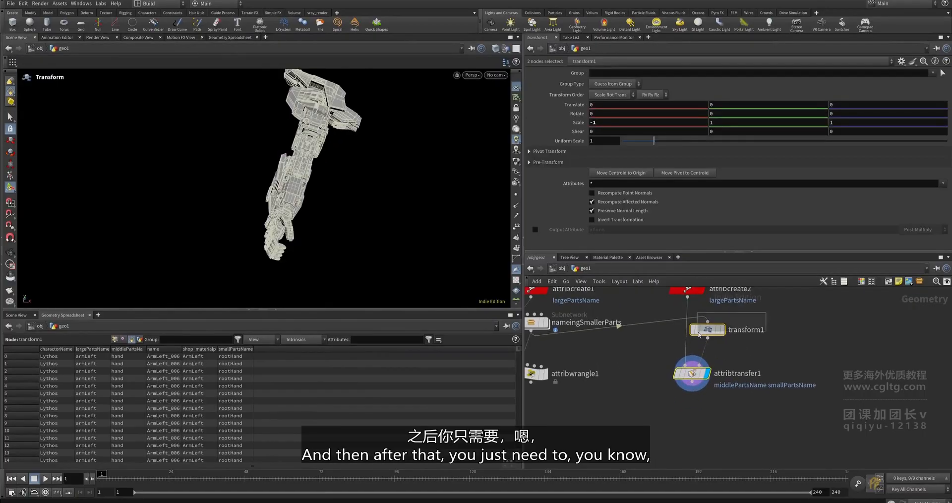
{"action": "left_click", "coordinate": [689, 373]}
{"action": "middle_click_drag", "start_coordinate": [618, 402], "coordinate": [654, 390]}
- Duplicate attribwrangle1 as attribwrangle2, wired after attribtransfer1 and displayed
{"action": "left_click_drag", "start_coordinate": [671, 388], "coordinate": [521, 328]}
{"action": "key", "text": "ctrl+c"}
{"action": "key", "text": "ctrl+v"}
{"action": "scroll", "coordinate": [719, 376], "scroll_direction": "up", "scroll_amount": 3}
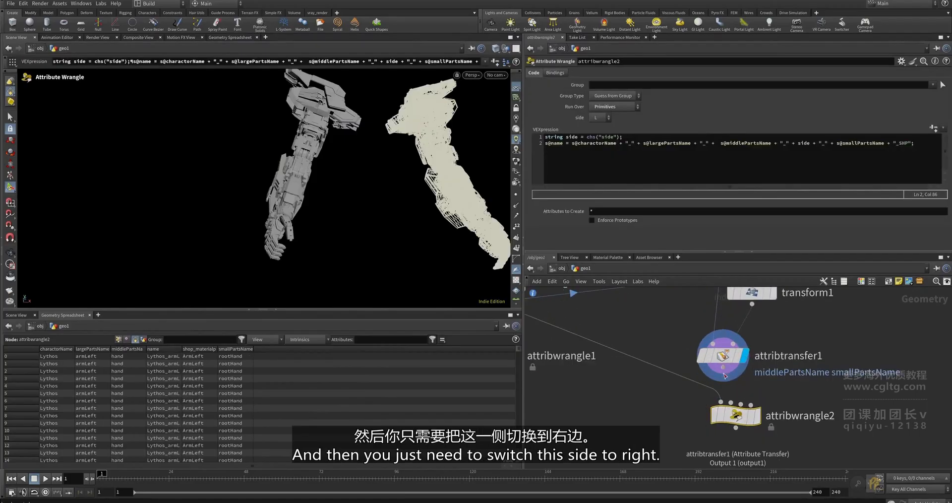
{"action": "left_click_drag", "start_coordinate": [722, 367], "coordinate": [726, 414]}
{"action": "left_click", "coordinate": [744, 412]}
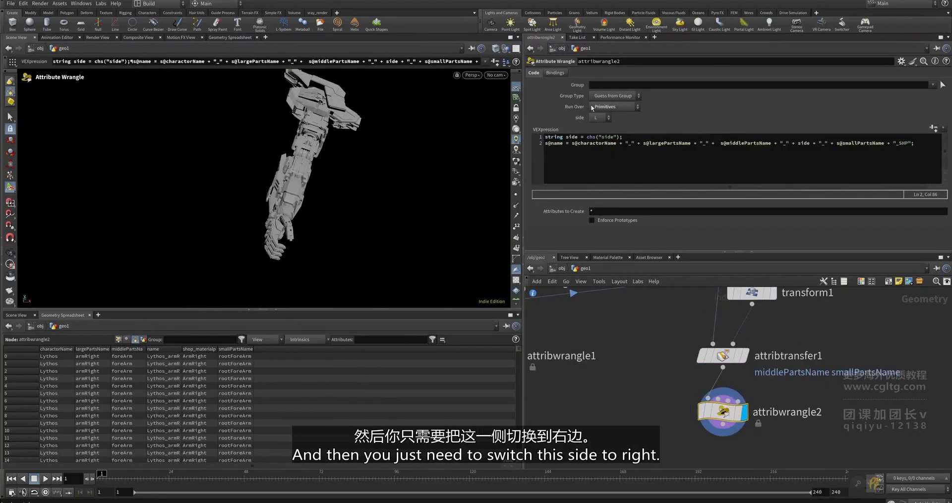
- Set attribwrangle2's side to R and widen the name column to check right-arm names
{"action": "left_click", "coordinate": [599, 117]}
{"action": "left_click", "coordinate": [601, 136]}
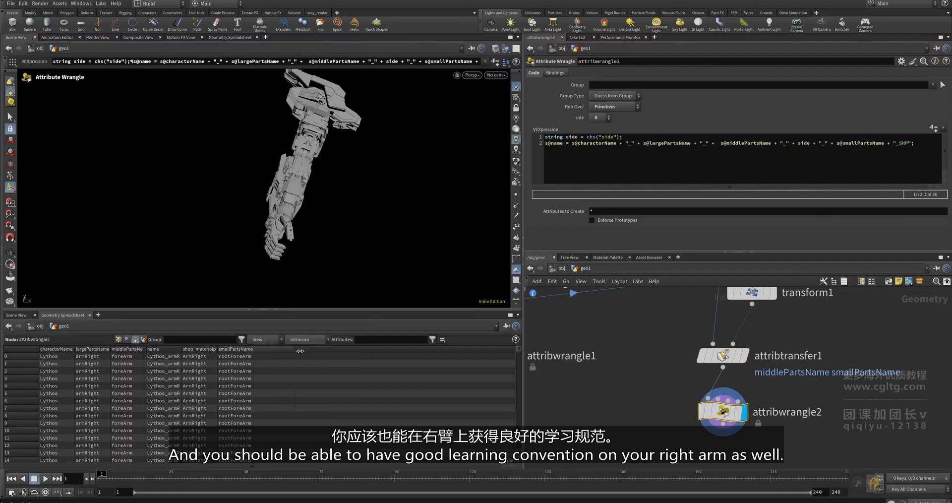
{"action": "left_click_drag", "start_coordinate": [183, 348], "coordinate": [307, 357]}
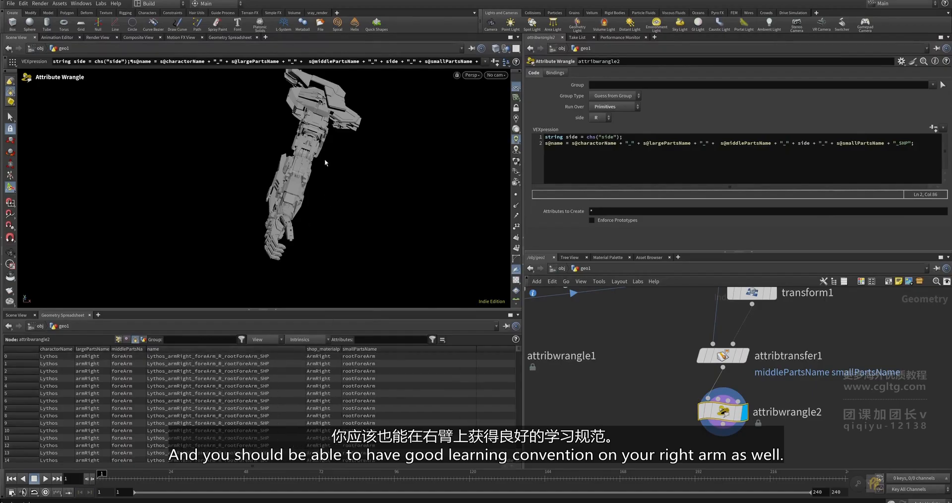
{"action": "scroll", "coordinate": [773, 373], "scroll_direction": "down", "scroll_amount": 5}
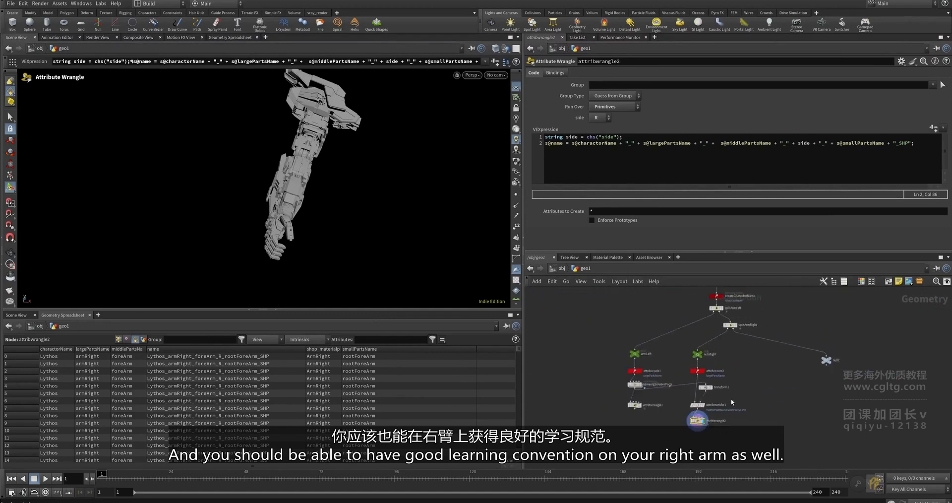
{"action": "scroll", "coordinate": [742, 400], "scroll_direction": "down", "scroll_amount": 4}
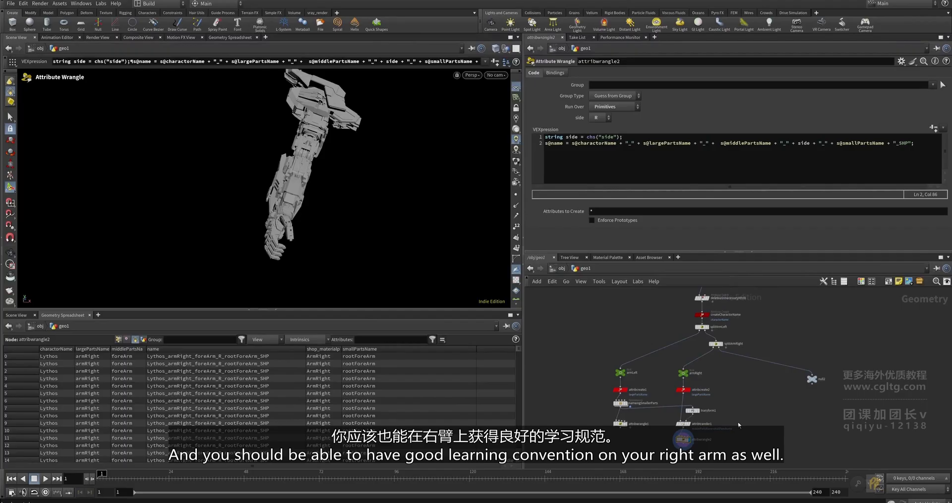
{"action": "scroll", "coordinate": [741, 397], "scroll_direction": "up", "scroll_amount": 2}
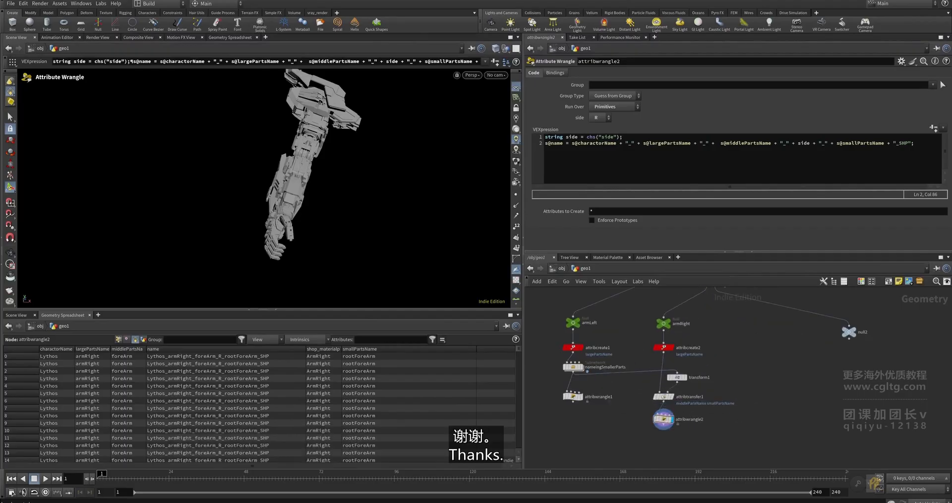